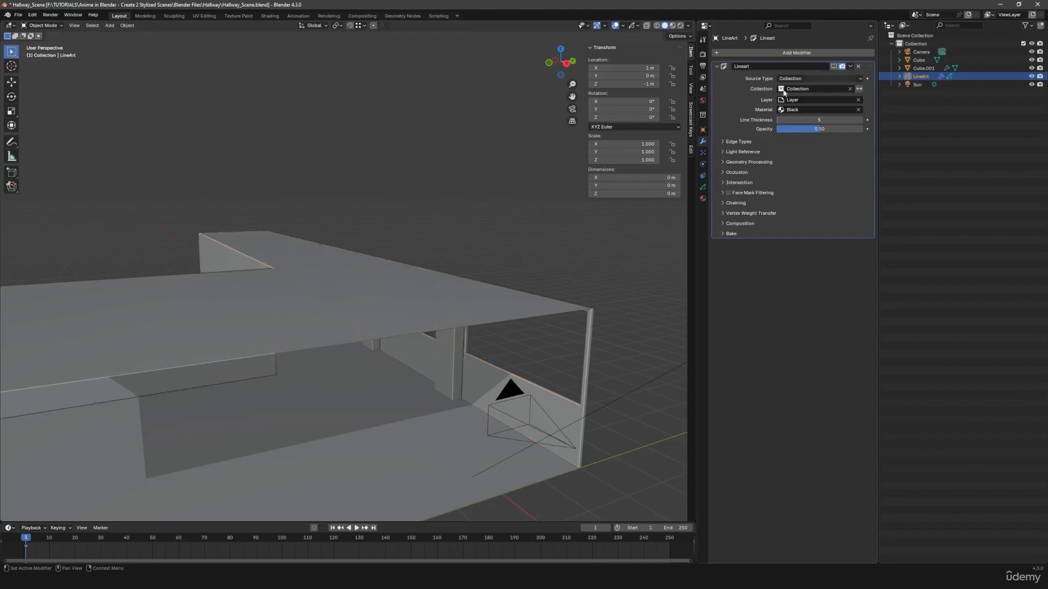
# - Examine the hallway's window wall and compare it with the window layouts in the reference image board
pyautogui.moveTo(469, 320); pyautogui.dragTo(486, 312, button='middle')
pyautogui.moveTo(419, 325); pyautogui.dragTo(458, 348, button='middle')
pyautogui.moveTo(1, 332); pyautogui.dragTo(385, 322, button='right')
pyautogui.scroll(-2, 387, 322)
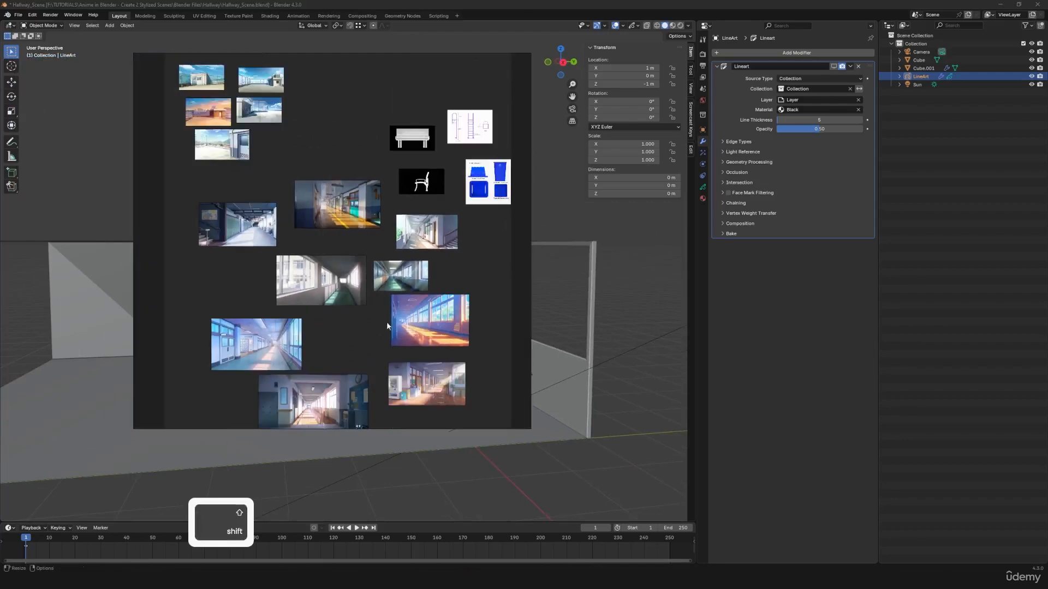
pyautogui.moveTo(387, 339); pyautogui.dragTo(388, 362, button='middle')
pyautogui.scroll(3, 410, 338)
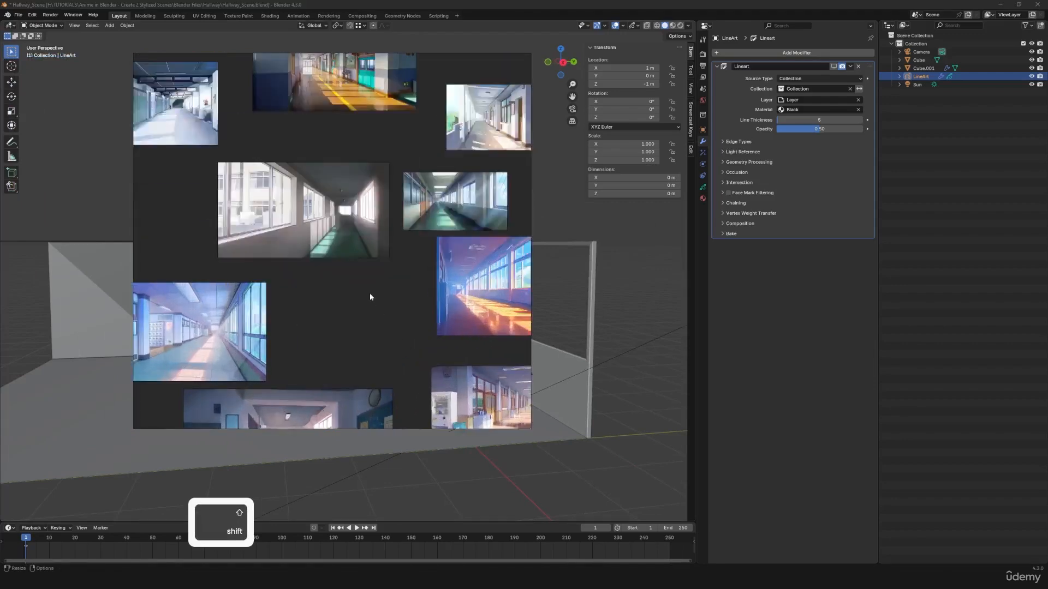
pyautogui.moveTo(333, 287); pyautogui.dragTo(408, 364, button='middle')
pyautogui.scroll(2, 408, 364)
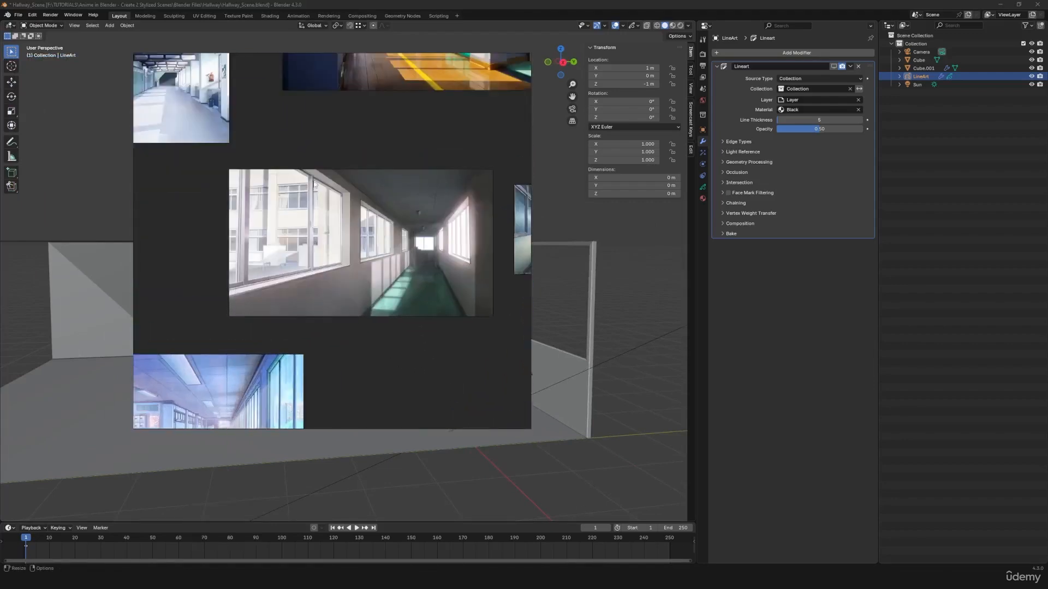
pyautogui.moveTo(434, 302); pyautogui.dragTo(0, 286, button='right')
# - Turn off the viewport display of the windowed wall's Array modifier and isolate the single wall segment in local view
pyautogui.moveTo(465, 300); pyautogui.dragTo(433, 378, button='middle')
pyautogui.scroll(4, 428, 297)
pyautogui.keyDown('shift'); pyautogui.click(423, 366); pyautogui.keyUp('shift')
pyautogui.keyDown('shift'); pyautogui.moveTo(480, 381); pyautogui.dragTo(427, 377, button='middle'); pyautogui.keyUp('shift')
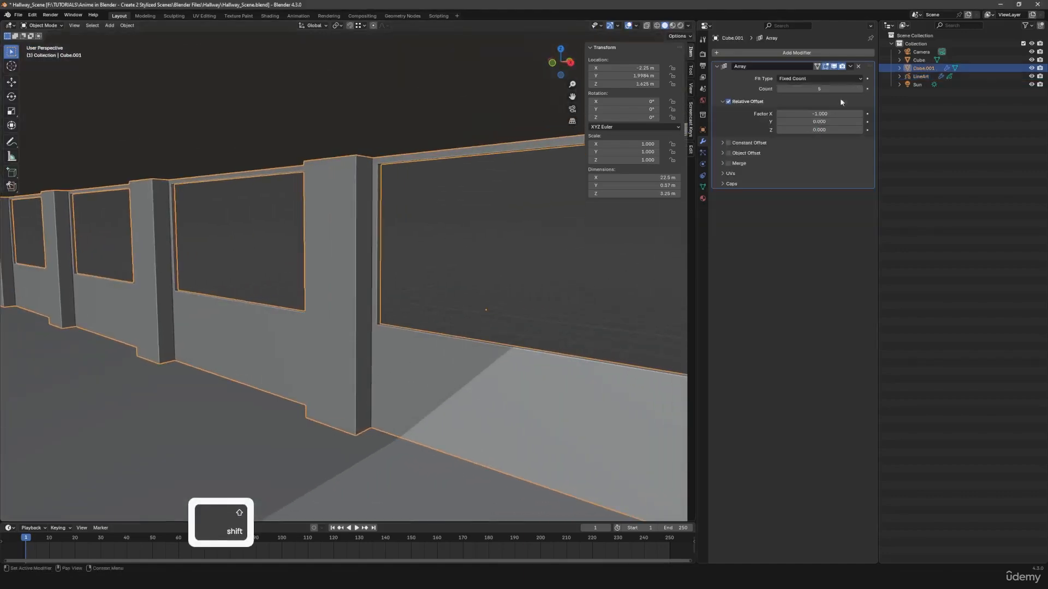
pyautogui.keyDown('shift'); pyautogui.click(834, 66); pyautogui.keyUp('shift')
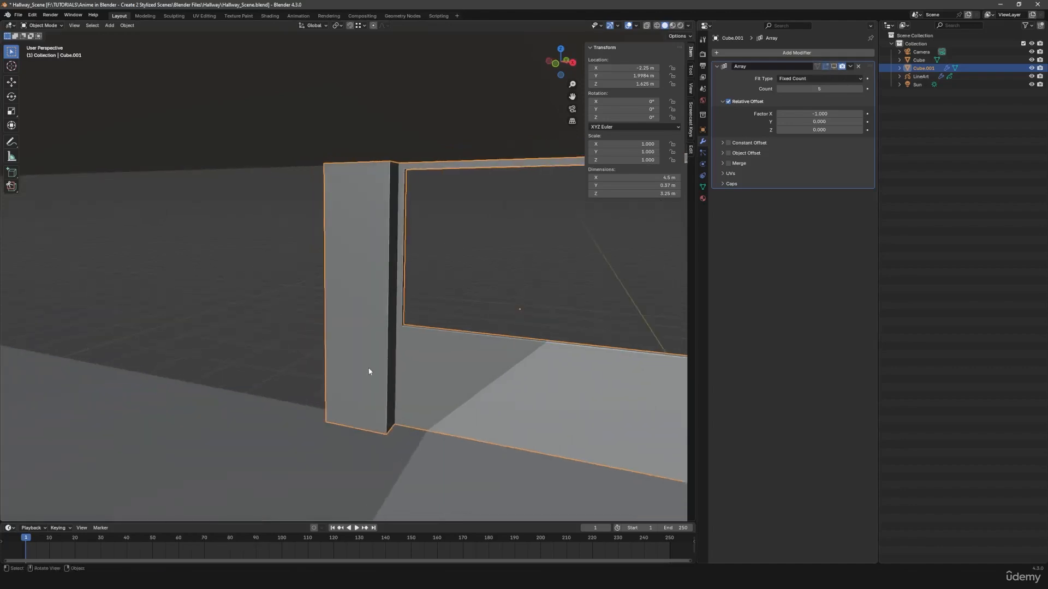
pyautogui.press('/')
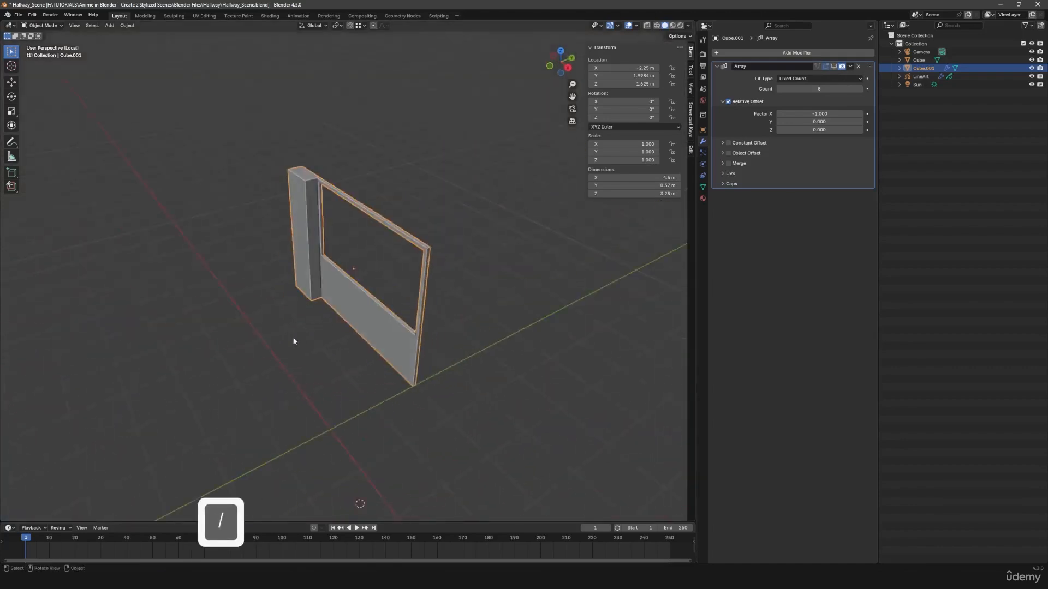
# - Add one centred loop cut around the inner faces of the wall segment's window opening
pyautogui.scroll(1, 327, 330)
pyautogui.press('Tab')
pyautogui.keyDown('shift'); pyautogui.moveTo(333, 304); pyautogui.dragTo(369, 365, button='middle'); pyautogui.keyUp('shift')
pyautogui.scroll(2, 382, 352)
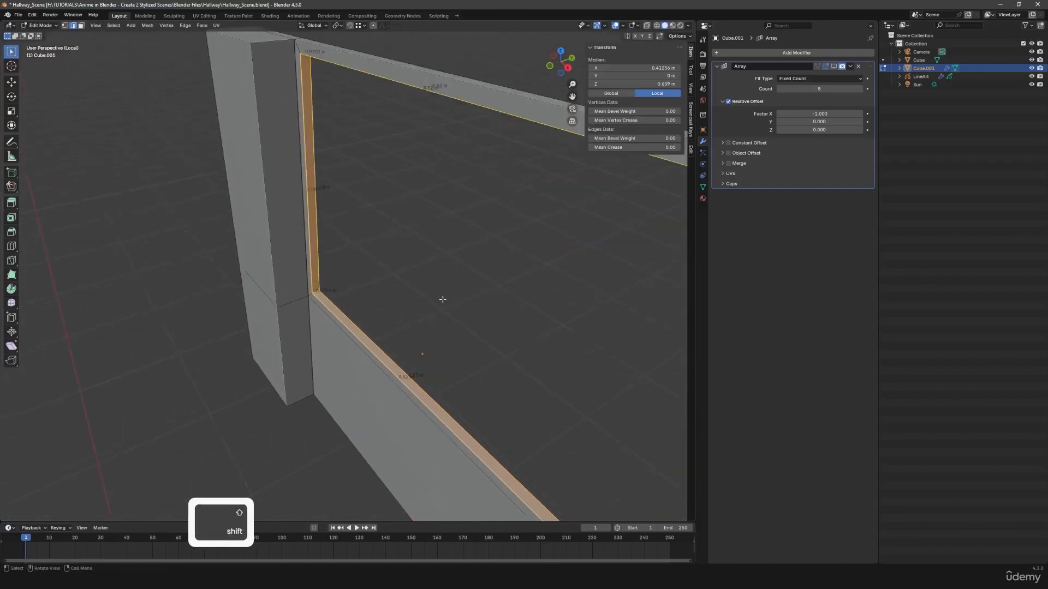
pyautogui.click(442, 300)
pyautogui.hotkey('ctrl', 'r')
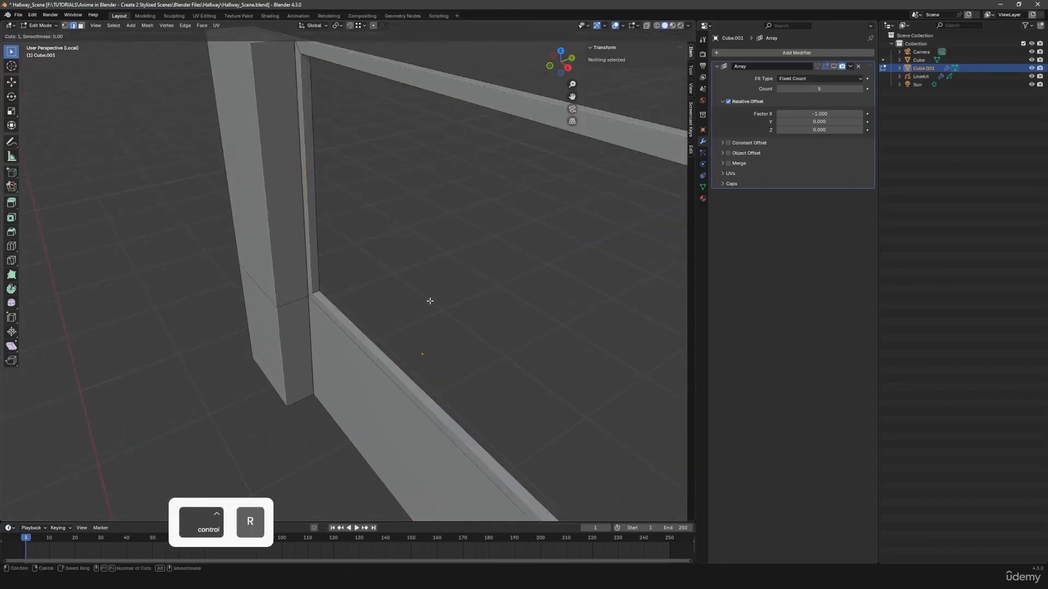
pyautogui.click(313, 291)
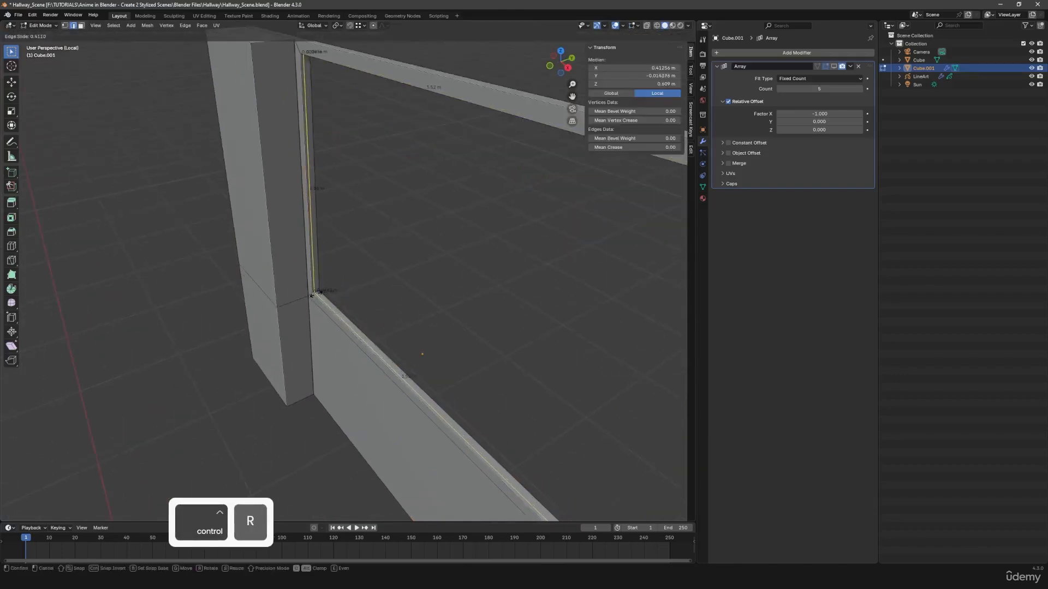
pyautogui.click(323, 301)
pyautogui.moveTo(324, 300); pyautogui.dragTo(309, 125, button='middle')
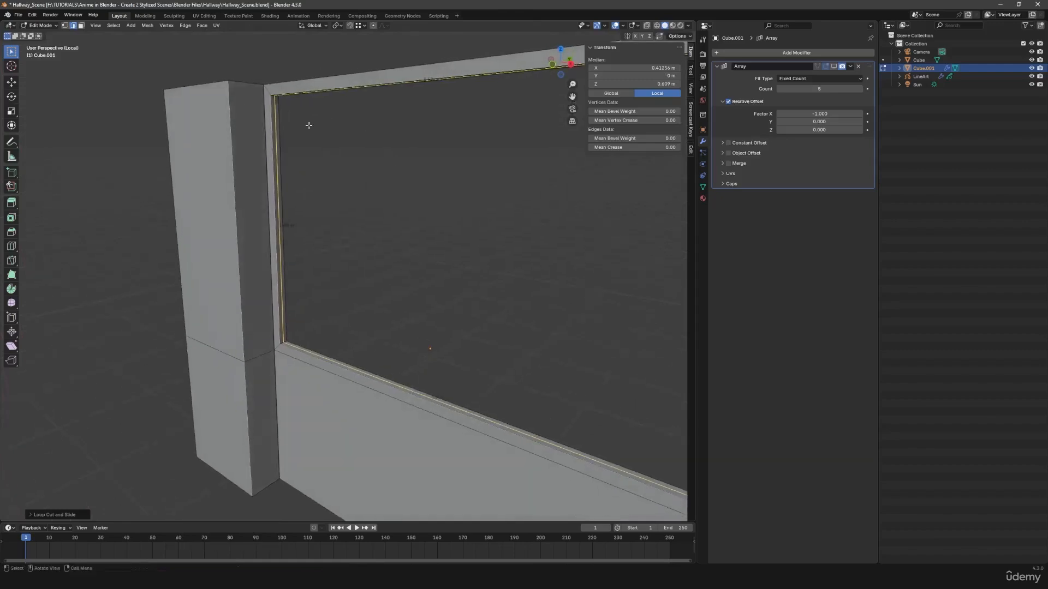
pyautogui.moveTo(372, 336); pyautogui.dragTo(409, 335, button='middle')
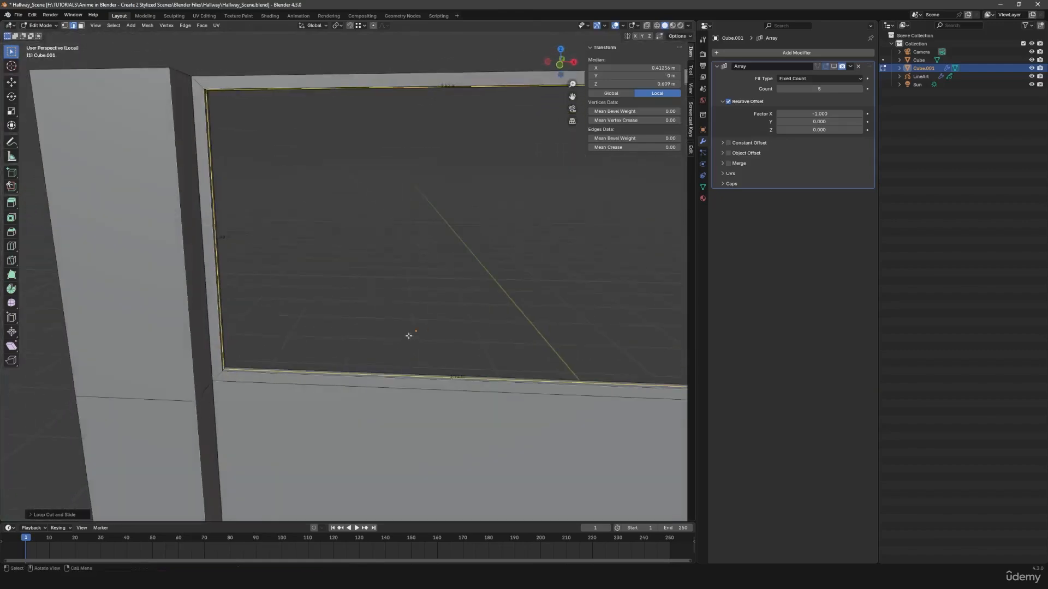
# - Duplicate the window opening's edge loop in place and separate the copy into its own object
pyautogui.hotkey('shift', 'd')
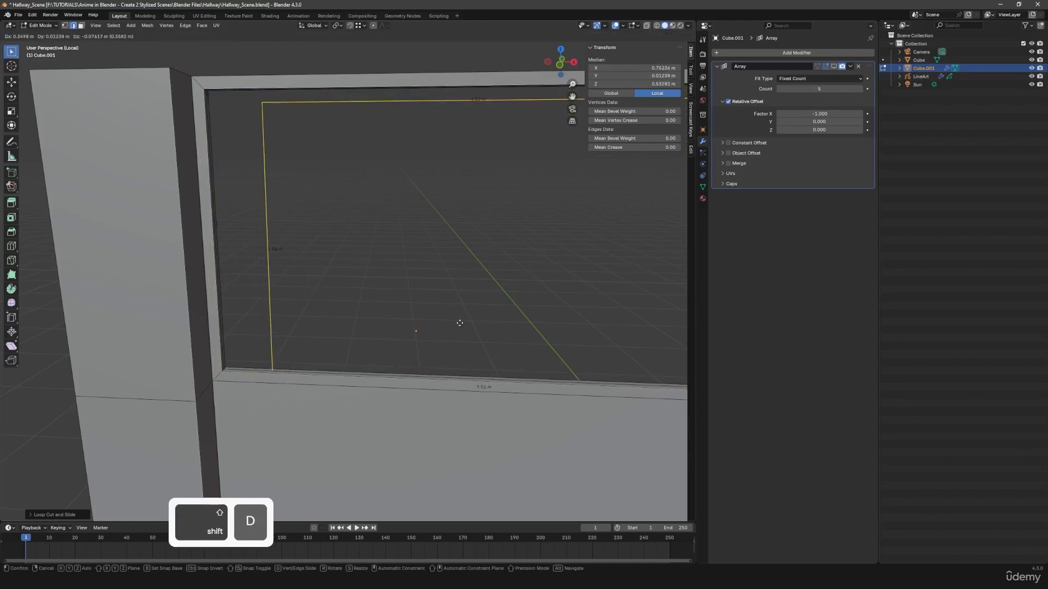
pyautogui.rightClick(450, 320)
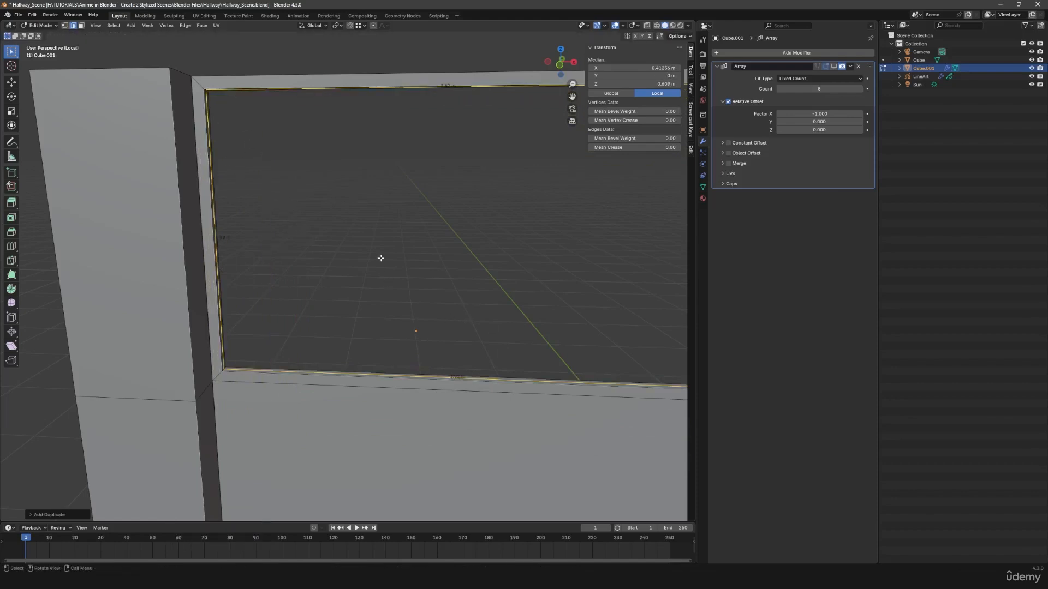
pyautogui.press('p')
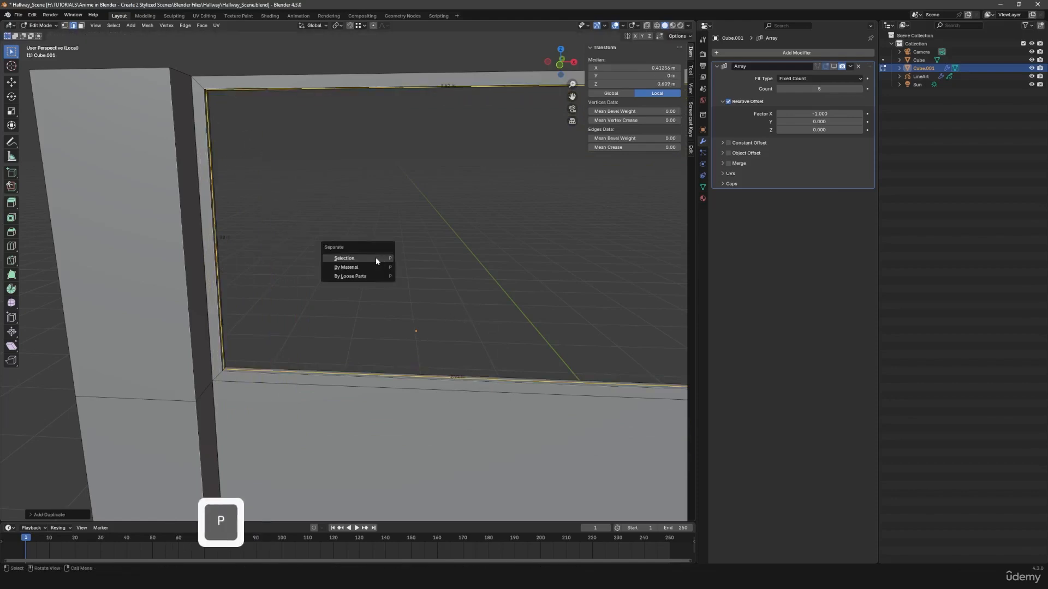
pyautogui.click(344, 258)
pyautogui.press('Tab')
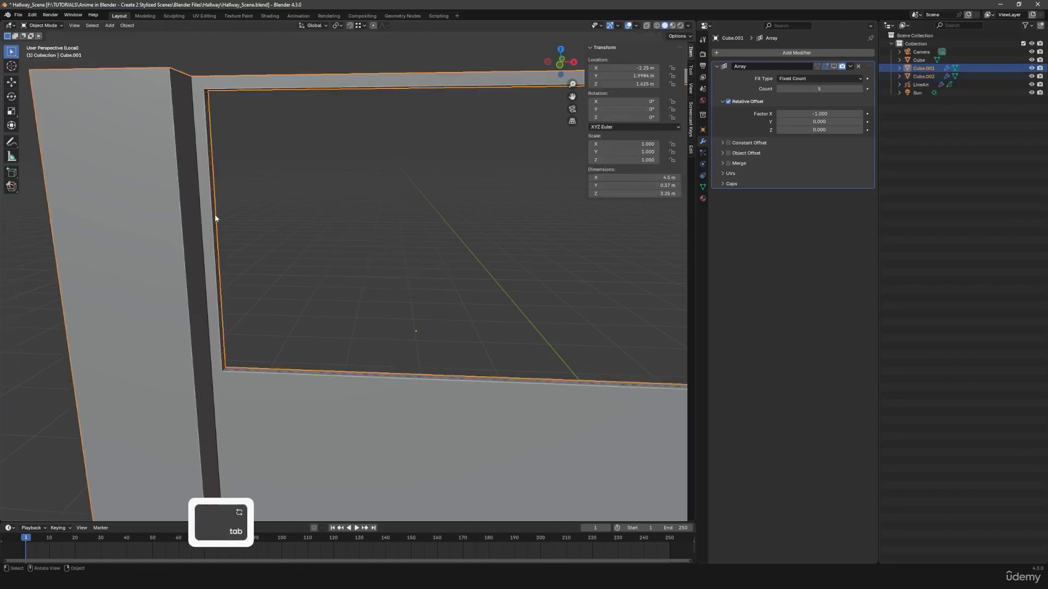
# - Fill the separated window outline with a single face
pyautogui.click(924, 77)
pyautogui.moveTo(363, 304); pyautogui.dragTo(356, 307, button='middle')
pyautogui.press('g')
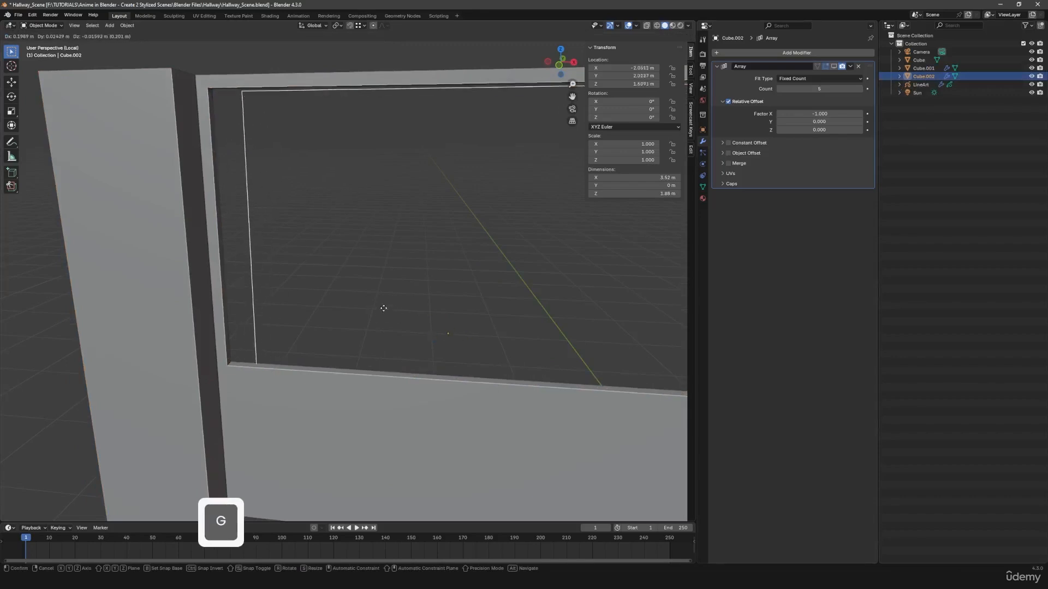
pyautogui.rightClick(371, 310)
pyautogui.scroll(-3, 376, 323)
pyautogui.moveTo(381, 356); pyautogui.dragTo(393, 360, button='middle')
pyautogui.press('Tab')
pyautogui.press('a')
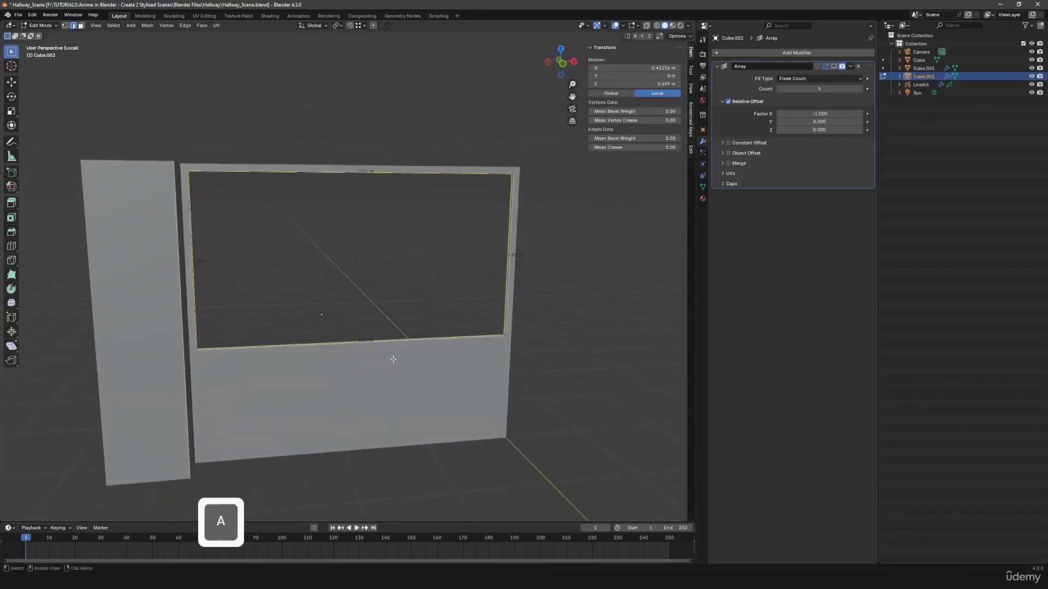
pyautogui.press('f')
pyautogui.moveTo(393, 358); pyautogui.dragTo(394, 390, button='middle')
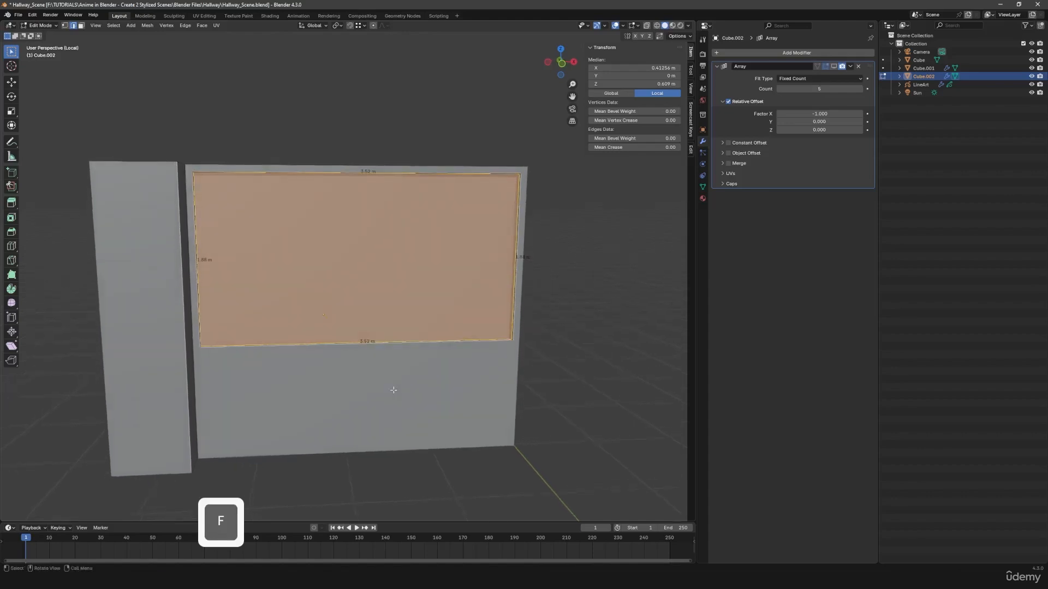
# - Add a vertical loop cut through the exact centre of the window pane
pyautogui.hotkey('ctrl', 'r')
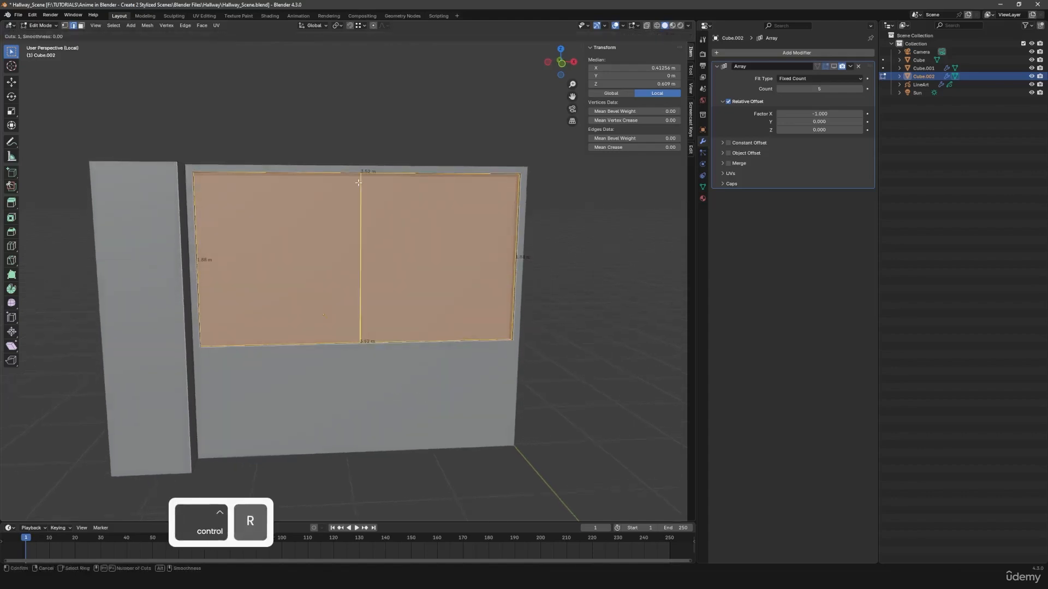
pyautogui.click(357, 200)
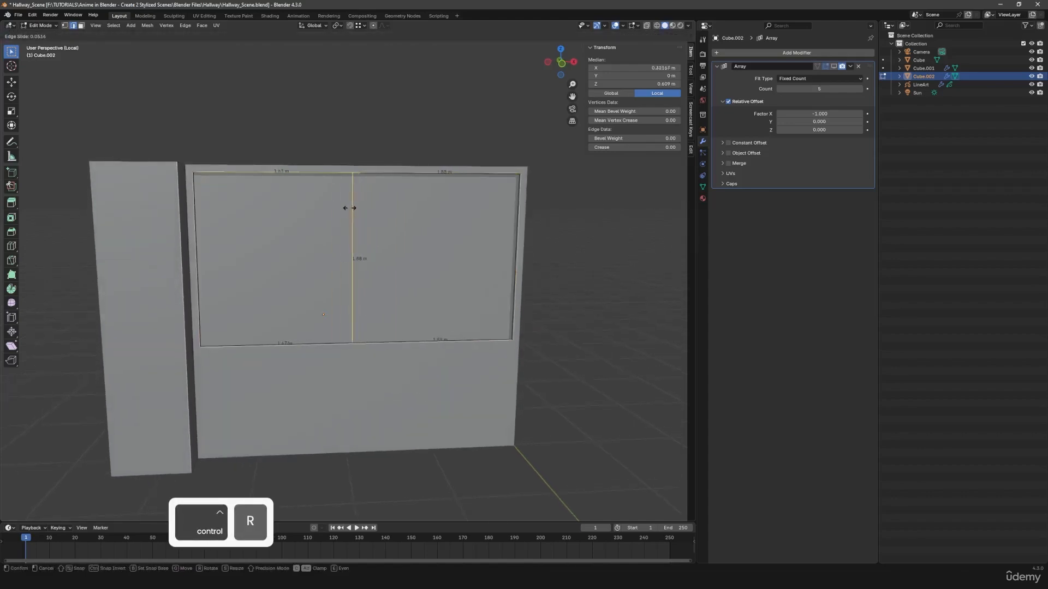
pyautogui.rightClick(334, 213)
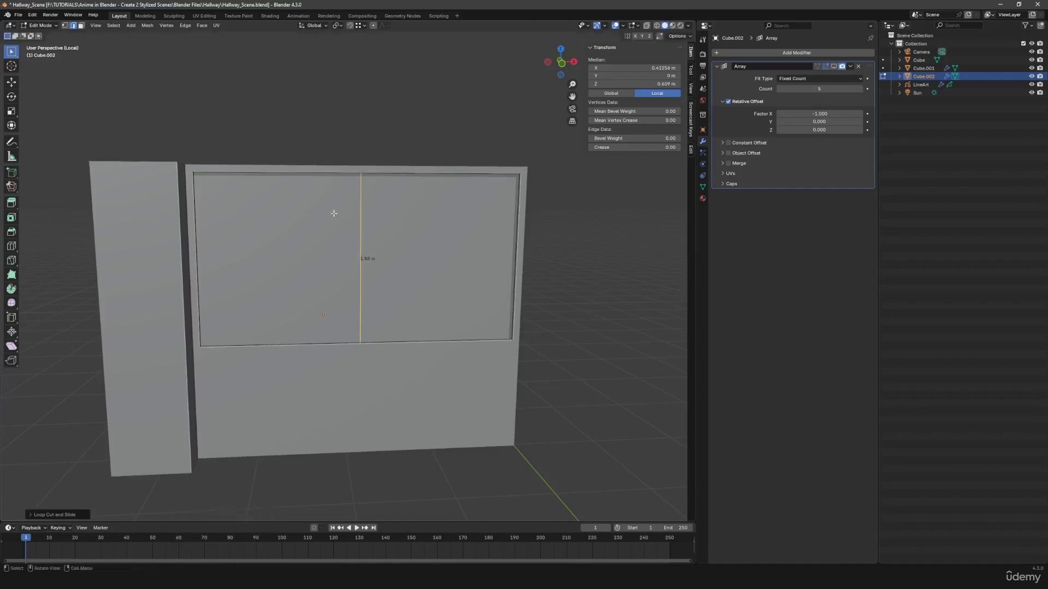
# - Turn on X-ray and delete the right-hand vertices of the pane, keeping only its left half
pyautogui.press('1')
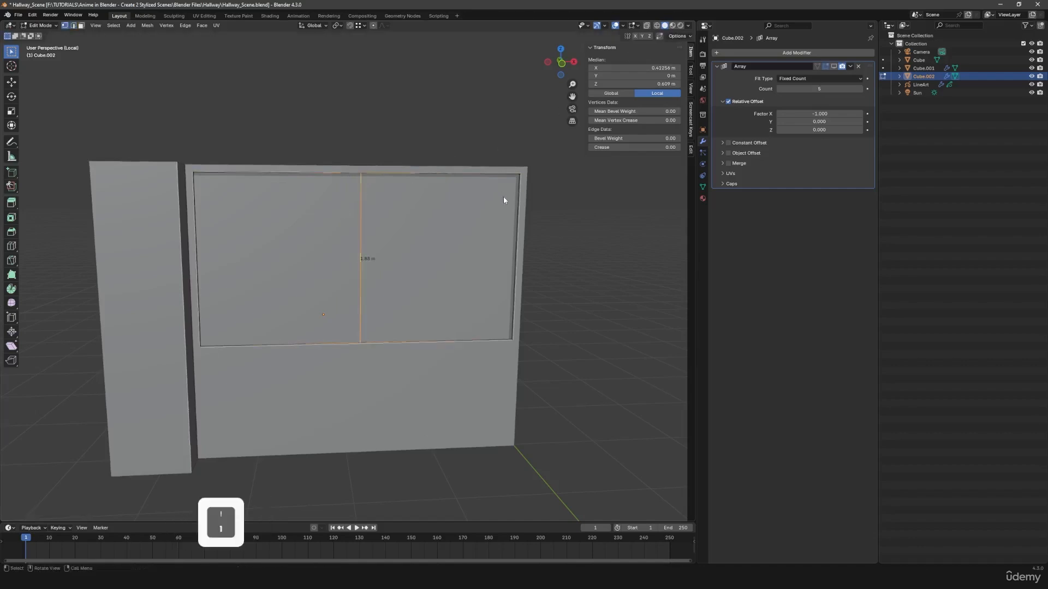
pyautogui.click(646, 25)
pyautogui.moveTo(475, 133); pyautogui.dragTo(554, 434)
pyautogui.press('x')
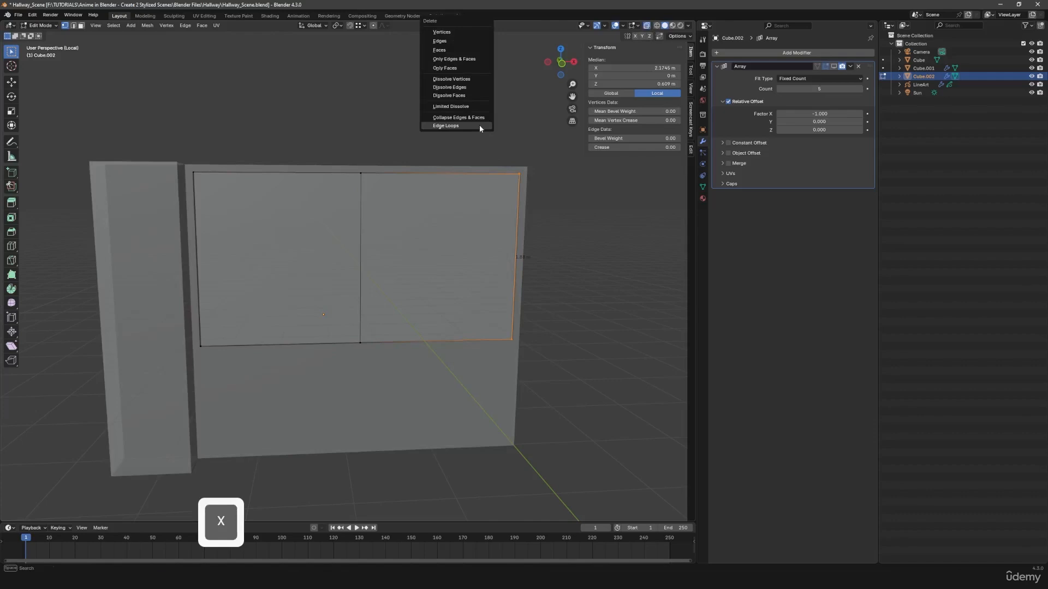
pyautogui.click(453, 32)
pyautogui.press('Tab')
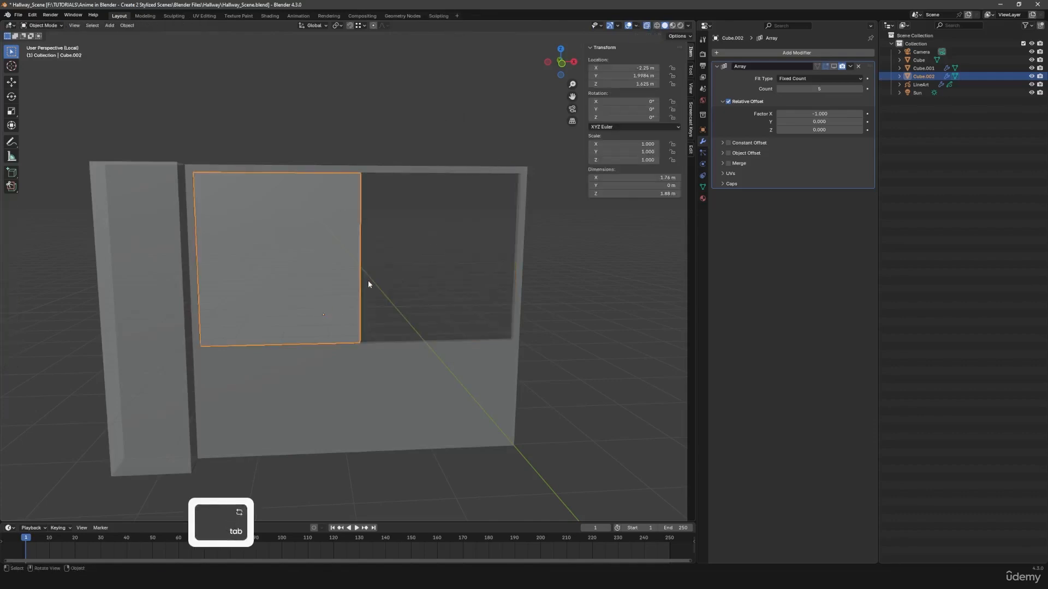
# - Snap the 3D cursor to the half pane's inner vertical edge at the centre of the window
pyautogui.press('Tab')
pyautogui.scroll(1, 372, 273)
pyautogui.press('2')
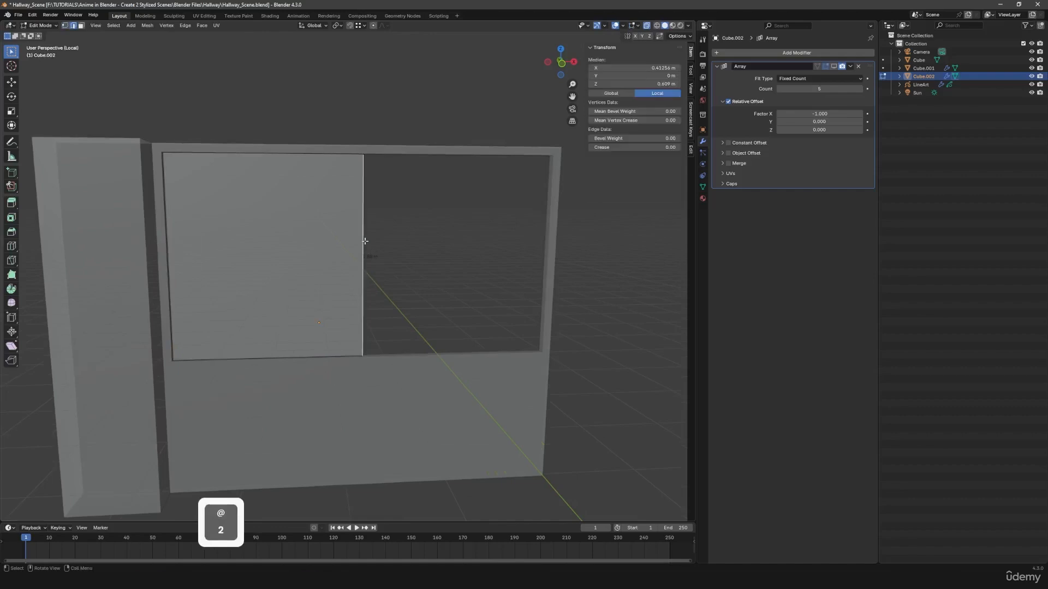
pyautogui.hotkey('shift', 's')
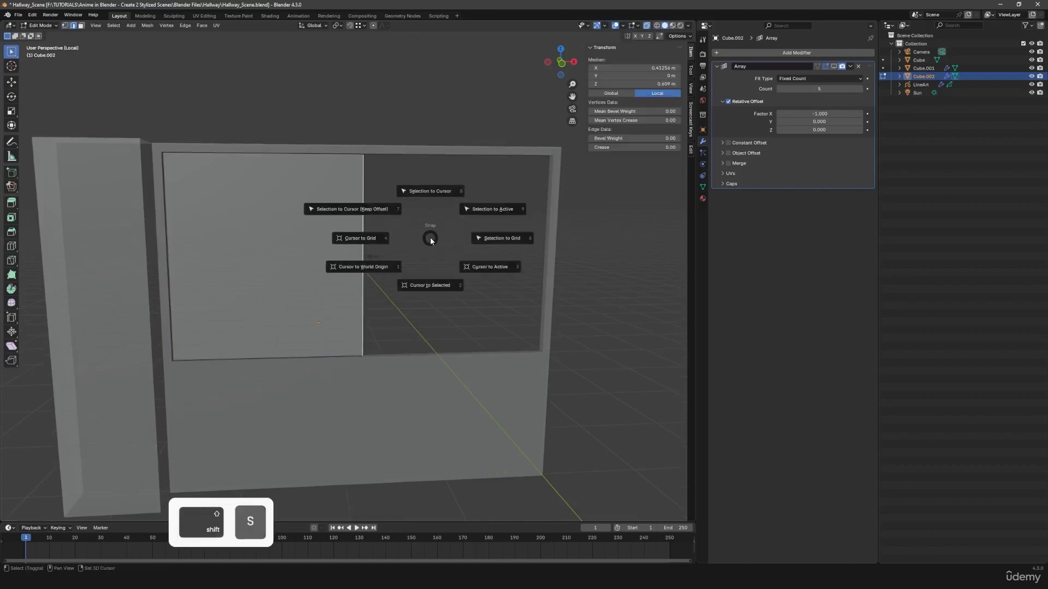
pyautogui.click(428, 285)
pyautogui.press('Tab')
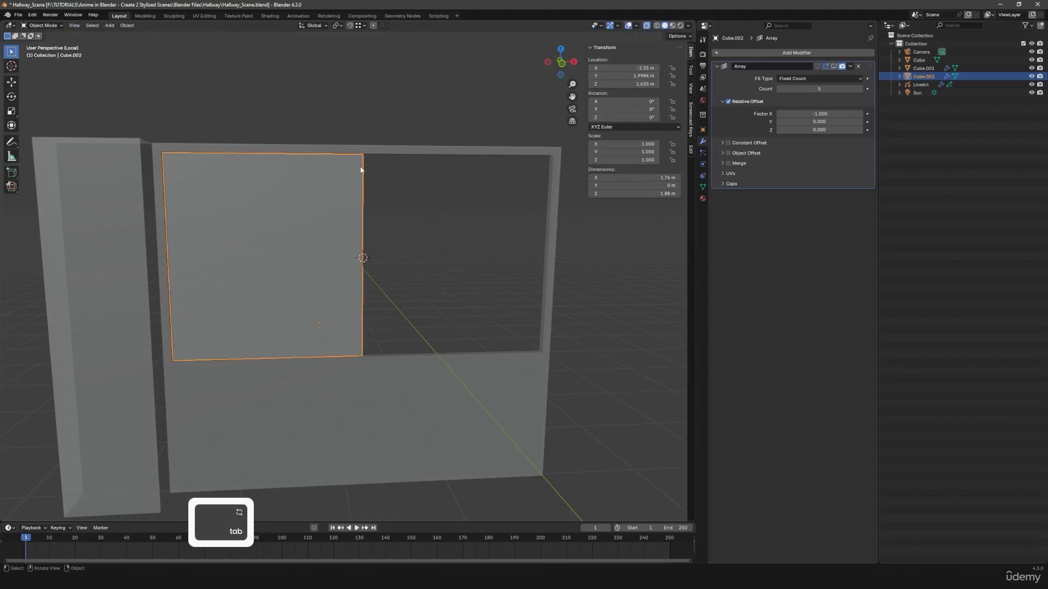
# - Try to mirror the half pane with a Mirror modifier, and undo it
pyautogui.click(765, 50)
pyautogui.press('space')
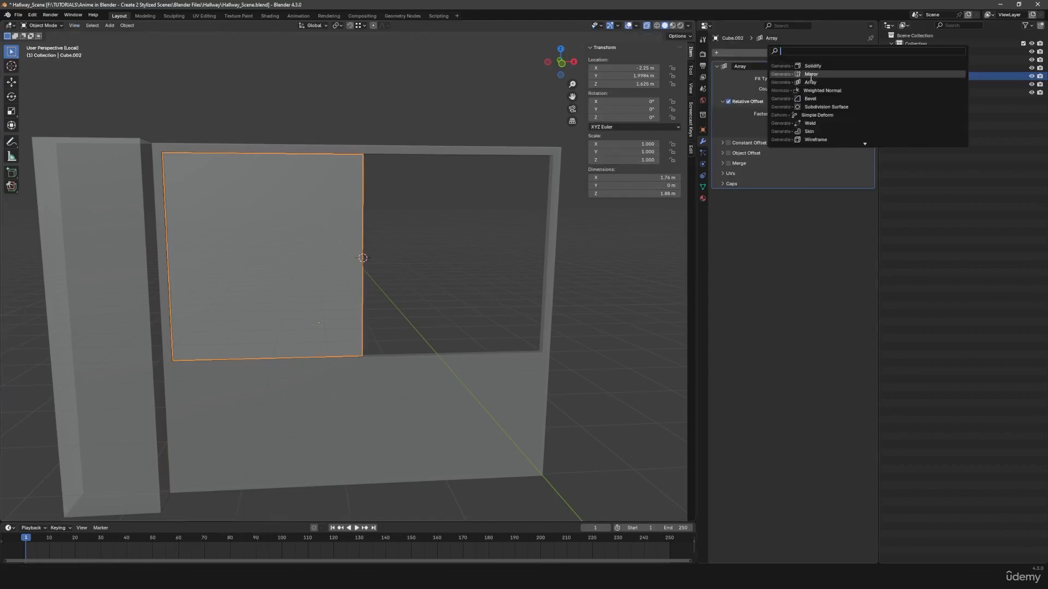
pyautogui.click(810, 74)
pyautogui.moveTo(330, 330)
pyautogui.mouseDown(button='middle')
pyautogui.moveTo(346, 320)
pyautogui.moveTo(334, 326)
pyautogui.mouseUp(button='middle')
pyautogui.hotkey('ctrl', 'z')
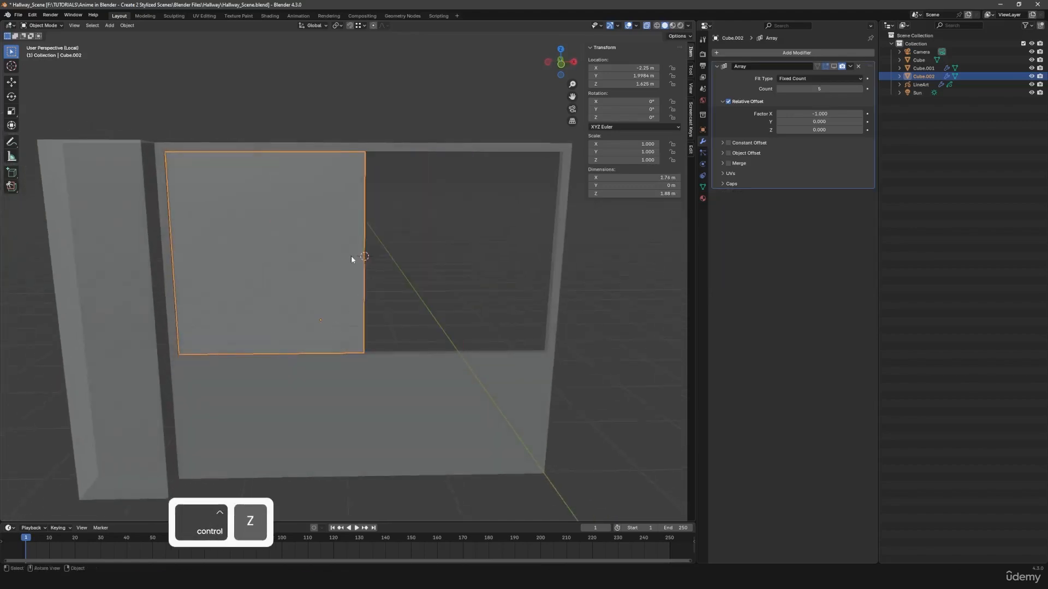
# - Set the half pane's origin to the 3D cursor
pyautogui.click(127, 26)
pyautogui.moveTo(143, 43)
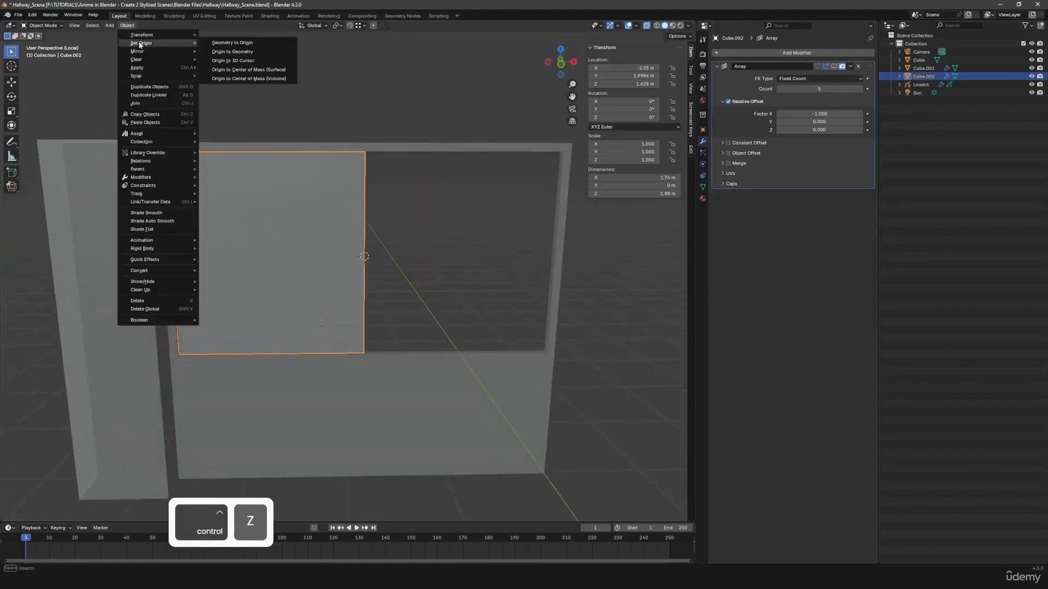
pyautogui.click(233, 61)
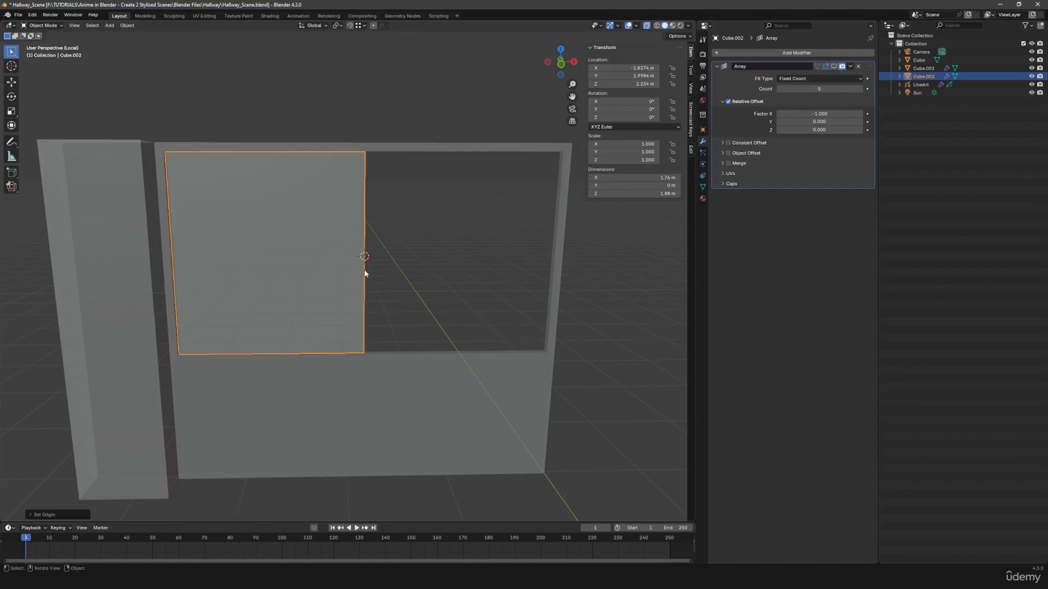
# - Add a Mirror modifier on the X axis to the half pane and switch to editing its edges
pyautogui.scroll(1, 365, 258)
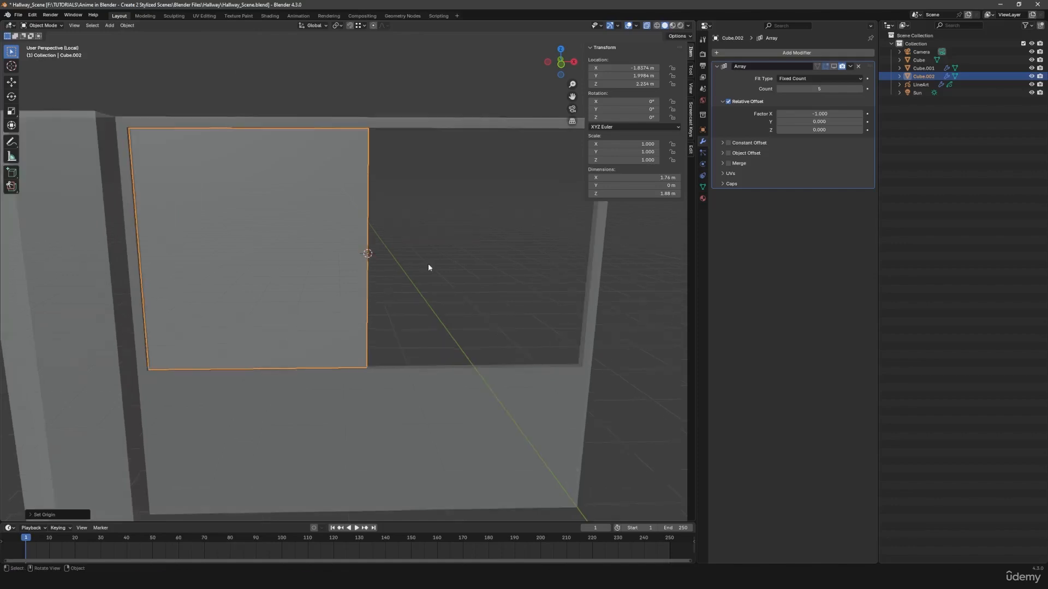
pyautogui.click(764, 52)
pyautogui.press('space')
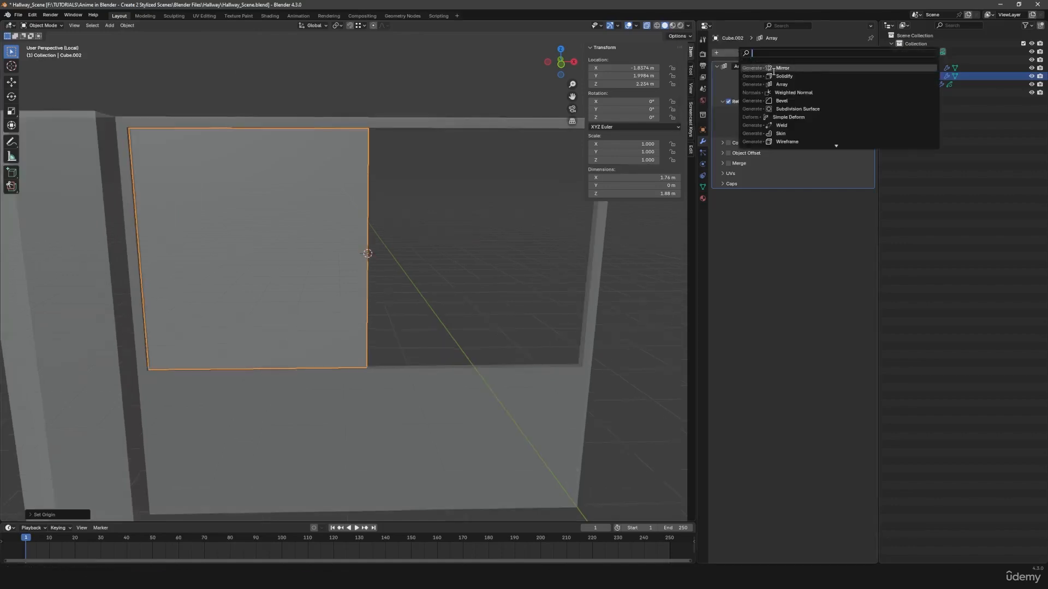
pyautogui.click(777, 68)
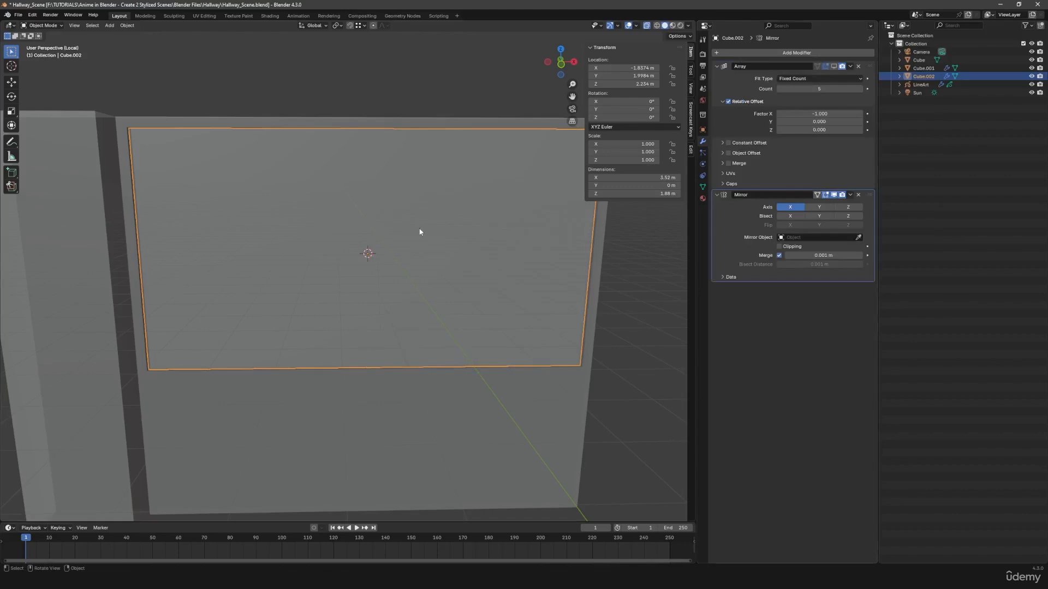
pyautogui.press('Tab')
pyautogui.press('2')
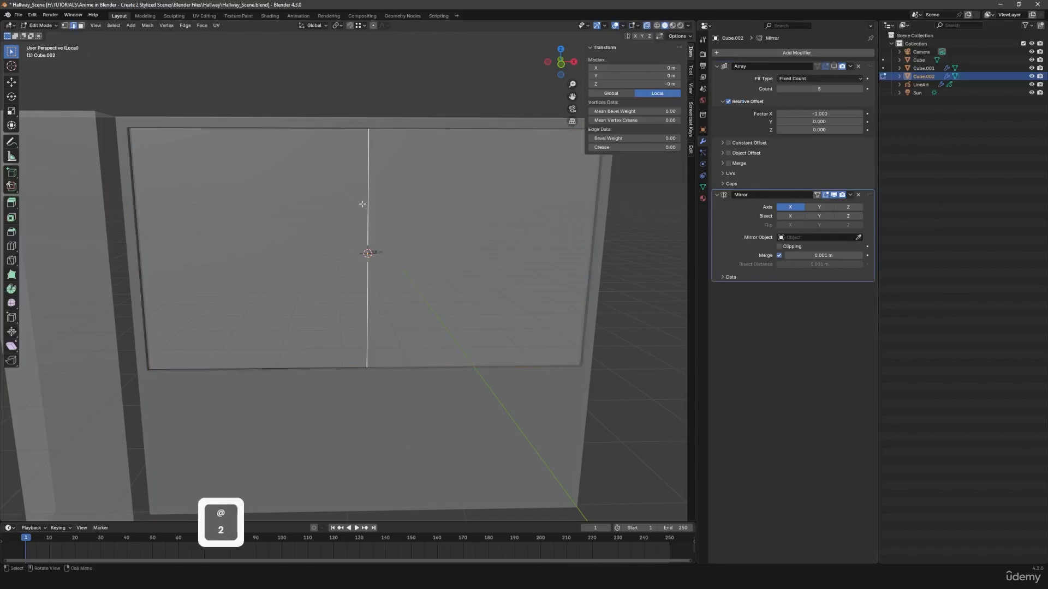
# - Move the half pane's inner vertical edge about 0.004 m along X, away from the centre, and return to Object Mode
pyautogui.press('g')
pyautogui.press('x')
pyautogui.press('shift')
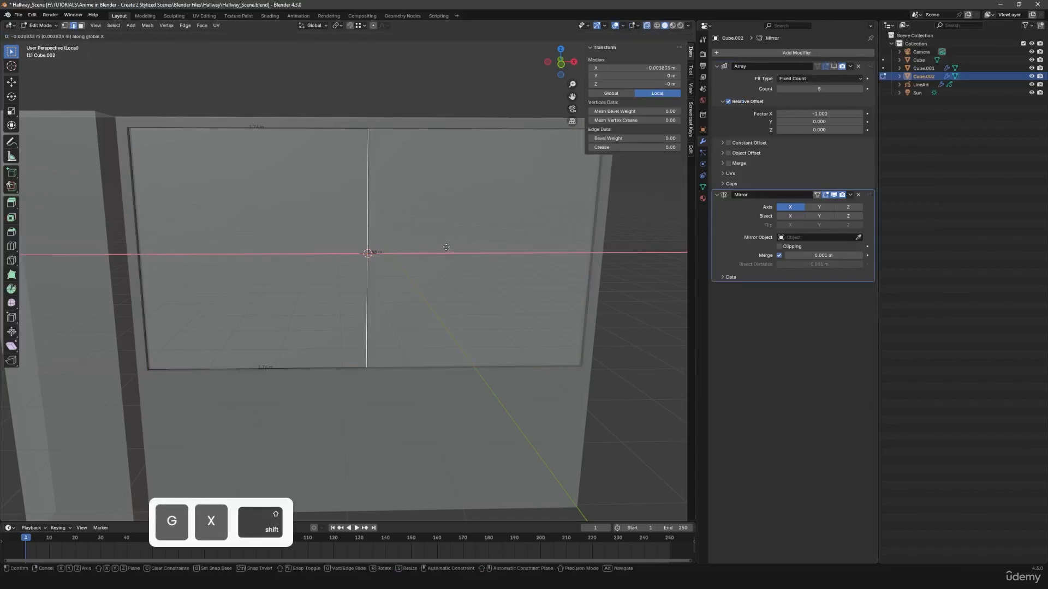
pyautogui.click(445, 248)
pyautogui.press('Tab')
pyautogui.moveTo(407, 265); pyautogui.dragTo(391, 251, button='middle')
pyautogui.press('a')
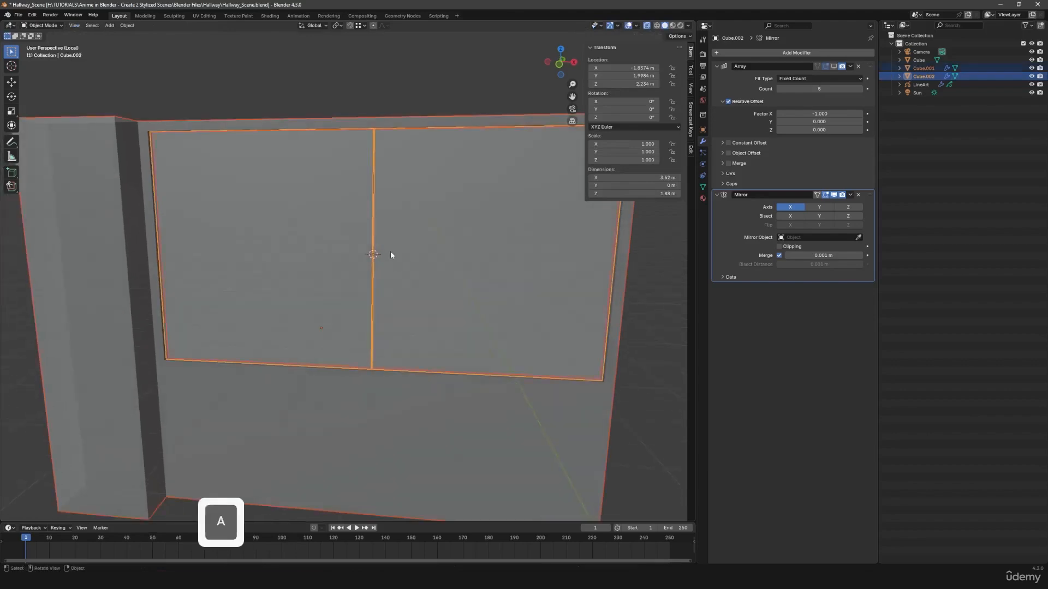
pyautogui.press('a')
# - Select the window object and move it very slightly along the Y axis within the wall opening
pyautogui.scroll(-4, 369, 315)
pyautogui.moveTo(376, 307); pyautogui.dragTo(368, 345, button='middle')
pyautogui.scroll(4, 365, 343)
pyautogui.click(336, 296)
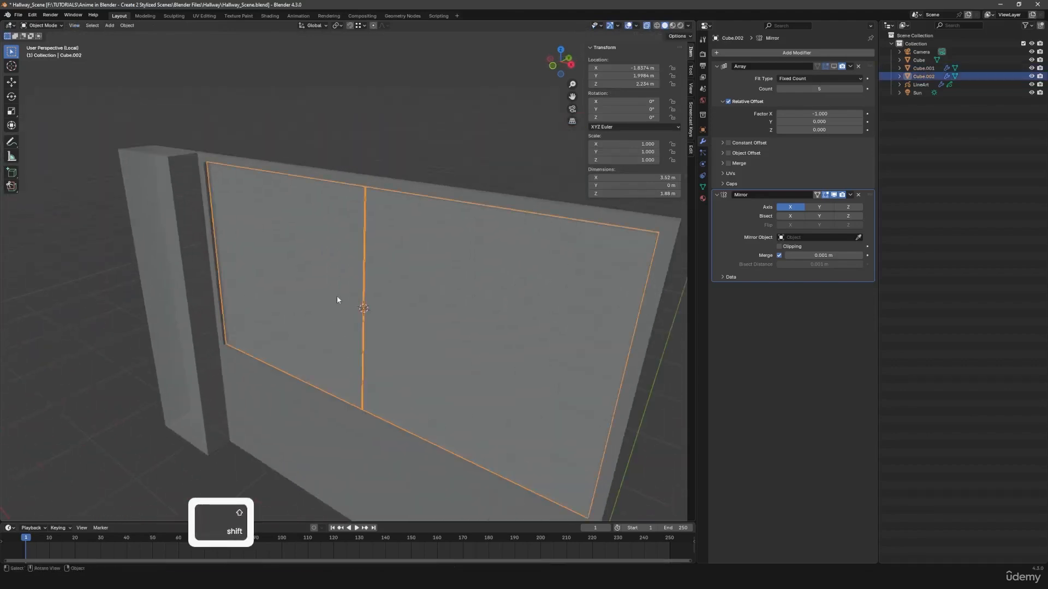
pyautogui.press('g')
pyautogui.press('x')
pyautogui.press('y')
pyautogui.click(337, 296)
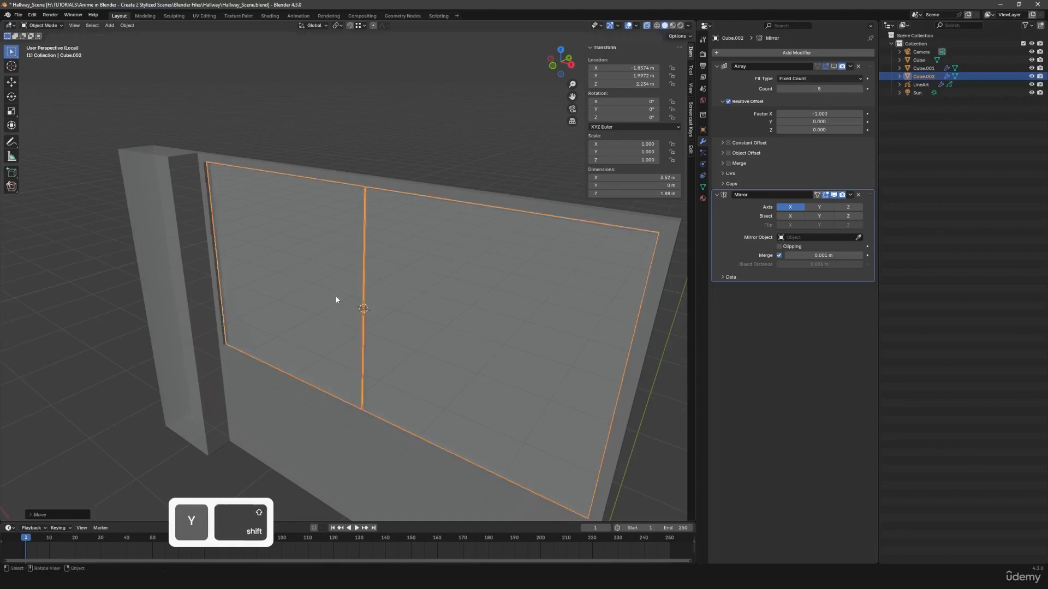
# - Apply the window object's scale
pyautogui.press('Tab')
pyautogui.moveTo(320, 304); pyautogui.dragTo(404, 288, button='middle')
pyautogui.press('a')
pyautogui.press('Tab')
pyautogui.hotkey('ctrl', 'a')
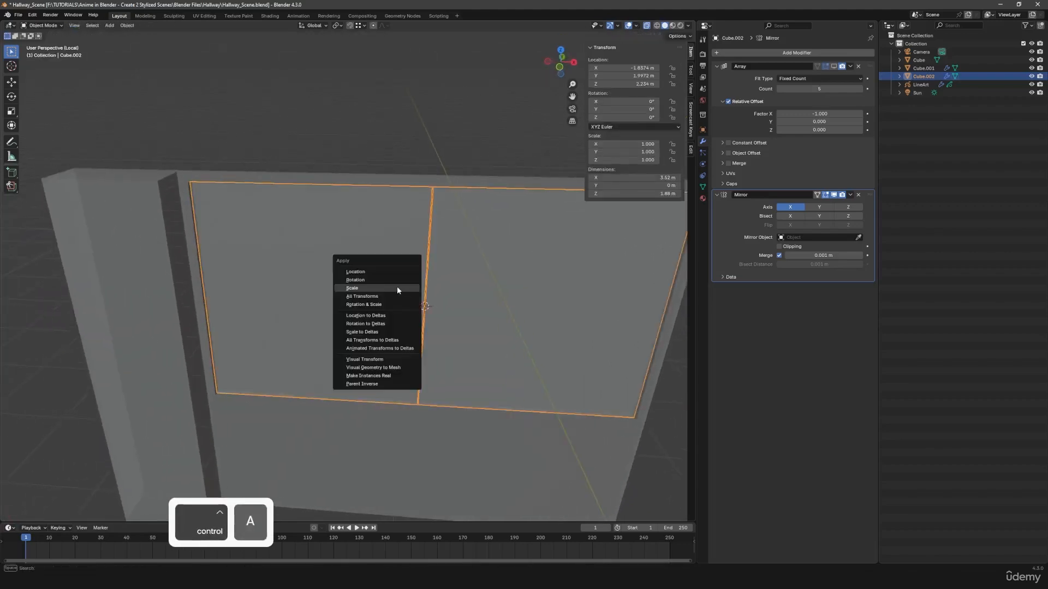
pyautogui.click(398, 286)
# - Inset the half pane's face by about 0.04 m to outline a window frame
pyautogui.press('Tab')
pyautogui.press('3')
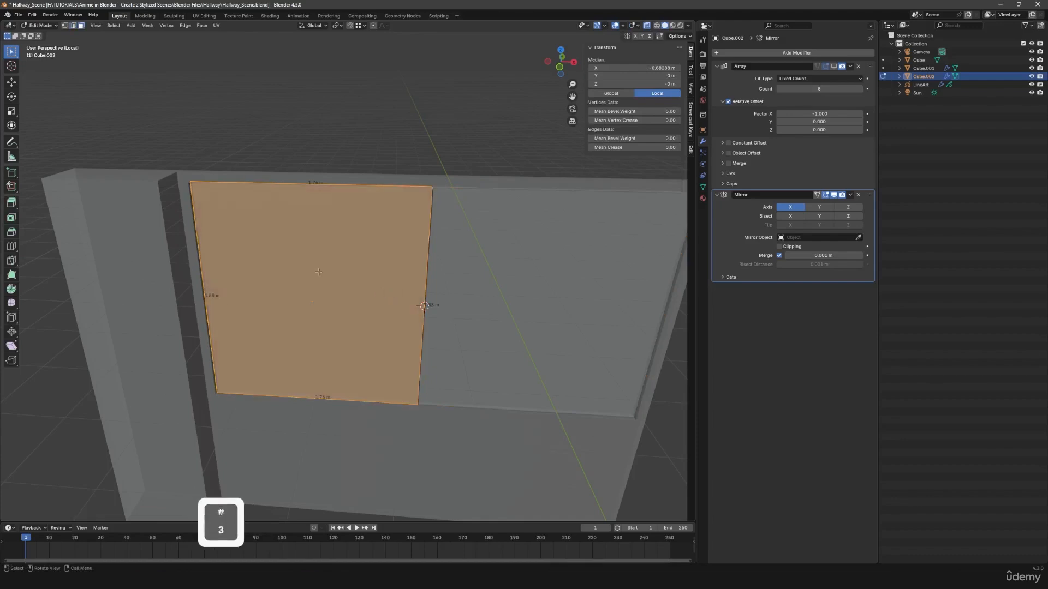
pyautogui.click(311, 286)
pyautogui.moveTo(317, 295); pyautogui.dragTo(524, 325, button='middle')
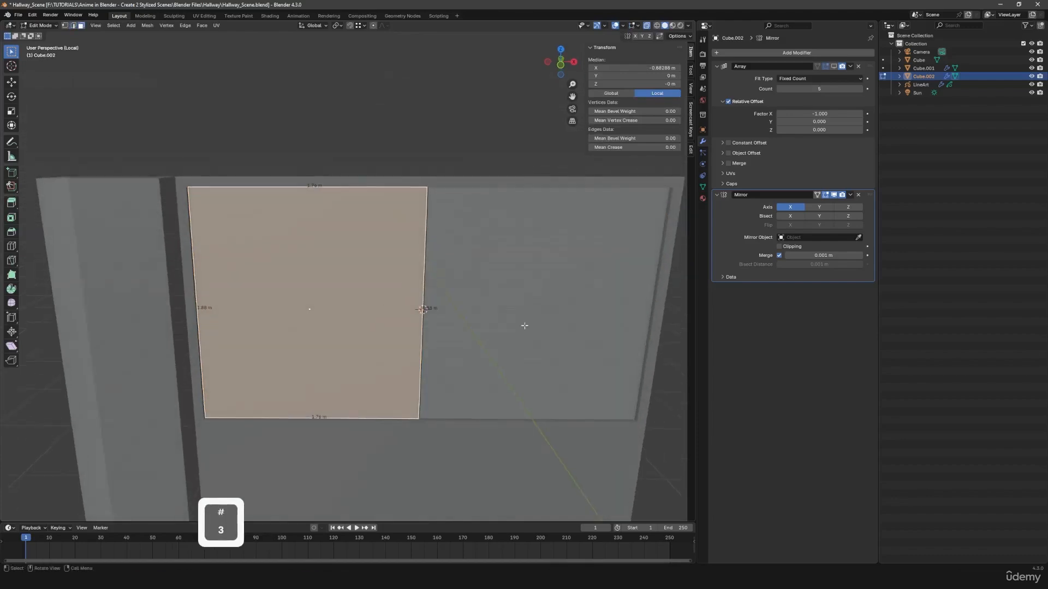
pyautogui.press('i')
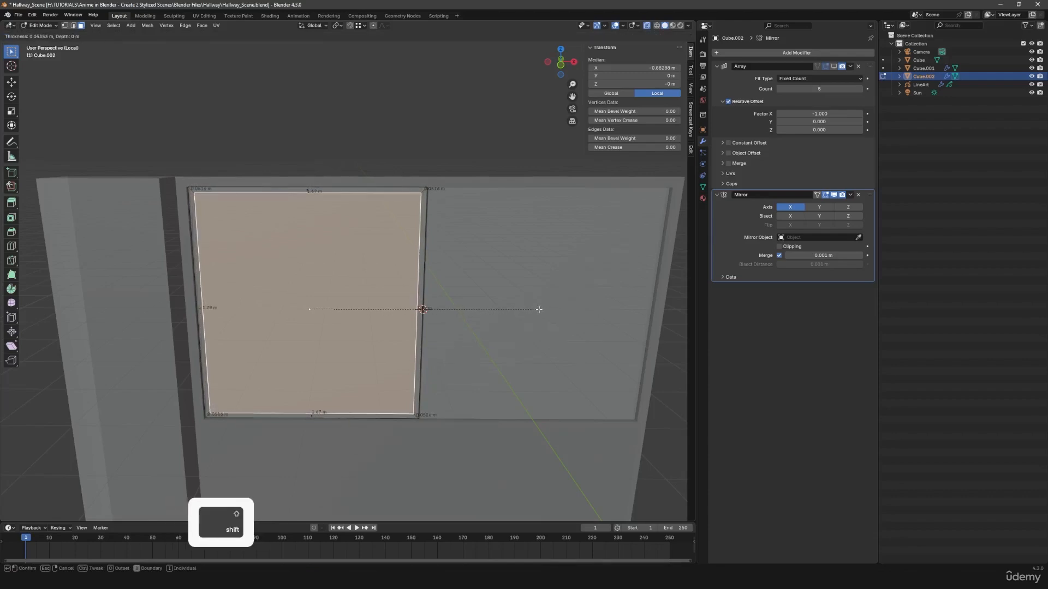
pyautogui.keyDown('shift'); pyautogui.click(539, 308); pyautogui.keyUp('shift')
pyautogui.scroll(-3, 469, 307)
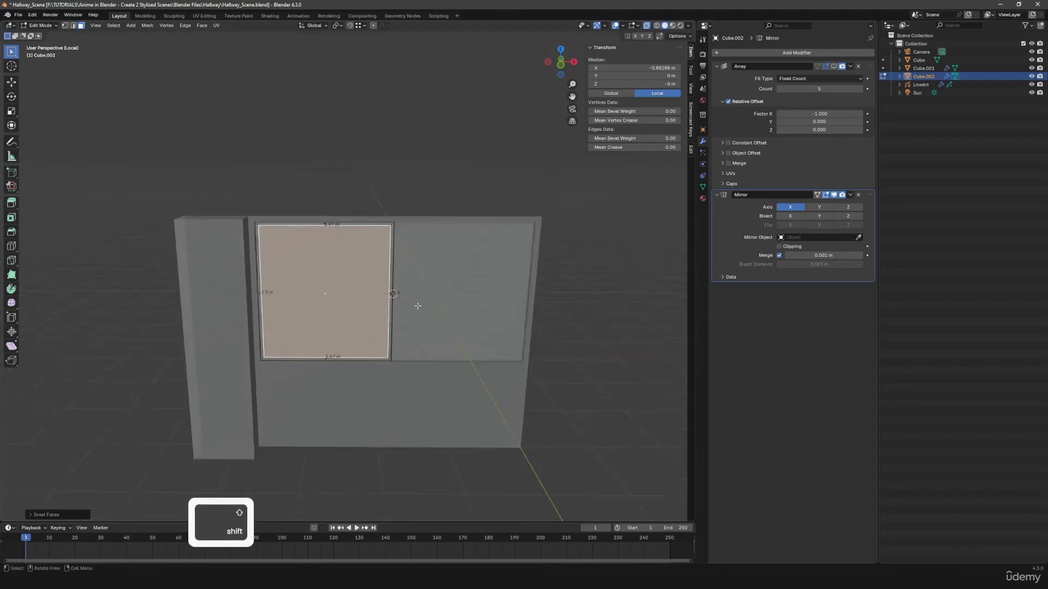
# - Delete the inner inset face so only the frame border of the half pane remains
pyautogui.moveTo(418, 304); pyautogui.dragTo(377, 286, button='middle')
pyautogui.scroll(2, 444, 246)
pyautogui.press('x')
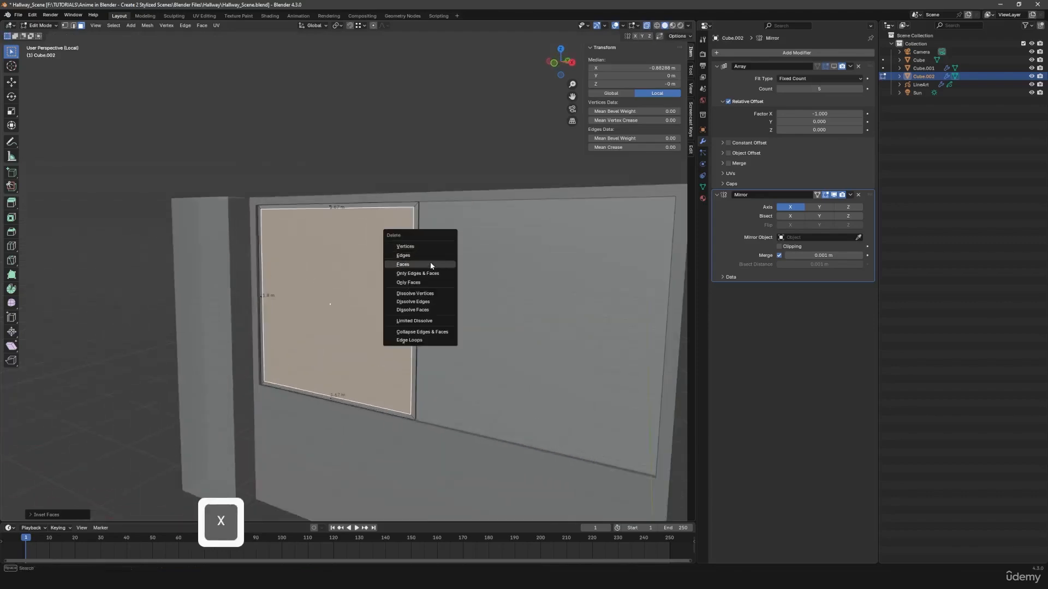
pyautogui.click(430, 261)
pyautogui.press('Tab')
pyautogui.press('a')
pyautogui.press('a')
# - Extrude the whole frame border along its normal to a thickness of about 0.026 m
pyautogui.scroll(-4, 428, 295)
pyautogui.moveTo(428, 317); pyautogui.dragTo(391, 369, button='middle')
pyautogui.scroll(5, 392, 369)
pyautogui.press('Tab')
pyautogui.press('a')
pyautogui.press('e')
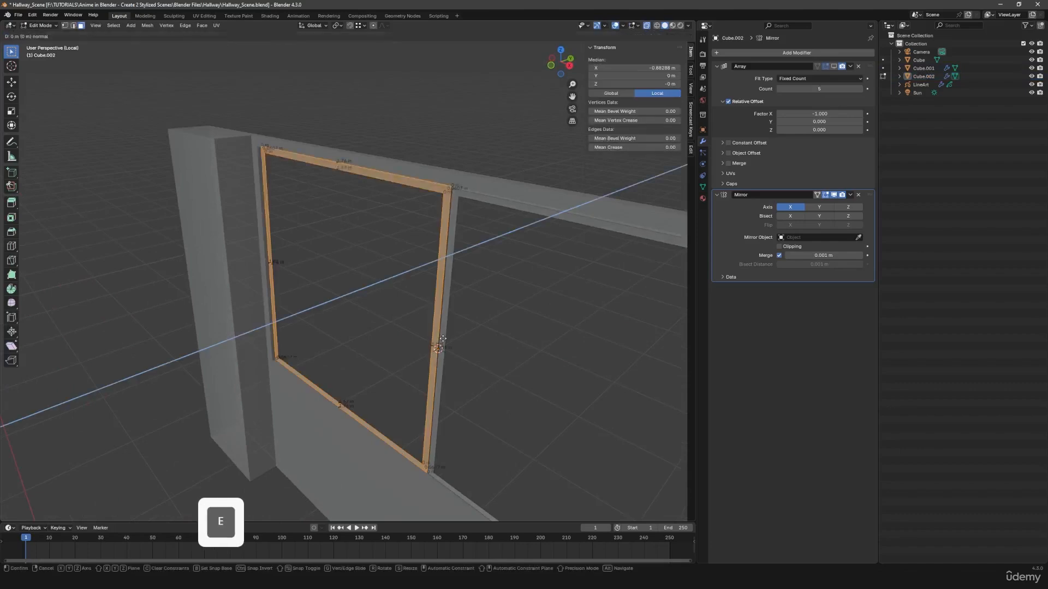
pyautogui.click(472, 329)
pyautogui.press('Tab')
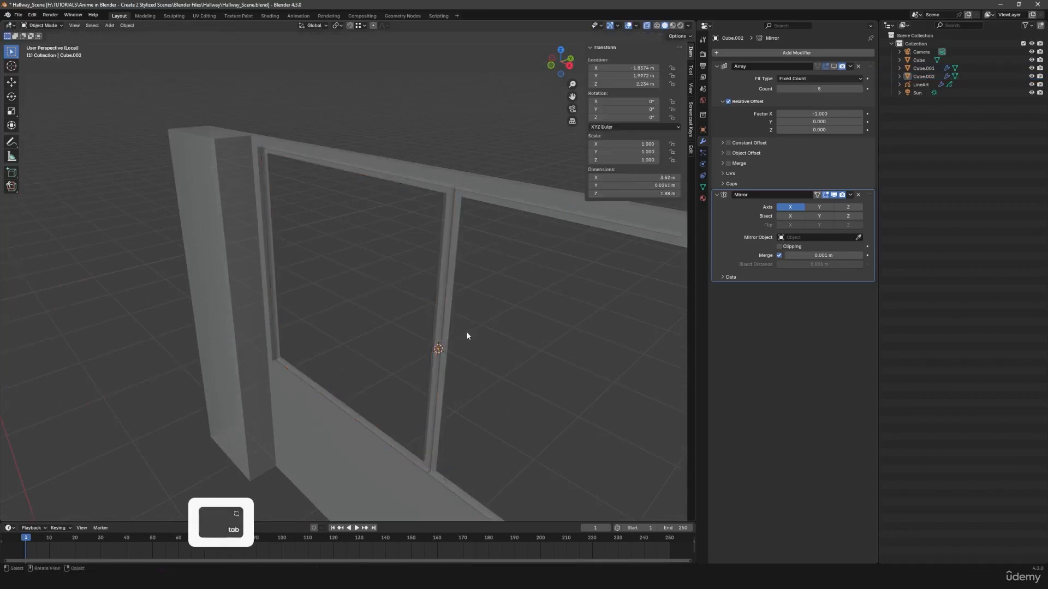
# - Turn off X-ray display and move the window frame along Y to a location of about 1.99 m
pyautogui.click(646, 26)
pyautogui.moveTo(449, 296); pyautogui.dragTo(367, 378, button='middle')
pyautogui.scroll(-3, 405, 348)
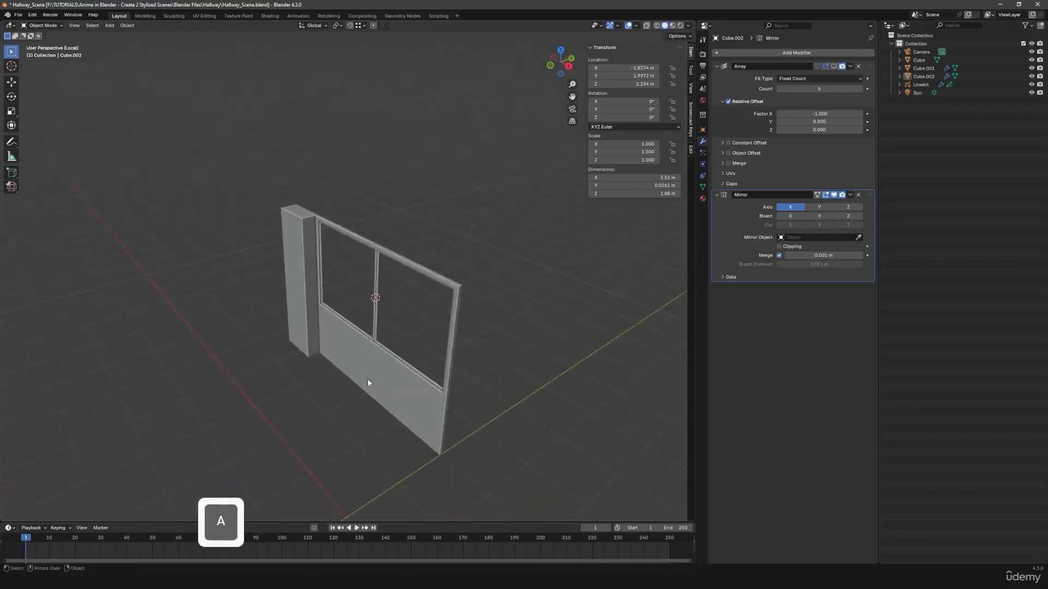
pyautogui.scroll(5, 402, 374)
pyautogui.press('a')
pyautogui.press('g')
pyautogui.press('y')
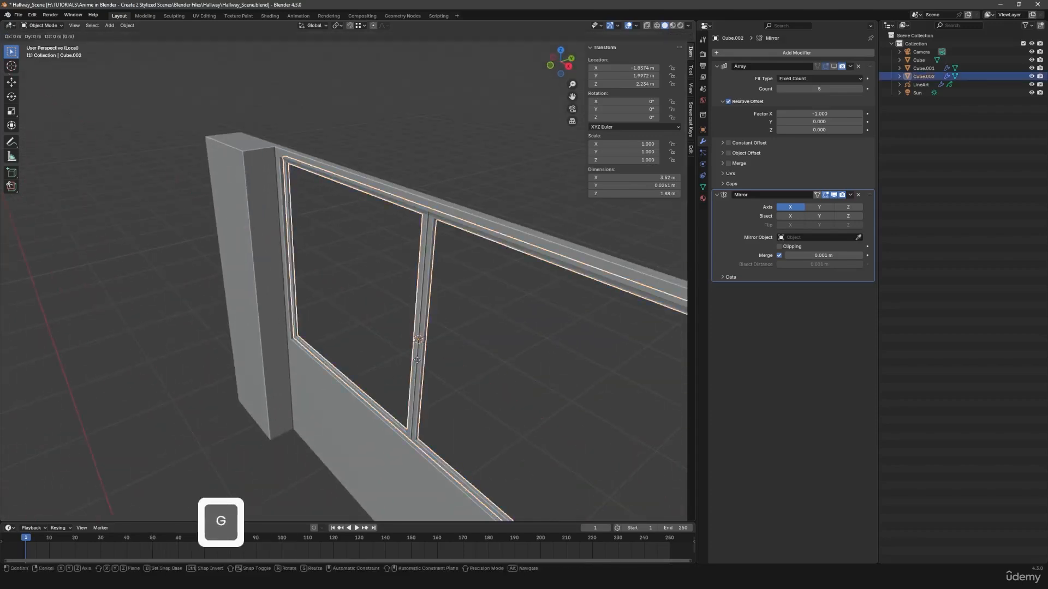
pyautogui.click(411, 366)
pyautogui.press('a')
# - Add a Bevel modifier to the window frame with an amount of 0.003 m and Harden Normals enabled
pyautogui.scroll(6, 448, 352)
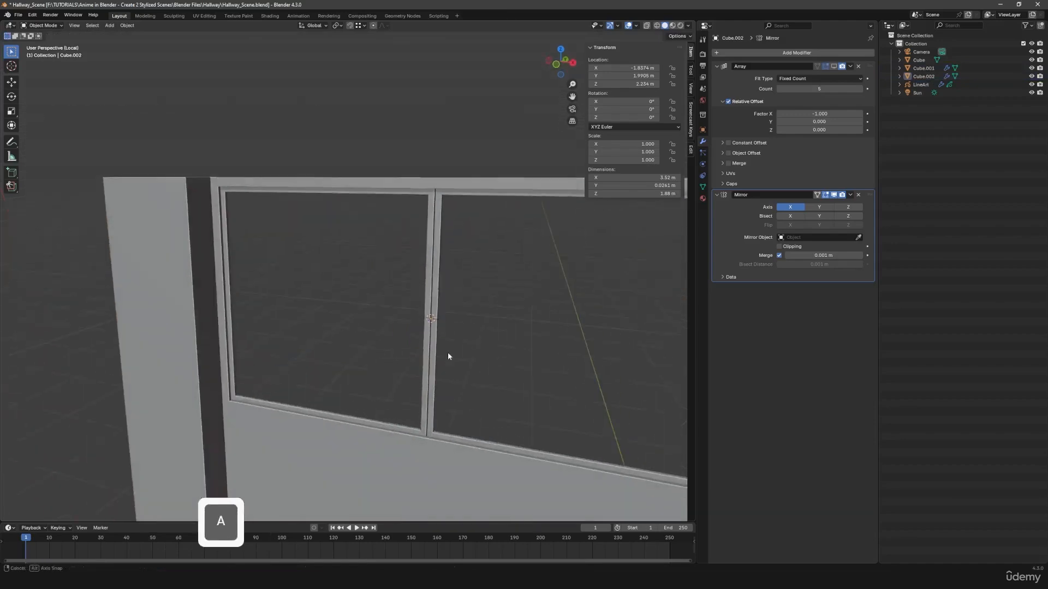
pyautogui.click(768, 54)
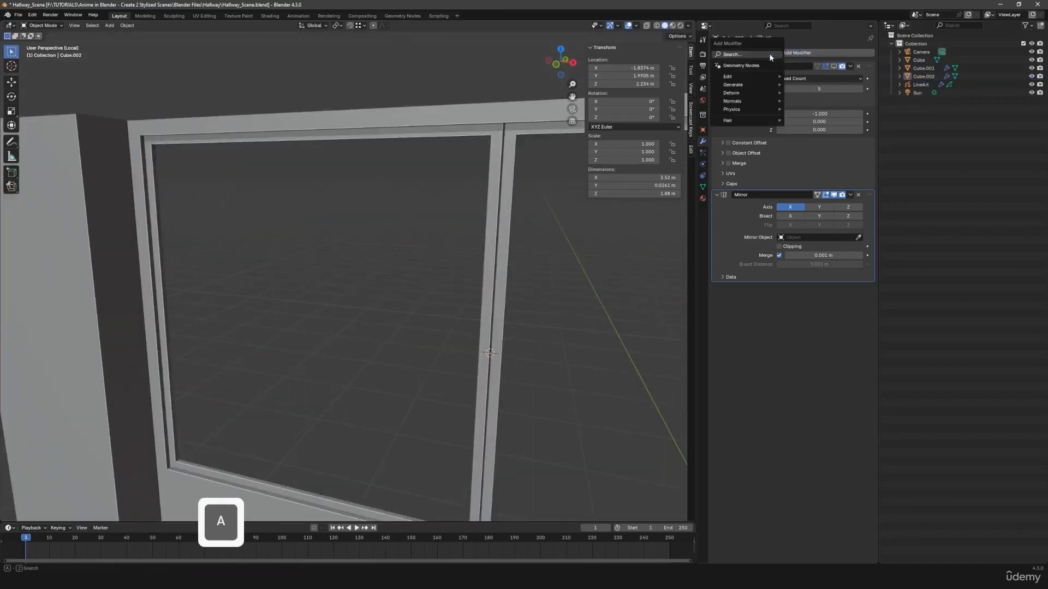
pyautogui.click(813, 101)
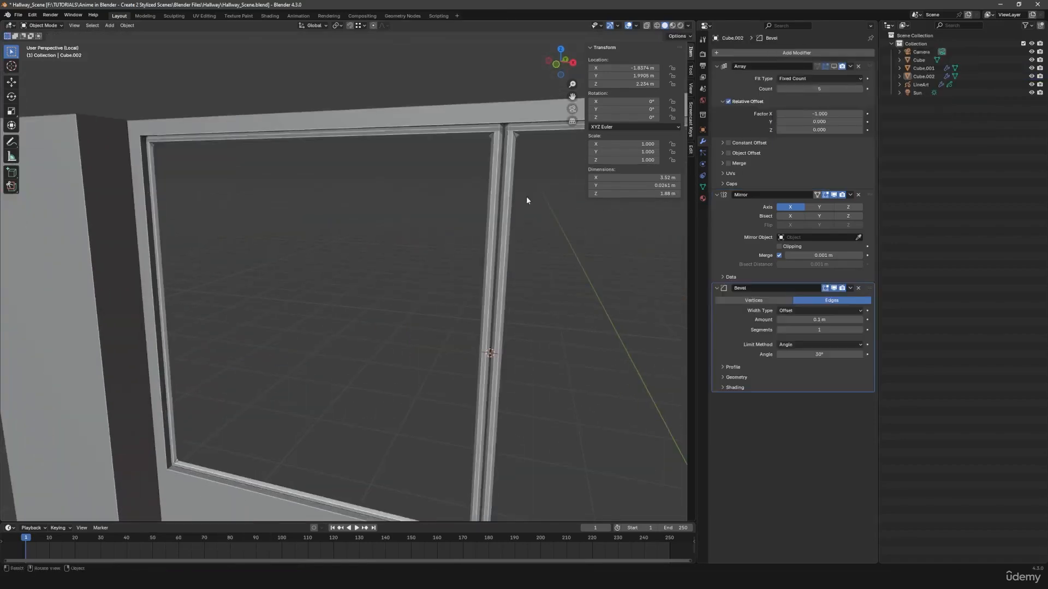
pyautogui.hotkey('ctrl', 'a')
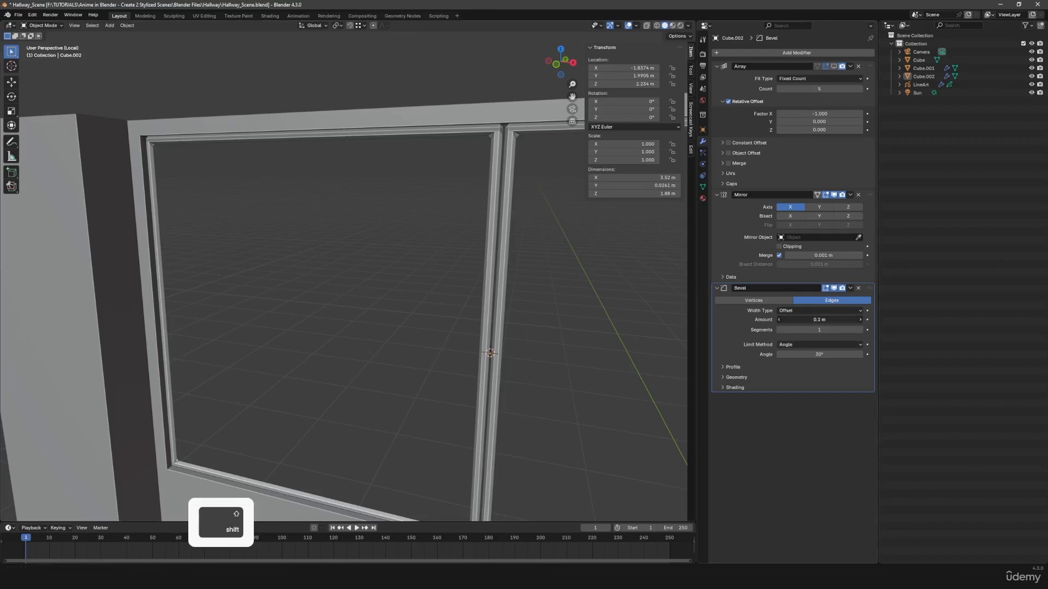
pyautogui.keyDown('shift'); pyautogui.moveTo(819, 320); pyautogui.dragTo(801, 319); pyautogui.keyUp('shift')
pyautogui.scroll(-3, 507, 362)
pyautogui.keyDown('shift'); pyautogui.moveTo(504, 385); pyautogui.dragTo(487, 367, button='middle'); pyautogui.keyUp('shift')
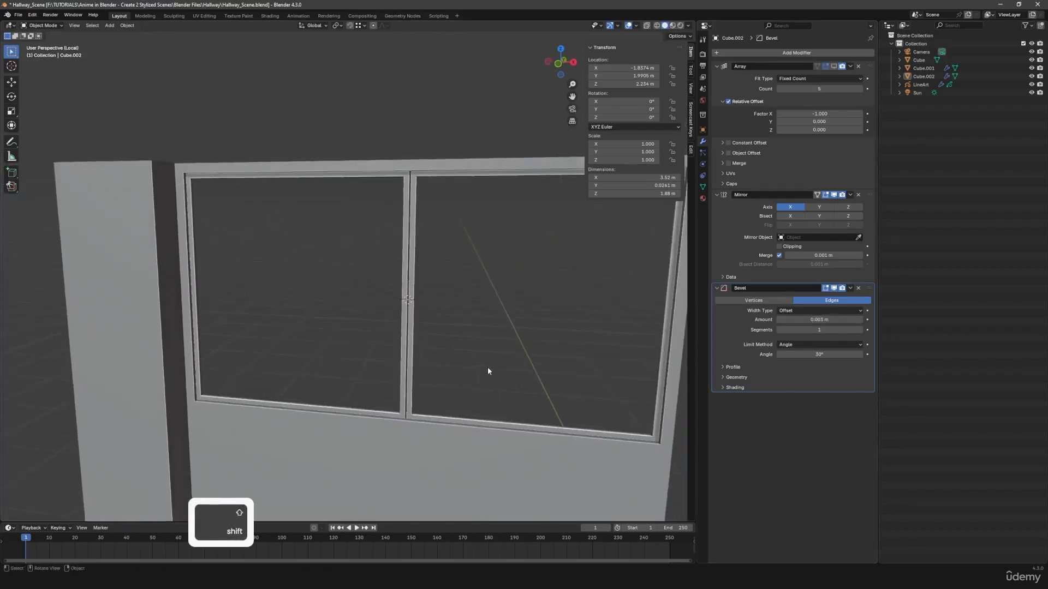
pyautogui.click(728, 388)
pyautogui.moveTo(382, 384); pyautogui.dragTo(395, 391, button='middle')
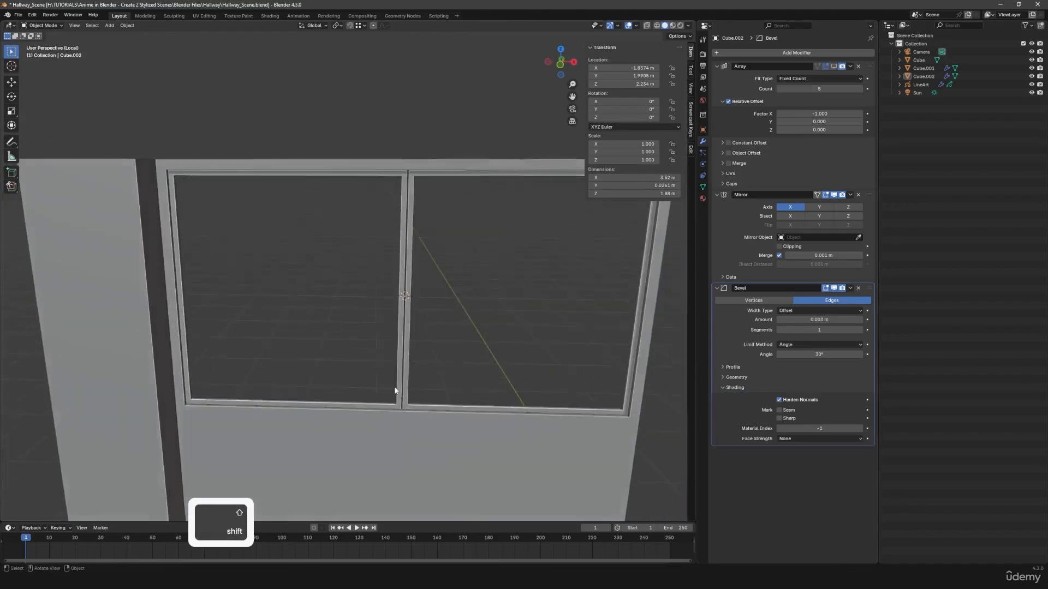
# - Select all vertices of the frame's central vertical bar using X-ray and move them about 0.002 m along X toward the centre
pyautogui.press('Tab')
pyautogui.press('1')
pyautogui.click(646, 26)
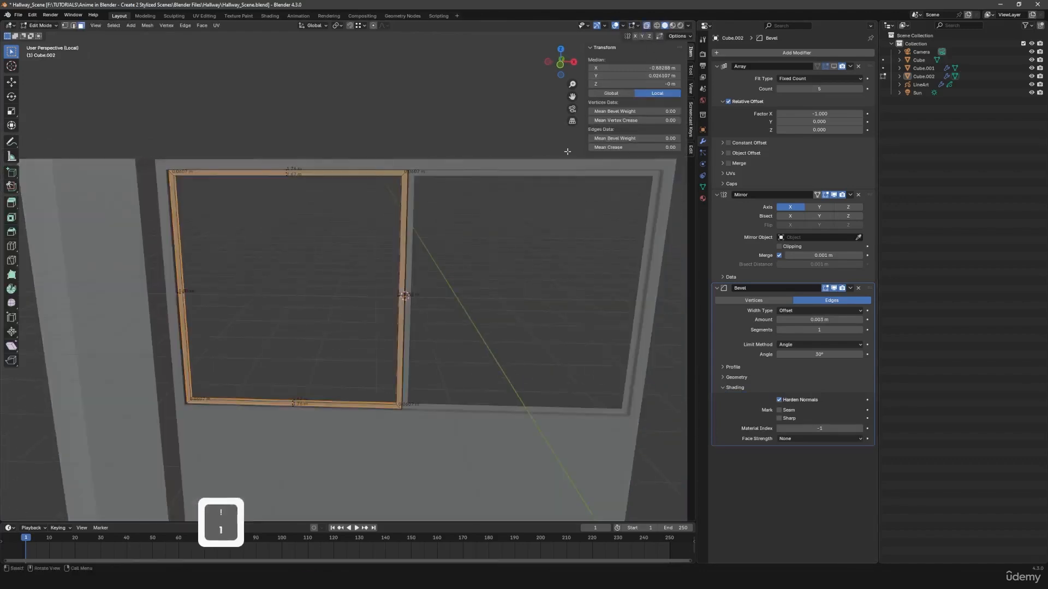
pyautogui.scroll(2, 487, 293)
pyautogui.moveTo(388, 80); pyautogui.dragTo(452, 494)
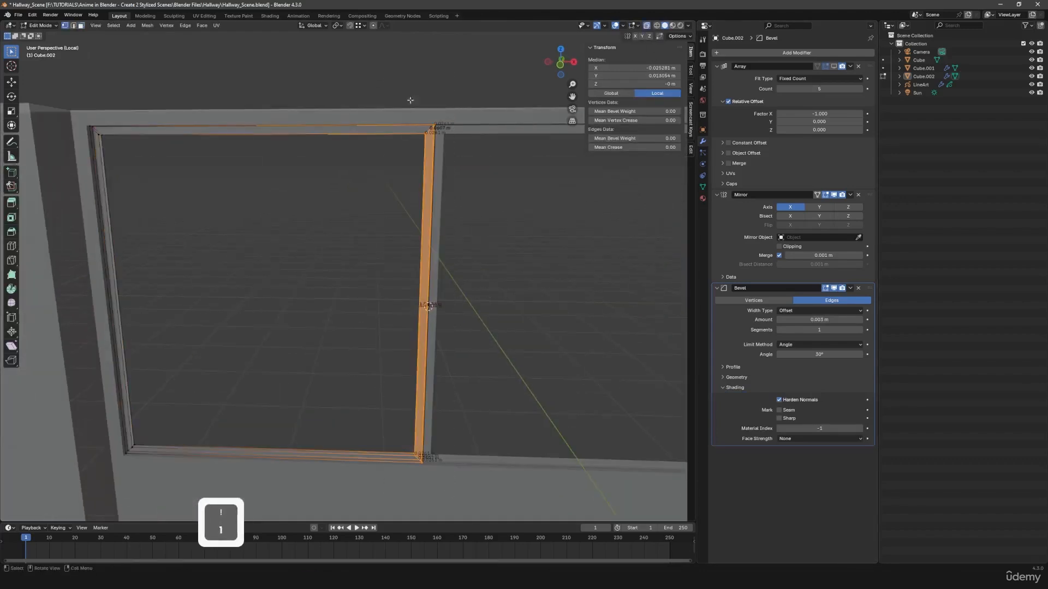
pyautogui.moveTo(418, 90); pyautogui.dragTo(475, 509)
pyautogui.scroll(5, 496, 317)
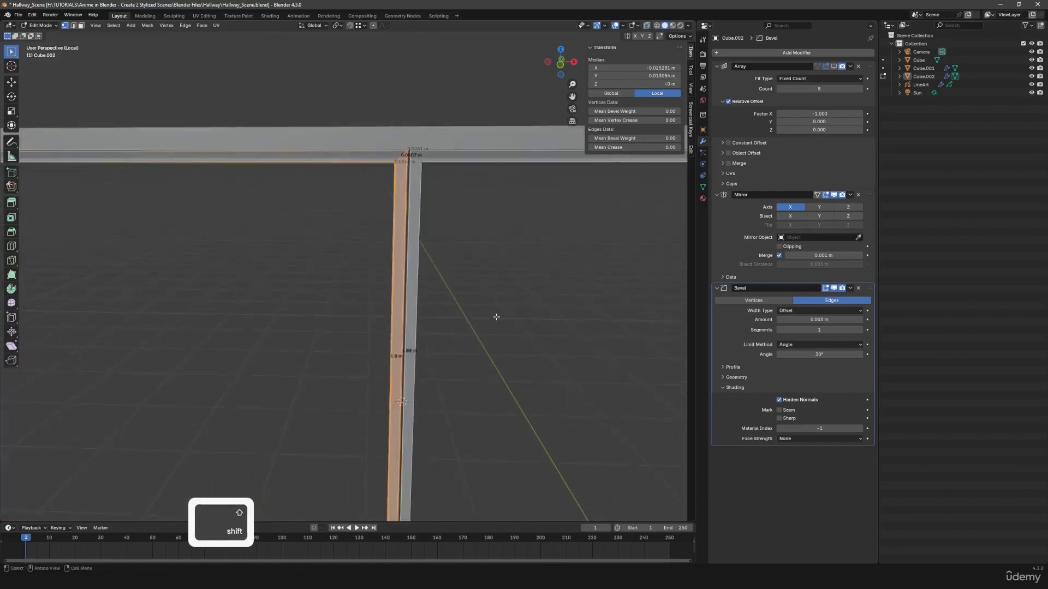
pyautogui.keyDown('shift'); pyautogui.moveTo(497, 316); pyautogui.dragTo(503, 307, button='middle'); pyautogui.keyUp('shift')
pyautogui.press('g')
pyautogui.press('x')
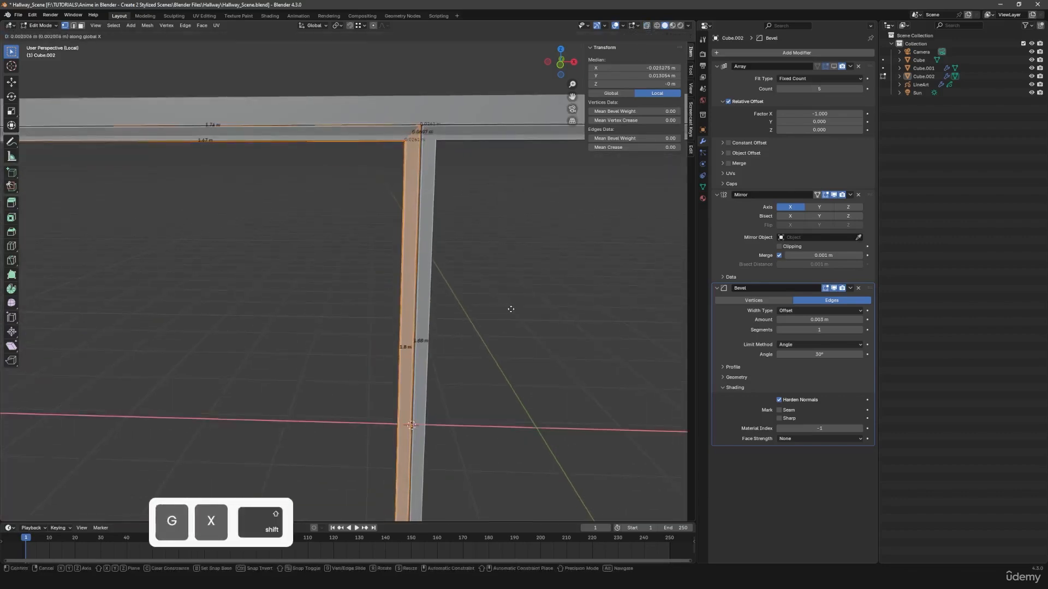
pyautogui.click(512, 309)
pyautogui.press('Tab')
pyautogui.press('a')
pyautogui.press('a')
pyautogui.moveTo(493, 325); pyautogui.dragTo(444, 342, button='middle')
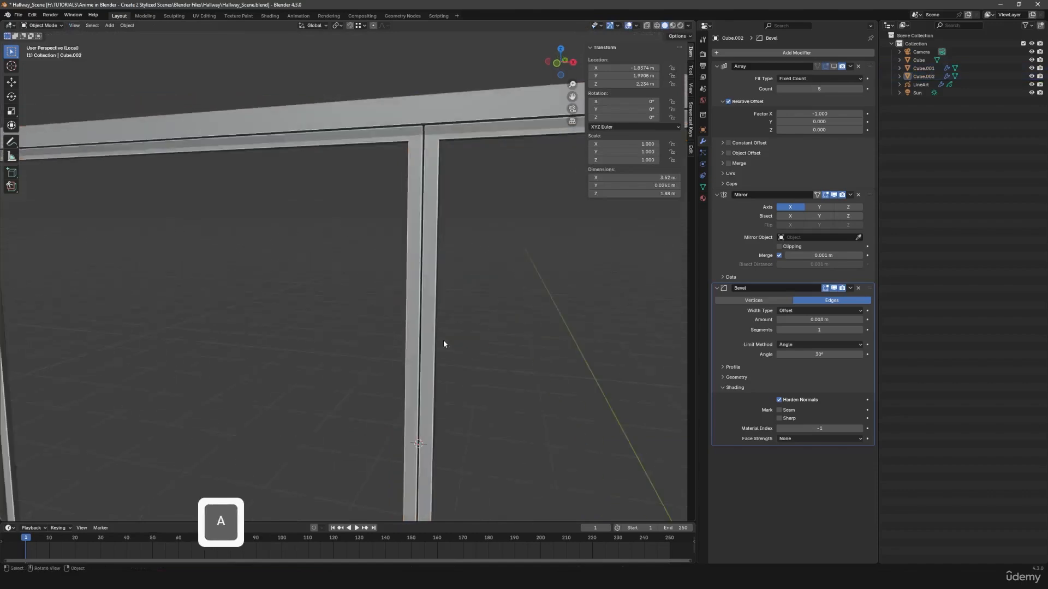
# - Save the hallway scene file
pyautogui.scroll(-8, 441, 344)
pyautogui.scroll(-5, 440, 347)
pyautogui.moveTo(362, 362); pyautogui.dragTo(380, 338, button='middle')
pyautogui.hotkey('ctrl', 's')
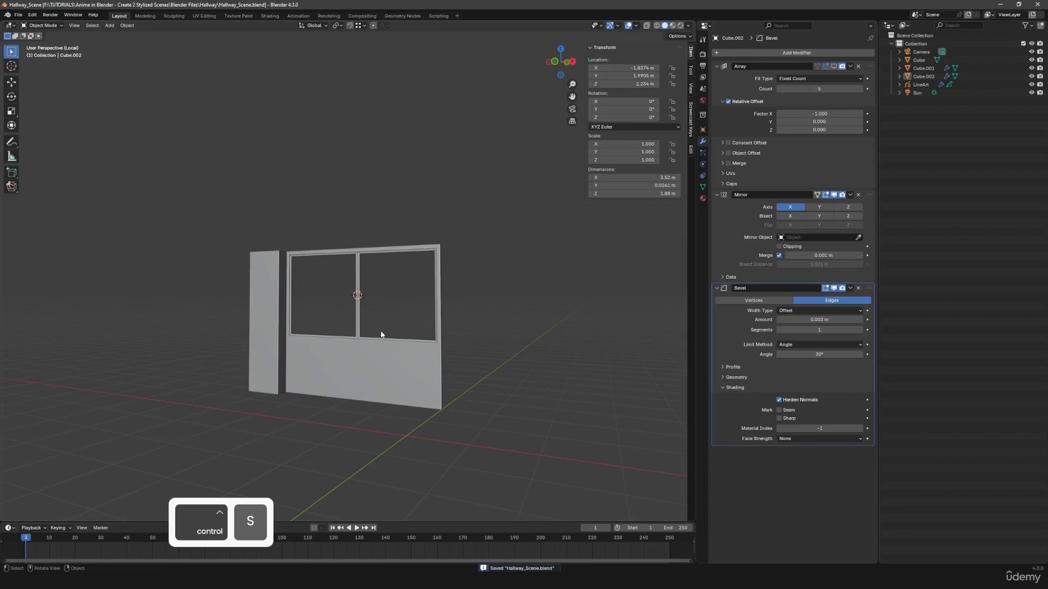
# - Leave local view and show the wall section's Array modifier in the viewport
pyautogui.press('/')
pyautogui.click(405, 379)
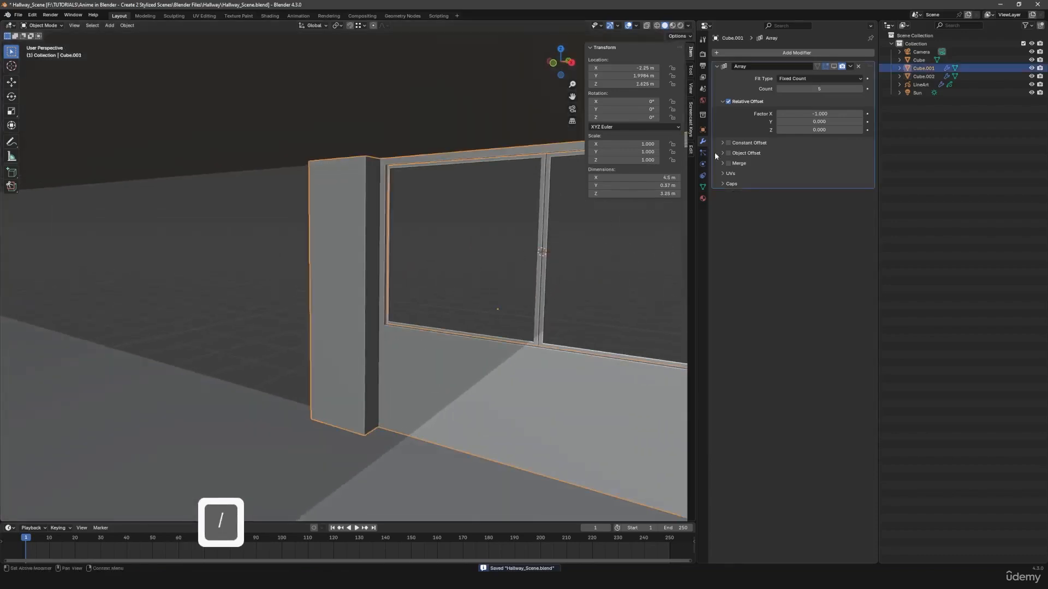
pyautogui.click(833, 66)
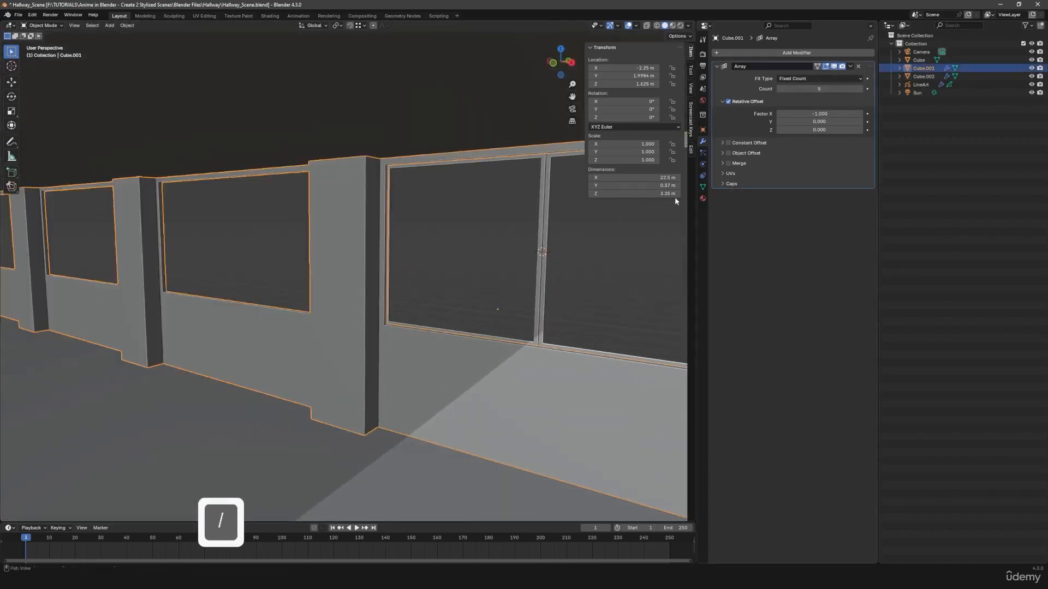
# - Select the window frame and collapse its Bevel and Mirror modifiers, leaving the Array settings expanded
pyautogui.click(543, 220)
pyautogui.keyDown('shift'); pyautogui.click(717, 287); pyautogui.keyUp('shift')
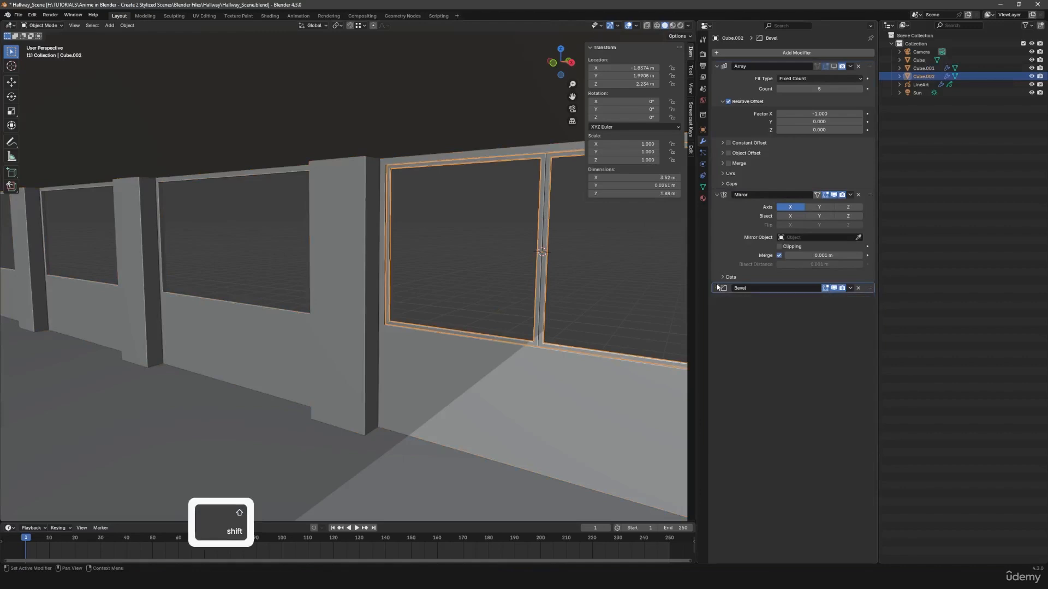
pyautogui.keyDown('shift'); pyautogui.click(718, 195); pyautogui.keyUp('shift')
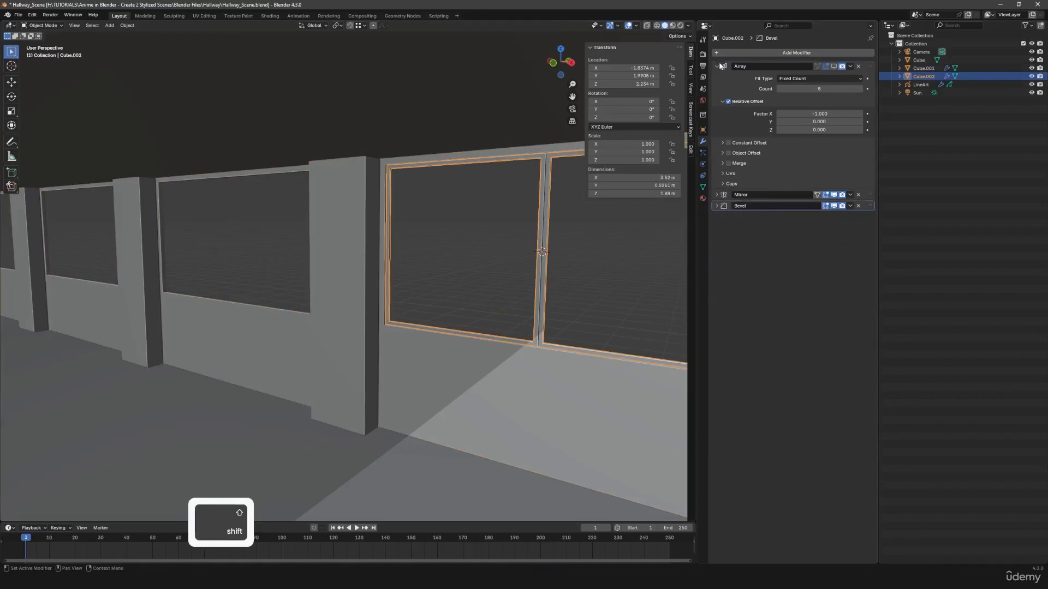
pyautogui.keyDown('shift'); pyautogui.click(718, 66); pyautogui.keyUp('shift')
pyautogui.keyDown('shift'); pyautogui.moveTo(537, 217); pyautogui.dragTo(479, 219, button='middle'); pyautogui.keyUp('shift')
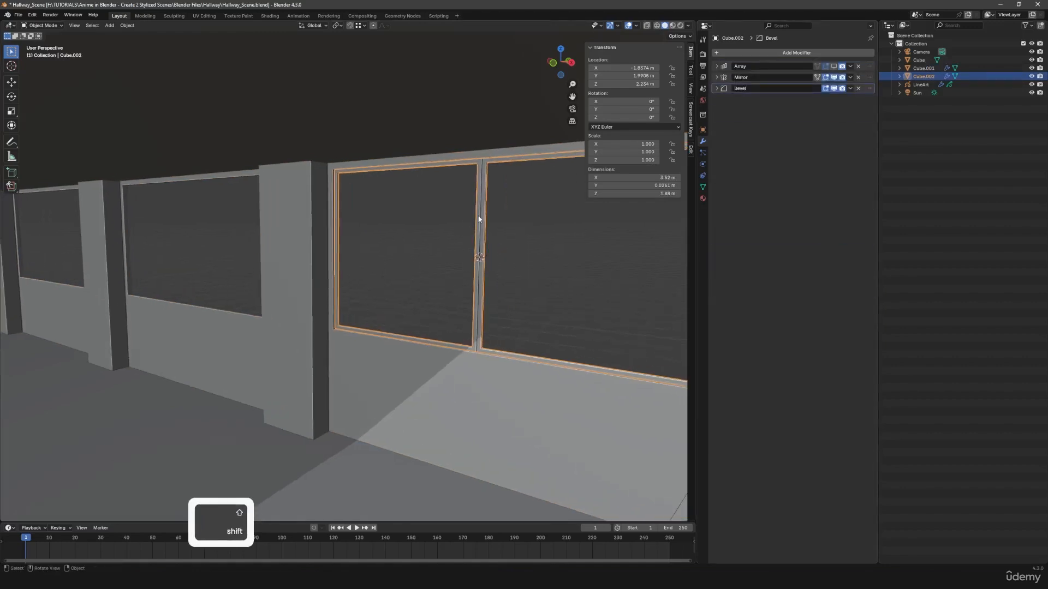
pyautogui.keyDown('shift'); pyautogui.click(717, 66); pyautogui.keyUp('shift')
pyautogui.keyDown('shift'); pyautogui.moveTo(367, 278); pyautogui.dragTo(393, 287, button='middle'); pyautogui.keyUp('shift')
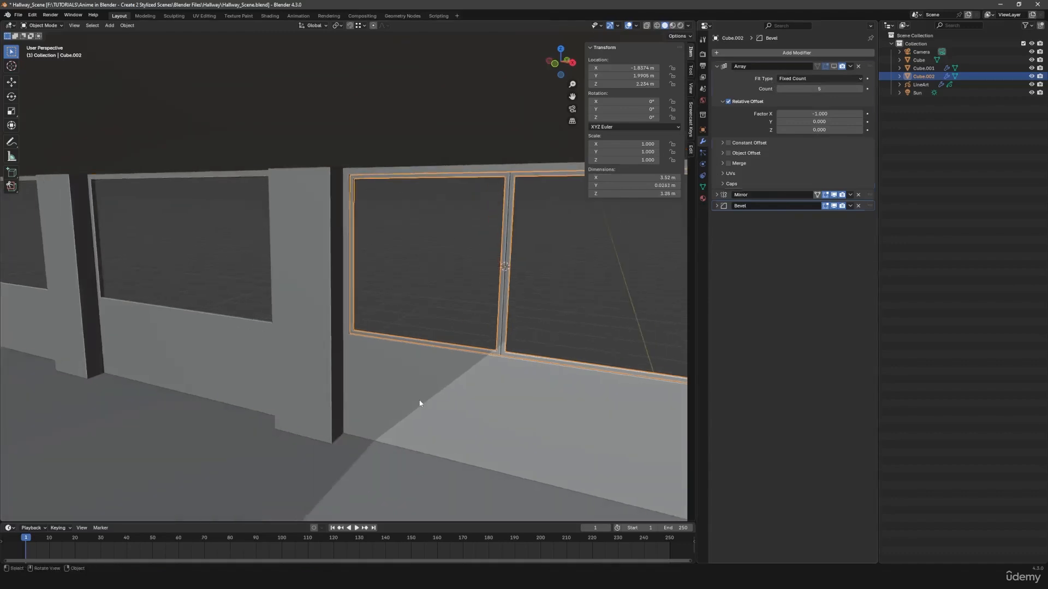
# - Move the window frame's Array modifier below Mirror and Bevel and show it in the viewport
pyautogui.click(399, 373)
pyautogui.click(503, 270)
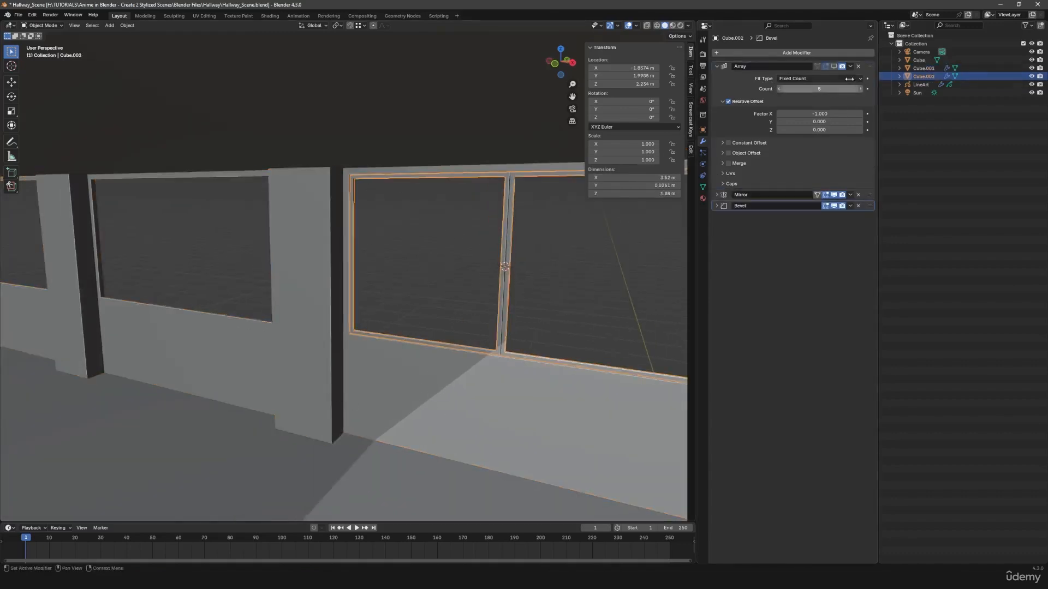
pyautogui.moveTo(870, 68); pyautogui.dragTo(859, 218)
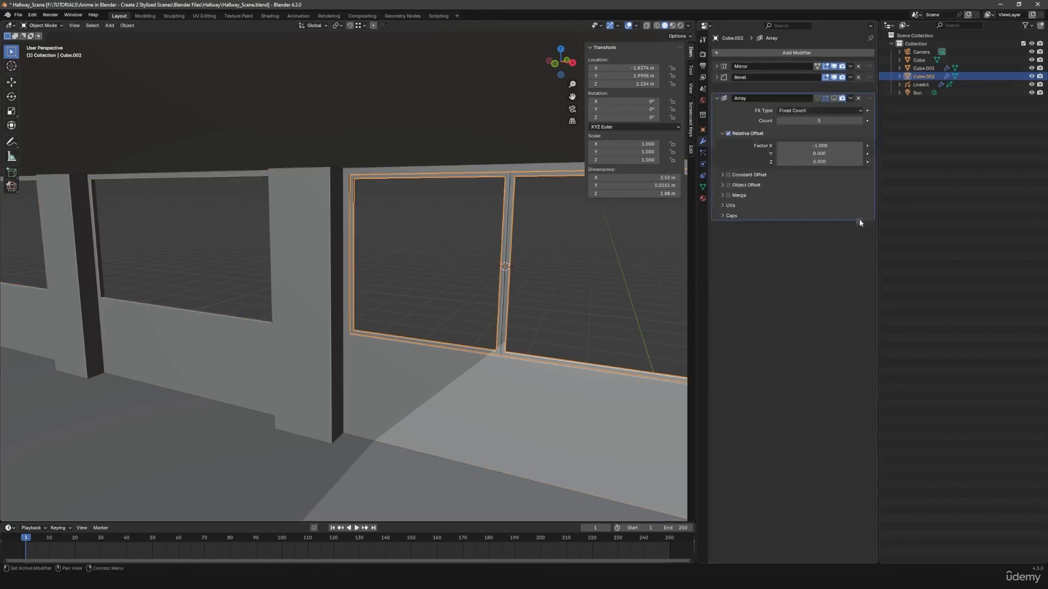
pyautogui.moveTo(524, 282); pyautogui.dragTo(338, 330, button='middle')
pyautogui.scroll(3, 311, 325)
pyautogui.scroll(-3, 358, 338)
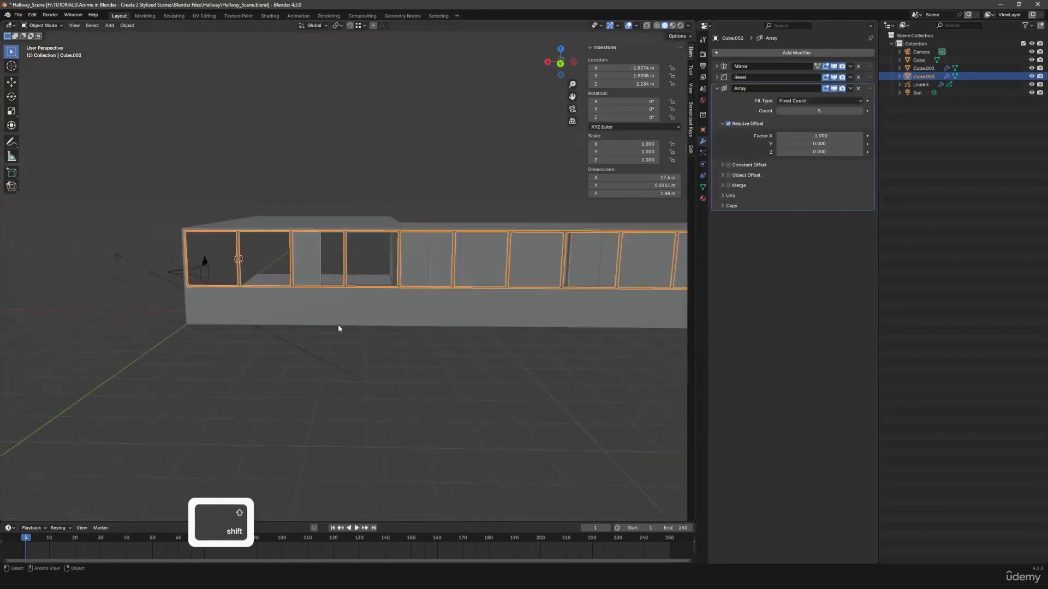
# - Spread the window frame copies along the wall by setting the Array's relative X offset to -1.220
pyautogui.keyDown('shift'); pyautogui.moveTo(444, 337); pyautogui.dragTo(260, 353, button='middle'); pyautogui.keyUp('shift')
pyautogui.keyDown('shift'); pyautogui.moveTo(500, 332); pyautogui.dragTo(335, 332, button='middle'); pyautogui.keyUp('shift')
pyautogui.scroll(2, 335, 331)
pyautogui.scroll(2, 399, 358)
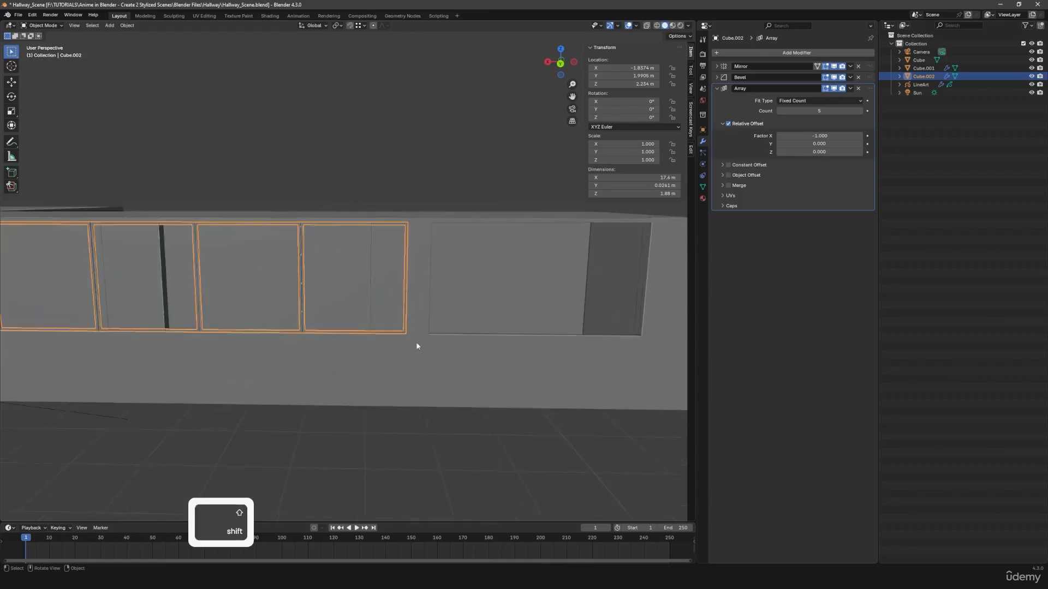
pyautogui.keyDown('shift'); pyautogui.moveTo(818, 136); pyautogui.dragTo(797, 136); pyautogui.keyUp('shift')
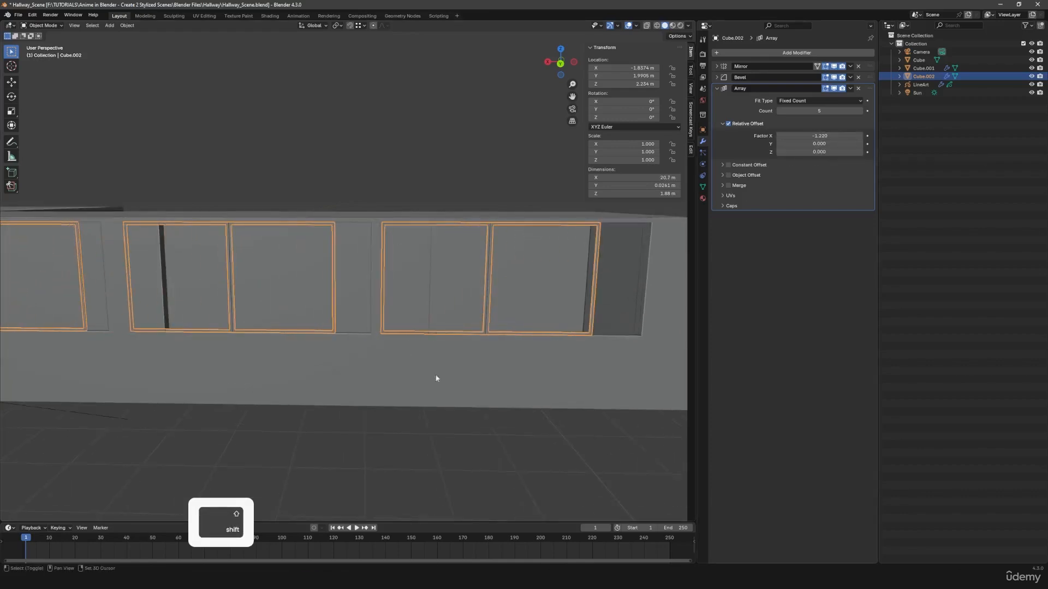
# - Isolate the window frame and wall section in local view and compare their alignment in front view
pyautogui.keyDown('shift'); pyautogui.click(375, 362); pyautogui.keyUp('shift')
pyautogui.press('/')
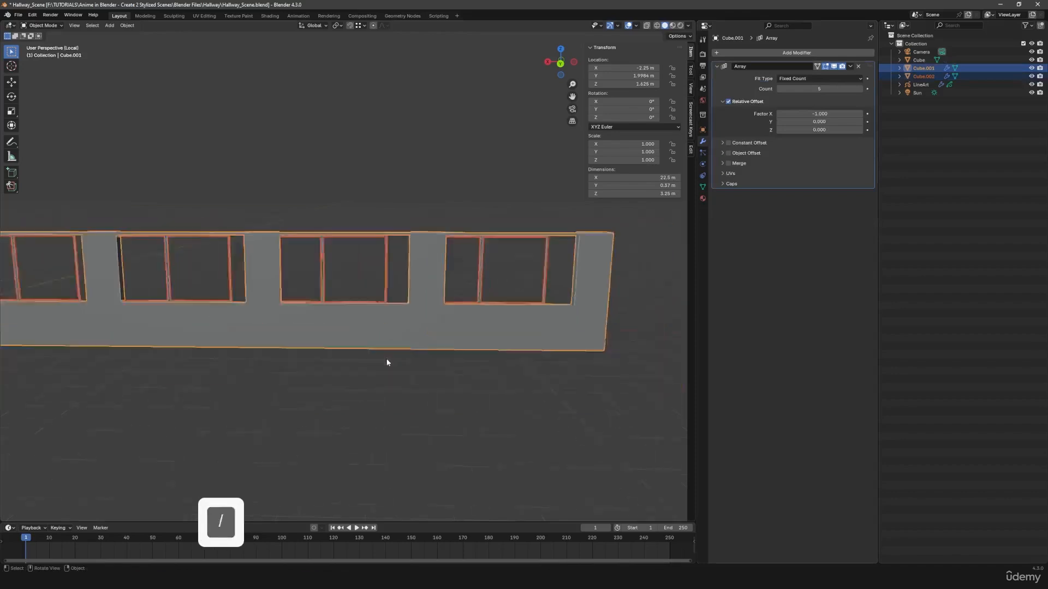
pyautogui.press('KP_1')
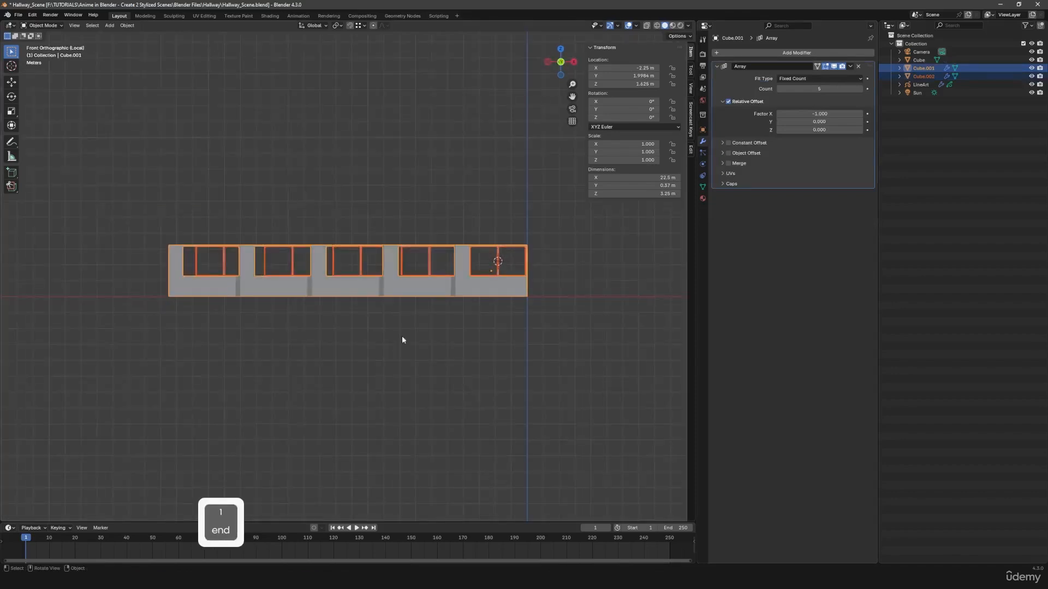
pyautogui.scroll(4, 513, 299)
pyautogui.scroll(3, 517, 299)
pyautogui.keyDown('shift'); pyautogui.moveTo(563, 306); pyautogui.dragTo(625, 336, button='middle'); pyautogui.keyUp('shift')
pyautogui.scroll(4, 454, 366)
pyautogui.scroll(2, 626, 336)
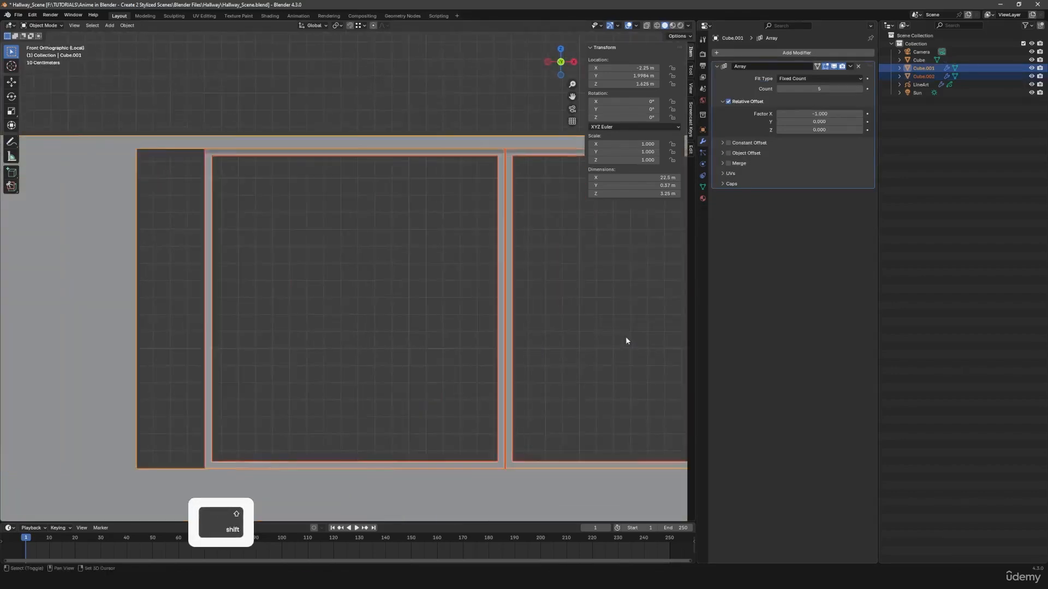
pyautogui.scroll(-2, 626, 336)
pyautogui.keyDown('shift'); pyautogui.moveTo(291, 314); pyautogui.dragTo(649, 320, button='middle'); pyautogui.keyUp('shift')
pyautogui.keyDown('shift'); pyautogui.moveTo(307, 320); pyautogui.dragTo(666, 324, button='middle'); pyautogui.keyUp('shift')
pyautogui.keyDown('shift'); pyautogui.moveTo(92, 310); pyautogui.dragTo(567, 335, button='middle'); pyautogui.keyUp('shift')
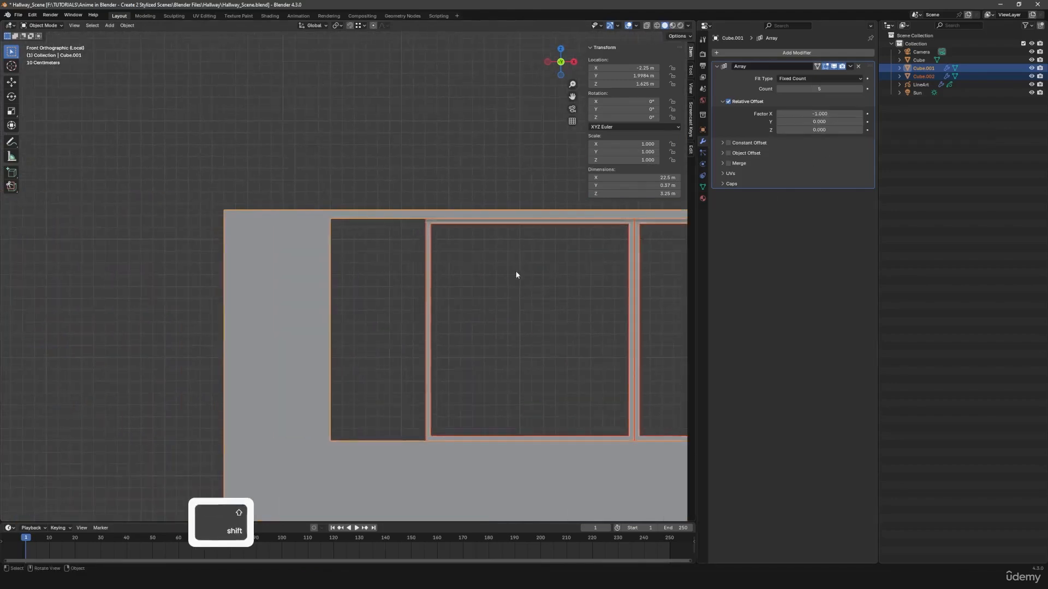
# - Select only the window frame and set its Array relative X offset to -1.280
pyautogui.click(427, 263)
pyautogui.keyDown('shift'); pyautogui.moveTo(819, 135); pyautogui.dragTo(803, 135); pyautogui.keyUp('shift')
pyautogui.keyDown('shift'); pyautogui.moveTo(618, 255); pyautogui.dragTo(393, 278, button='middle'); pyautogui.keyUp('shift')
pyautogui.scroll(3, 573, 306)
pyautogui.keyDown('shift'); pyautogui.moveTo(578, 307); pyautogui.dragTo(457, 309, button='middle'); pyautogui.keyUp('shift')
pyautogui.scroll(3, 457, 307)
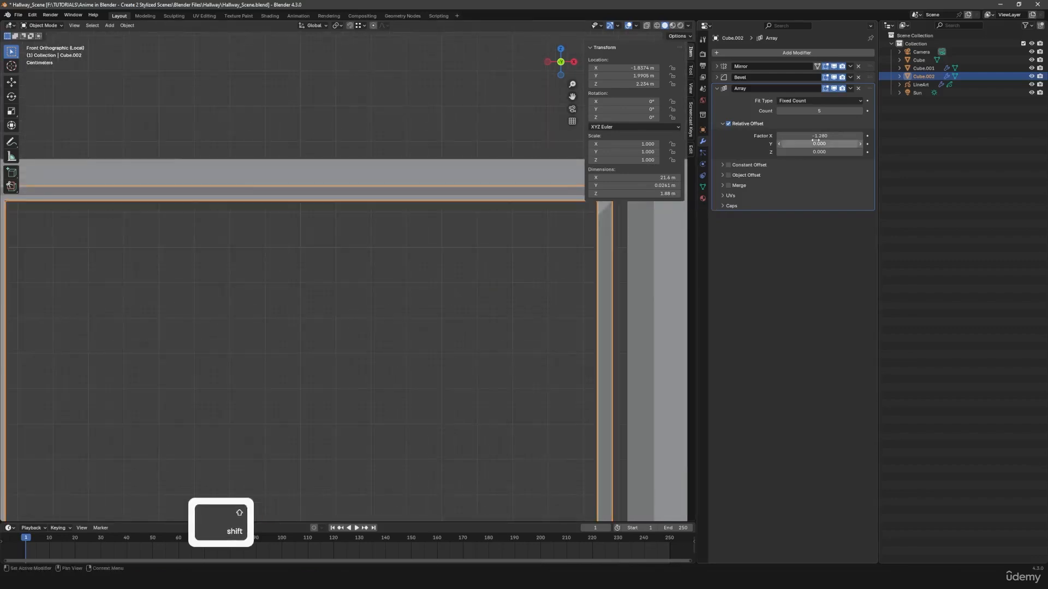
# - Refine the window frame's Array relative X offset from a trial of -1.27 to -1.277 so the farthest frame fits its opening
pyautogui.click(820, 136)
pyautogui.write('-')
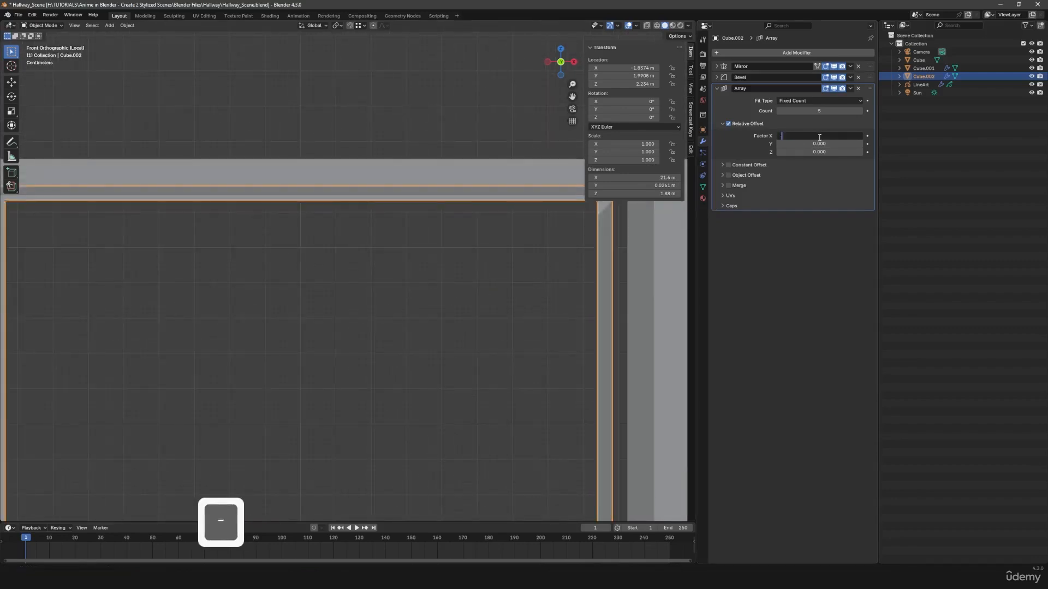
pyautogui.write('1.27')
pyautogui.press('Return')
pyautogui.keyDown('shift'); pyautogui.moveTo(333, 319); pyautogui.dragTo(508, 306, button='middle'); pyautogui.keyUp('shift')
pyautogui.click(829, 136)
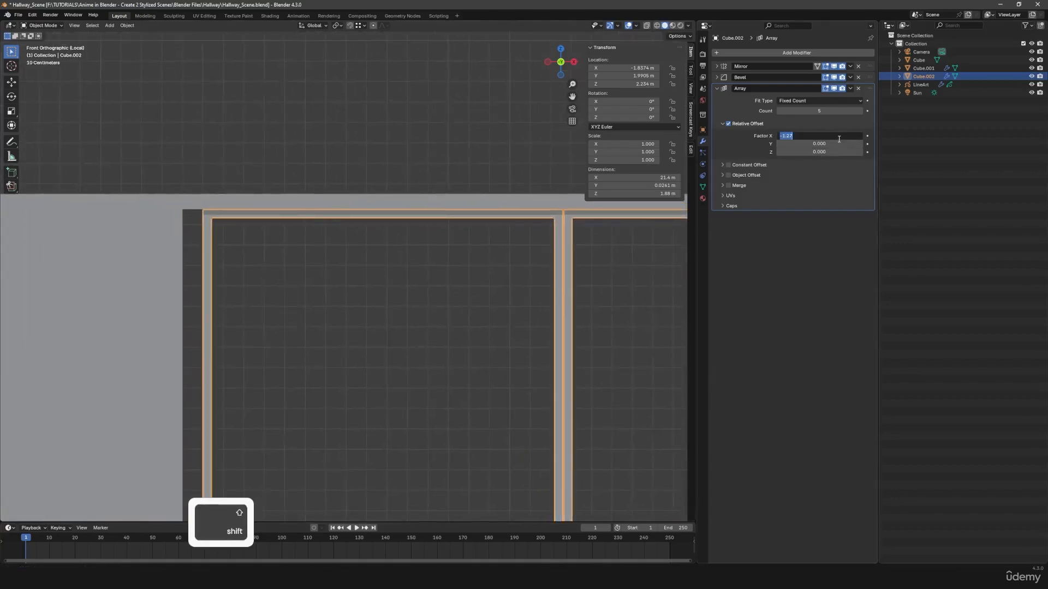
pyautogui.press('Right')
pyautogui.write('5\\')
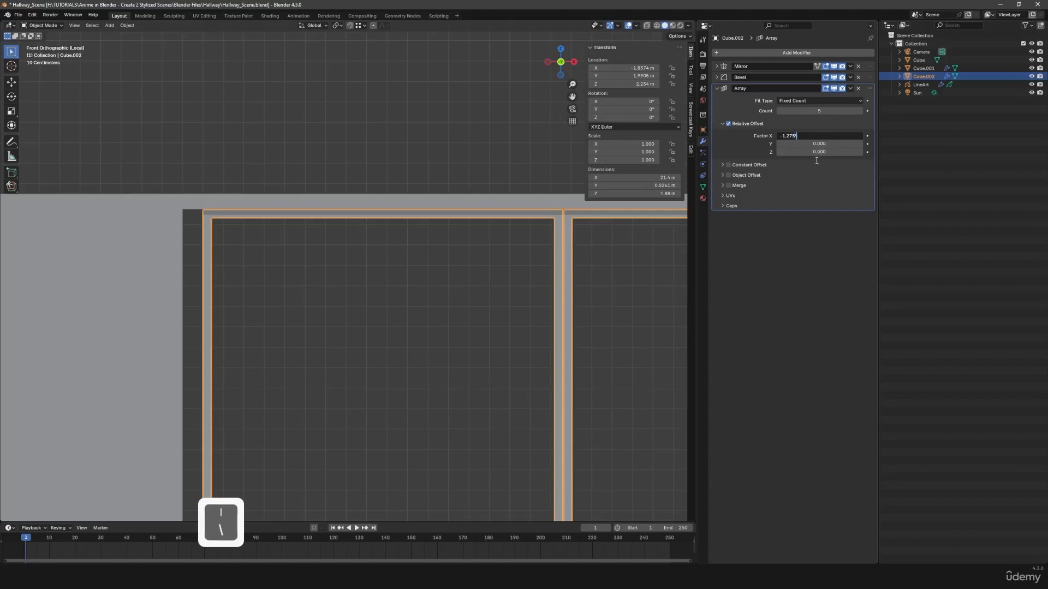
pyautogui.press('BackSpace')
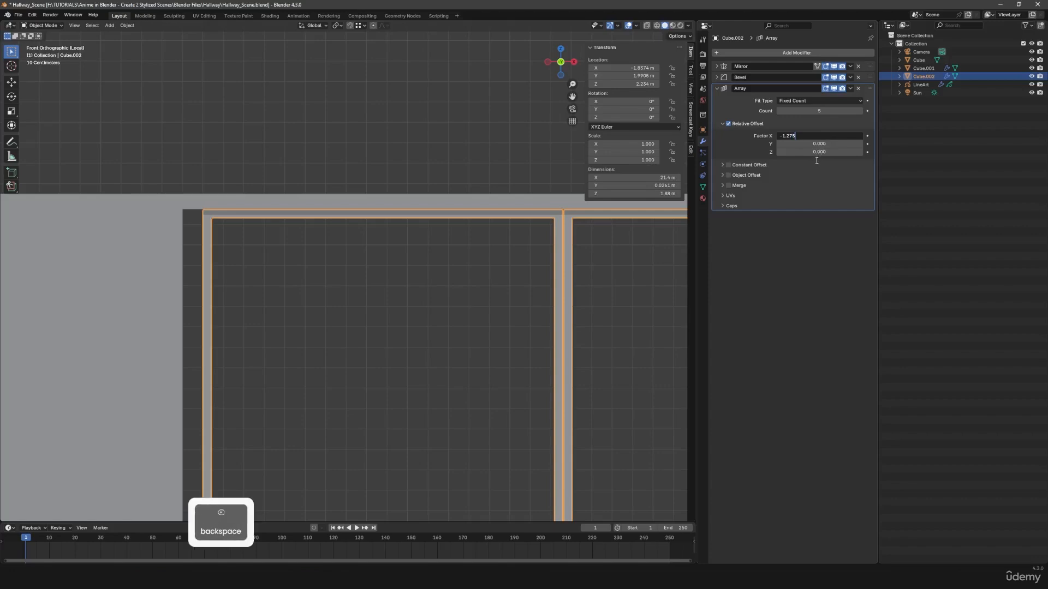
pyautogui.press('Right')
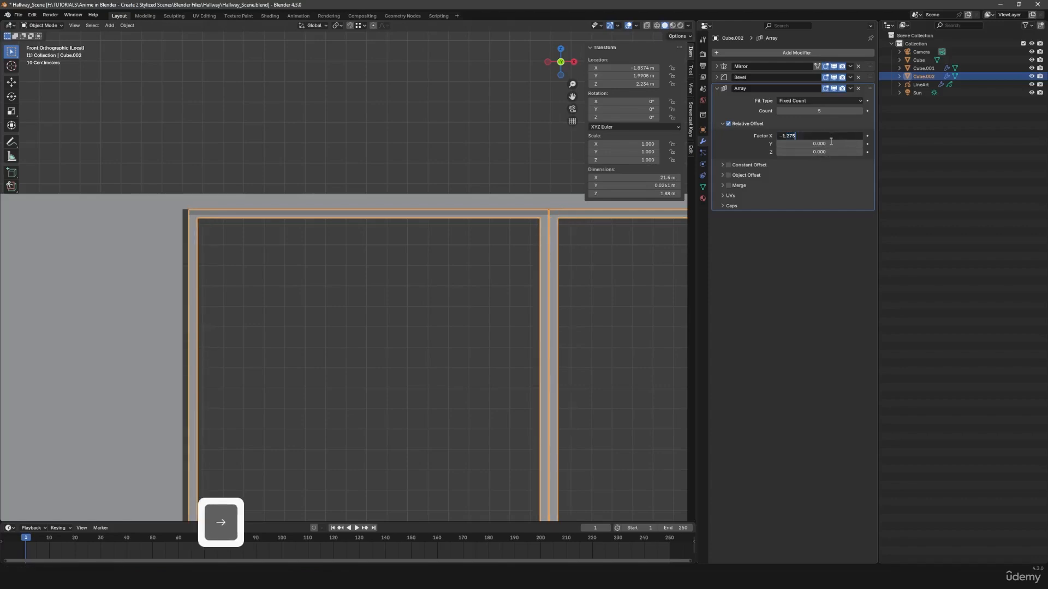
pyautogui.press('Return')
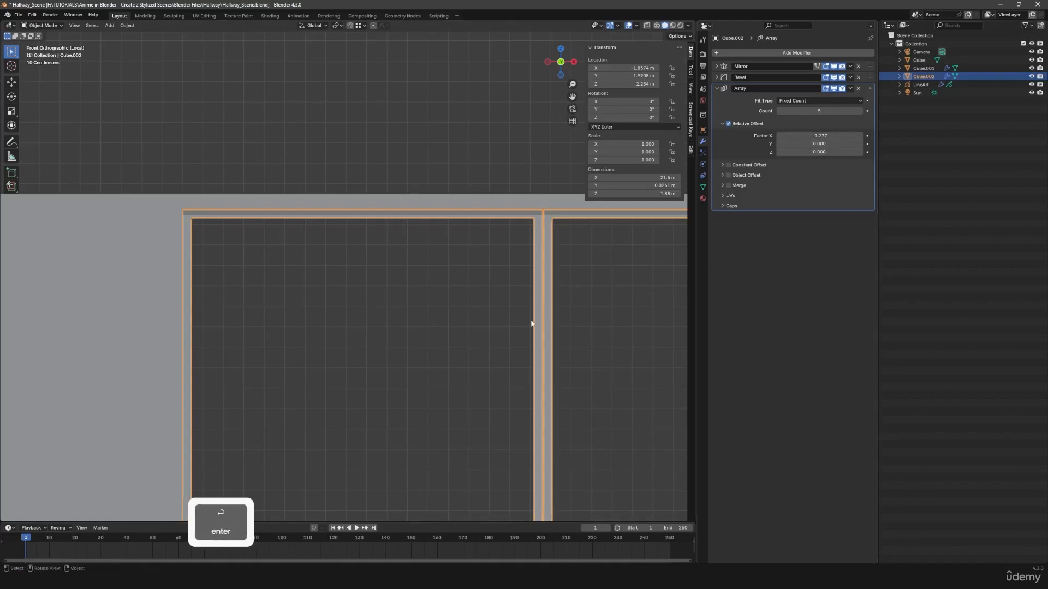
# - Examine how the arrayed window frames fit the openings along the whole wall
pyautogui.scroll(-3, 535, 323)
pyautogui.keyDown('shift'); pyautogui.moveTo(578, 332); pyautogui.dragTo(317, 328, button='middle'); pyautogui.keyUp('shift')
pyautogui.scroll(3, 401, 375)
pyautogui.press('a')
pyautogui.press('a')
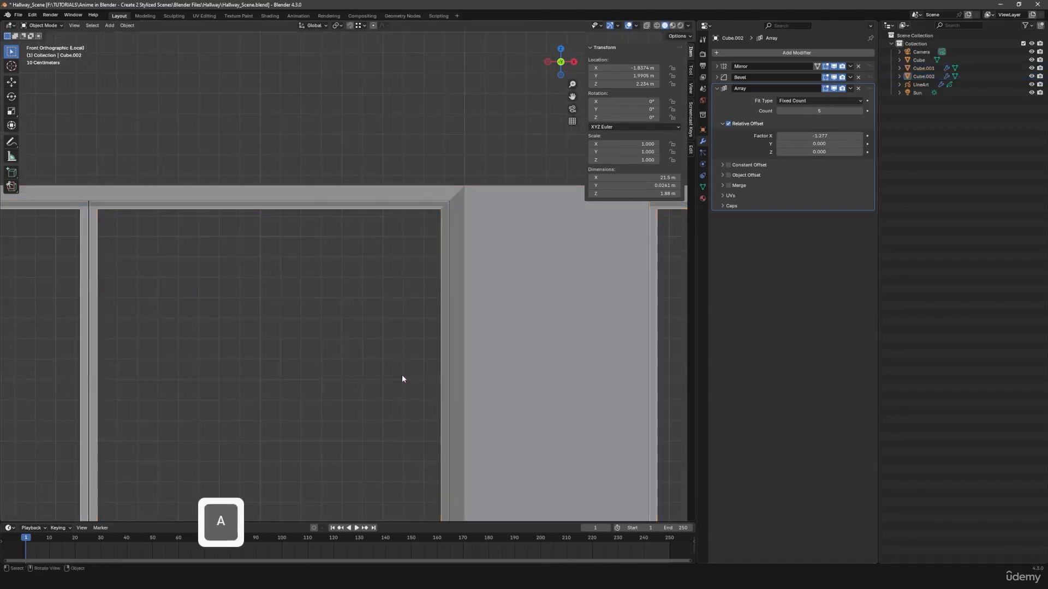
pyautogui.scroll(-1, 402, 375)
pyautogui.keyDown('shift'); pyautogui.moveTo(512, 390); pyautogui.dragTo(274, 381, button='middle'); pyautogui.keyUp('shift')
pyautogui.keyDown('shift'); pyautogui.moveTo(498, 361); pyautogui.dragTo(314, 349, button='middle'); pyautogui.keyUp('shift')
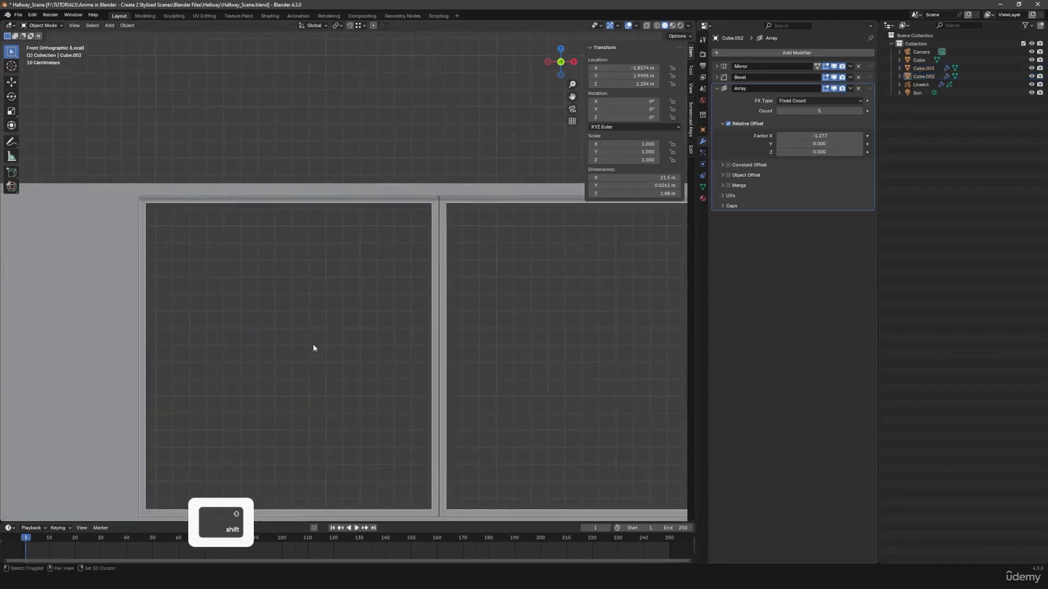
pyautogui.scroll(-2, 507, 350)
pyautogui.keyDown('shift'); pyautogui.moveTo(508, 350); pyautogui.dragTo(385, 341, button='middle'); pyautogui.keyUp('shift')
pyautogui.scroll(-3, 414, 343)
pyautogui.keyDown('shift'); pyautogui.moveTo(198, 327); pyautogui.dragTo(520, 340, button='middle'); pyautogui.keyUp('shift')
pyautogui.keyDown('shift'); pyautogui.moveTo(312, 338); pyautogui.dragTo(466, 348, button='middle'); pyautogui.keyUp('shift')
pyautogui.scroll(3, 399, 376)
# - Deselect everything and save the hallway scene file
pyautogui.press('a')
pyautogui.press('a')
pyautogui.hotkey('ctrl', 's')
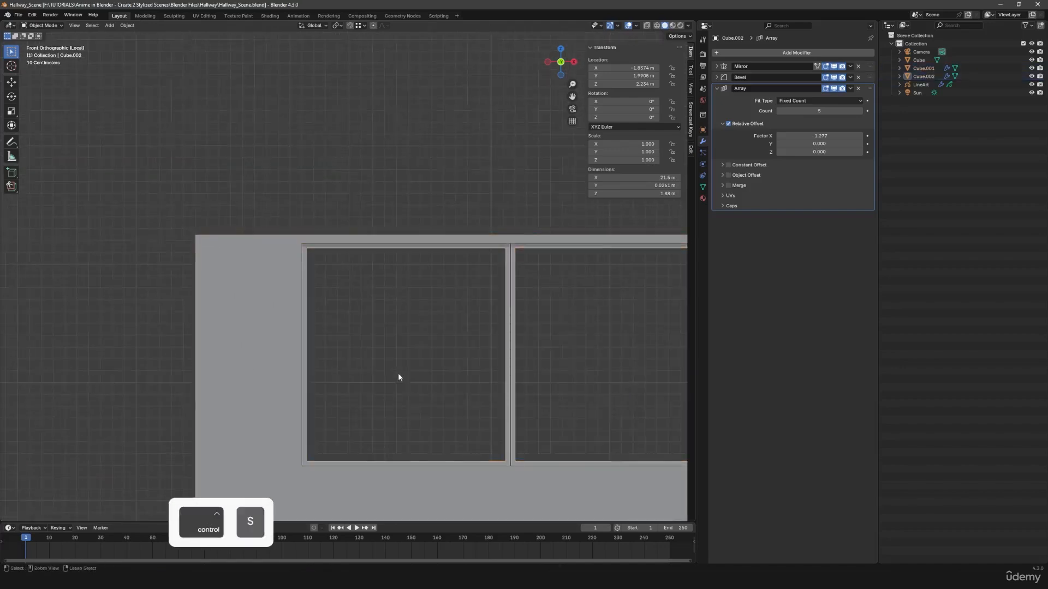
# - Leave local view and examine the arrayed windows through the camera and from inside the hallway
pyautogui.moveTo(398, 372); pyautogui.dragTo(454, 361, button='middle')
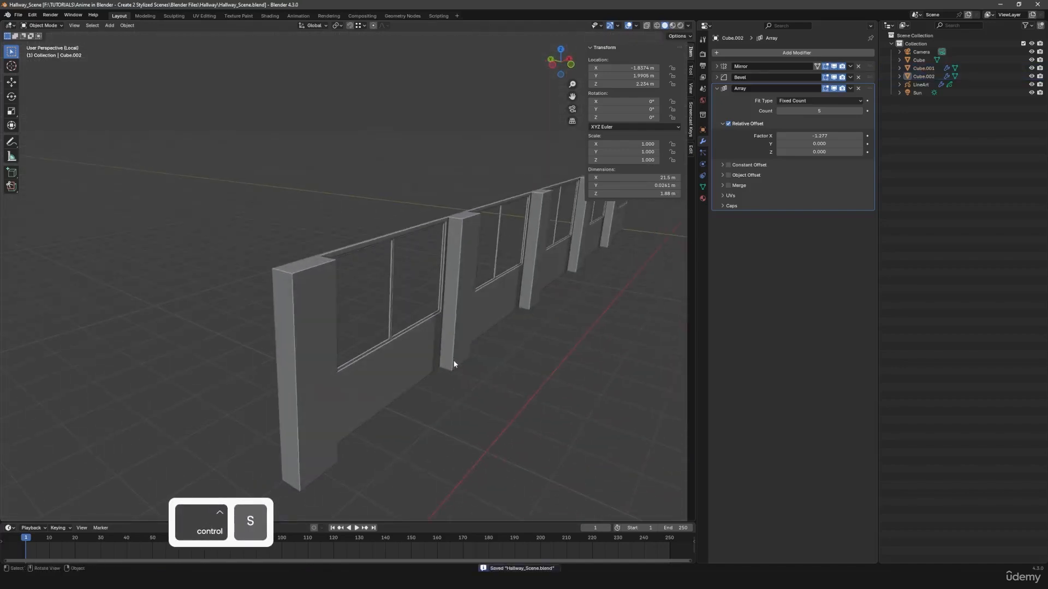
pyautogui.press('KP_Divide')
pyautogui.press('KP_0')
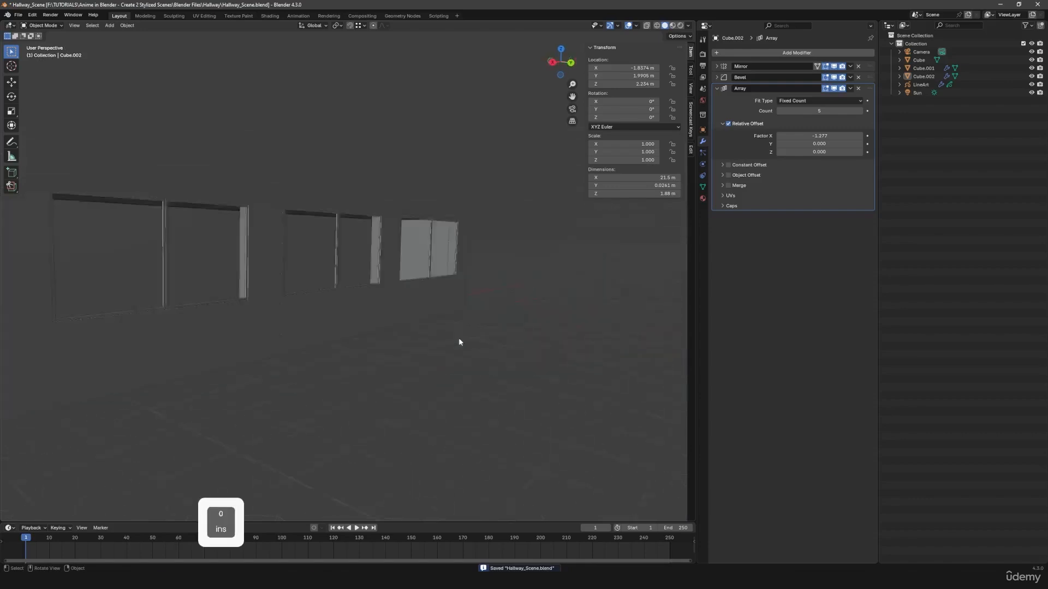
pyautogui.press('a')
pyautogui.press('a')
pyautogui.keyDown('shift'); pyautogui.moveTo(526, 349); pyautogui.dragTo(484, 345, button='middle'); pyautogui.keyUp('shift')
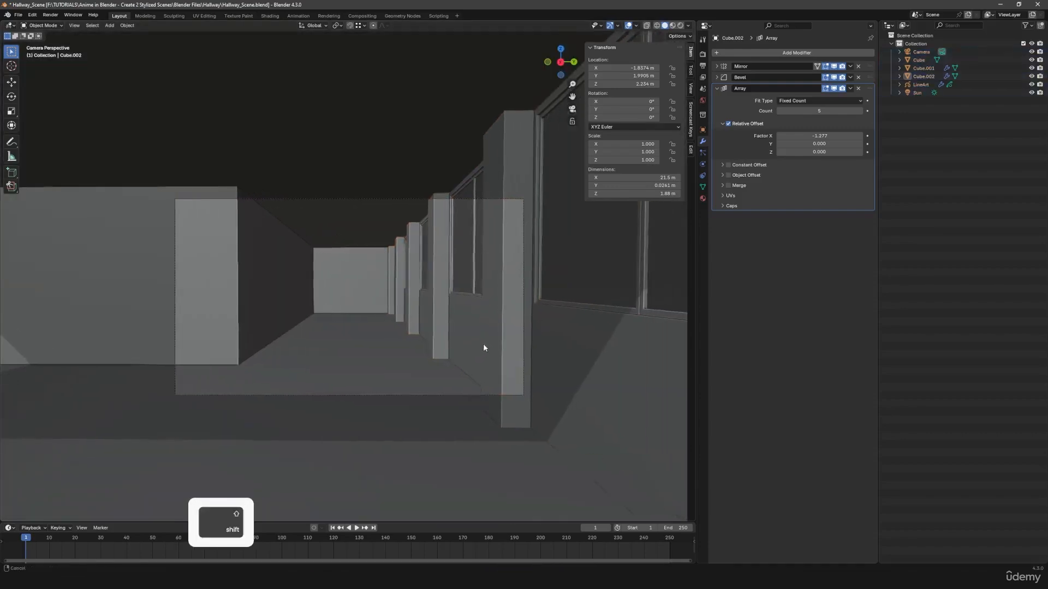
pyautogui.moveTo(464, 285); pyautogui.dragTo(436, 259, button='middle')
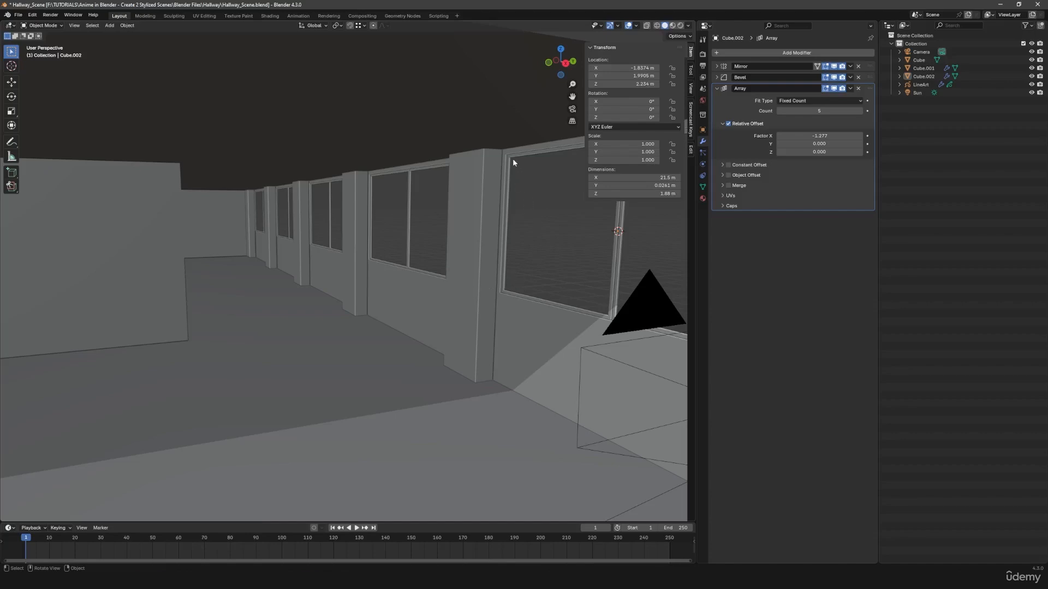
pyautogui.keyDown('shift'); pyautogui.moveTo(604, 287); pyautogui.dragTo(594, 286, button='middle'); pyautogui.keyUp('shift')
pyautogui.press('a')
pyautogui.keyDown('shift'); pyautogui.moveTo(415, 307); pyautogui.dragTo(465, 305, button='middle'); pyautogui.keyUp('shift')
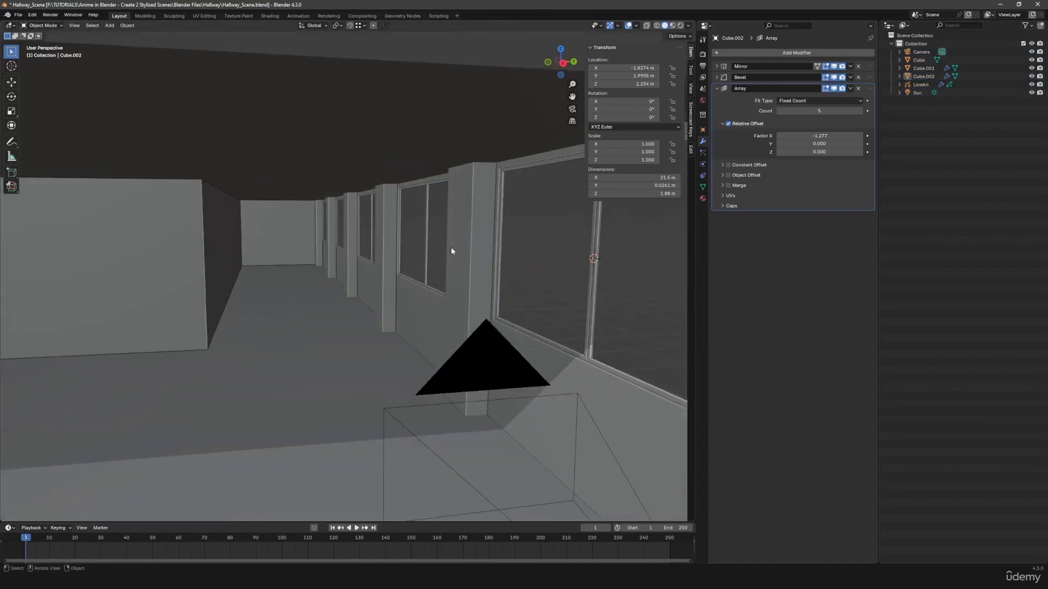
# - Render the hallway to check the window frames and close the render result
pyautogui.press('F12')
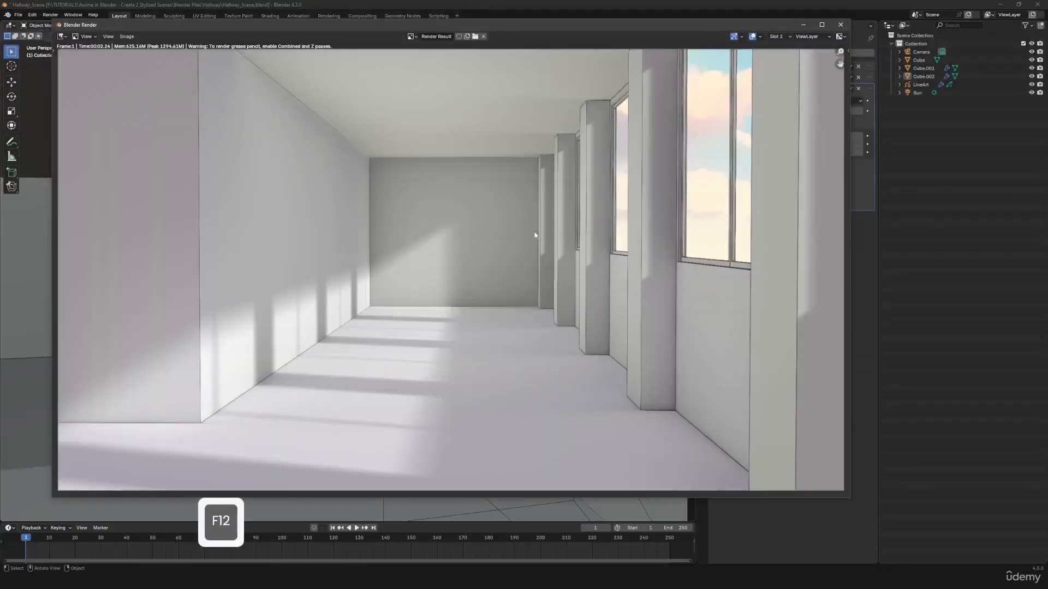
pyautogui.press('F12')
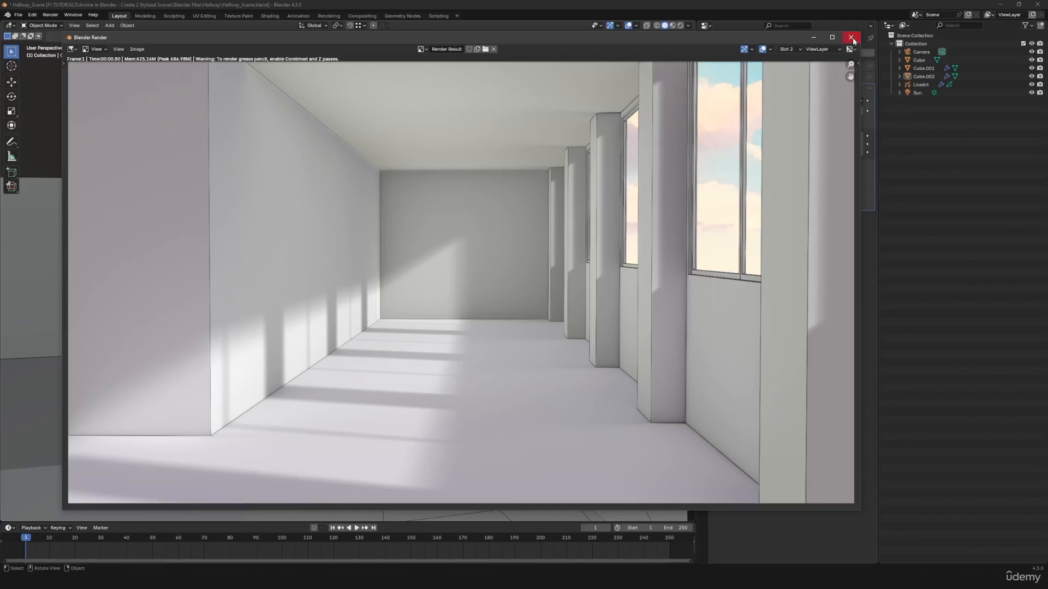
pyautogui.click(853, 41)
pyautogui.moveTo(451, 234); pyautogui.dragTo(484, 326, button='middle')
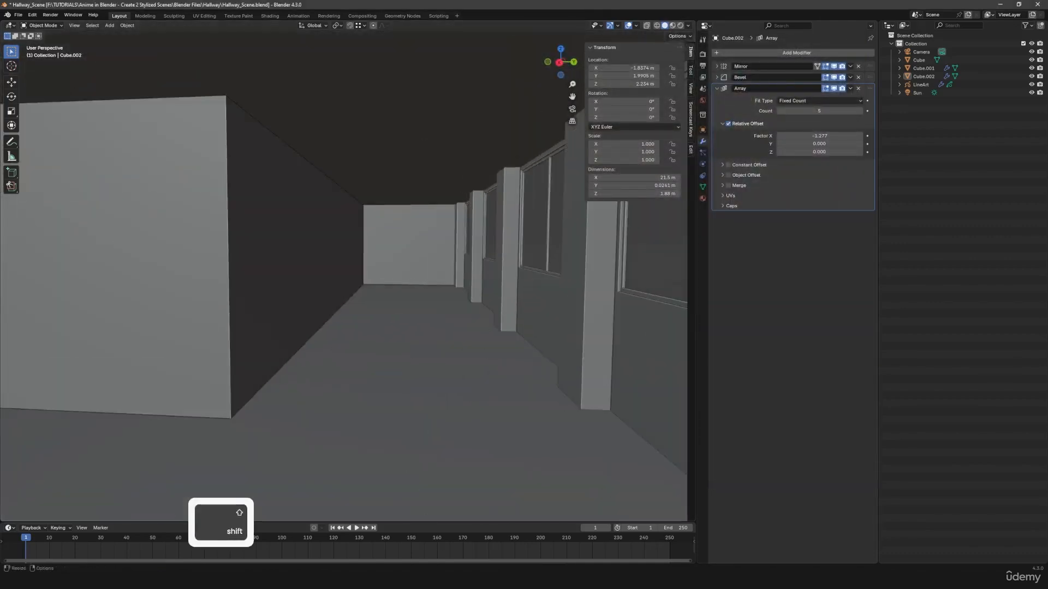
# - Bring the reference image board over the scene and examine the blue school hallway with double doors beside the viewport
pyautogui.moveTo(0, 301); pyautogui.dragTo(464, 321, button='right')
pyautogui.scroll(-8, 474, 310)
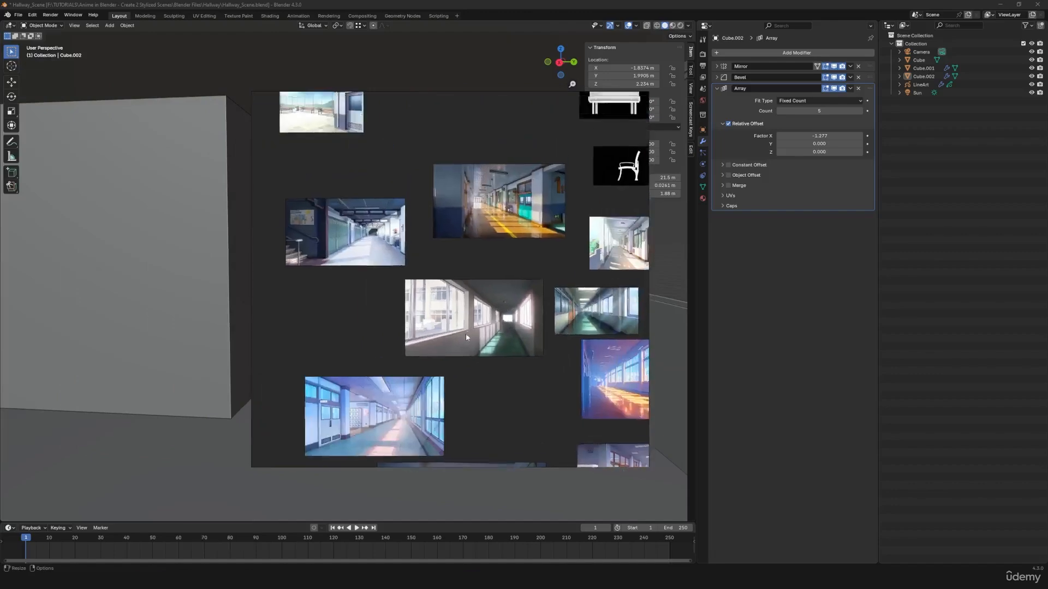
pyautogui.moveTo(474, 392); pyautogui.dragTo(476, 330, button='middle')
pyautogui.scroll(4, 430, 382)
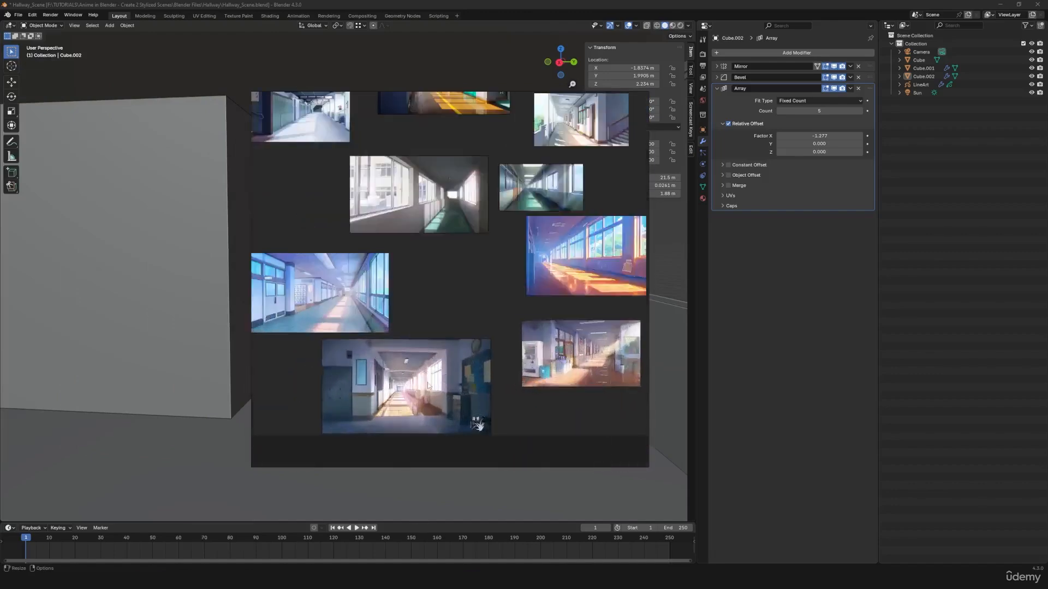
pyautogui.moveTo(364, 334); pyautogui.dragTo(477, 358, button='middle')
pyautogui.moveTo(477, 358); pyautogui.dragTo(485, 359)
pyautogui.scroll(8, 453, 361)
pyautogui.moveTo(366, 309); pyautogui.dragTo(411, 345, button='middle')
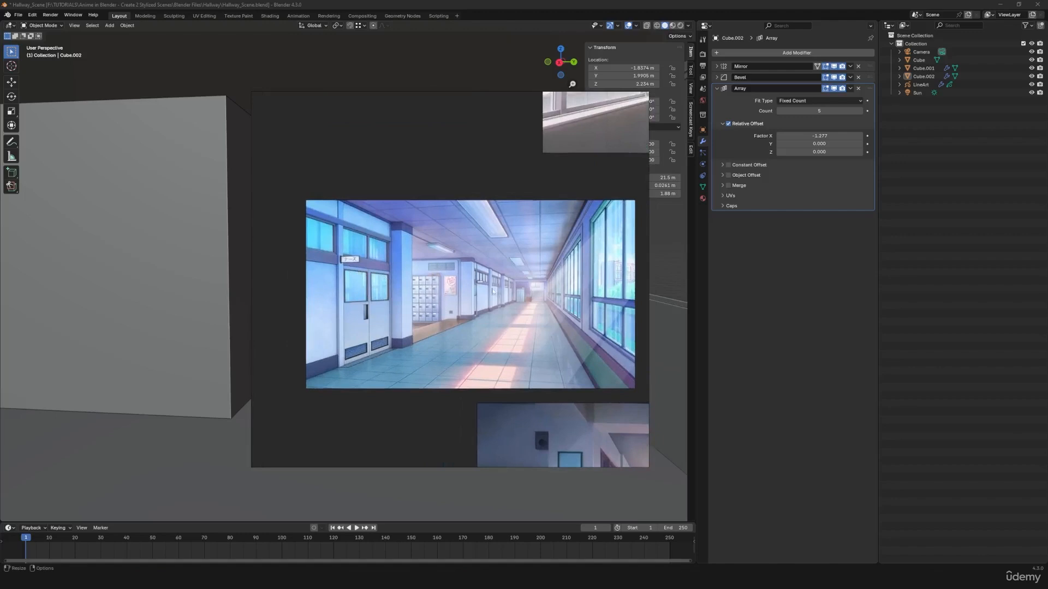
pyautogui.moveTo(480, 284); pyautogui.dragTo(760, 313, button='right')
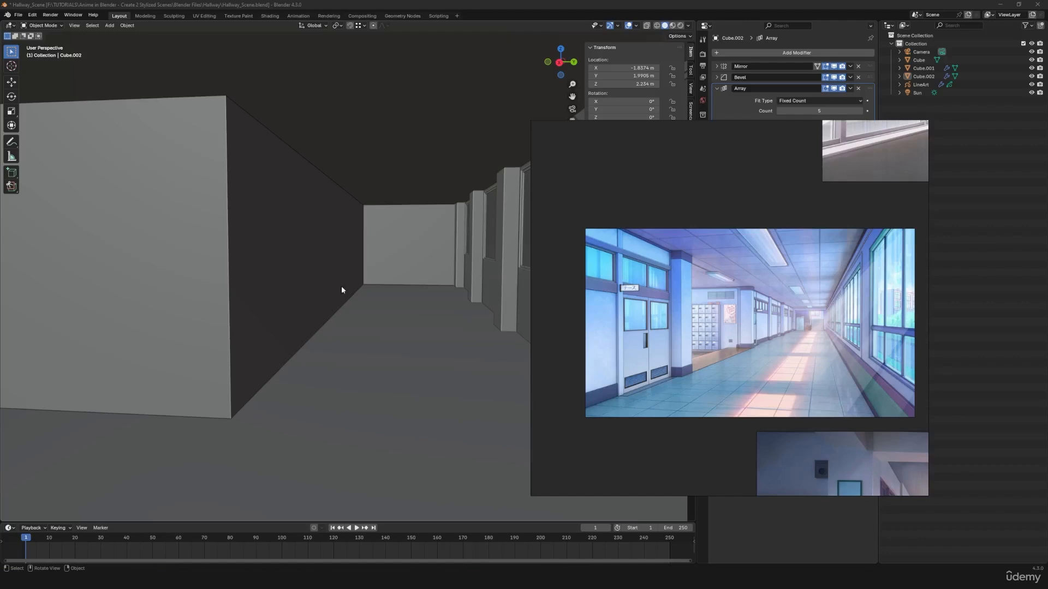
# - Examine the sunlit hallway reference with ceiling beams and wood trim, and move the reference board out of the way
pyautogui.moveTo(738, 347); pyautogui.dragTo(460, 265, button='right')
pyautogui.scroll(-3, 461, 266)
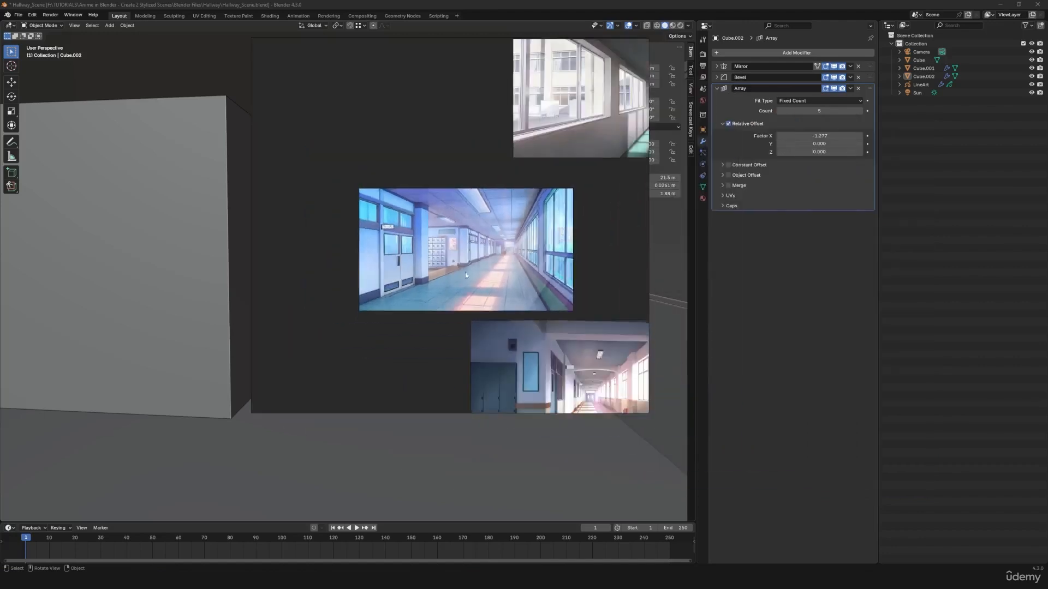
pyautogui.moveTo(589, 355); pyautogui.dragTo(433, 267, button='middle')
pyautogui.scroll(-2, 450, 266)
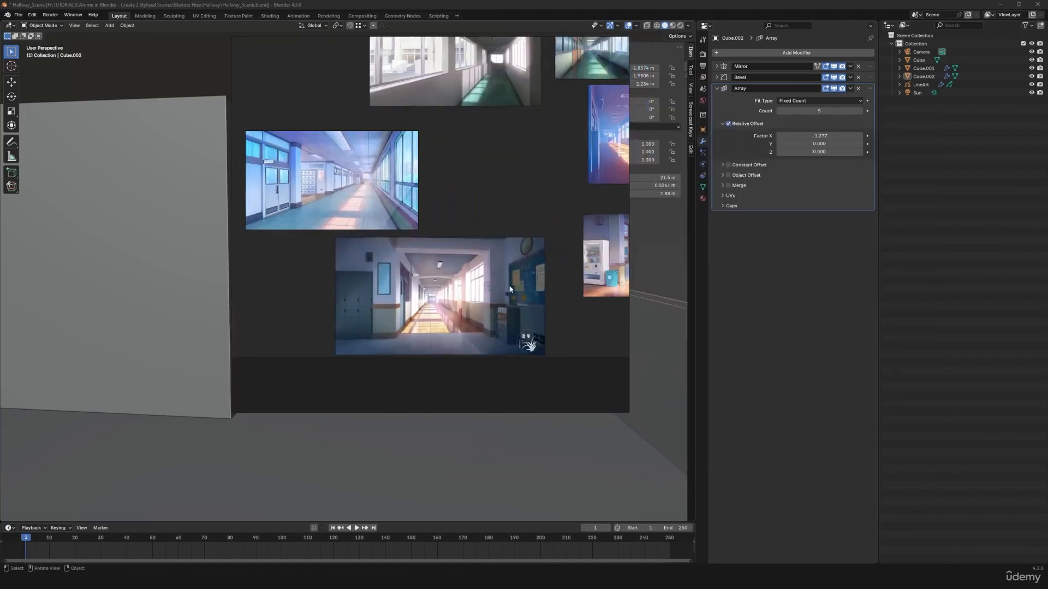
pyautogui.scroll(5, 451, 327)
pyautogui.scroll(2, 451, 327)
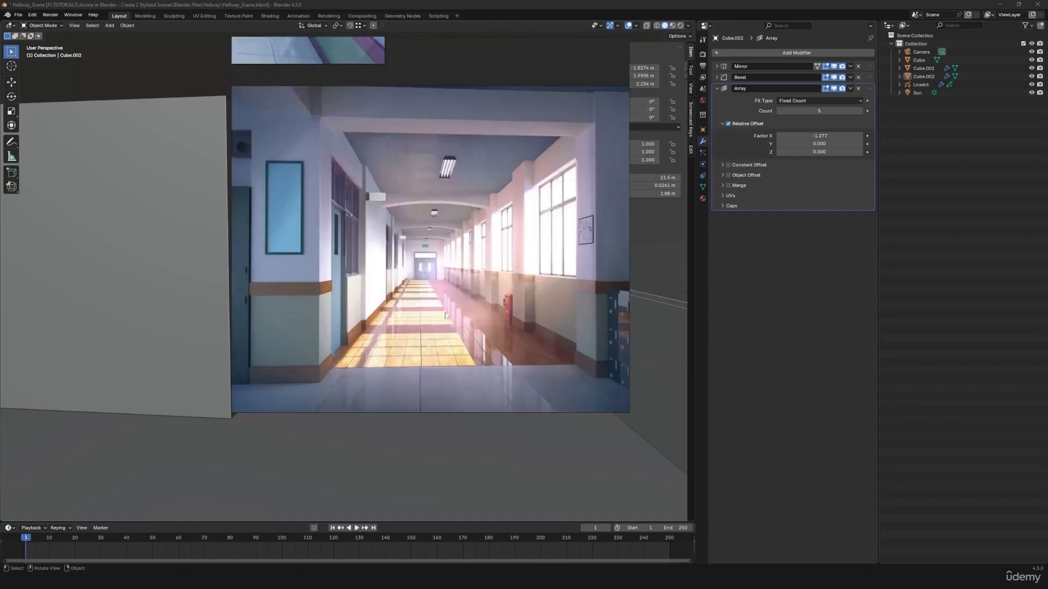
pyautogui.moveTo(500, 289); pyautogui.dragTo(354, 299, button='right')
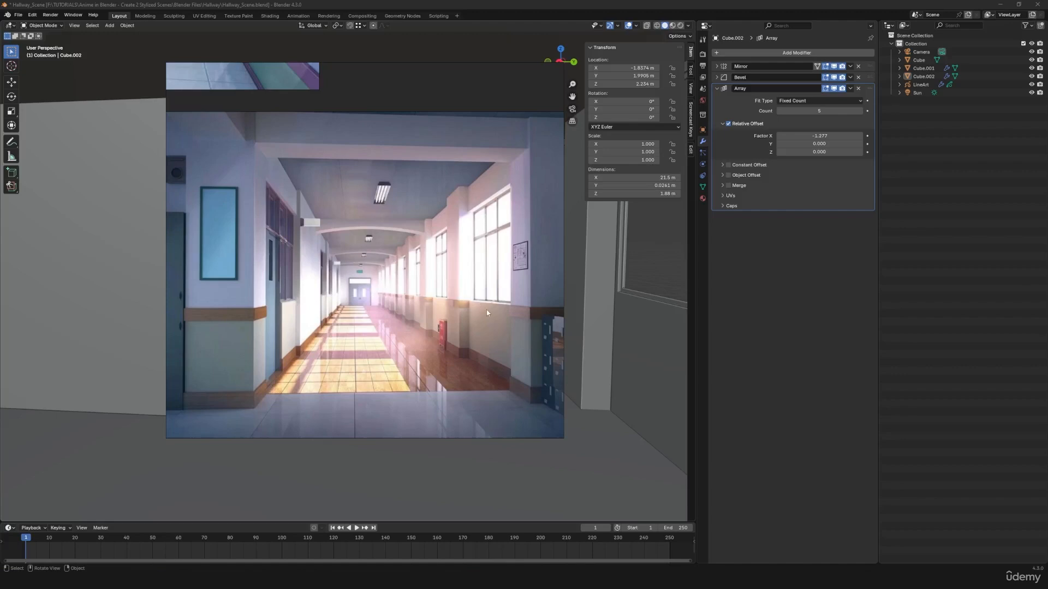
pyautogui.moveTo(486, 310); pyautogui.dragTo(0, 314, button='right')
# - Select the main hallway mesh, isolate it in local view and enter Edit Mode
pyautogui.moveTo(328, 328); pyautogui.dragTo(481, 318, button='middle')
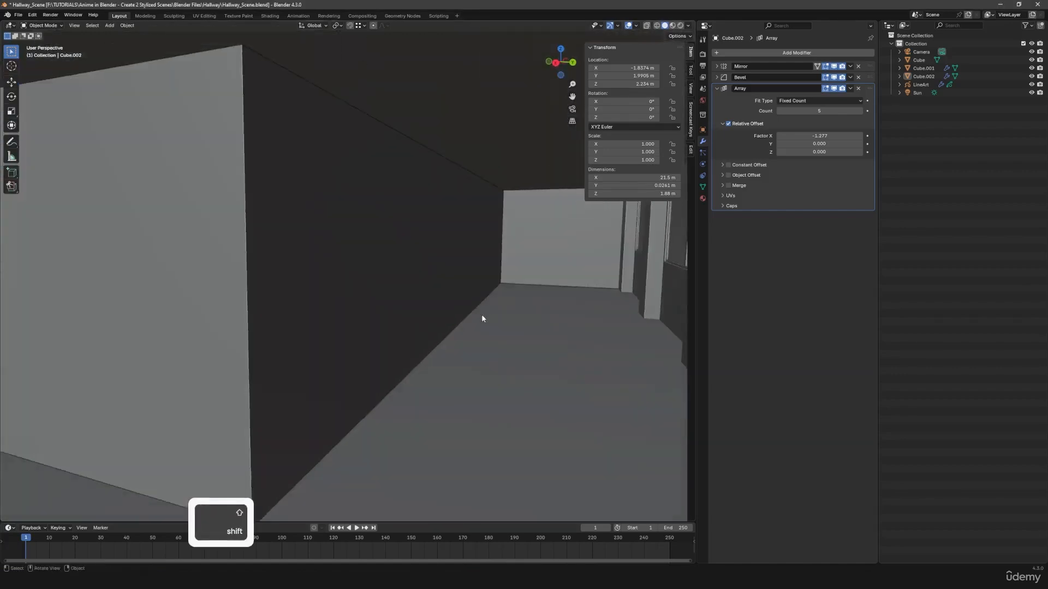
pyautogui.click(373, 274)
pyautogui.keyDown('shift'); pyautogui.moveTo(416, 279); pyautogui.dragTo(457, 316, button='middle'); pyautogui.keyUp('shift')
pyautogui.press('/')
pyautogui.press('Tab')
# - Add two loop cuts across the long hallway wall, slid slightly off their evenly spaced positions
pyautogui.hotkey('ctrl', 'r')
pyautogui.scroll(1, 426, 238)
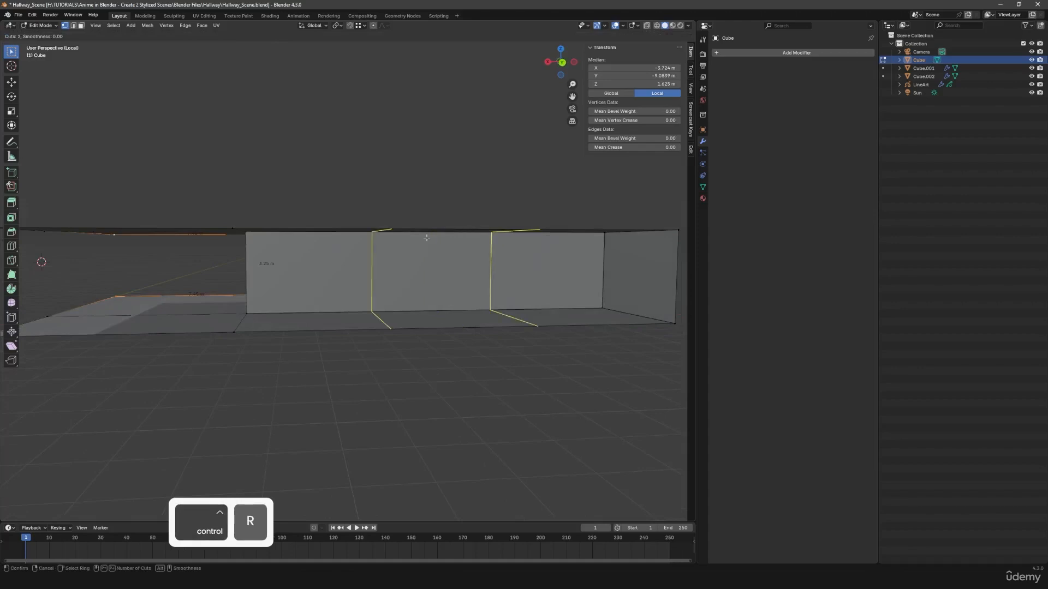
pyautogui.scroll(-1, 427, 238)
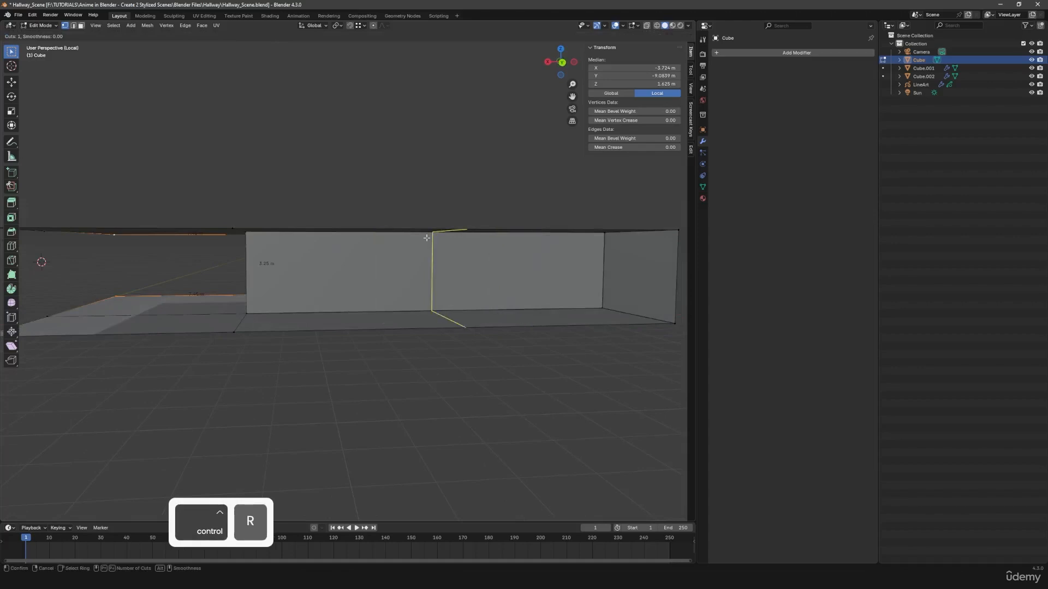
pyautogui.scroll(1, 427, 238)
pyautogui.click(429, 240)
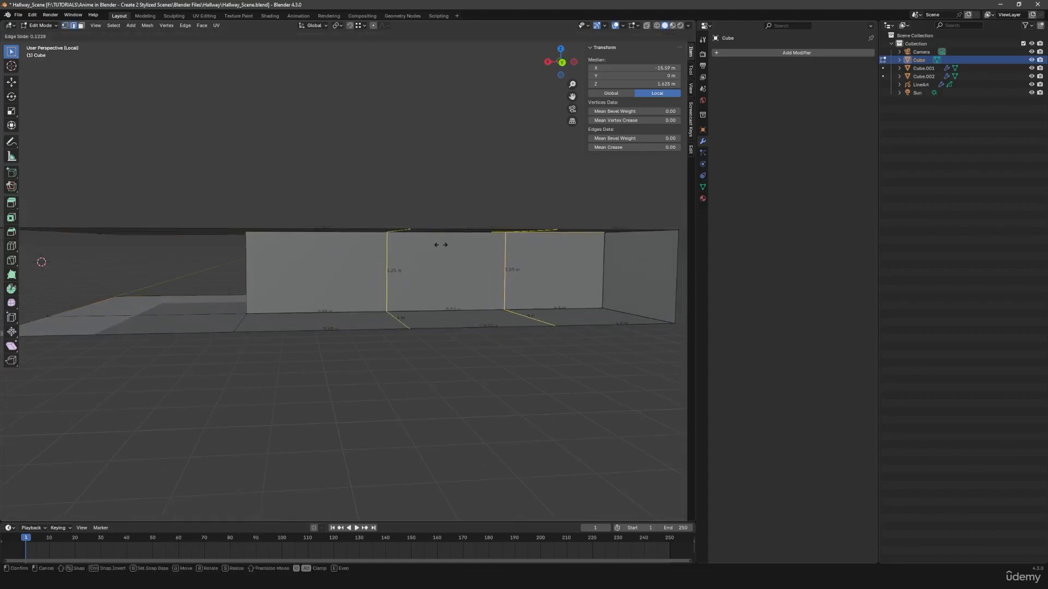
pyautogui.click(442, 245)
# - Scale the two edge loops together along X to narrow the wall section between them to about 1.92 m, a door's width
pyautogui.moveTo(483, 284); pyautogui.dragTo(487, 307, button='middle')
pyautogui.scroll(3, 462, 318)
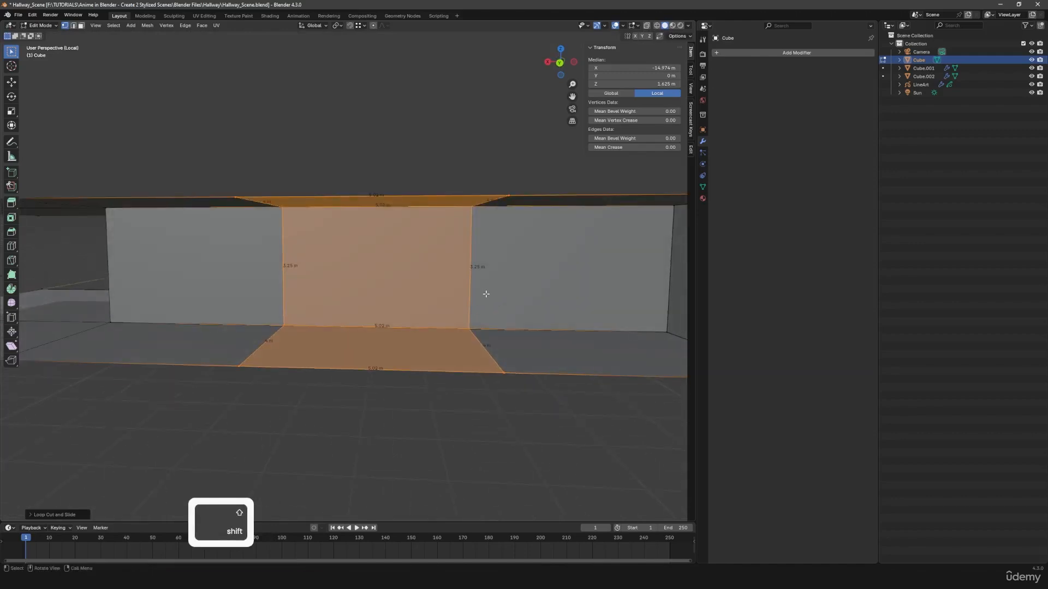
pyautogui.press('s')
pyautogui.press('x')
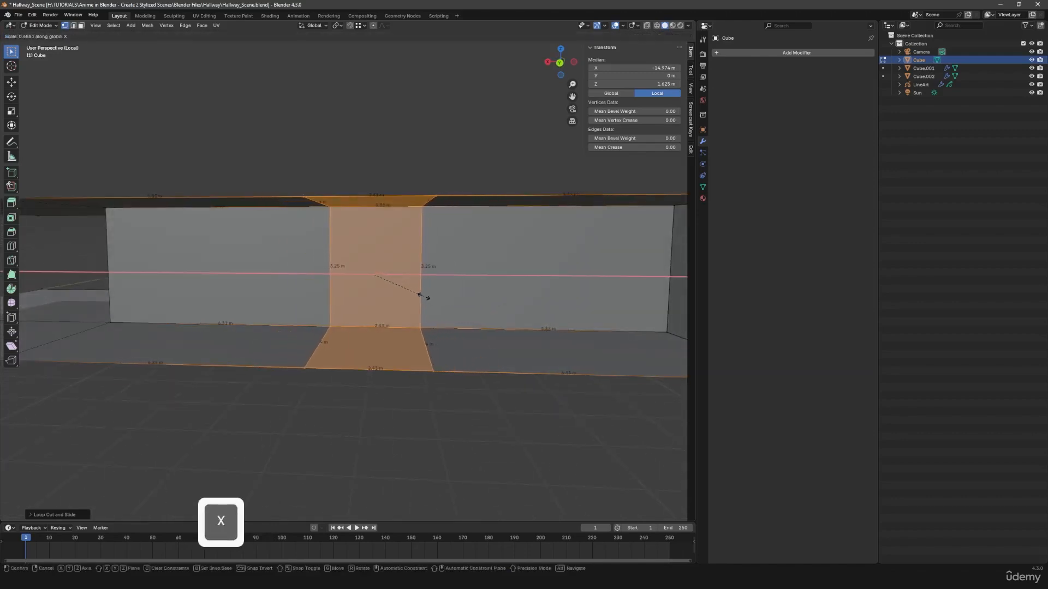
pyautogui.keyDown('shift'); pyautogui.click(397, 290); pyautogui.keyUp('shift')
pyautogui.press('s')
pyautogui.press('x')
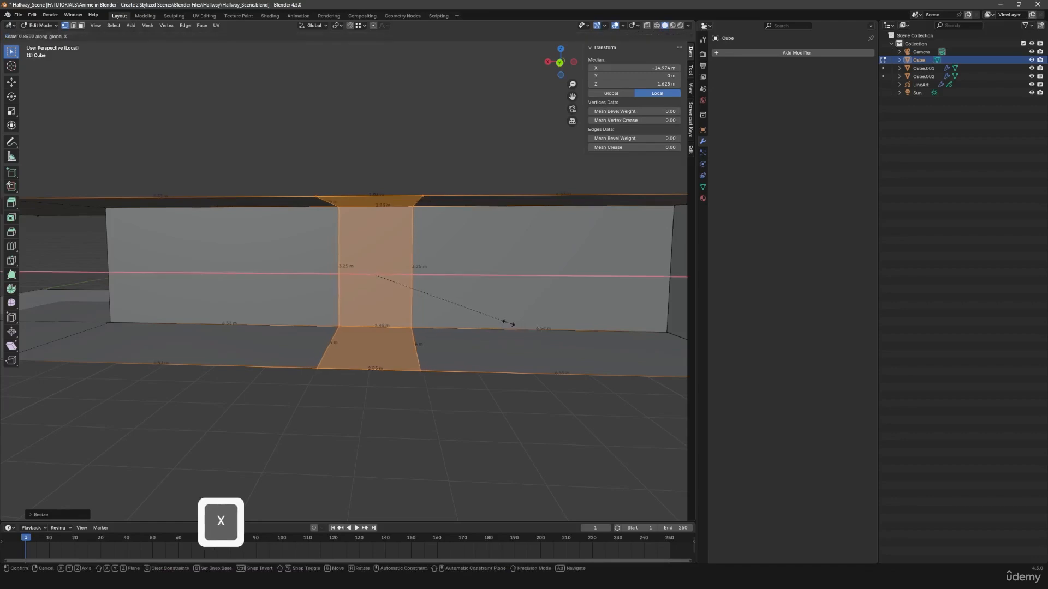
pyautogui.press('shift')
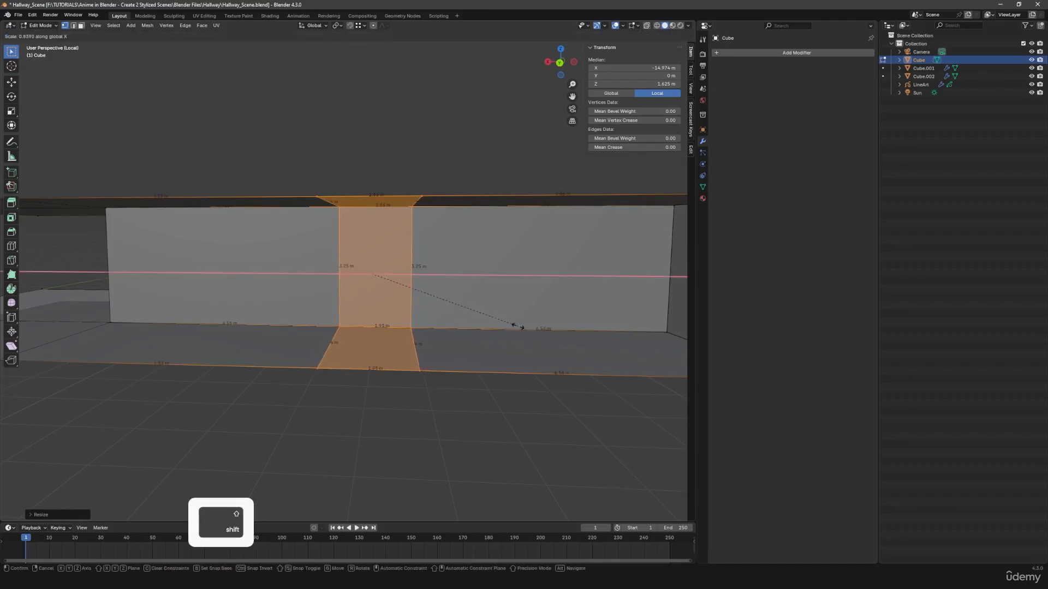
pyautogui.keyDown('shift'); pyautogui.click(509, 323); pyautogui.keyUp('shift')
# - Duplicate the narrow wall face between the loops in place and separate the copy into its own object
pyautogui.moveTo(358, 301); pyautogui.dragTo(405, 311, button='middle')
pyautogui.click(505, 424)
pyautogui.press('KP_3')
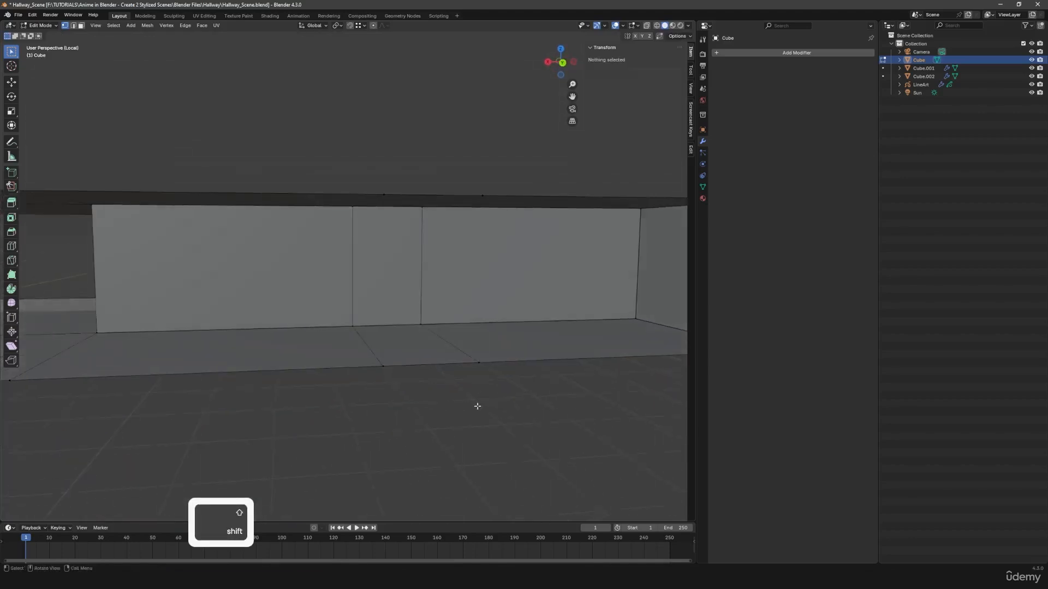
pyautogui.click(384, 287)
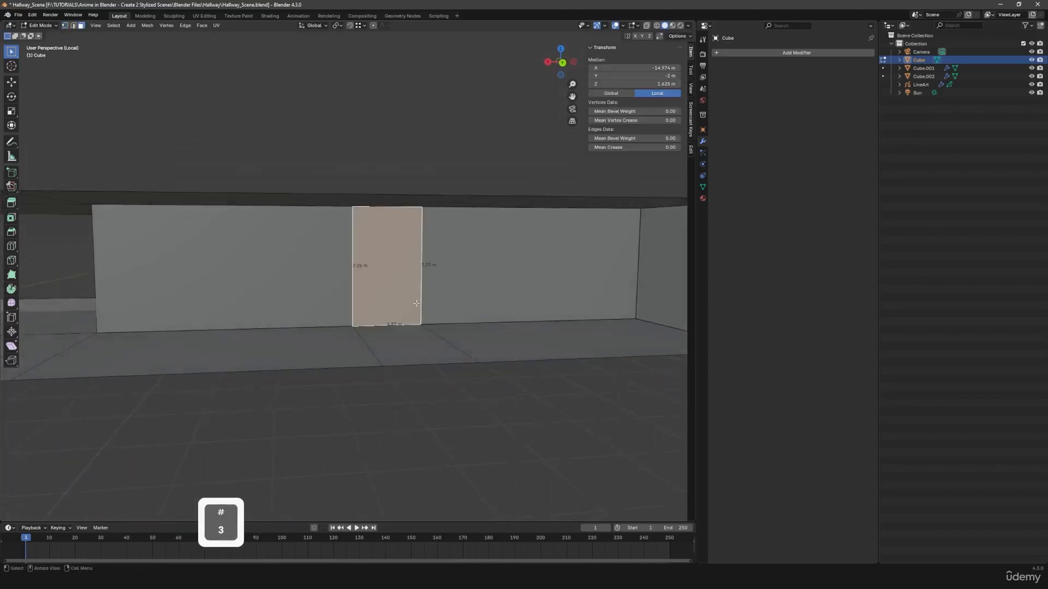
pyautogui.moveTo(416, 304); pyautogui.dragTo(413, 297, button='middle')
pyautogui.hotkey('shift', 'd')
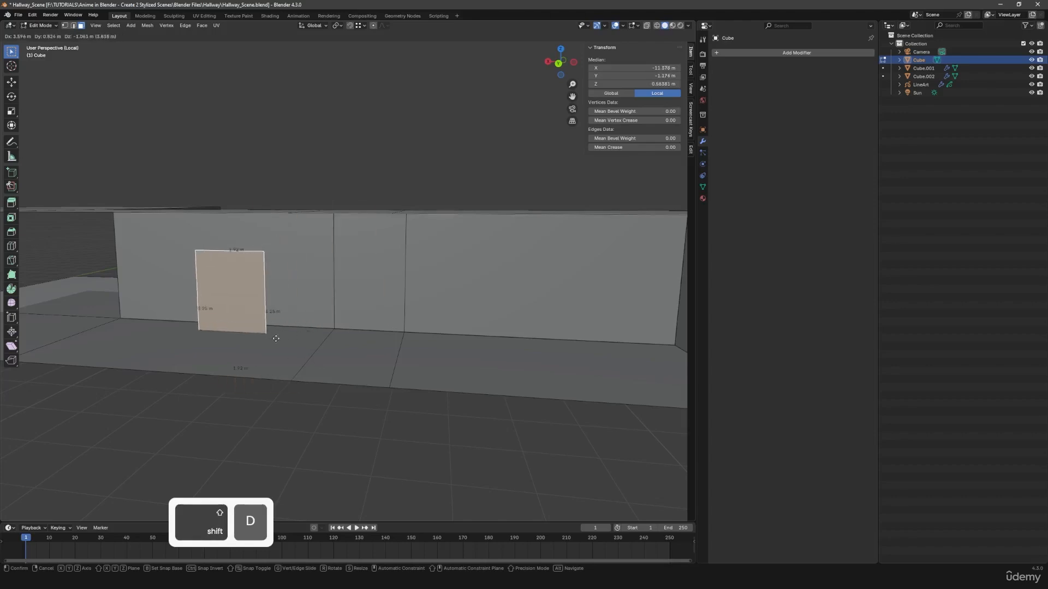
pyautogui.rightClick(350, 435)
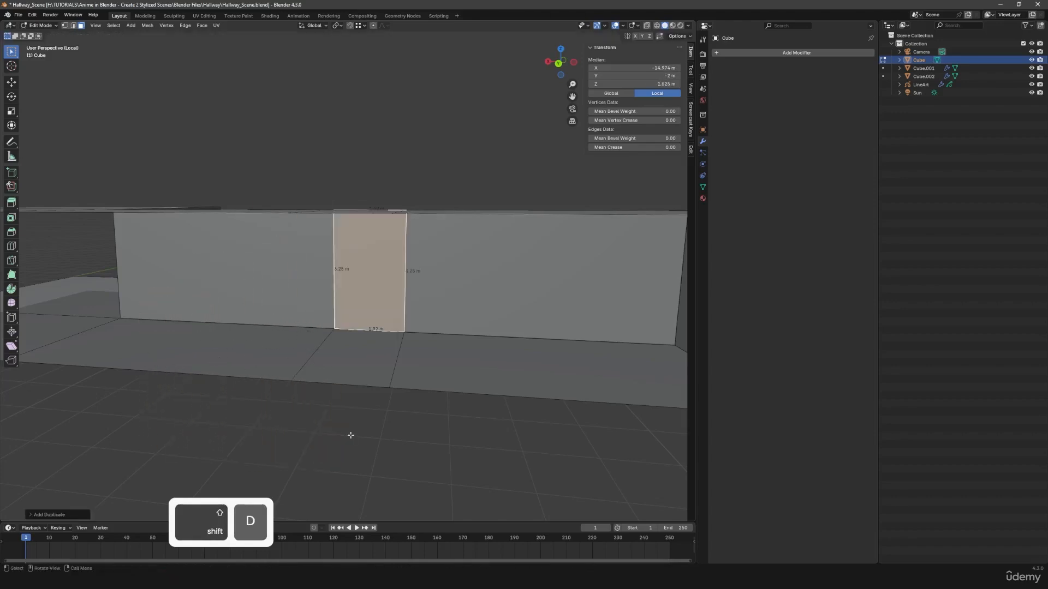
pyautogui.press('p')
pyautogui.click(350, 436)
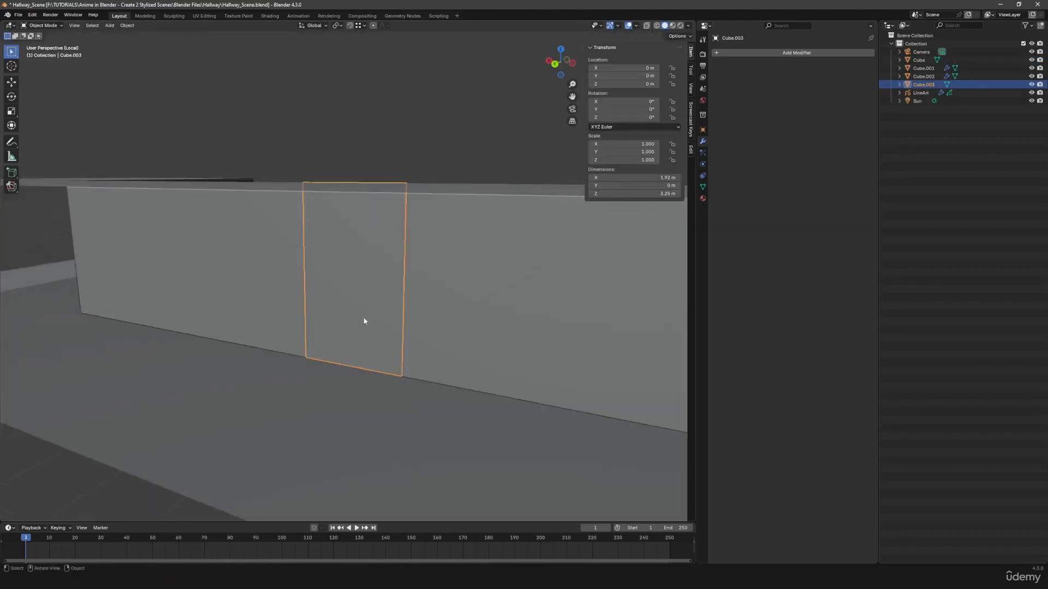
# - Set the separated door panel's origin to the centre of its geometry
pyautogui.moveTo(364, 320); pyautogui.dragTo(415, 317, button='middle')
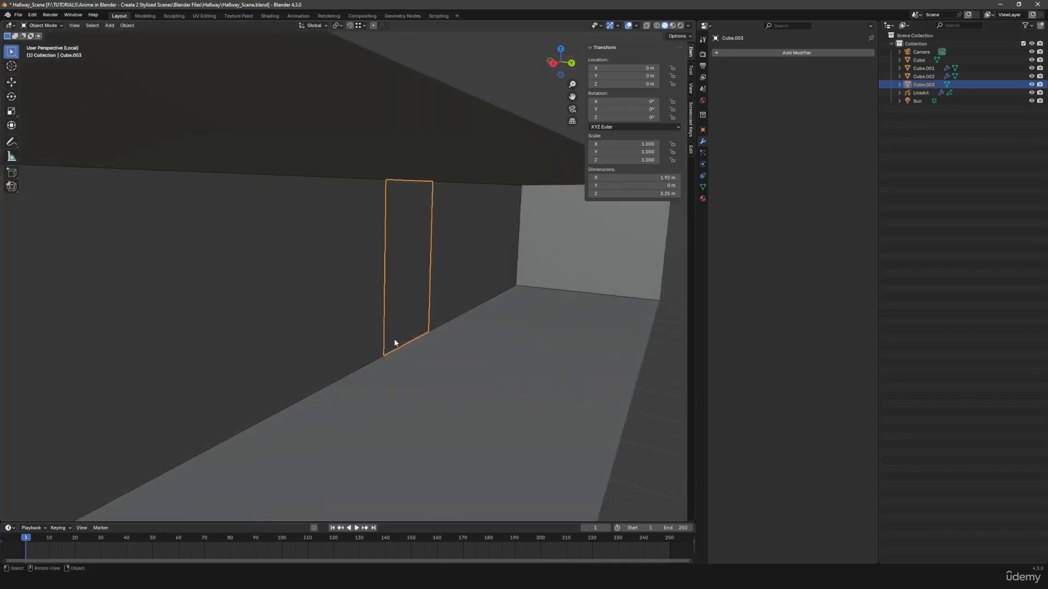
pyautogui.moveTo(429, 305); pyautogui.dragTo(395, 304, button='middle')
pyautogui.press('g')
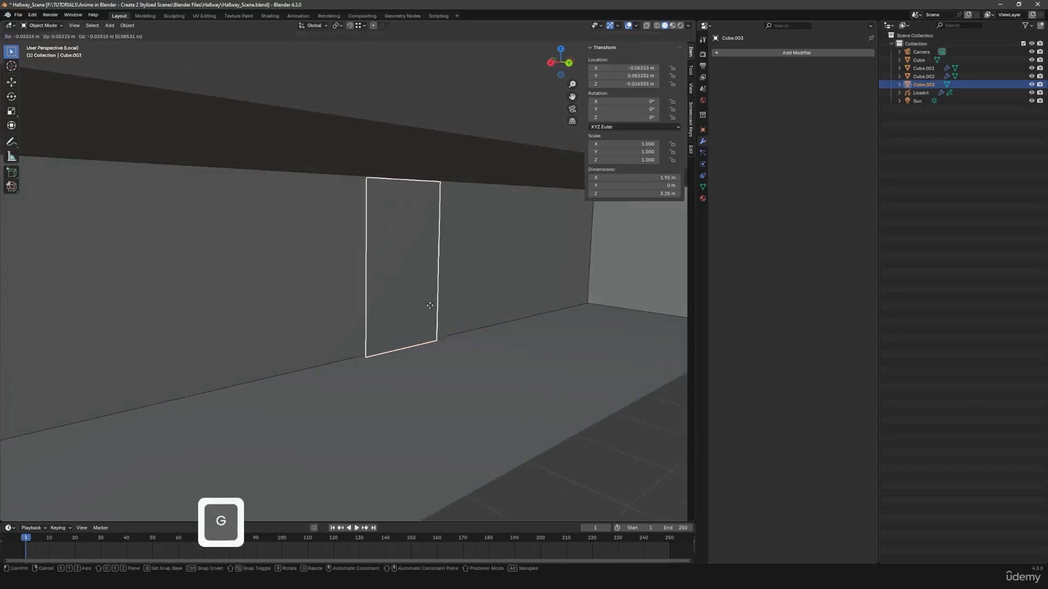
pyautogui.rightClick(437, 282)
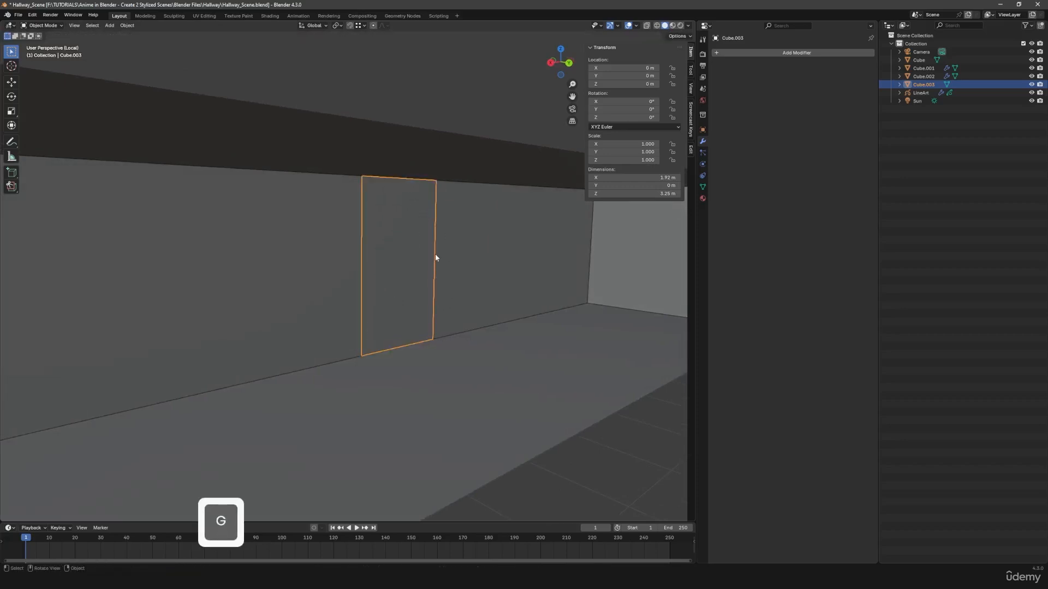
pyautogui.scroll(-4, 432, 263)
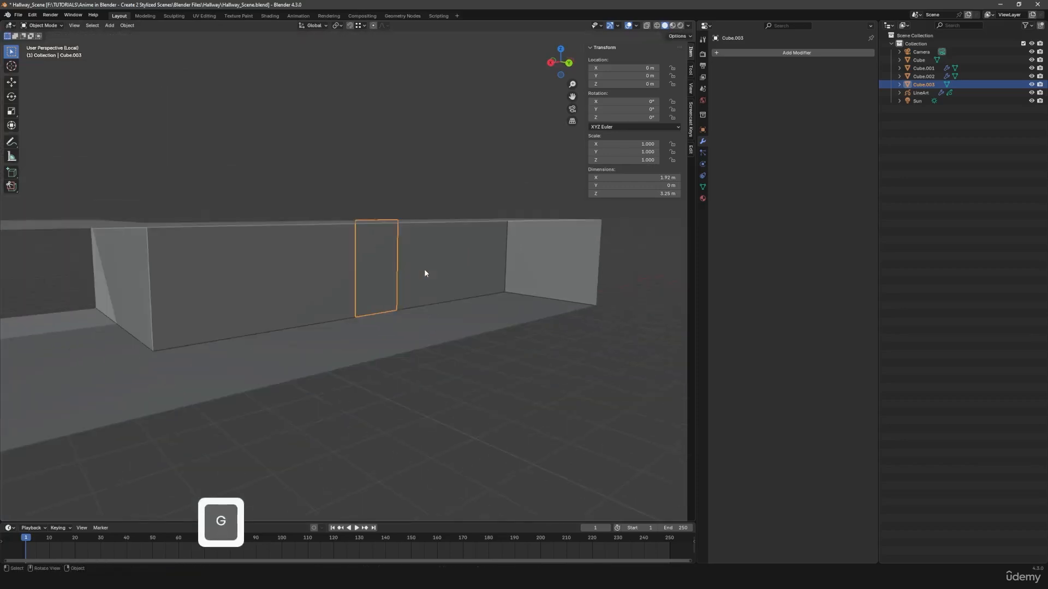
pyautogui.click(128, 25)
pyautogui.moveTo(180, 43)
pyautogui.click(244, 53)
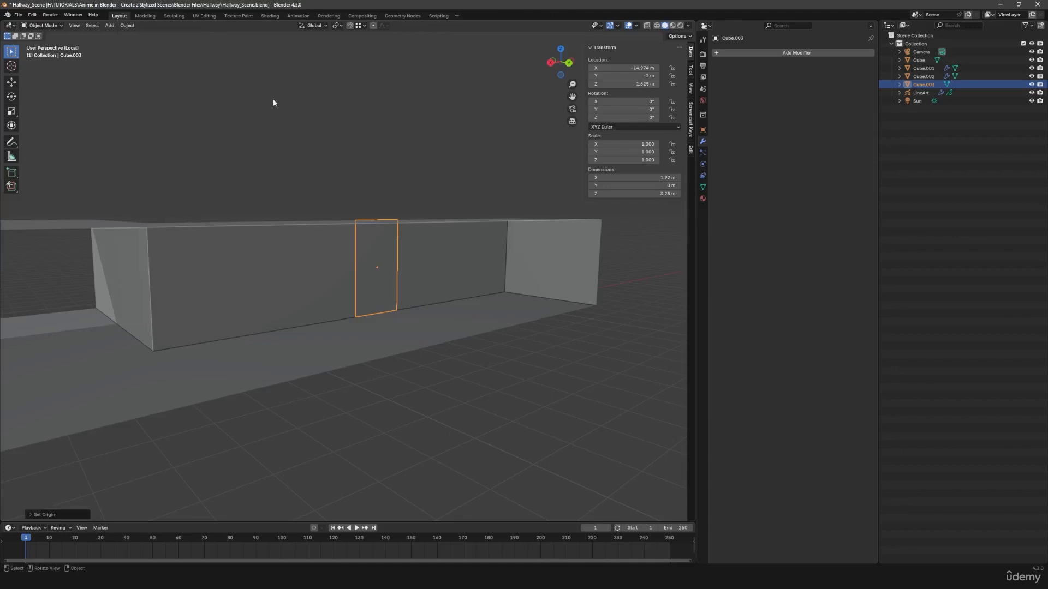
# - Move the door panel along X to about -9.33 m, near the hallway wall's outer corner
pyautogui.moveTo(276, 101); pyautogui.dragTo(384, 288, button='middle')
pyautogui.press('g')
pyautogui.press('x')
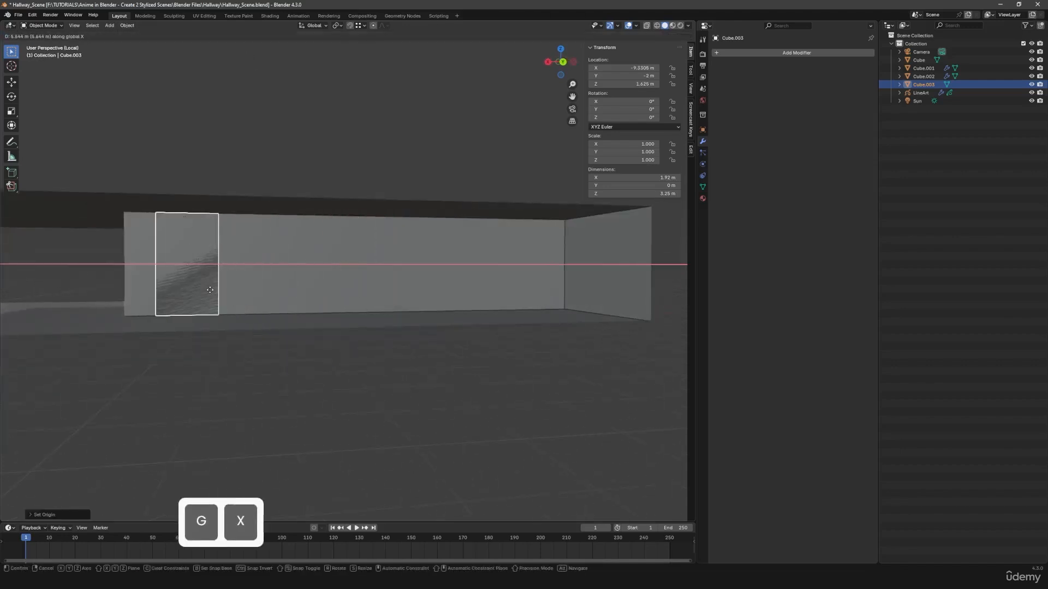
pyautogui.click(210, 290)
# - Select the hallway mesh and enter Edit Mode on it
pyautogui.click(369, 269)
pyautogui.press('Tab')
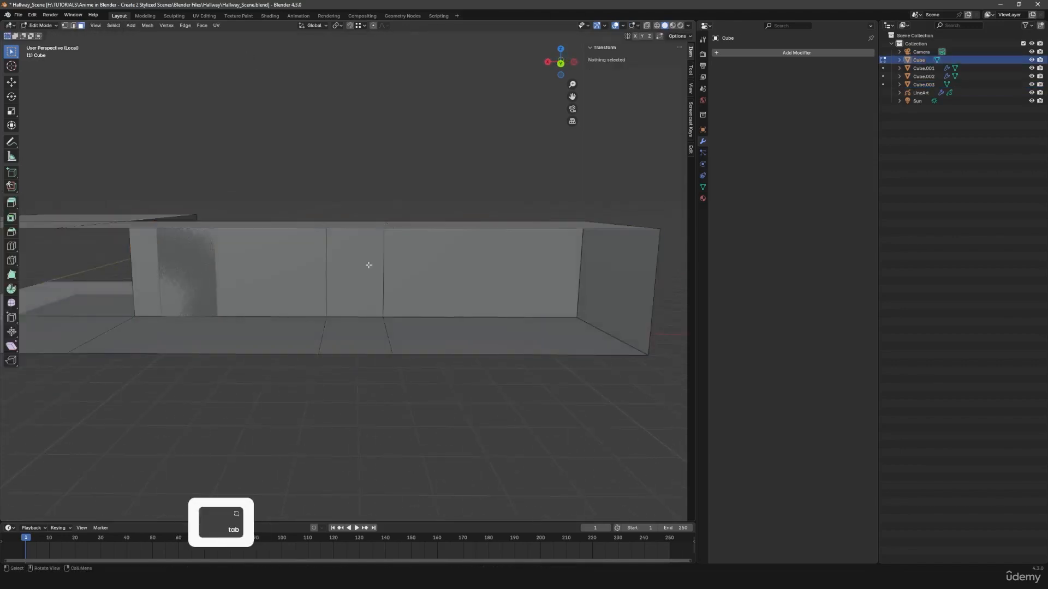
pyautogui.moveTo(355, 276); pyautogui.dragTo(342, 232, button='middle')
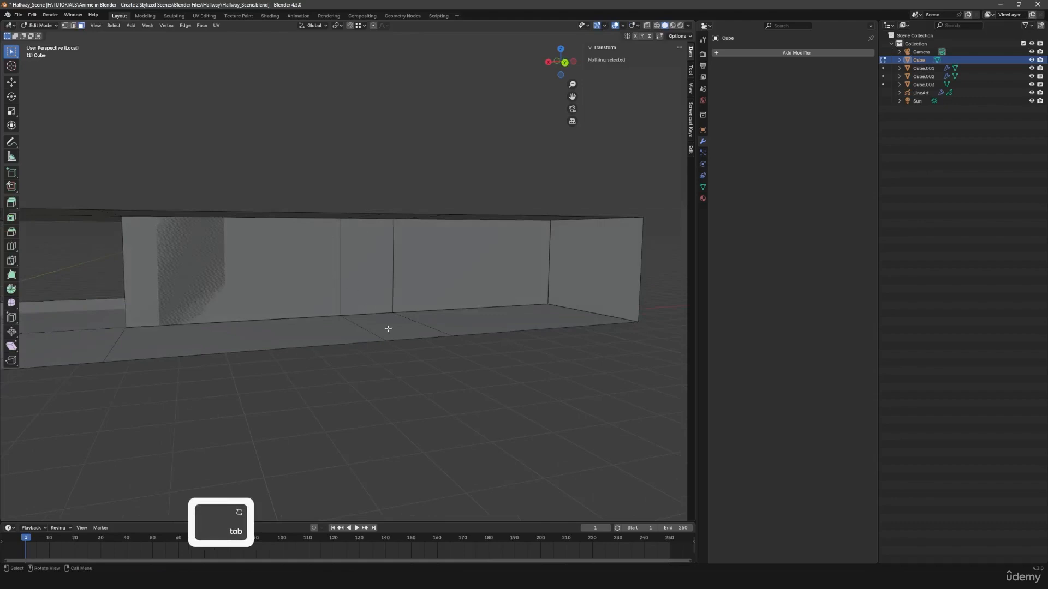
pyautogui.scroll(1, 401, 324)
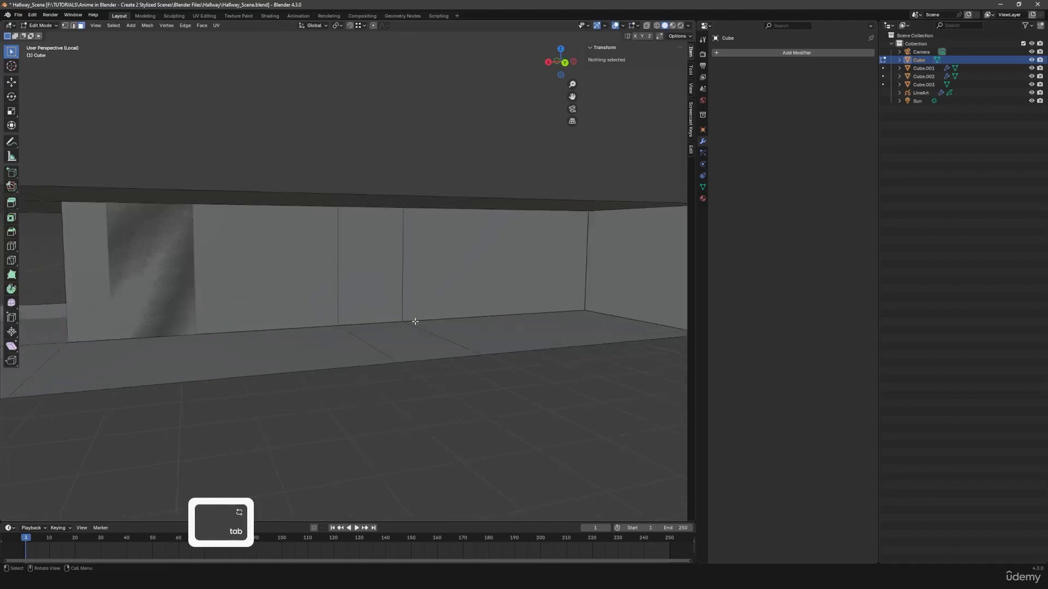
pyautogui.keyDown('alt'); pyautogui.click(338, 244); pyautogui.keyUp('alt')
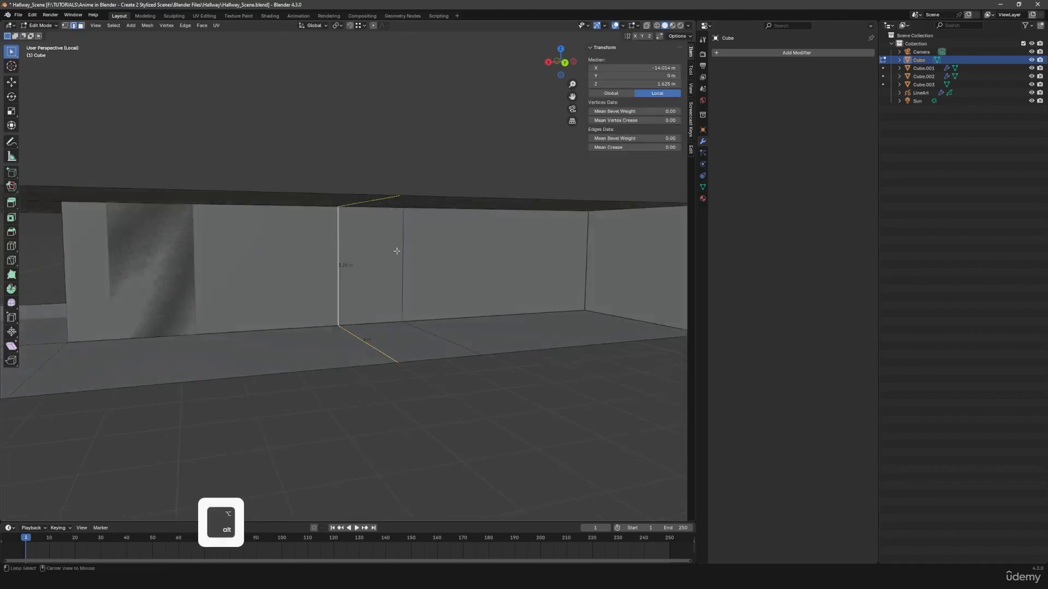
pyautogui.keyDown('alt'); pyautogui.keyDown('shift'); pyautogui.click(403, 243); pyautogui.keyUp('shift'); pyautogui.keyUp('alt')
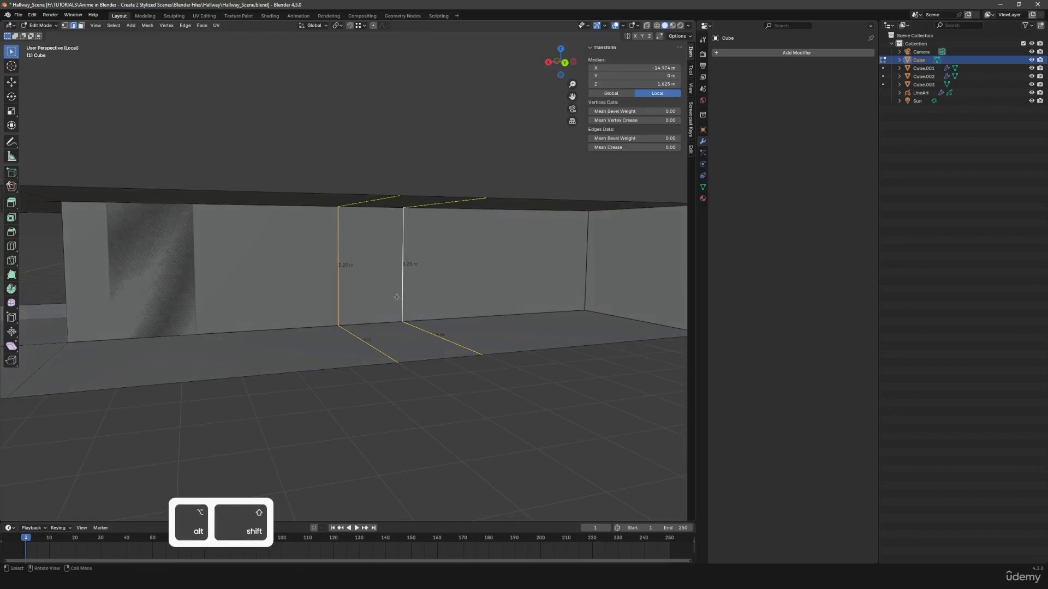
pyautogui.moveTo(398, 299)
pyautogui.mouseDown(button='middle')
pyautogui.moveTo(367, 316)
pyautogui.moveTo(375, 326)
pyautogui.moveTo(404, 317)
pyautogui.moveTo(382, 311)
pyautogui.mouseUp(button='middle')
pyautogui.press('1')
pyautogui.click(332, 274)
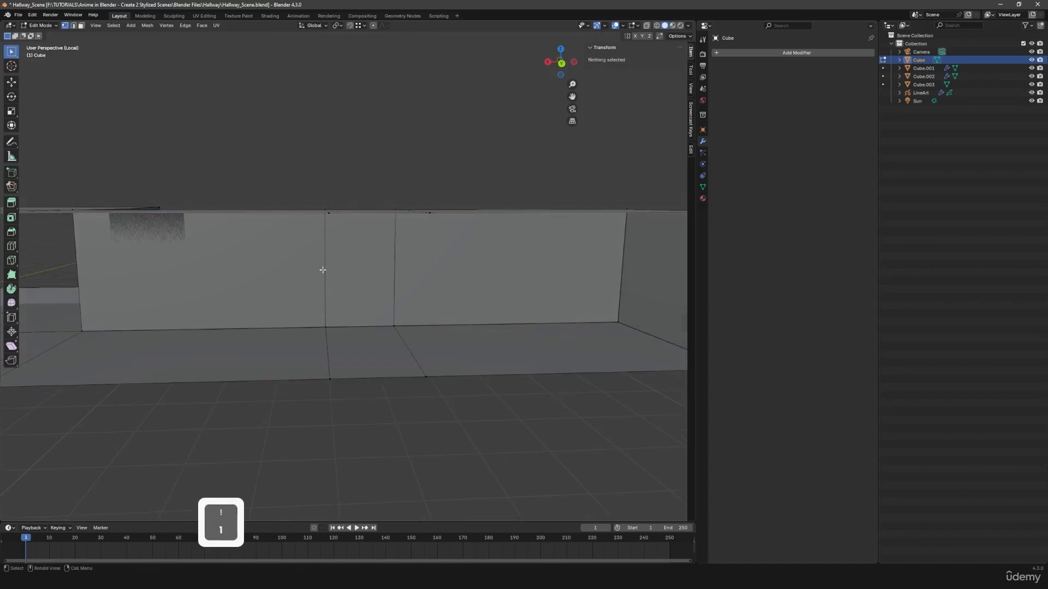
pyautogui.keyDown('alt'); pyautogui.click(324, 271); pyautogui.keyUp('alt')
pyautogui.keyDown('alt'); pyautogui.keyDown('shift'); pyautogui.click(386, 277); pyautogui.keyUp('shift'); pyautogui.keyUp('alt')
pyautogui.moveTo(407, 276); pyautogui.dragTo(356, 266, button='middle')
pyautogui.click(459, 264)
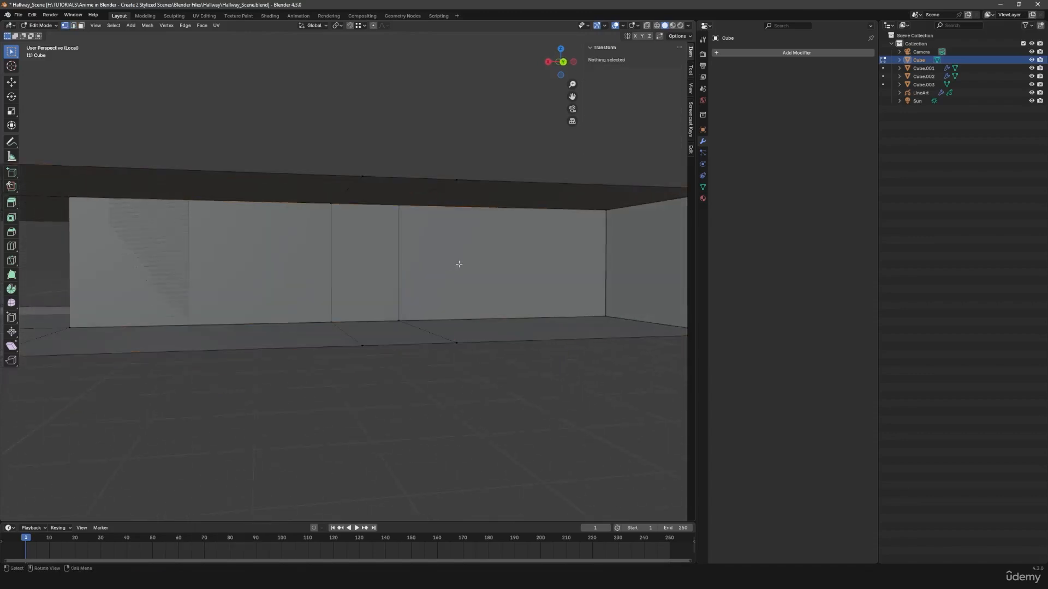
# - Select the two vertical edge loops around the former door section, delete them as edge loops and return to Object Mode
pyautogui.press('2')
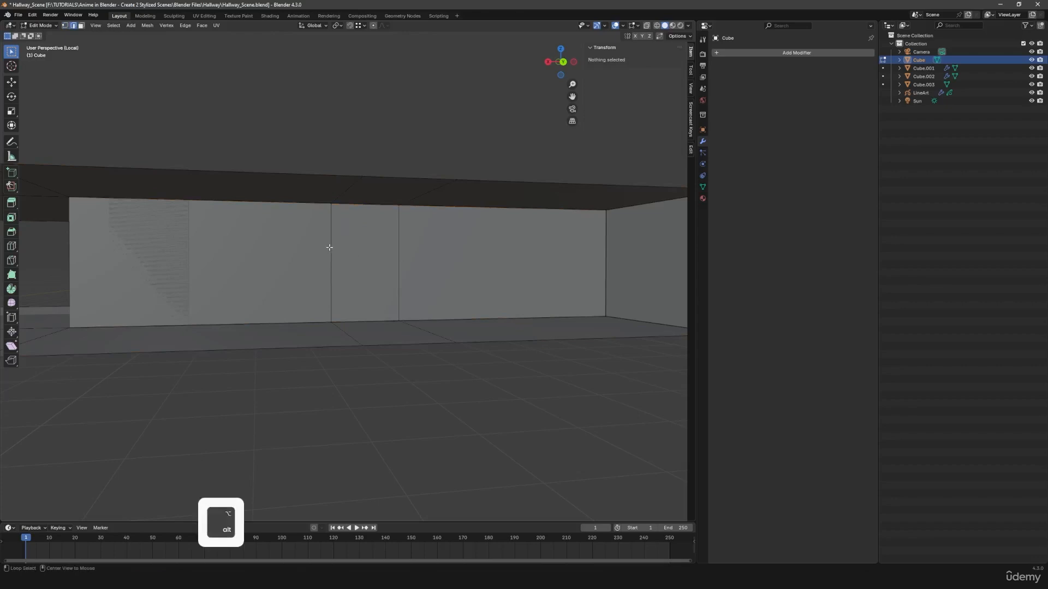
pyautogui.keyDown('alt'); pyautogui.click(332, 249); pyautogui.keyUp('alt')
pyautogui.keyDown('alt'); pyautogui.keyDown('shift'); pyautogui.click(399, 243); pyautogui.keyUp('shift'); pyautogui.keyUp('alt')
pyautogui.moveTo(432, 267); pyautogui.dragTo(419, 273, button='middle')
pyautogui.press('x')
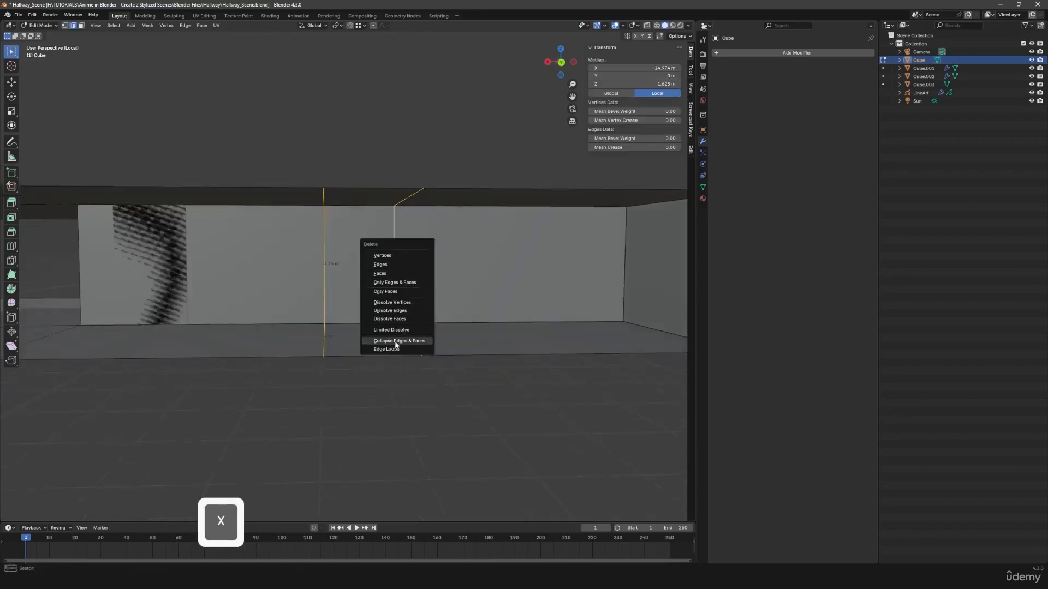
pyautogui.click(396, 348)
pyautogui.press('Tab')
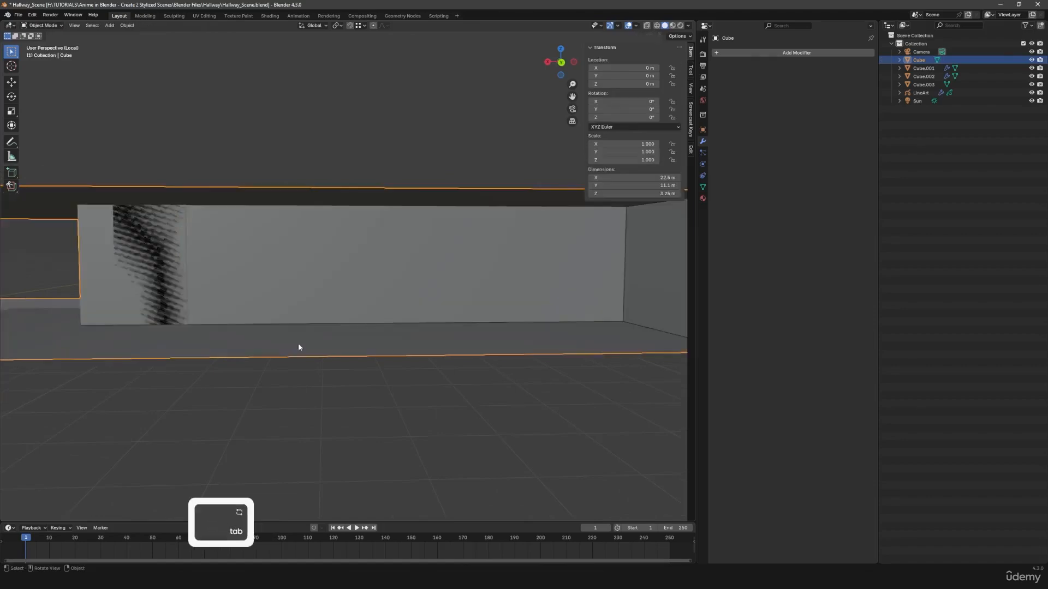
# - Select the door panel, leave the hallway's local view and isolate the panel alone in local view
pyautogui.moveTo(298, 344); pyautogui.dragTo(226, 321, button='middle')
pyautogui.keyDown('shift'); pyautogui.moveTo(227, 321); pyautogui.dragTo(401, 352, button='middle'); pyautogui.keyUp('shift')
pyautogui.click(414, 282)
pyautogui.scroll(2, 414, 284)
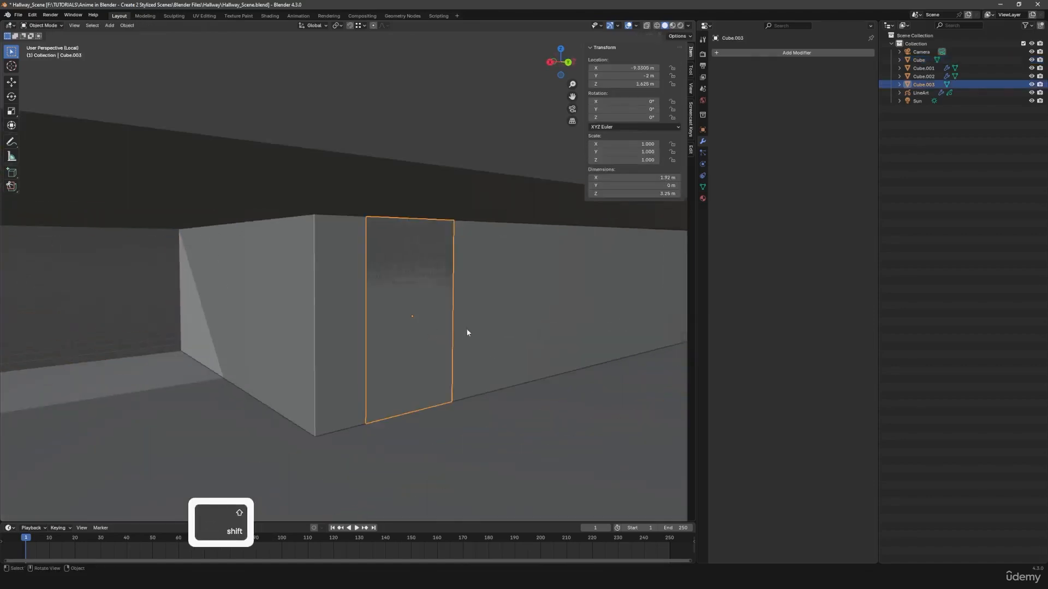
pyautogui.press('KP_Divide')
pyautogui.moveTo(471, 332); pyautogui.dragTo(455, 336, button='middle')
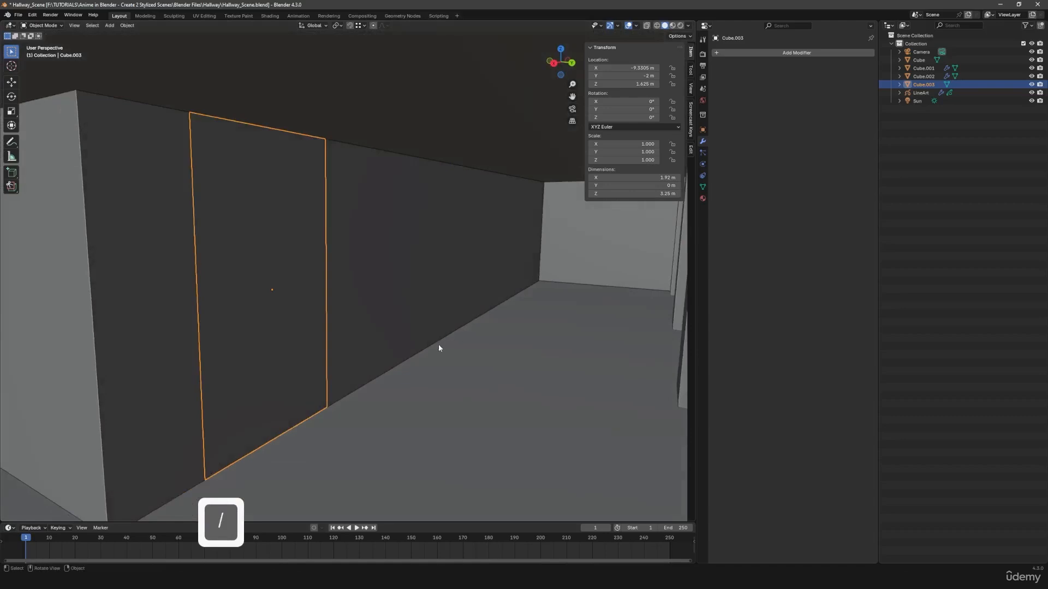
pyautogui.press('KP_Divide')
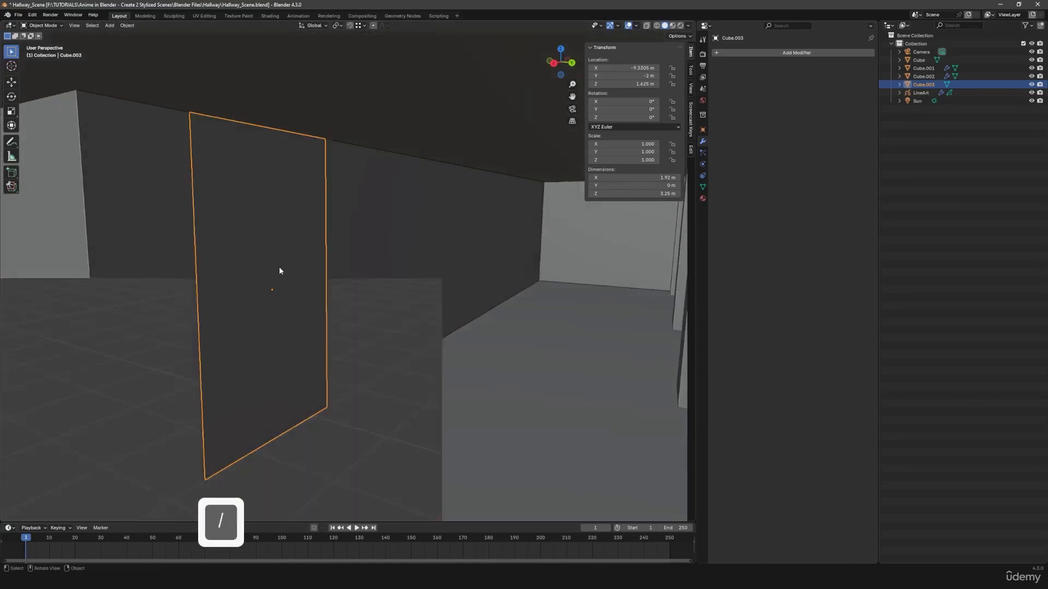
pyautogui.moveTo(364, 314); pyautogui.dragTo(334, 315, button='middle')
# - Bring the reference board over the scene and examine the double doors in the blue school hallway image
pyautogui.moveTo(0, 321); pyautogui.dragTo(499, 328, button='right')
pyautogui.scroll(-2, 456, 315)
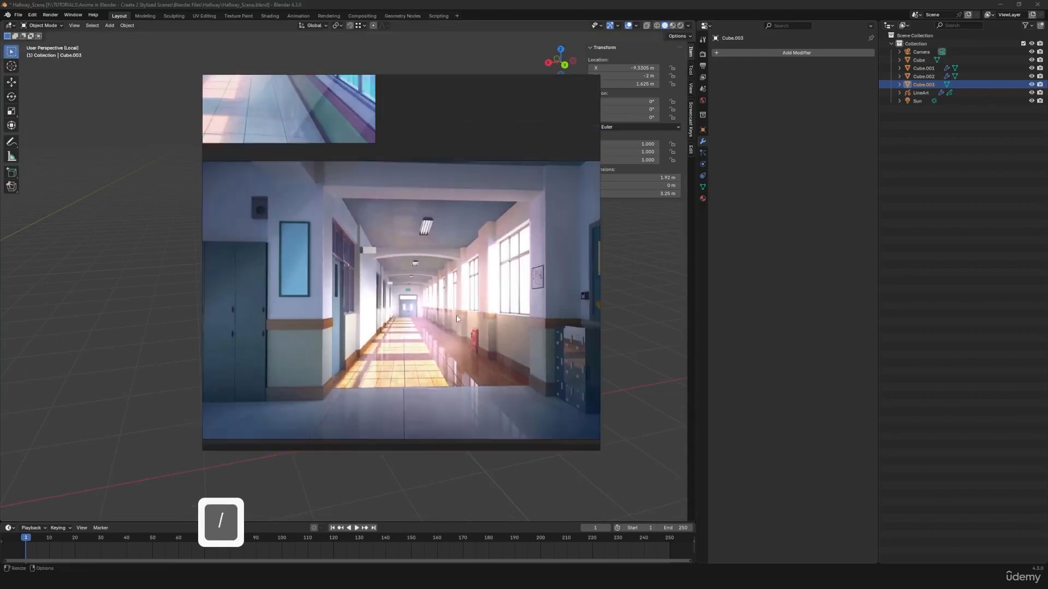
pyautogui.scroll(-6, 387, 320)
pyautogui.moveTo(328, 236); pyautogui.dragTo(409, 362, button='middle')
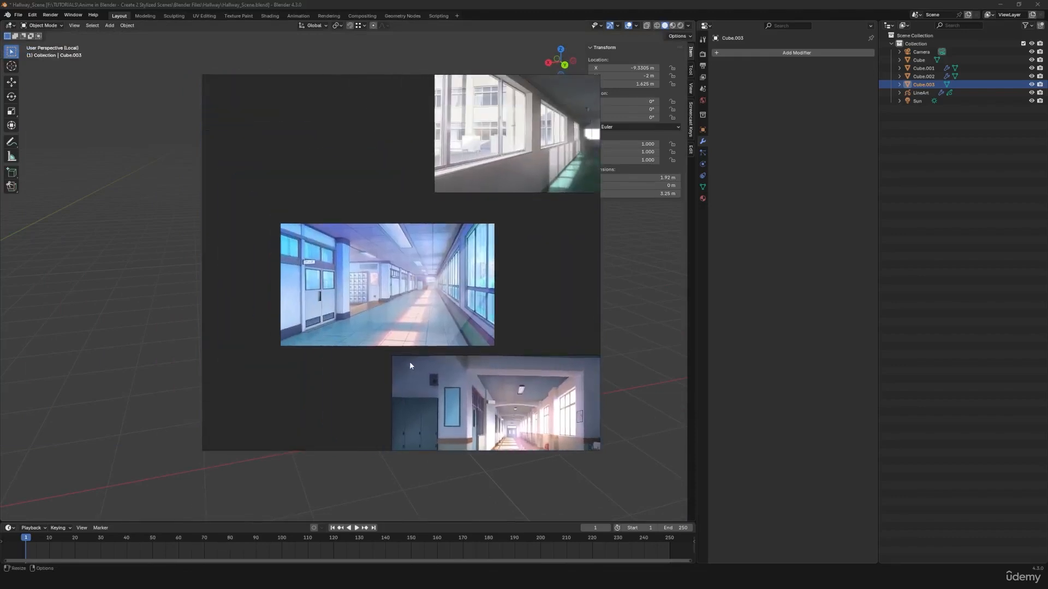
pyautogui.scroll(3, 412, 366)
pyautogui.moveTo(239, 197); pyautogui.dragTo(326, 267, button='middle')
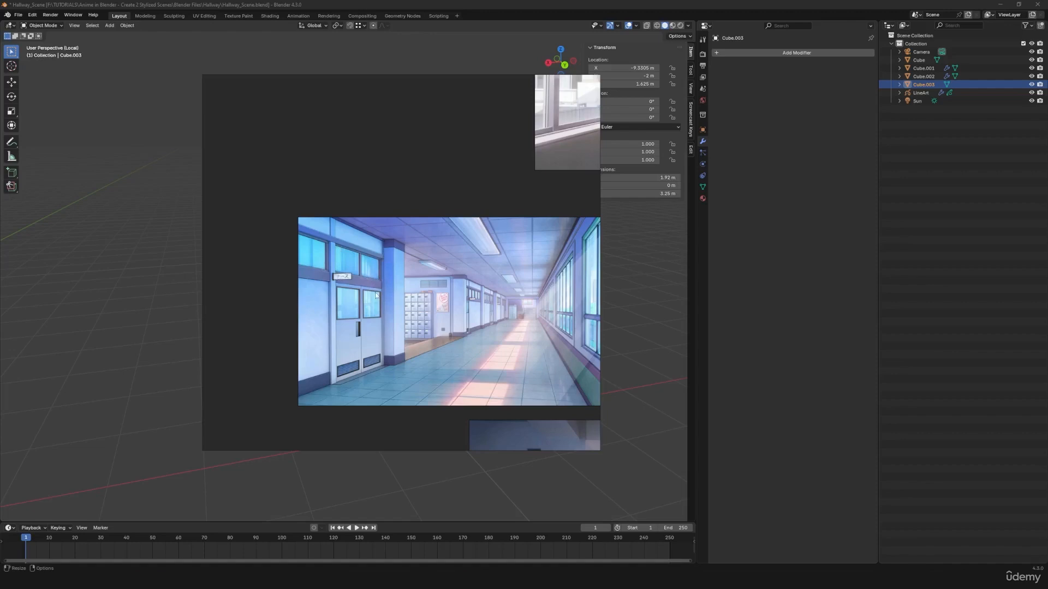
pyautogui.moveTo(512, 307); pyautogui.dragTo(429, 350, button='middle')
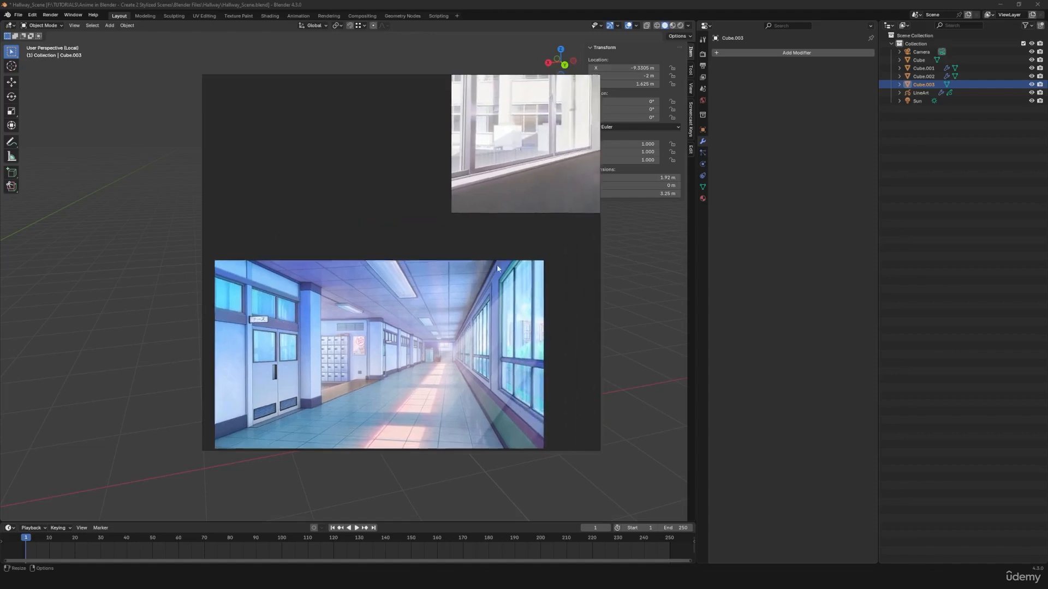
# - Examine the door designs in the other hallway references, including the turquoise double doors with windows above them
pyautogui.scroll(-3, 496, 264)
pyautogui.moveTo(565, 238); pyautogui.dragTo(427, 343, button='middle')
pyautogui.moveTo(526, 253); pyautogui.dragTo(446, 355, button='middle')
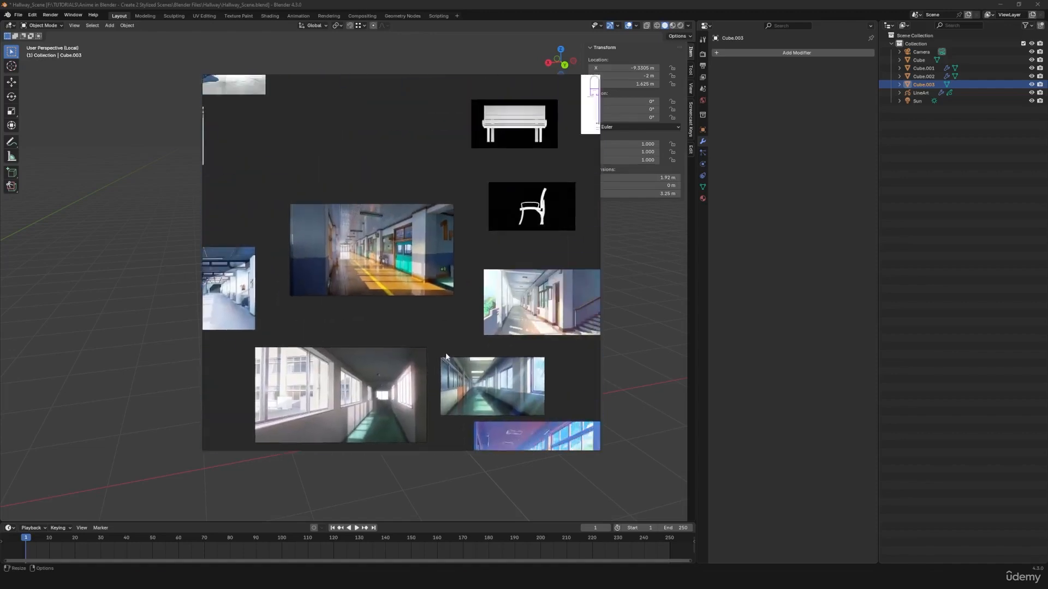
pyautogui.scroll(3, 446, 354)
pyautogui.scroll(2, 385, 245)
pyautogui.moveTo(387, 241); pyautogui.dragTo(451, 366, button='middle')
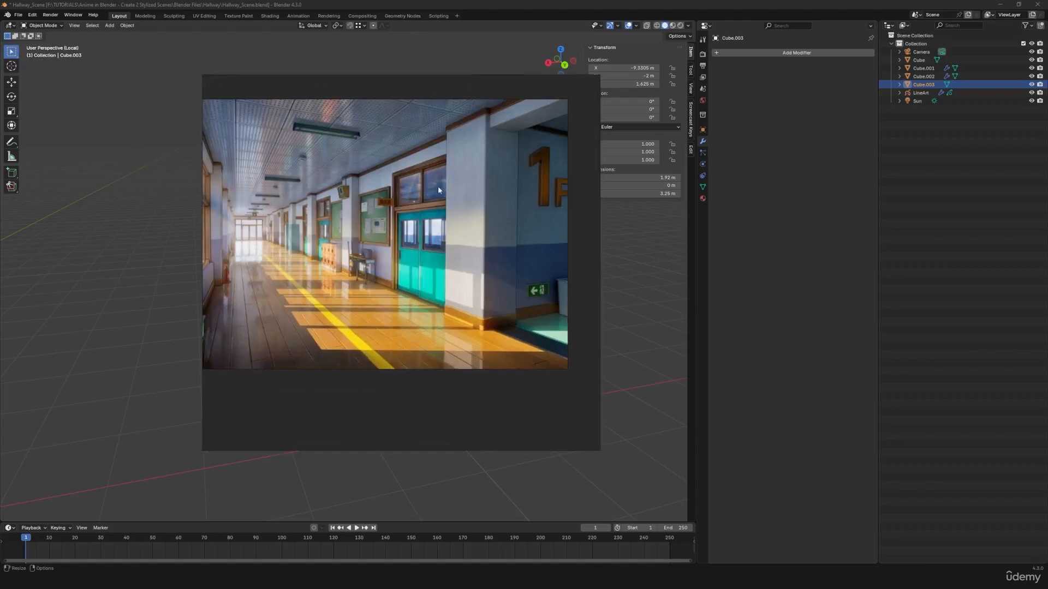
pyautogui.scroll(-6, 442, 272)
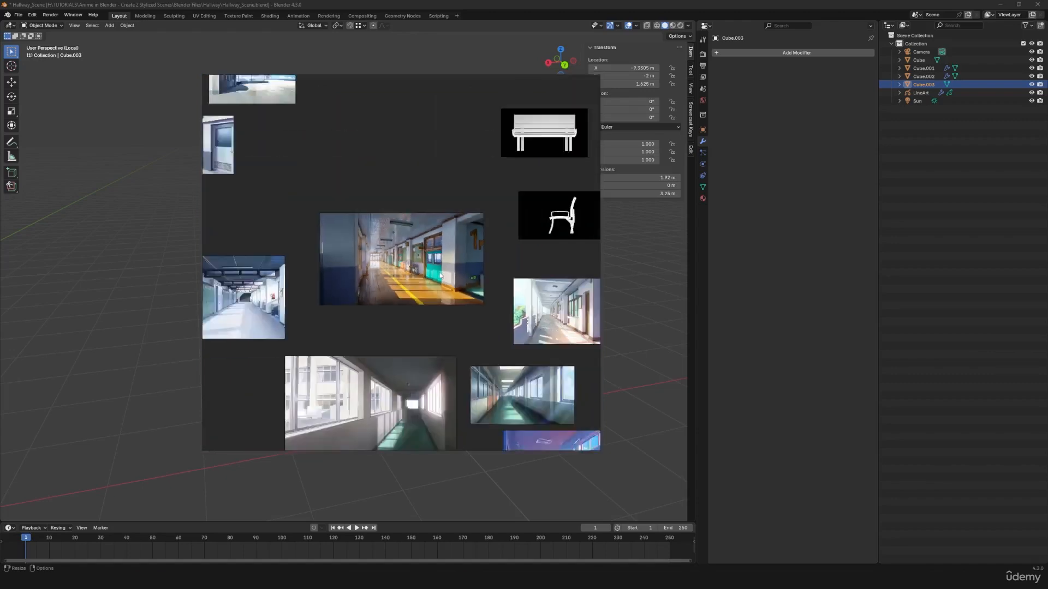
pyautogui.moveTo(438, 281); pyautogui.dragTo(424, 337, button='middle')
pyautogui.moveTo(538, 367); pyautogui.dragTo(617, 420, button='middle')
pyautogui.scroll(3, 432, 336)
pyautogui.scroll(1, 430, 323)
pyautogui.moveTo(306, 227); pyautogui.dragTo(353, 255, button='middle')
pyautogui.scroll(-6, 454, 306)
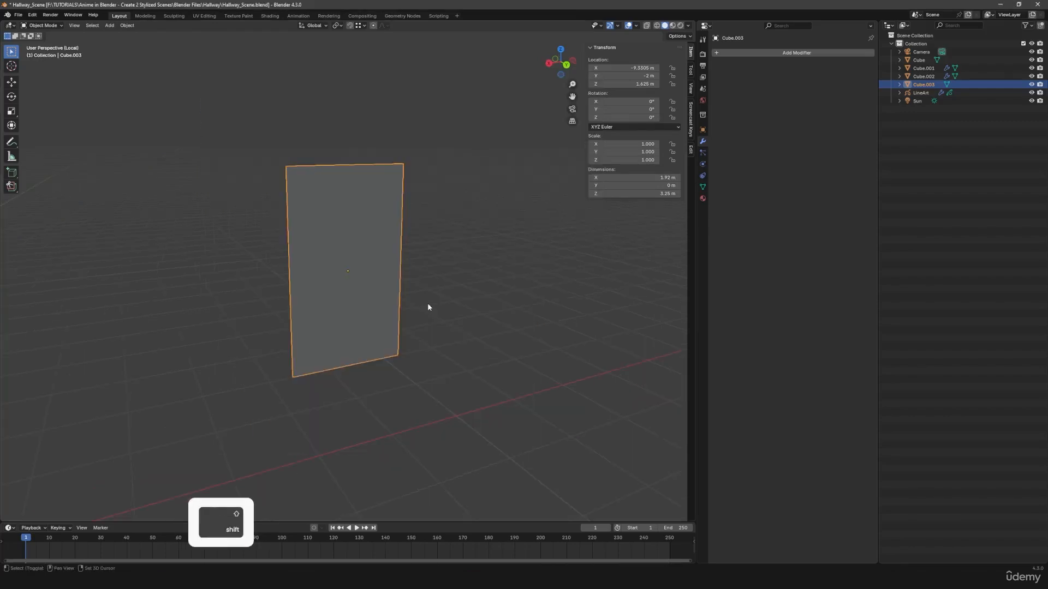
# - Apply the door panel's scale and enter Edit Mode on it
pyautogui.keyDown('shift'); pyautogui.moveTo(350, 257); pyautogui.dragTo(375, 268, button='middle'); pyautogui.keyUp('shift')
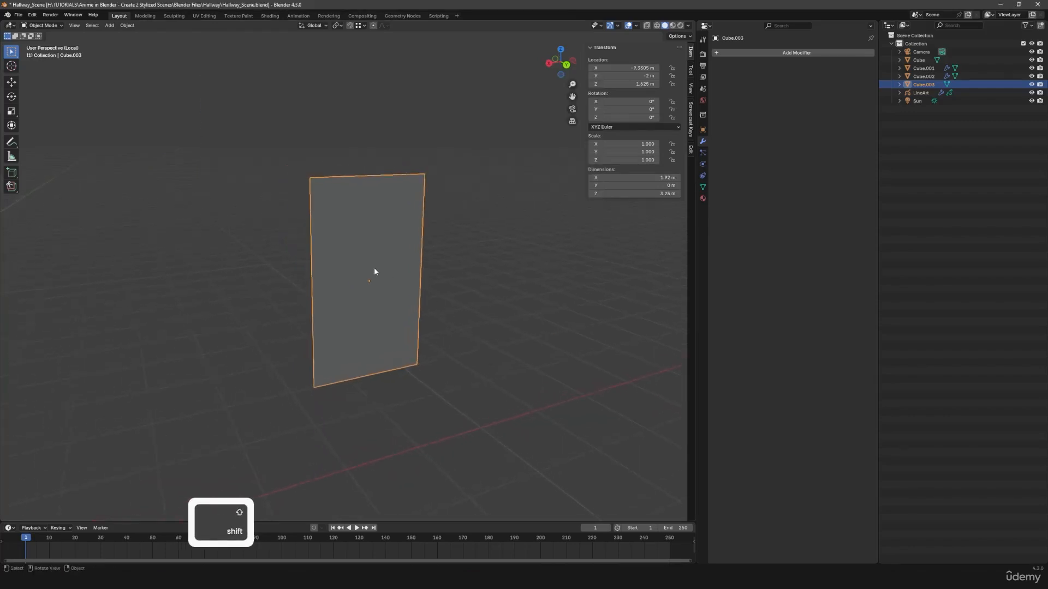
pyautogui.hotkey('ctrl', 'a')
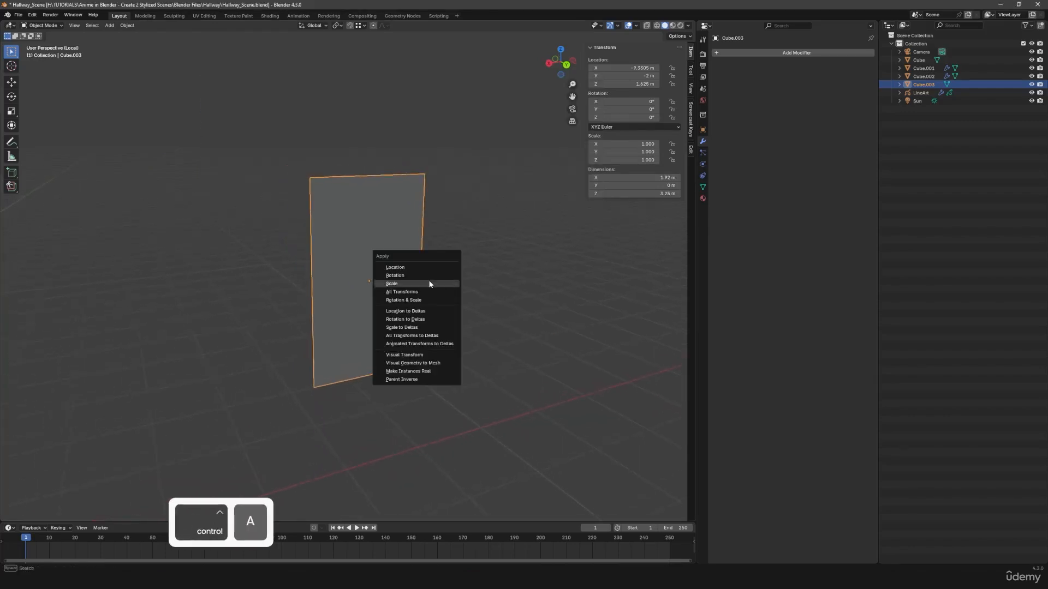
pyautogui.click(429, 283)
pyautogui.press('Tab')
# - Add a horizontal loop cut across the door panel about 0.86 m below its upper edge
pyautogui.moveTo(440, 312); pyautogui.dragTo(422, 326, button='middle')
pyautogui.hotkey('ctrl', 'r')
pyautogui.click(463, 322)
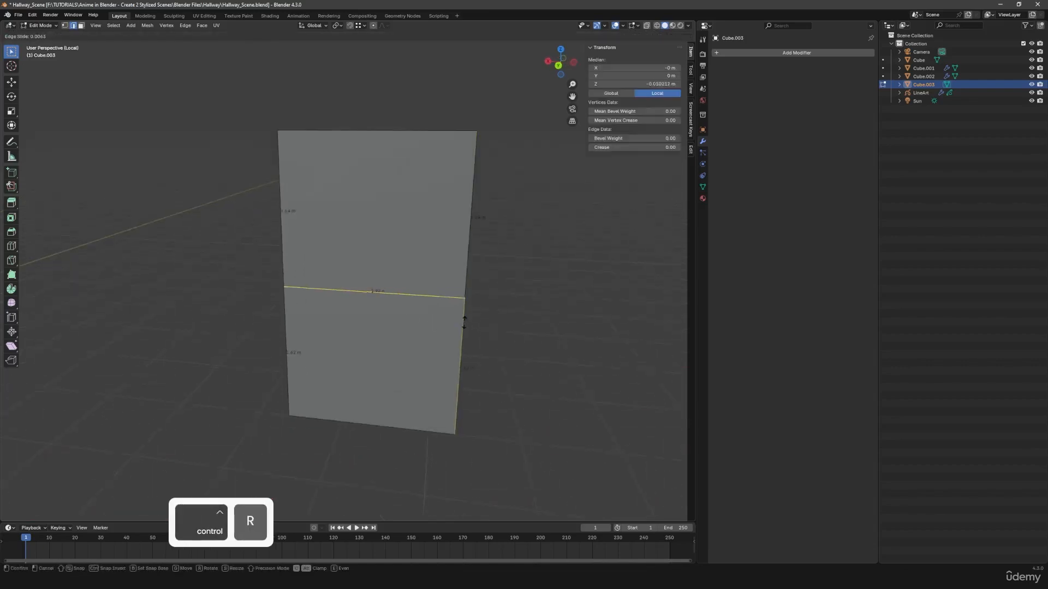
pyautogui.press('shift')
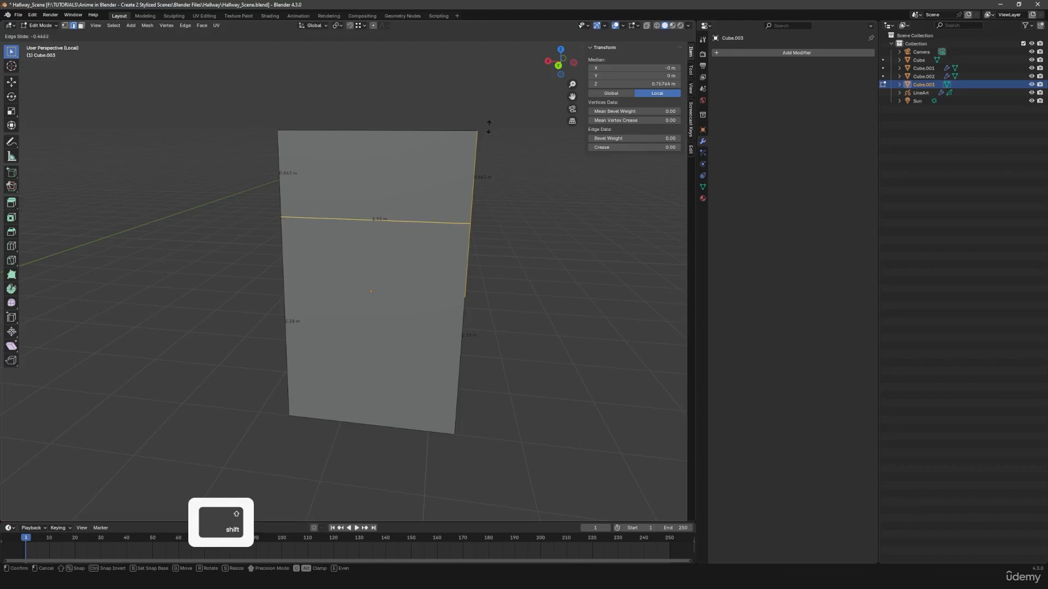
pyautogui.click(493, 126)
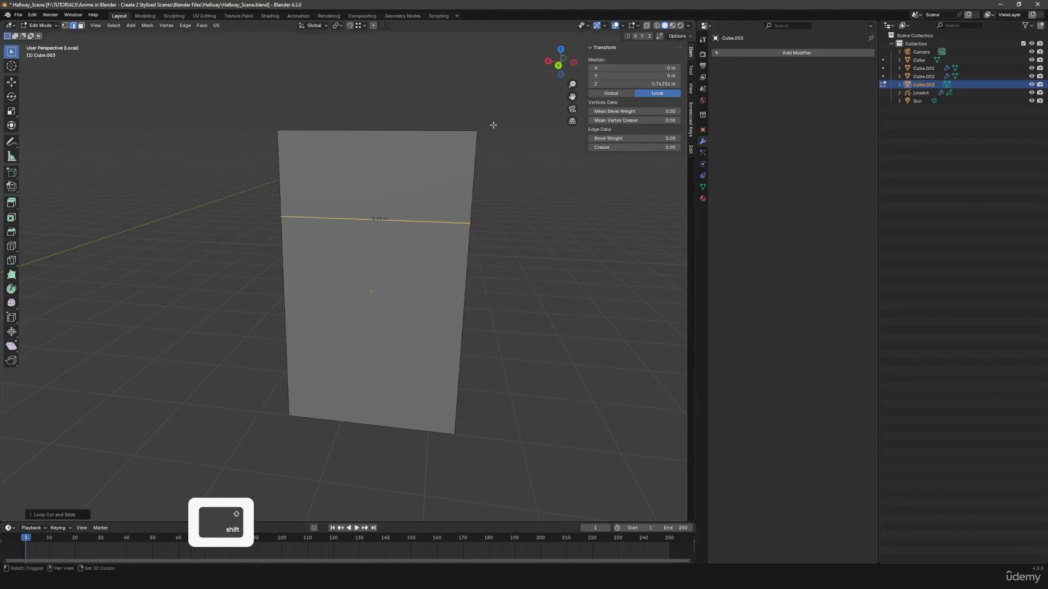
# - Separate the face above the cut into its own object and return to Object Mode
pyautogui.scroll(-4, 424, 302)
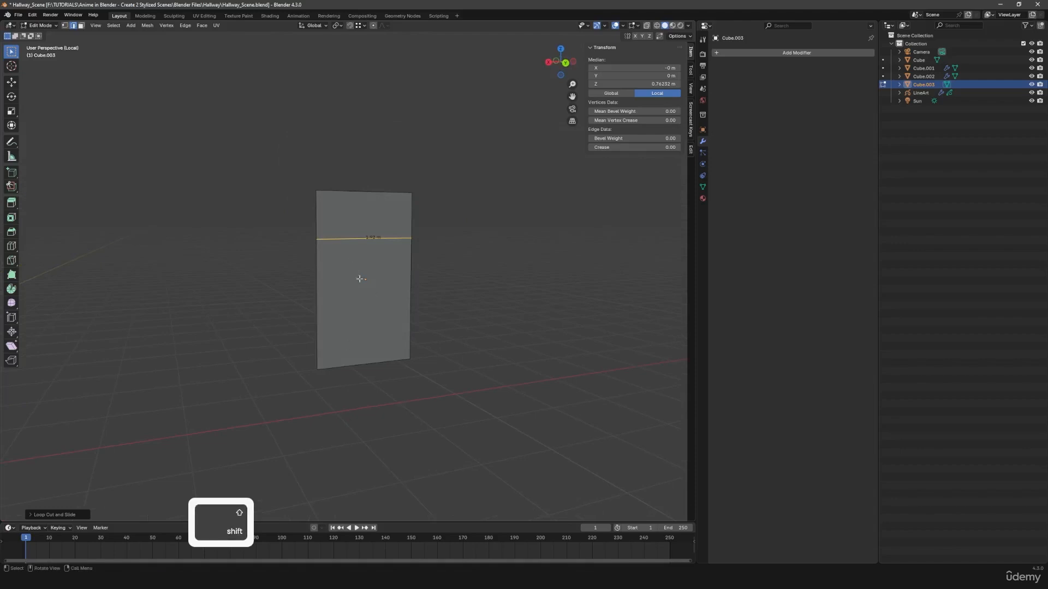
pyautogui.moveTo(368, 324); pyautogui.dragTo(377, 208, button='middle')
pyautogui.moveTo(397, 265); pyautogui.dragTo(382, 323, button='middle')
pyautogui.scroll(3, 382, 324)
pyautogui.press('3')
pyautogui.click(341, 180)
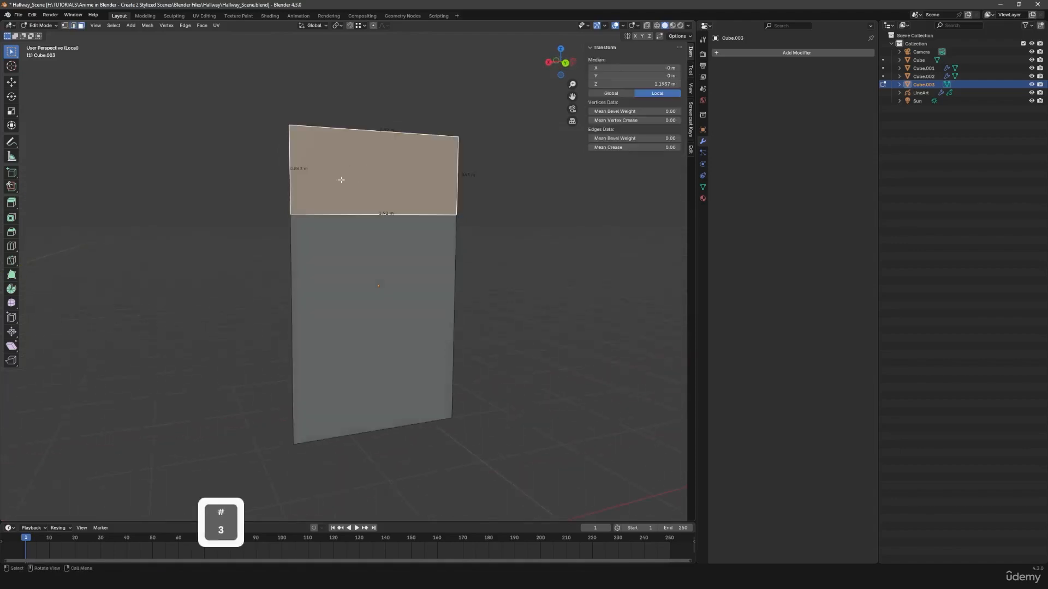
pyautogui.press('p')
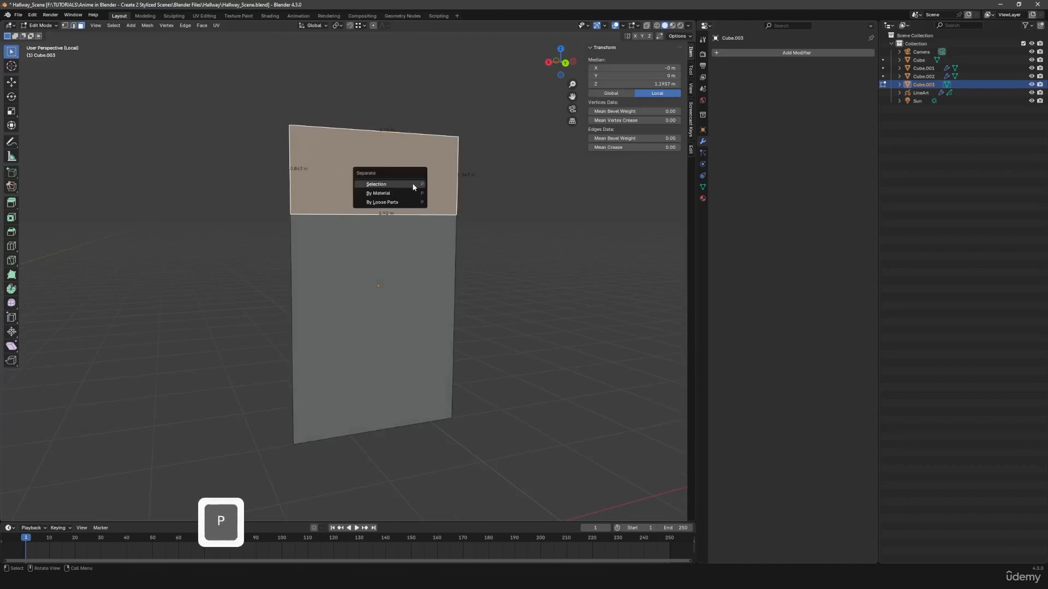
pyautogui.click(413, 185)
pyautogui.press('Tab')
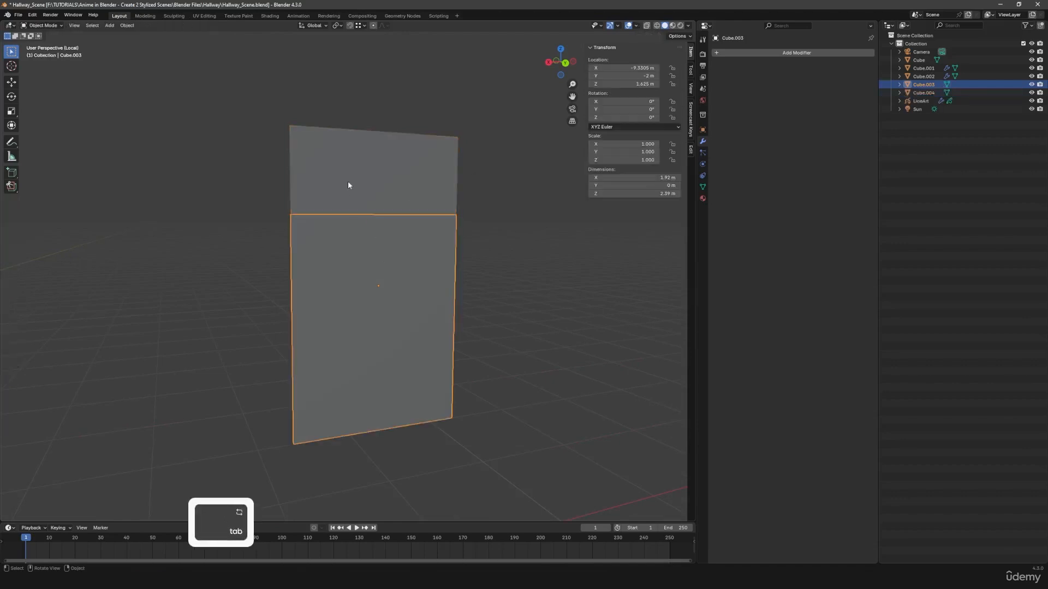
pyautogui.click(349, 181)
pyautogui.click(348, 290)
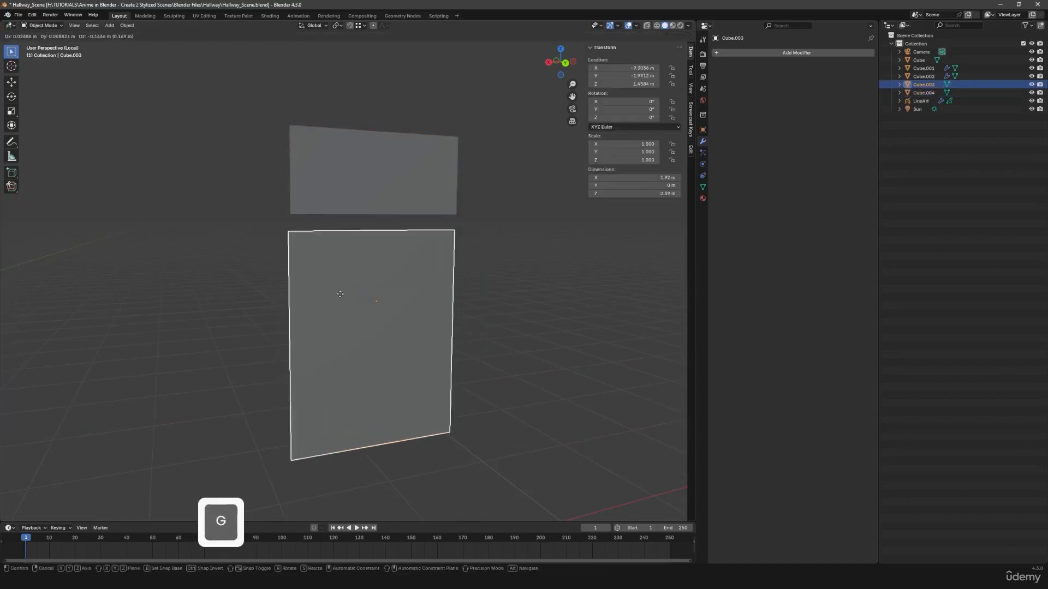
# - Enter Edit Mode on the separated upper panel and split it with one centred vertical loop cut
pyautogui.keyDown('shift'); pyautogui.moveTo(382, 281); pyautogui.dragTo(384, 342, button='middle'); pyautogui.keyUp('shift')
pyautogui.scroll(1, 375, 343)
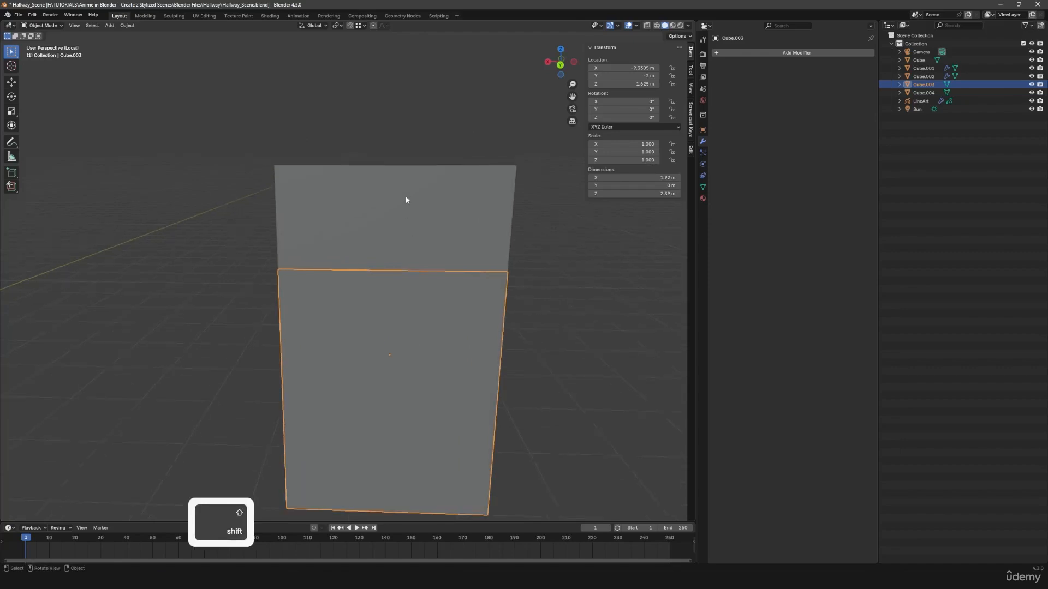
pyautogui.click(411, 255)
pyautogui.press('Tab')
pyautogui.hotkey('alt', 'a')
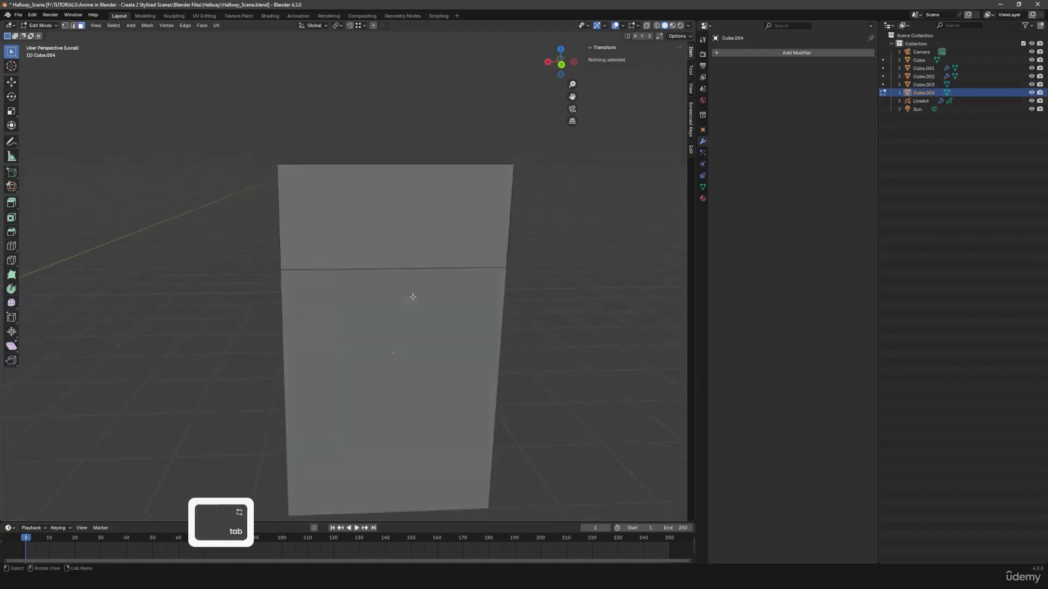
pyautogui.hotkey('ctrl', 'r')
pyautogui.click(404, 180)
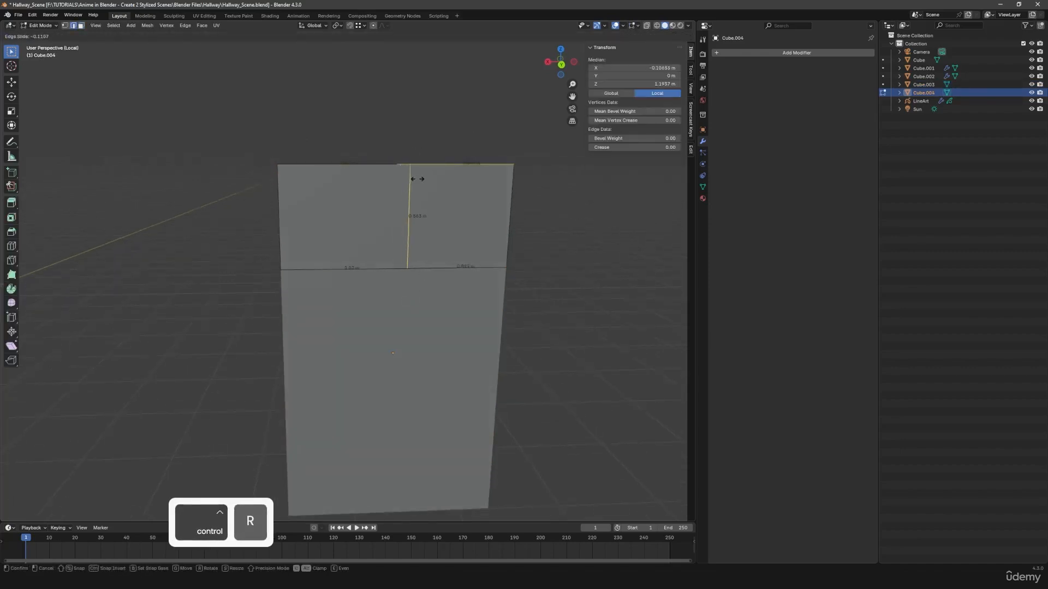
pyautogui.rightClick(426, 180)
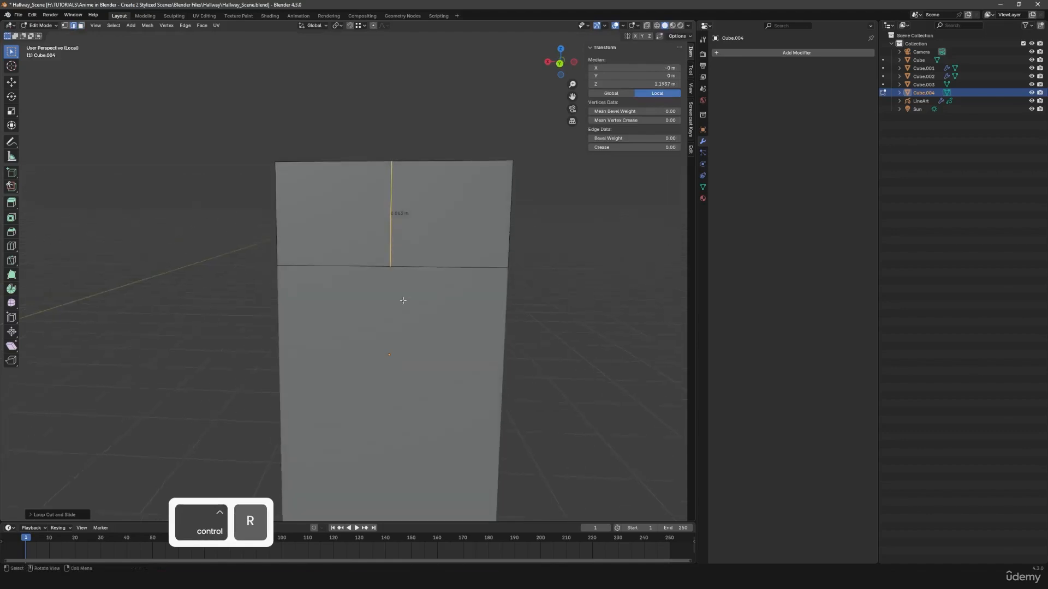
# - Delete only the two faces of the upper panel, keeping their edges as a window frame outline
pyautogui.press('3')
pyautogui.click(356, 217)
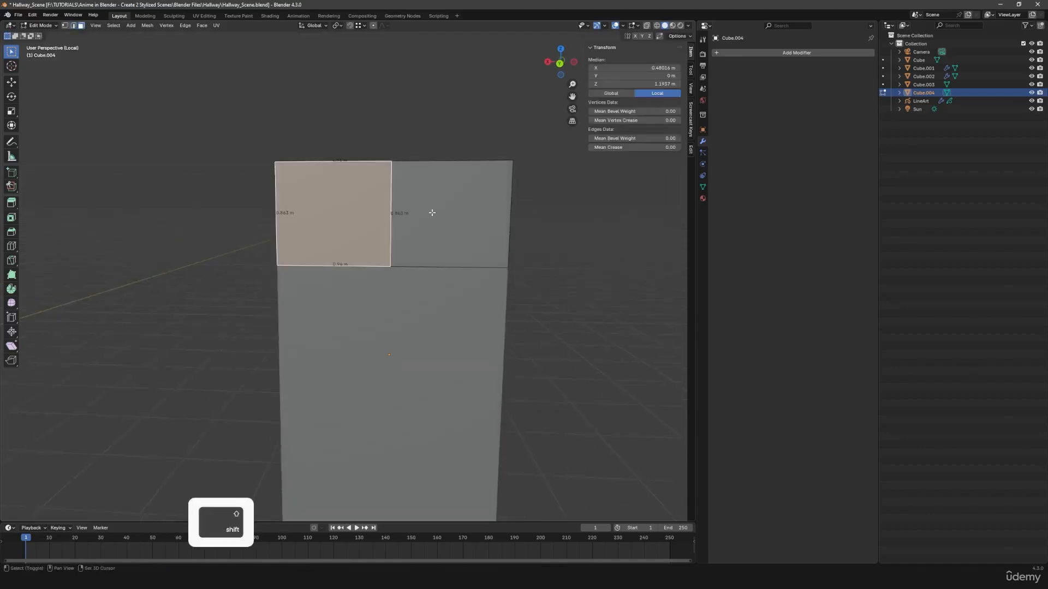
pyautogui.keyDown('shift'); pyautogui.click(433, 213); pyautogui.keyUp('shift')
pyautogui.press('x')
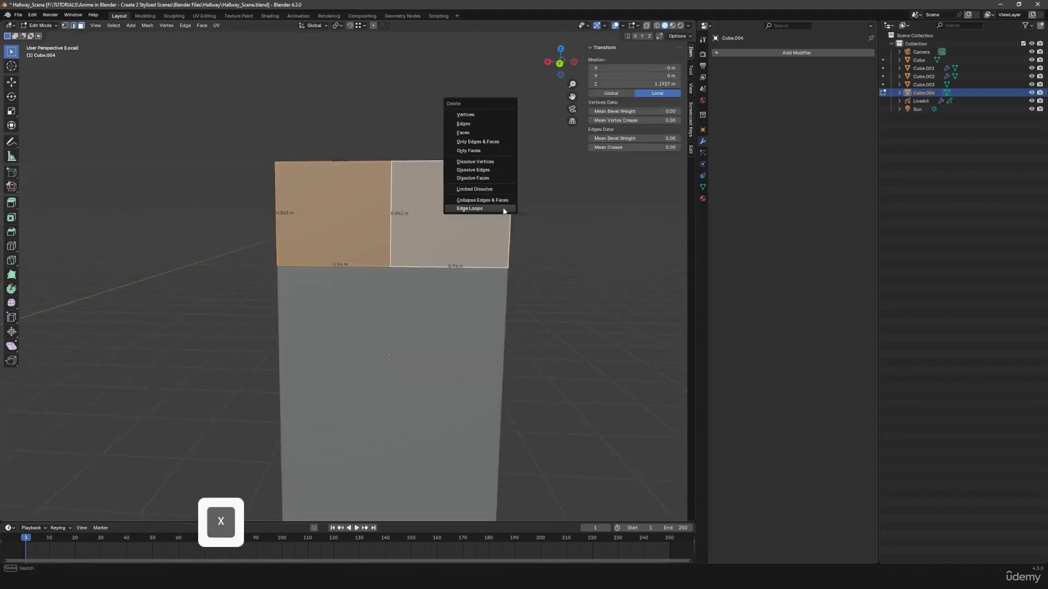
pyautogui.click(476, 151)
# - Extrude all edges of the window outline about 0.085 m along the Y axis, return to Object Mode and deselect everything
pyautogui.scroll(-2, 409, 319)
pyautogui.moveTo(410, 319); pyautogui.dragTo(419, 384, button='middle')
pyautogui.press('a')
pyautogui.press('e')
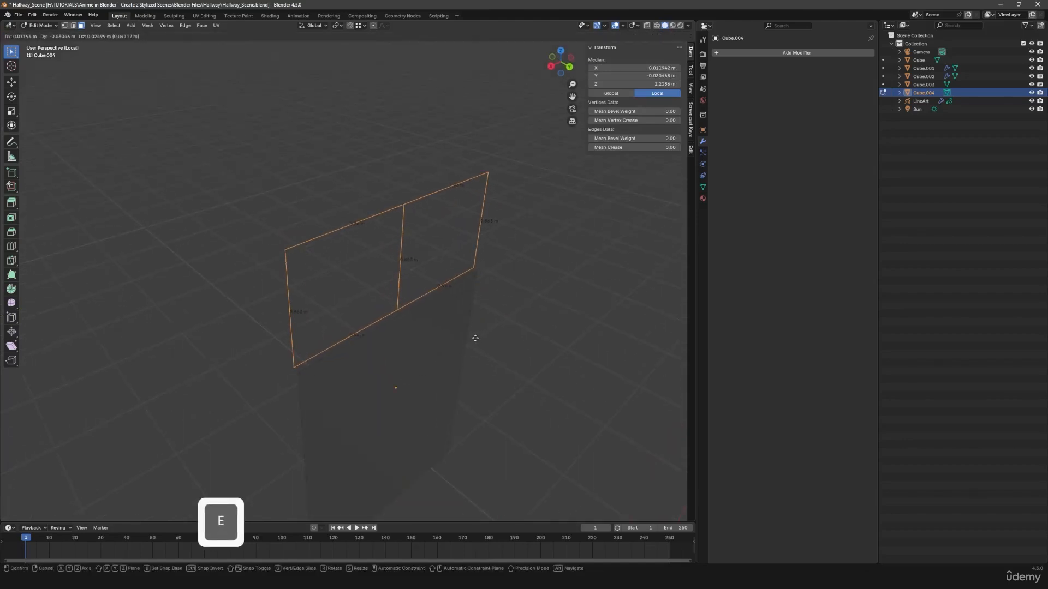
pyautogui.rightClick(475, 338)
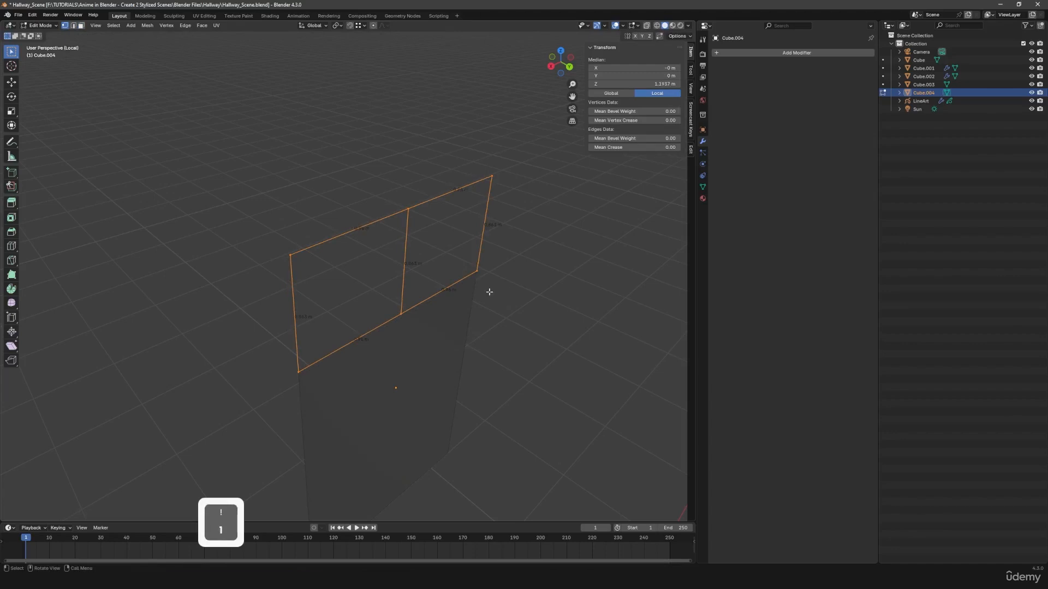
pyautogui.press('e')
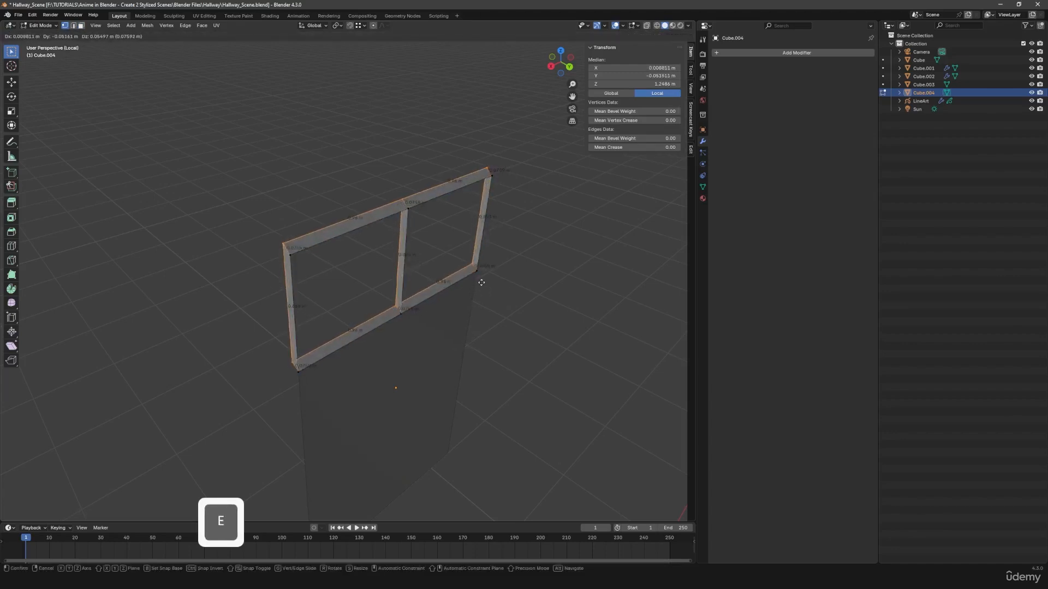
pyautogui.press('x')
pyautogui.rightClick(480, 284)
pyautogui.press('g')
pyautogui.press('y')
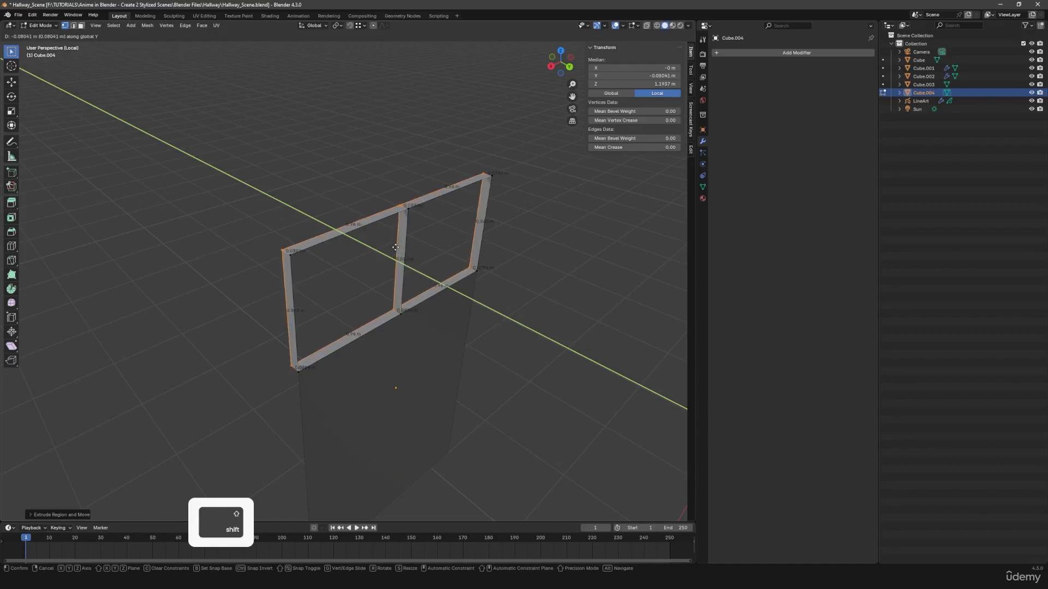
pyautogui.press('a')
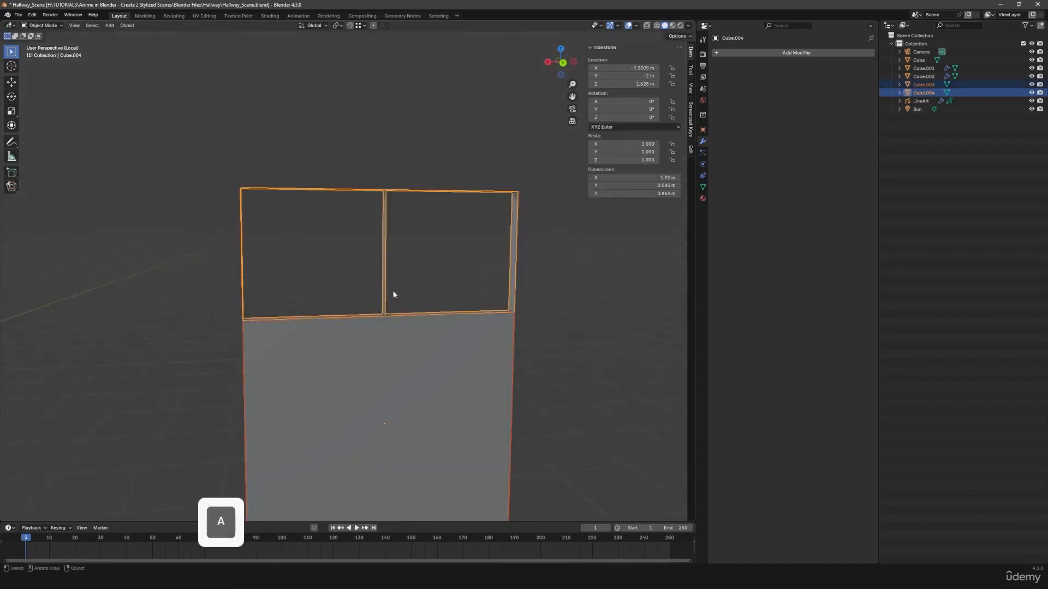
pyautogui.press('a')
# - Add a Solidify modifier to the upper window frame and set its thickness to 0.09 m
pyautogui.moveTo(397, 342)
pyautogui.mouseDown(button='middle')
pyautogui.moveTo(360, 345)
pyautogui.moveTo(396, 334)
pyautogui.moveTo(401, 343)
pyautogui.mouseUp(button='middle')
pyautogui.scroll(-2, 397, 338)
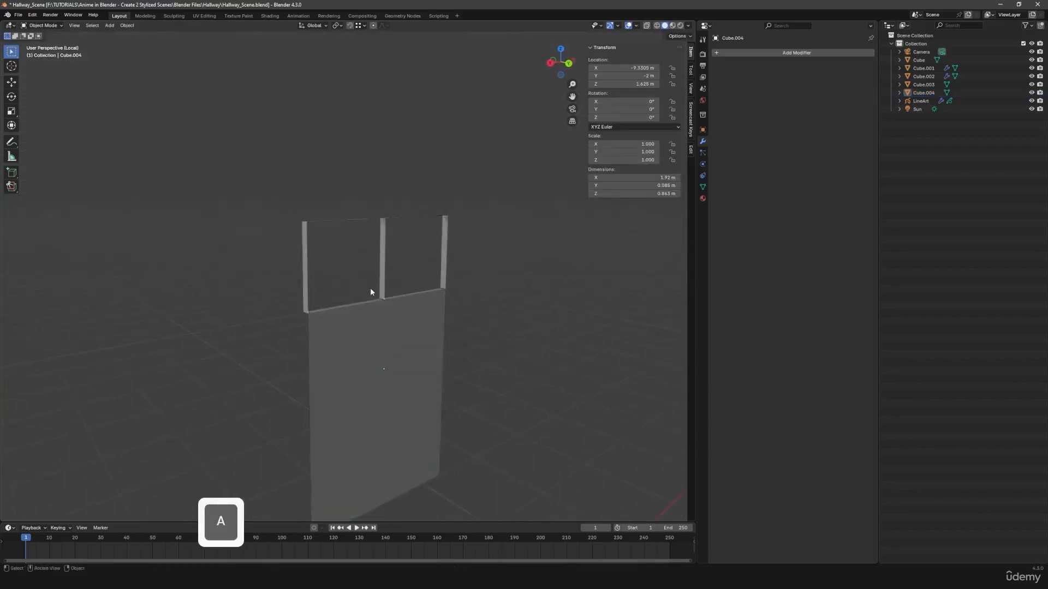
pyautogui.scroll(3, 377, 350)
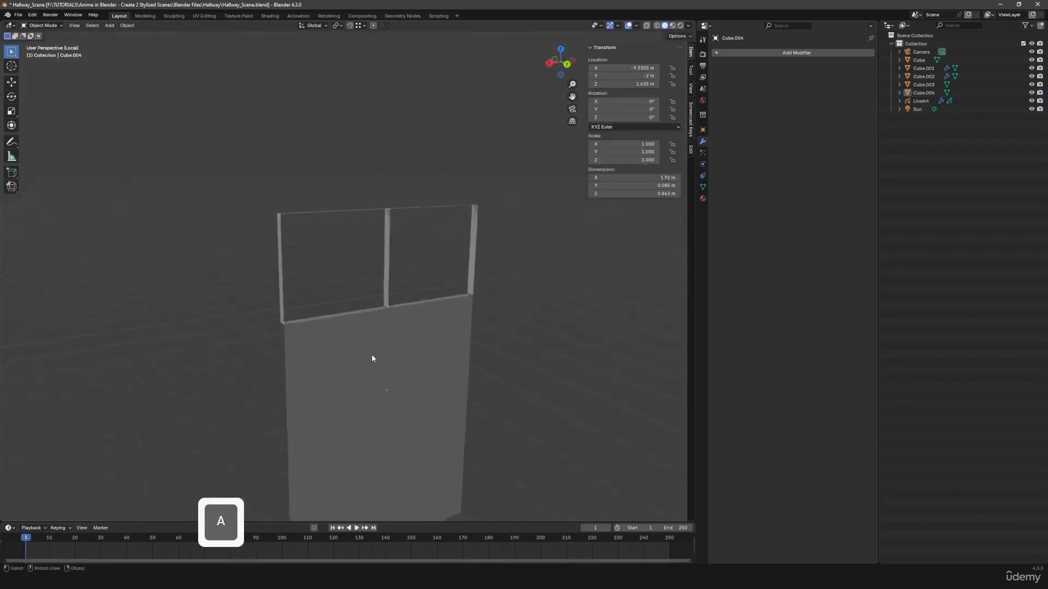
pyautogui.click(772, 52)
pyautogui.click(818, 83)
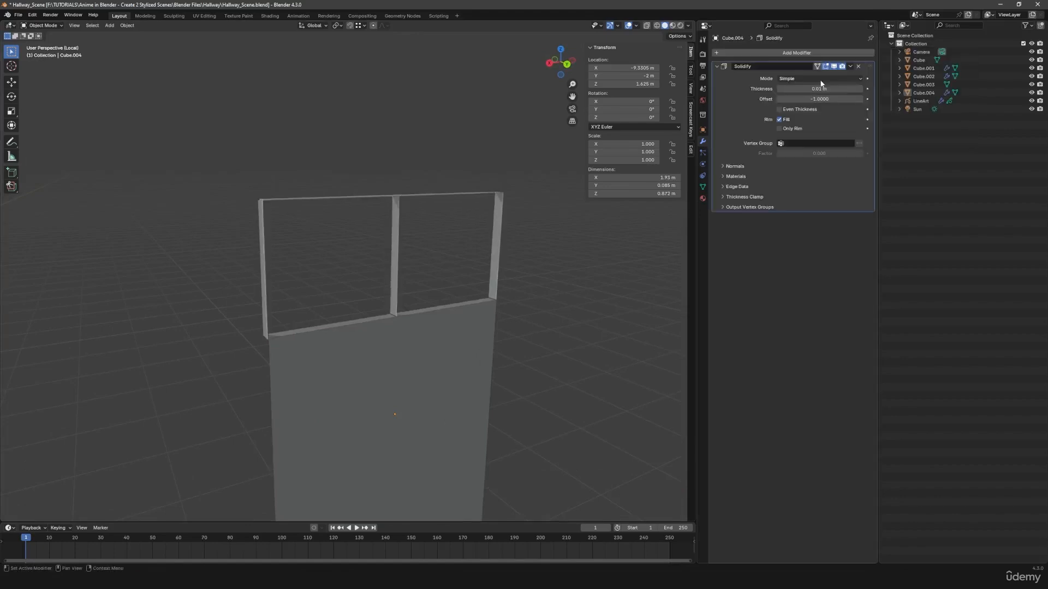
pyautogui.moveTo(452, 326); pyautogui.dragTo(419, 329, button='middle')
pyautogui.scroll(1, 419, 329)
pyautogui.keyDown('shift'); pyautogui.moveTo(813, 89); pyautogui.dragTo(872, 89); pyautogui.keyUp('shift')
# - Inspect the frame's corners and switch the Solidify modifier to Complex mode
pyautogui.moveTo(292, 309); pyautogui.dragTo(324, 320, button='middle')
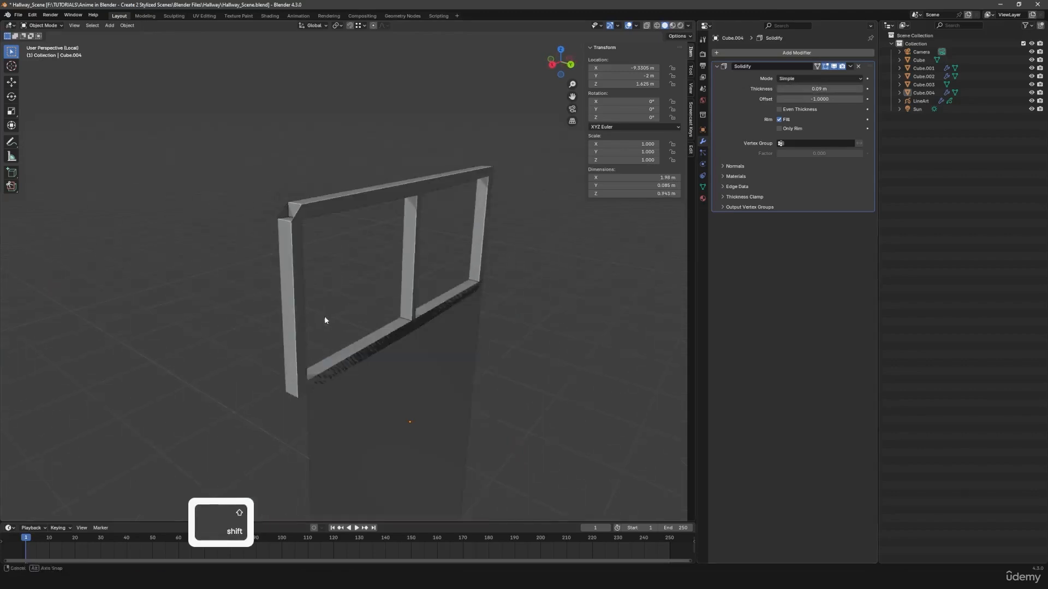
pyautogui.moveTo(291, 220); pyautogui.dragTo(372, 254, button='middle')
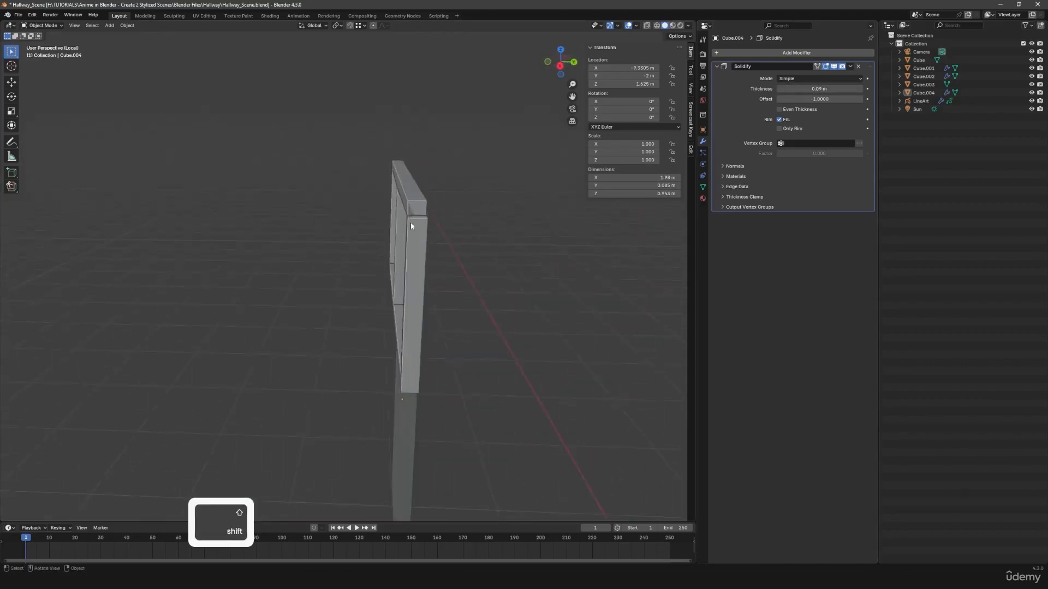
pyautogui.moveTo(411, 224); pyautogui.dragTo(346, 230, button='middle')
pyautogui.moveTo(324, 297); pyautogui.dragTo(242, 202, button='middle')
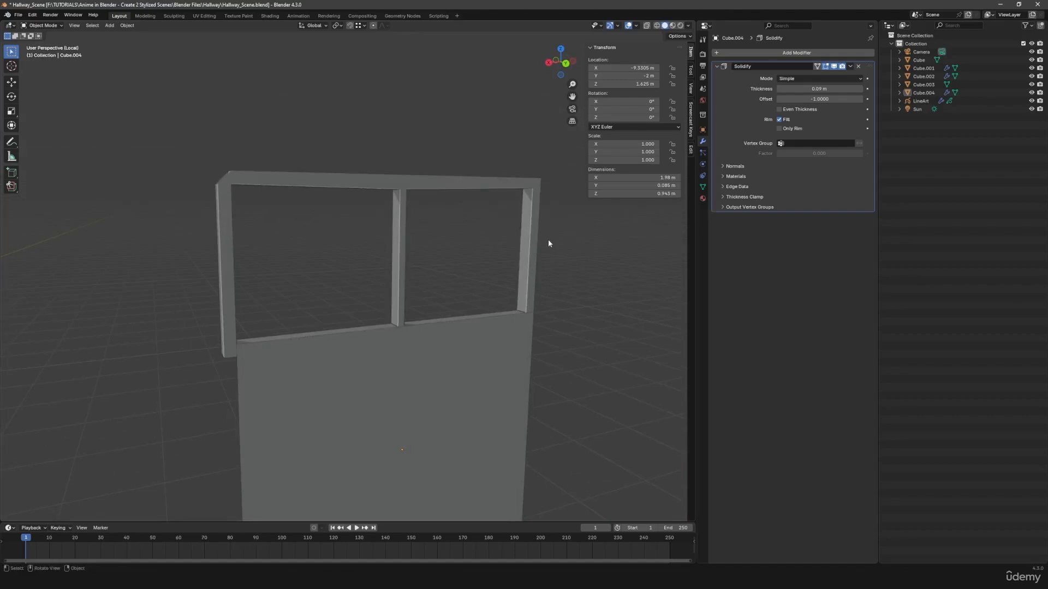
pyautogui.click(797, 86)
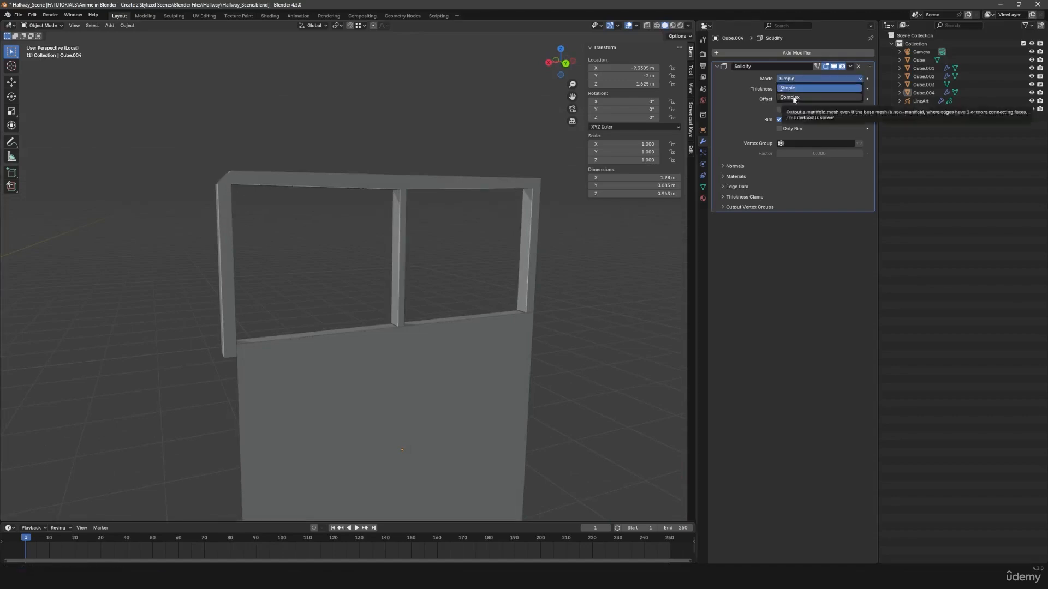
pyautogui.click(797, 98)
# - View the frame straight from the front and set the Solidify offset to 1.0
pyautogui.moveTo(480, 295)
pyautogui.mouseDown(button='middle')
pyautogui.moveTo(497, 301)
pyautogui.moveTo(483, 297)
pyautogui.mouseUp(button='middle')
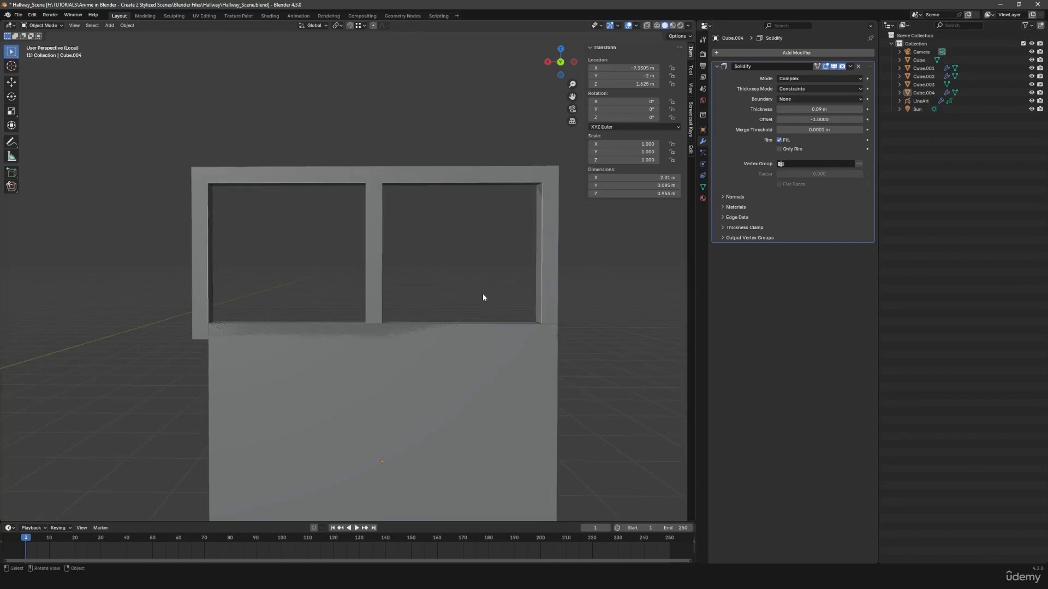
pyautogui.press('KP_1')
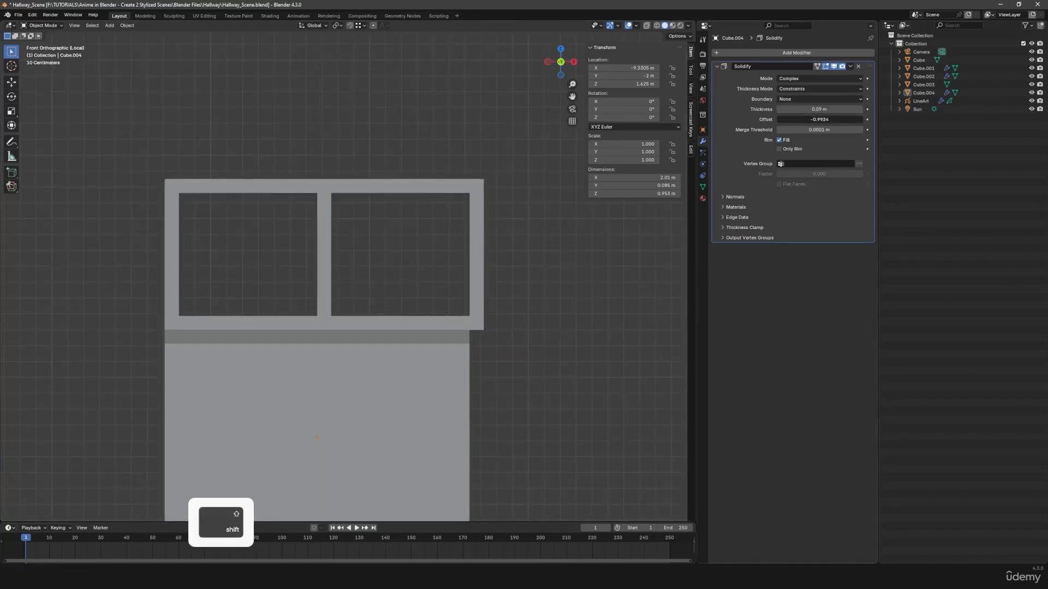
pyautogui.keyDown('shift'); pyautogui.moveTo(819, 119); pyautogui.dragTo(884, 122); pyautogui.keyUp('shift')
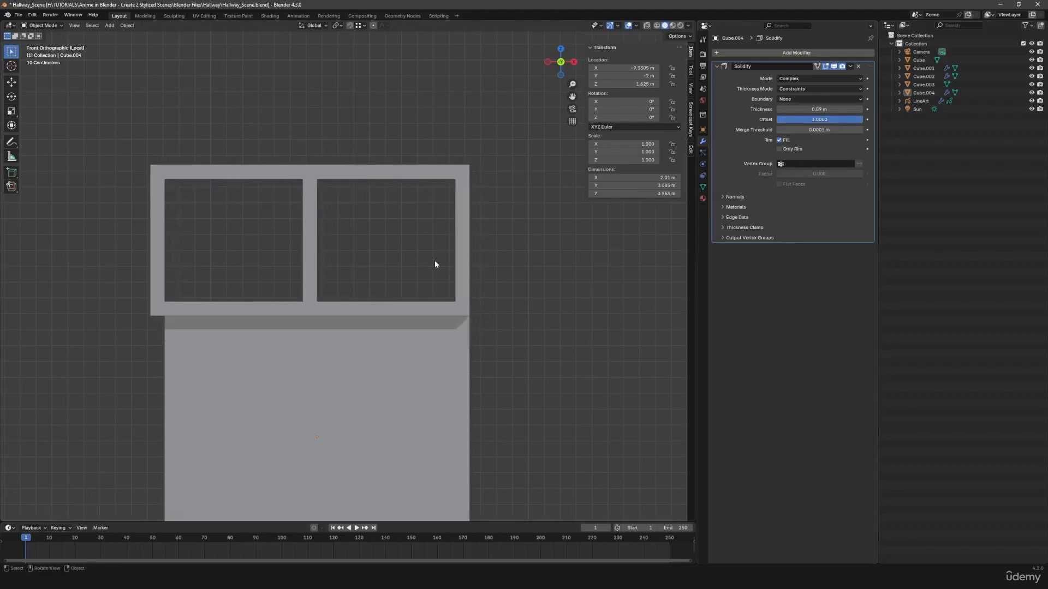
# - Open the upper window frame's mesh for vertex editing in front view with X-ray enabled
pyautogui.moveTo(435, 260); pyautogui.dragTo(397, 309, button='middle')
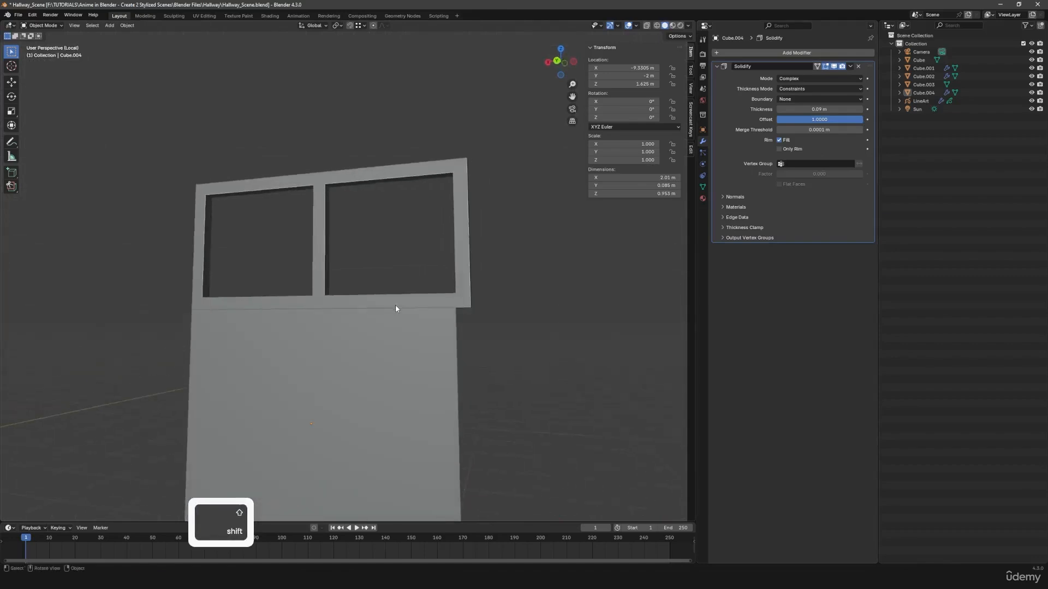
pyautogui.press('KP_1')
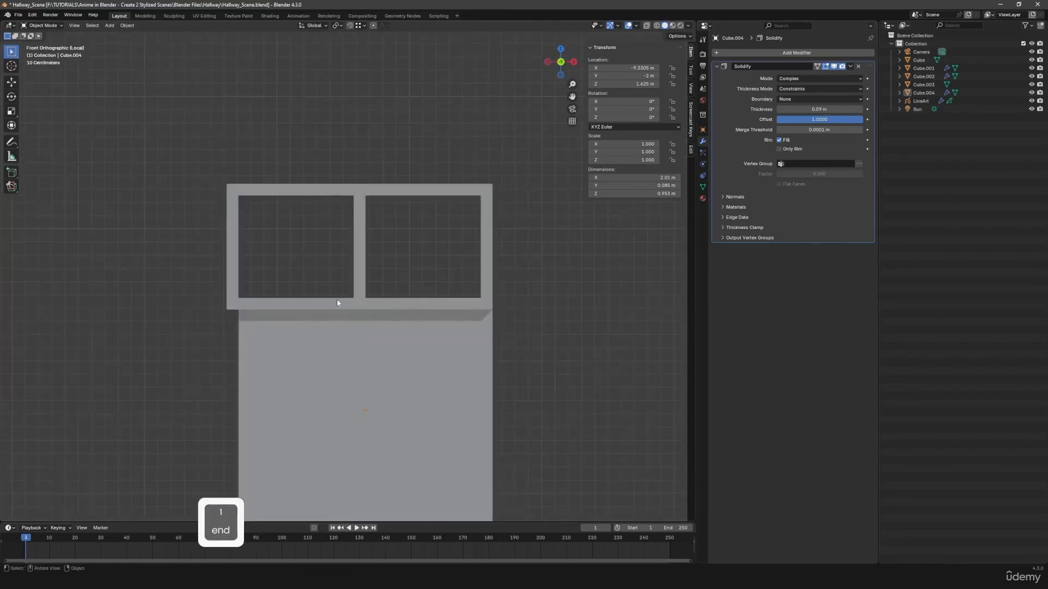
pyautogui.press('Tab')
pyautogui.press('1')
pyautogui.click(647, 25)
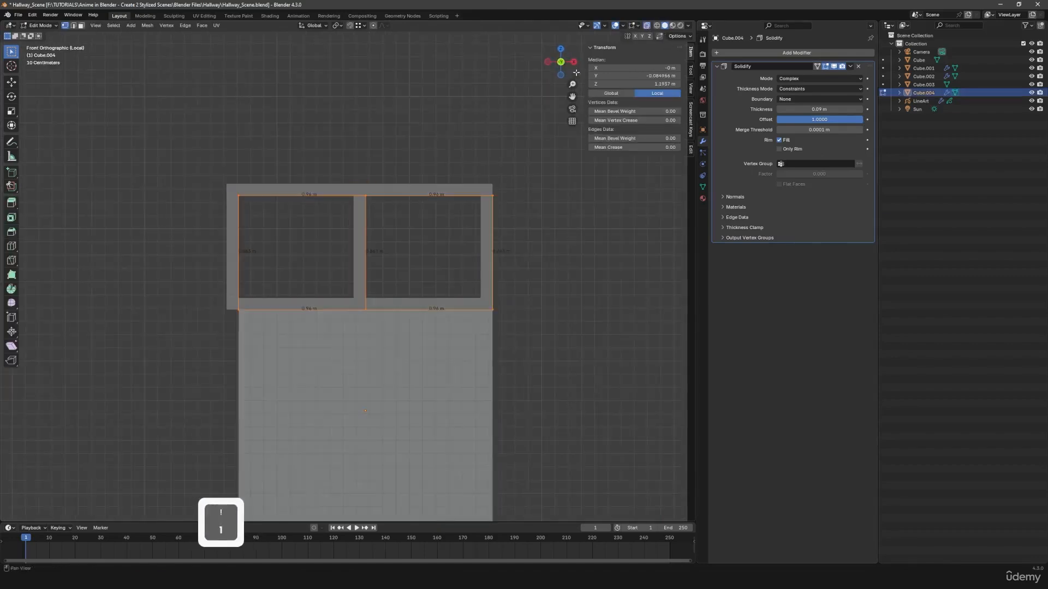
pyautogui.moveTo(213, 161); pyautogui.dragTo(264, 329)
pyautogui.press('g')
pyautogui.press('x')
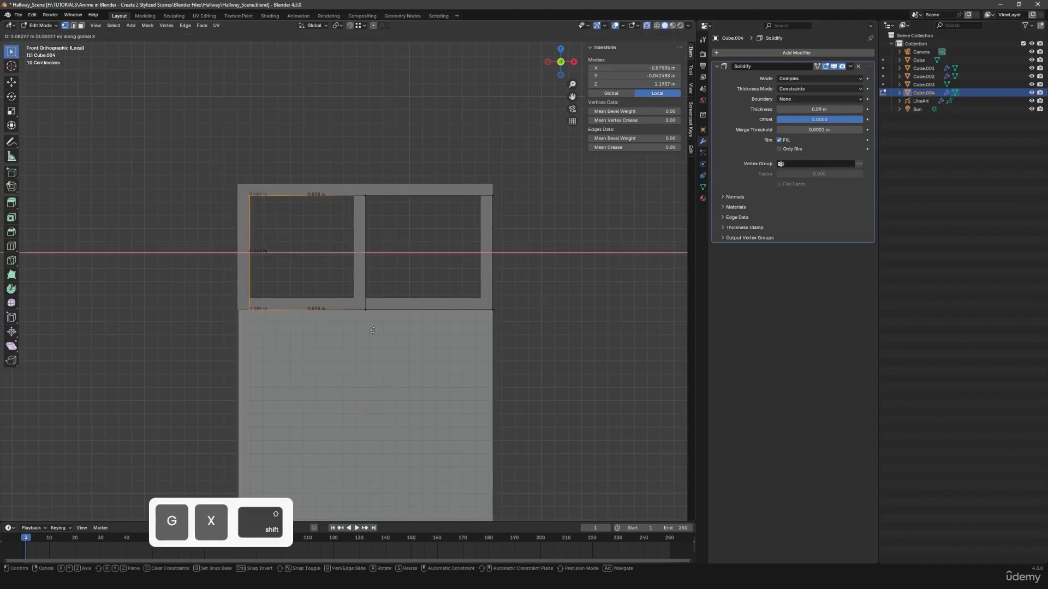
pyautogui.keyDown('shift'); pyautogui.rightClick(376, 330); pyautogui.keyUp('shift')
# - Scale the whole window frame mesh along X and shift it about 0.04 m along X to line up with the door panel's sides
pyautogui.moveTo(203, 147); pyautogui.dragTo(553, 373)
pyautogui.press('s')
pyautogui.press('x')
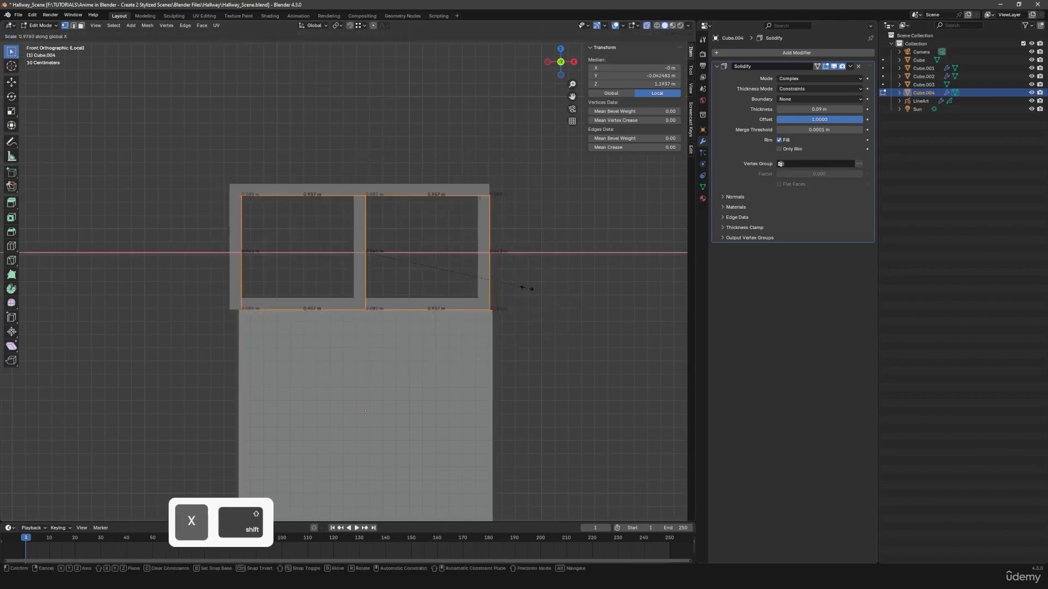
pyautogui.click(458, 279)
pyautogui.press('g')
pyautogui.press('x')
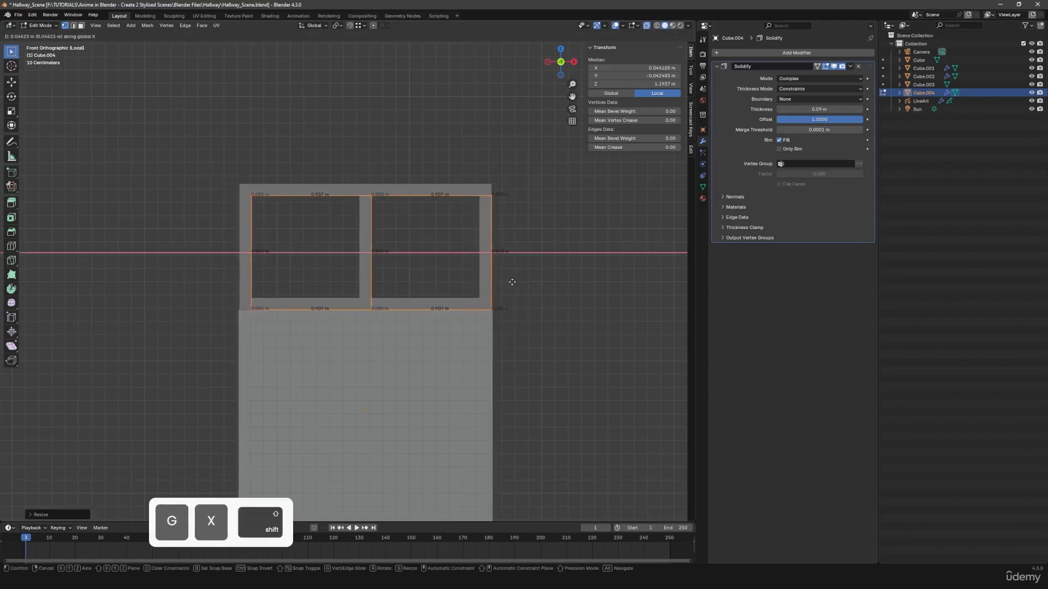
pyautogui.click(510, 282)
pyautogui.press('s')
pyautogui.press('x')
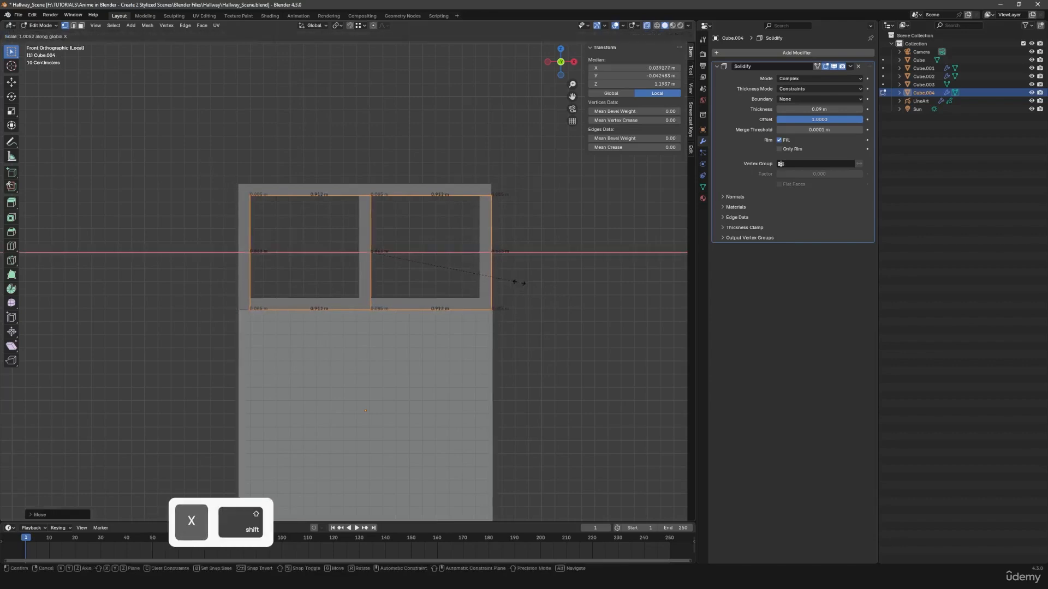
pyautogui.click(514, 282)
# - Set the window frame's Solidify thickness to 0.058 m and return to Object Mode
pyautogui.keyDown('shift'); pyautogui.moveTo(818, 110); pyautogui.dragTo(824, 110); pyautogui.keyUp('shift')
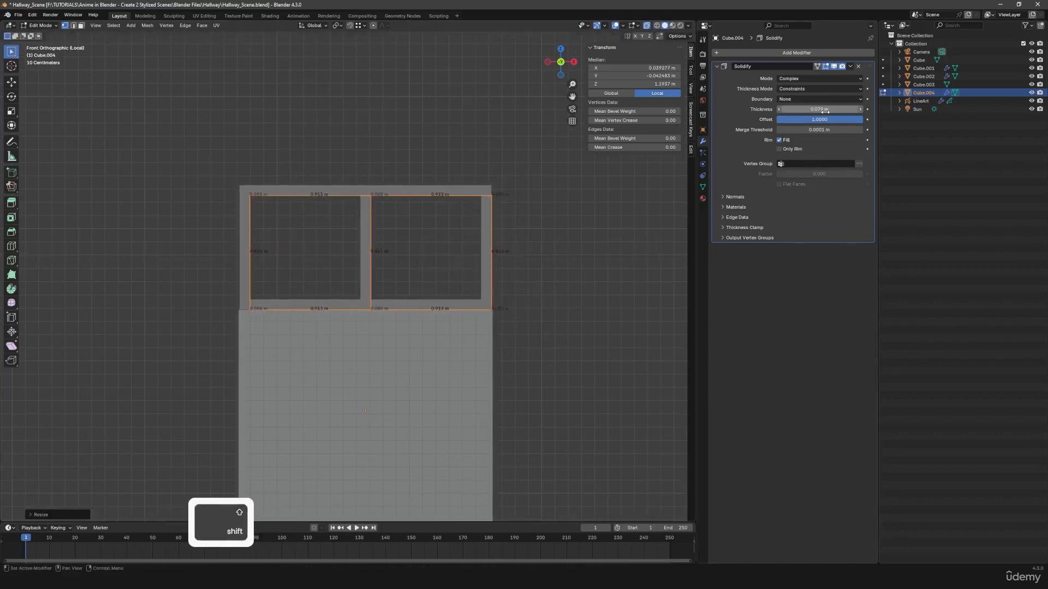
pyautogui.click(825, 111)
pyautogui.write('0.0')
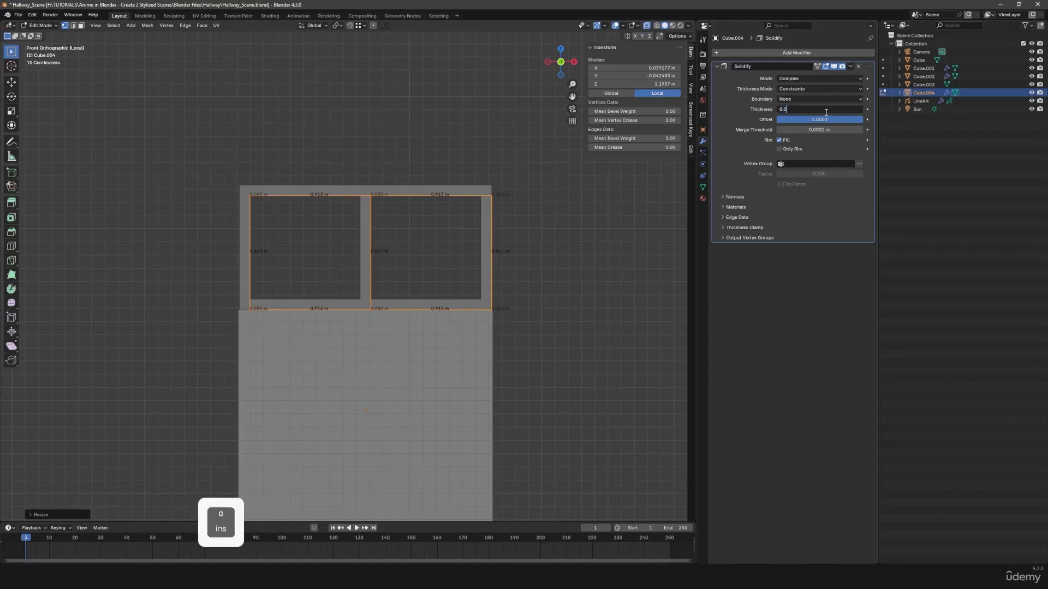
pyautogui.write('55')
pyautogui.press('Return')
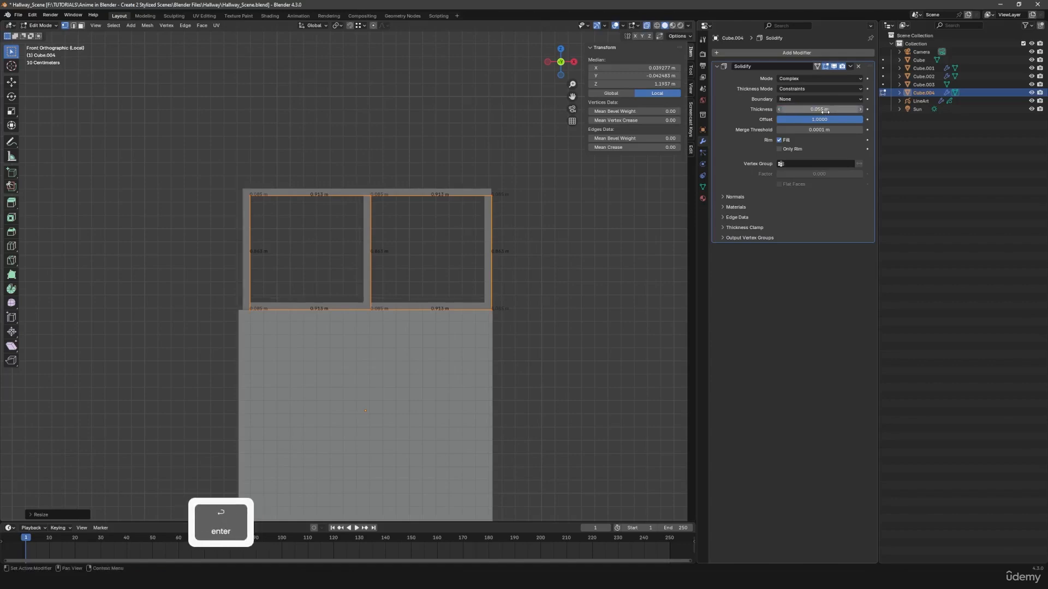
pyautogui.click(825, 111)
pyautogui.press('Left')
pyautogui.press('BackSpace')
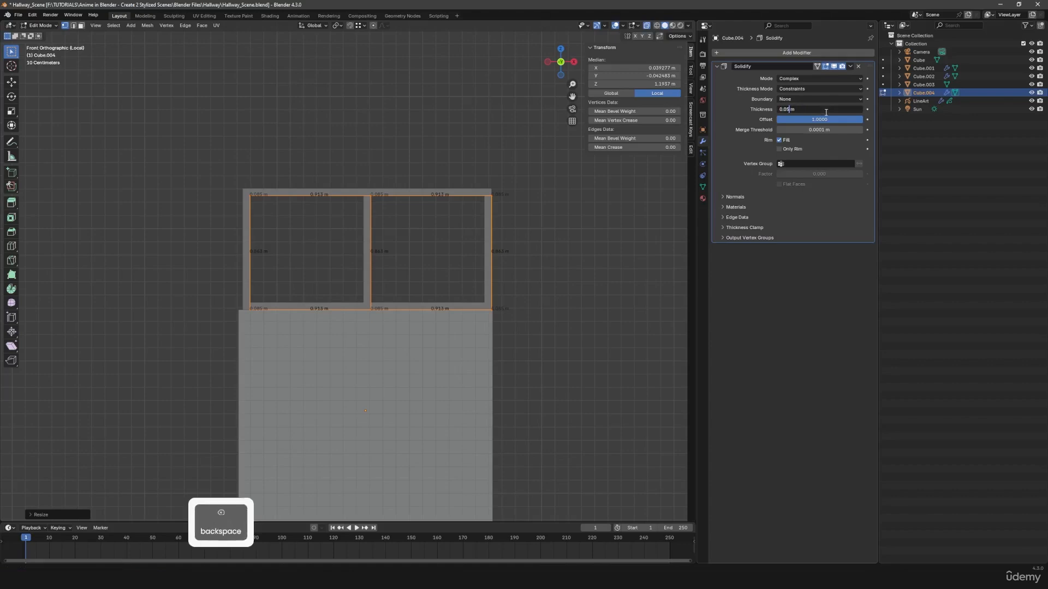
pyautogui.write('8')
pyautogui.press('Return')
pyautogui.press('Tab')
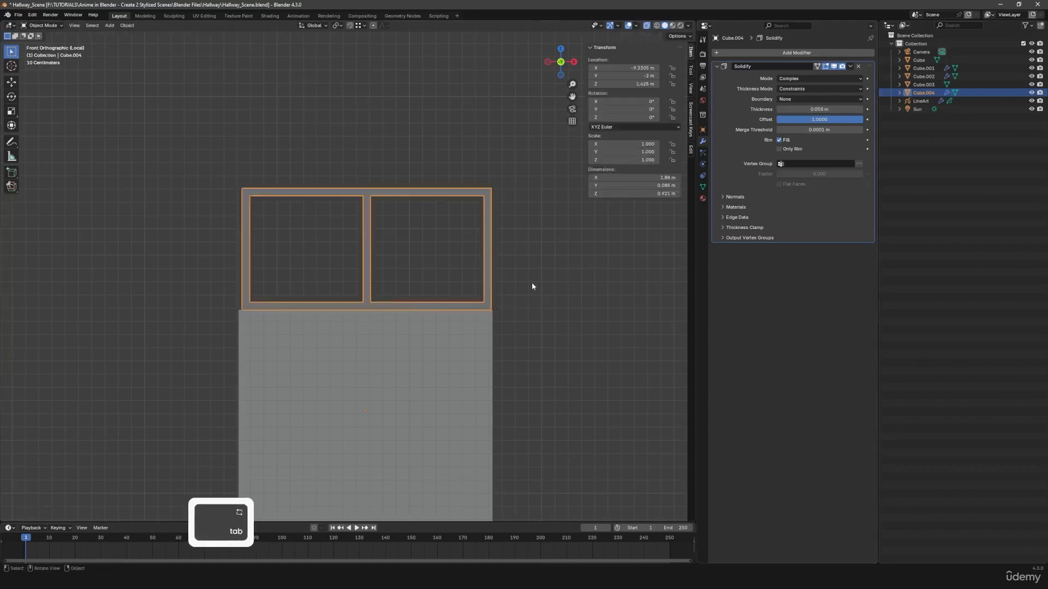
# - Set the window frame's origin to its geometry
pyautogui.press('Tab')
pyautogui.press('Tab')
pyautogui.click(130, 26)
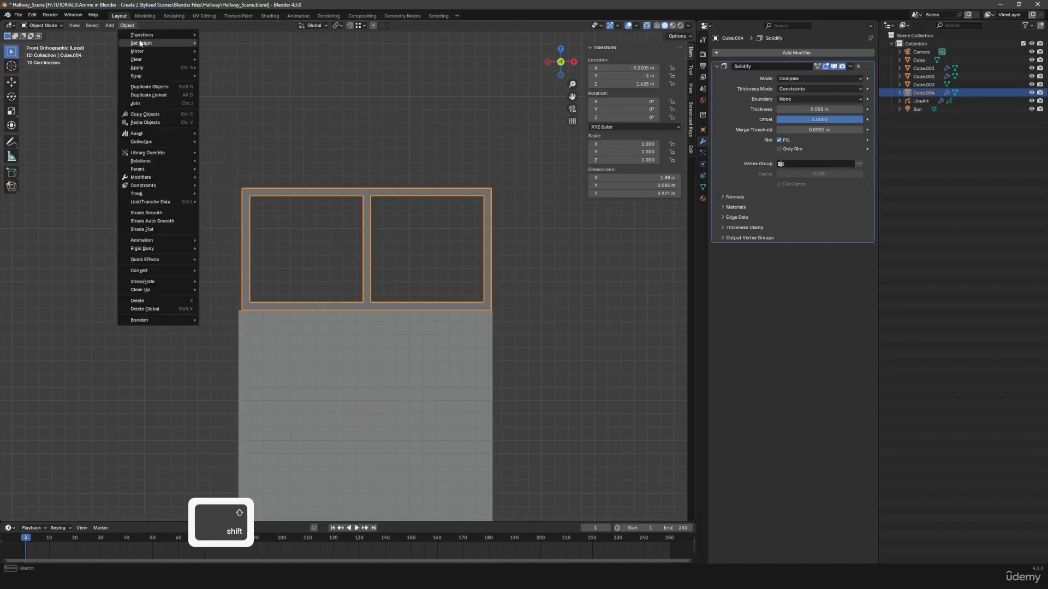
pyautogui.moveTo(153, 43)
pyautogui.click(249, 52)
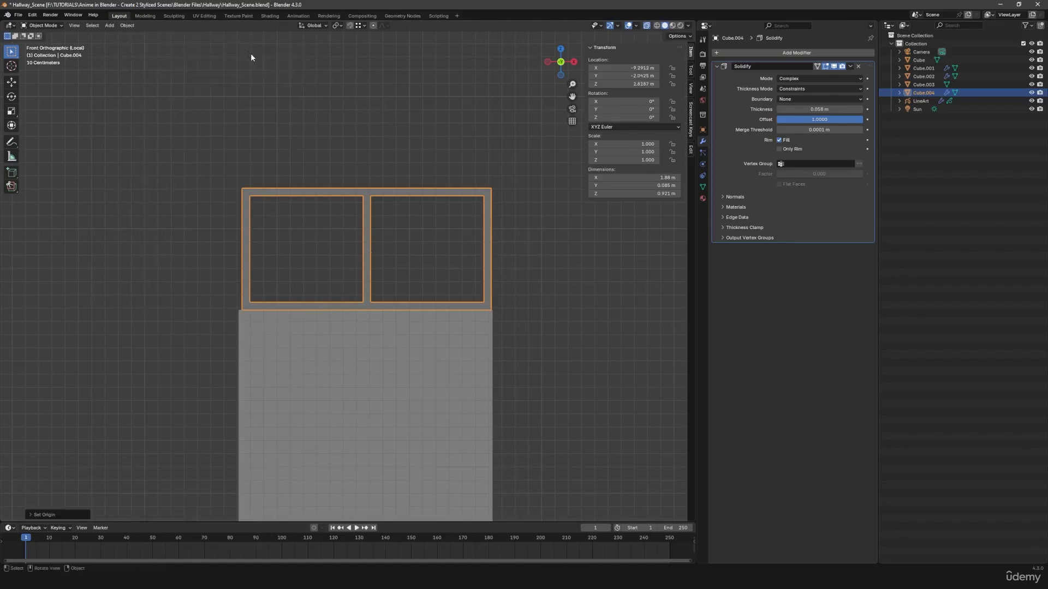
# - Scale and shift the window frame along X so it spans the door panel's full width of about 1.92 m
pyautogui.press('s')
pyautogui.press('x')
pyautogui.click(493, 289)
pyautogui.press('g')
pyautogui.press('x')
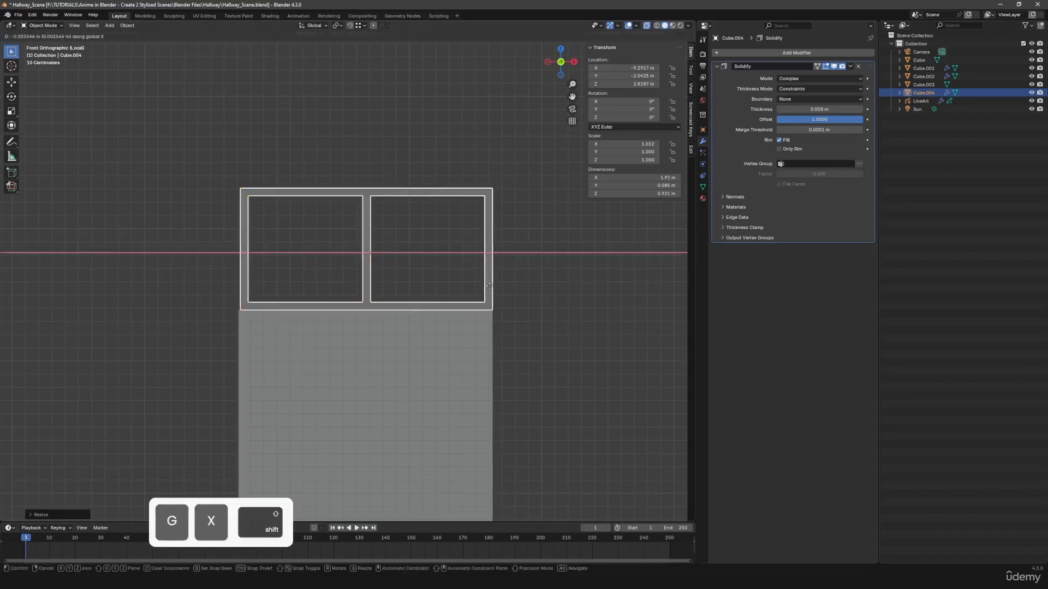
pyautogui.click(479, 287)
pyautogui.press('s')
pyautogui.press('x')
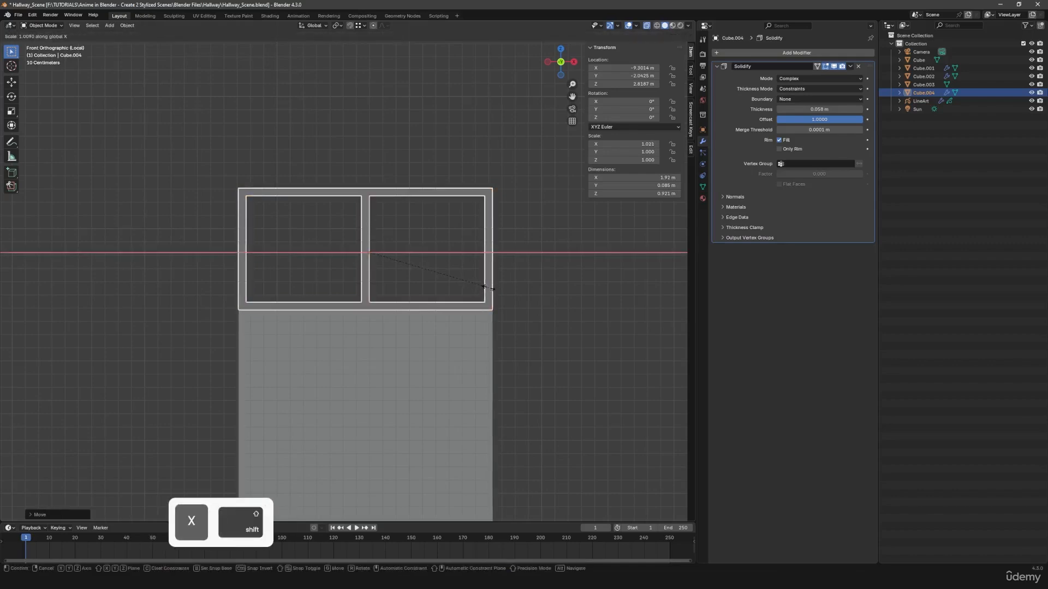
pyautogui.click(489, 287)
# - Apply the window frame's scale, deselect everything and turn X-ray off
pyautogui.hotkey('ctrl', 'a')
pyautogui.click(532, 255)
pyautogui.press('a')
pyautogui.press('a')
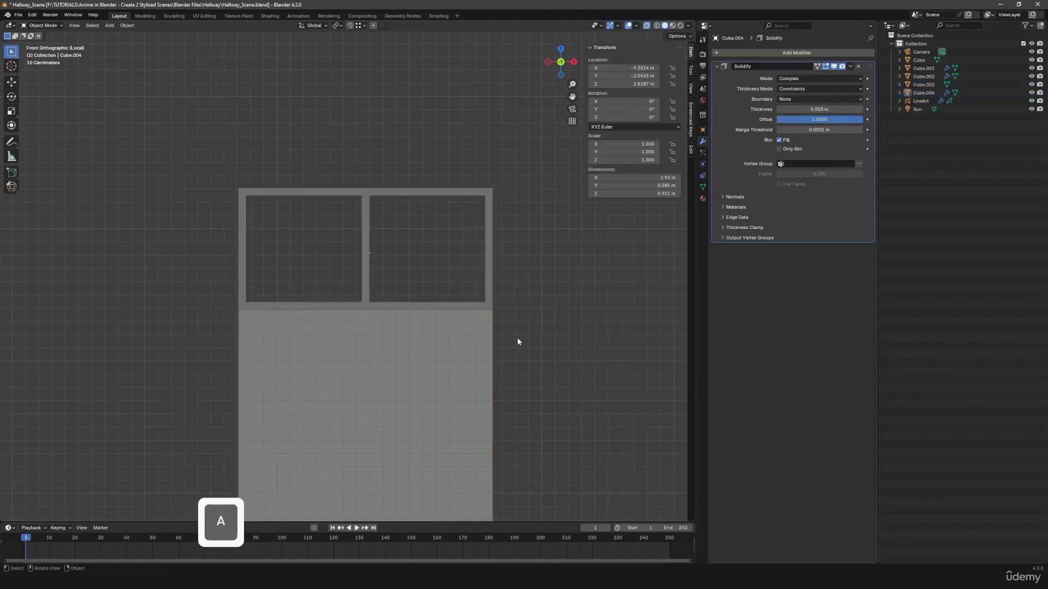
pyautogui.moveTo(518, 342); pyautogui.dragTo(364, 299, button='middle')
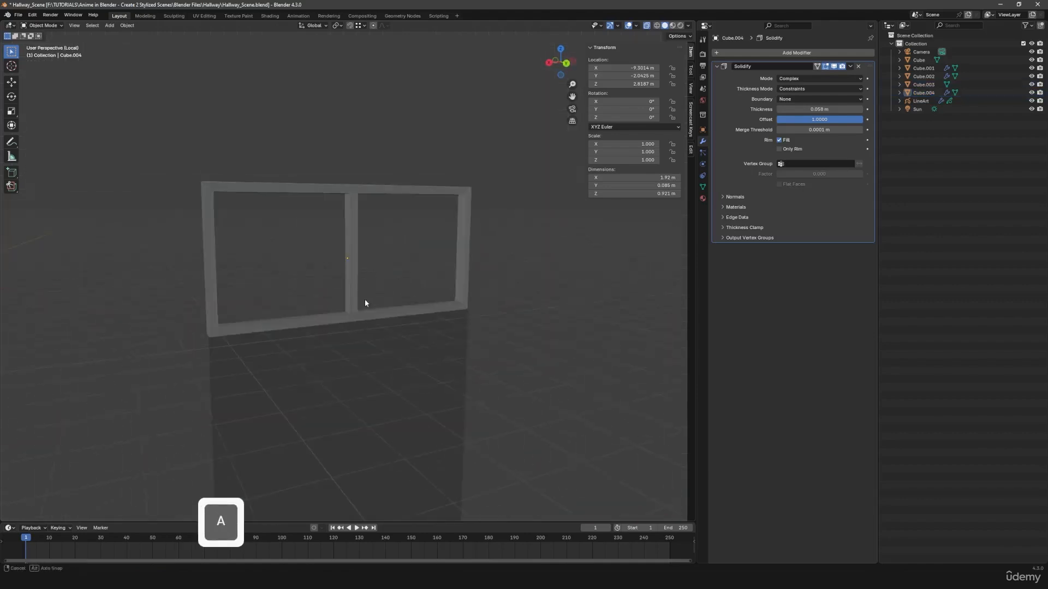
pyautogui.click(646, 25)
pyautogui.moveTo(440, 283); pyautogui.dragTo(336, 236, button='middle')
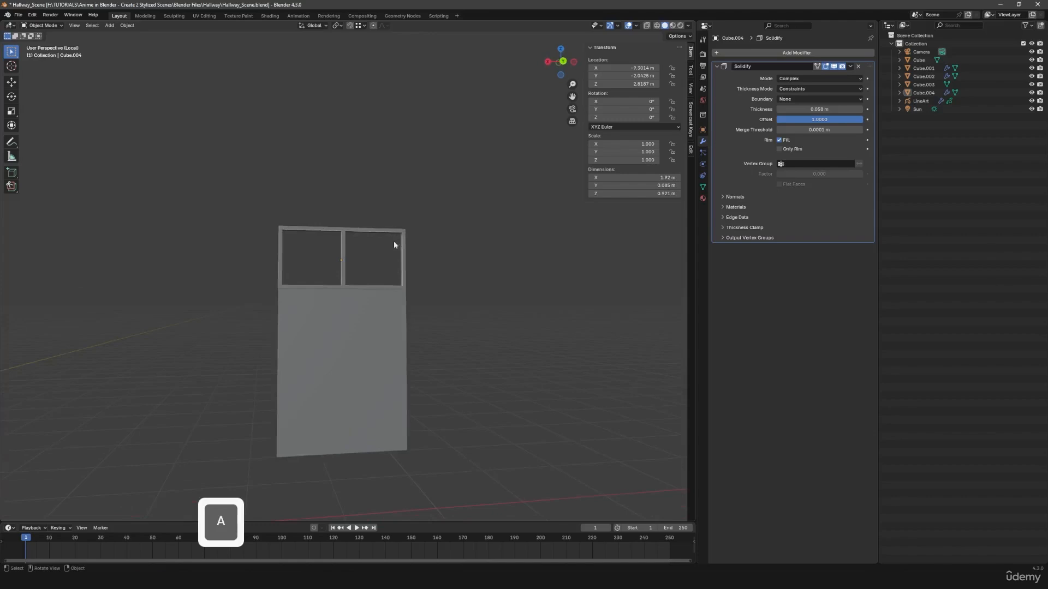
# - Duplicate the door panel's two vertical edges and top edge in place and separate them into a new object
pyautogui.scroll(3, 394, 296)
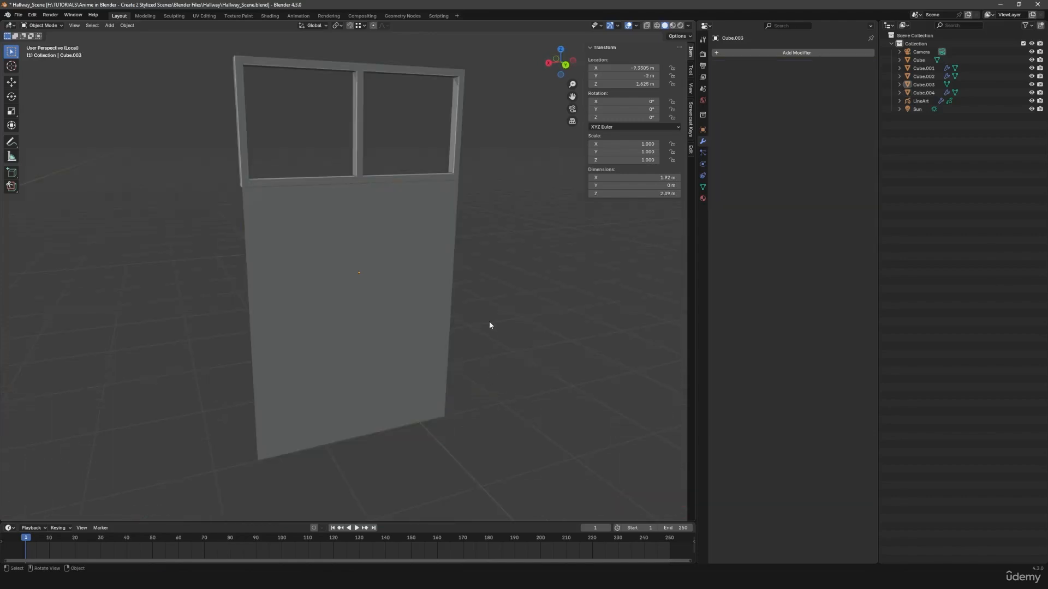
pyautogui.moveTo(489, 321); pyautogui.dragTo(494, 293, button='middle')
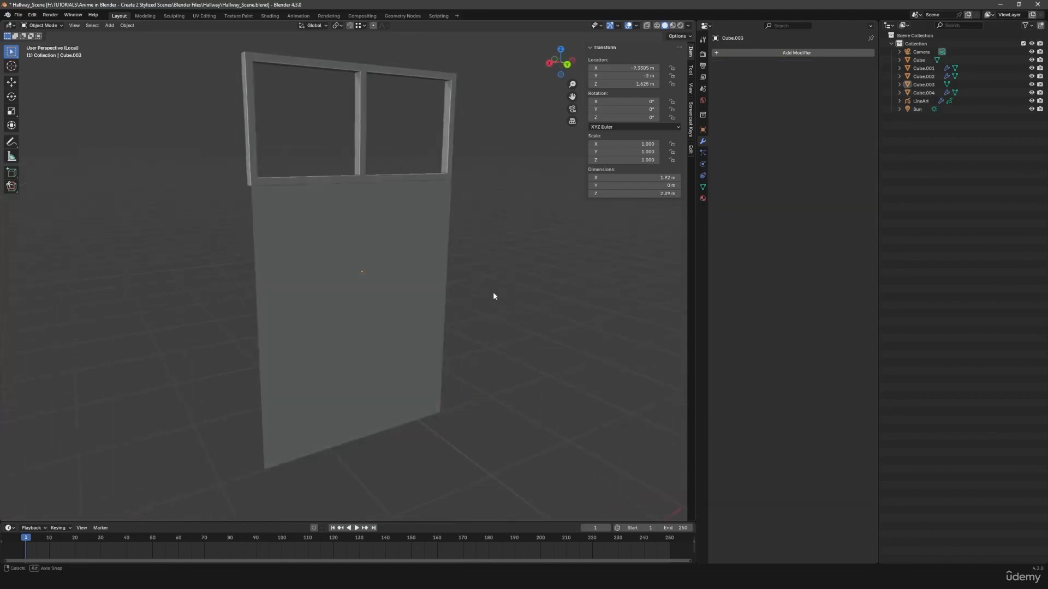
pyautogui.click(391, 263)
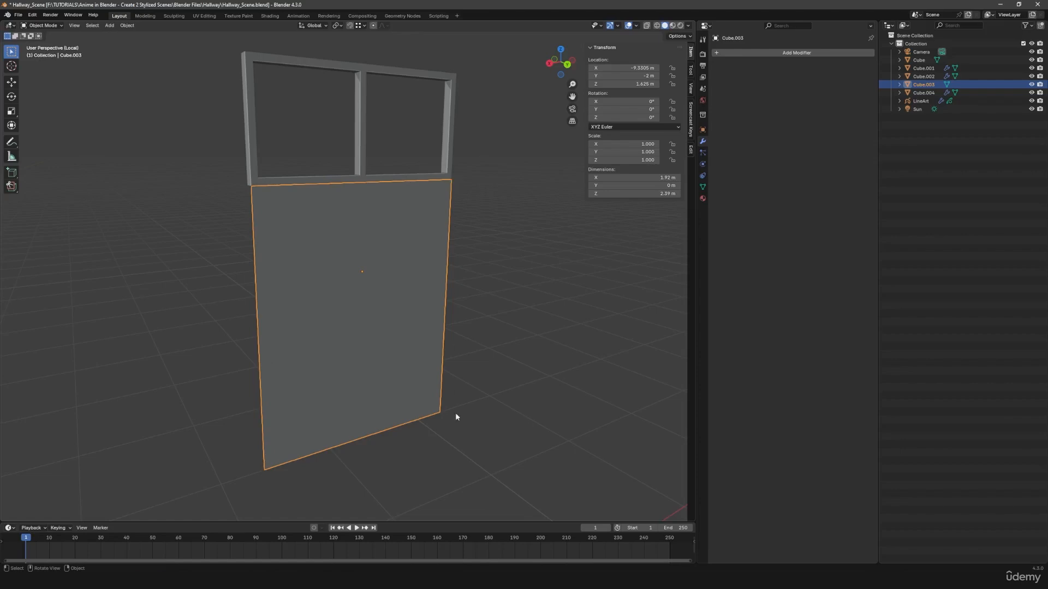
pyautogui.moveTo(456, 391); pyautogui.dragTo(440, 381, button='middle')
pyautogui.press('Tab')
pyautogui.press('2')
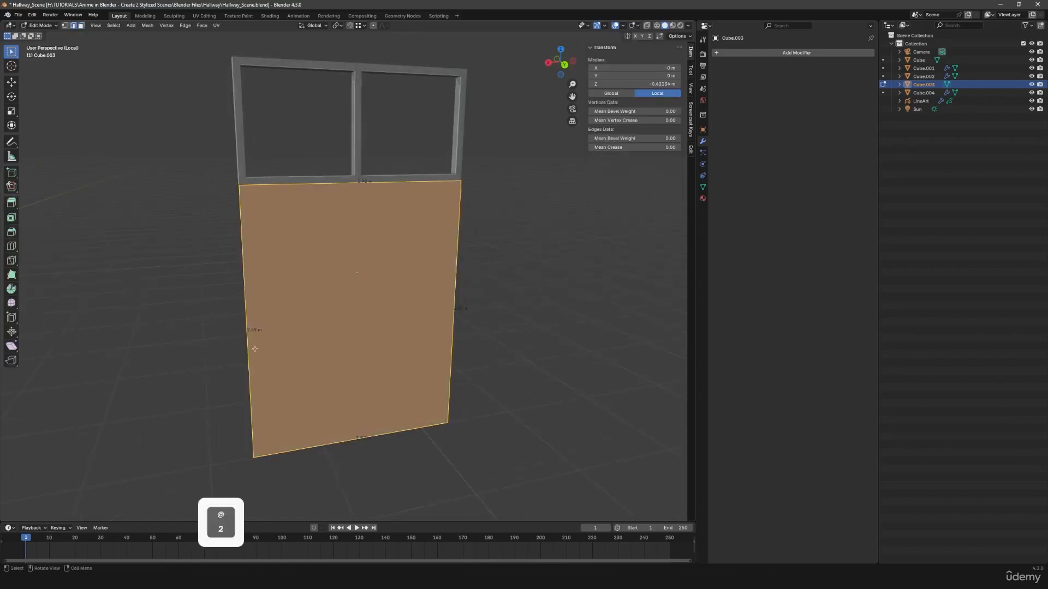
pyautogui.click(254, 348)
pyautogui.keyDown('shift'); pyautogui.click(286, 180); pyautogui.keyUp('shift')
pyautogui.keyDown('shift'); pyautogui.click(457, 248); pyautogui.keyUp('shift')
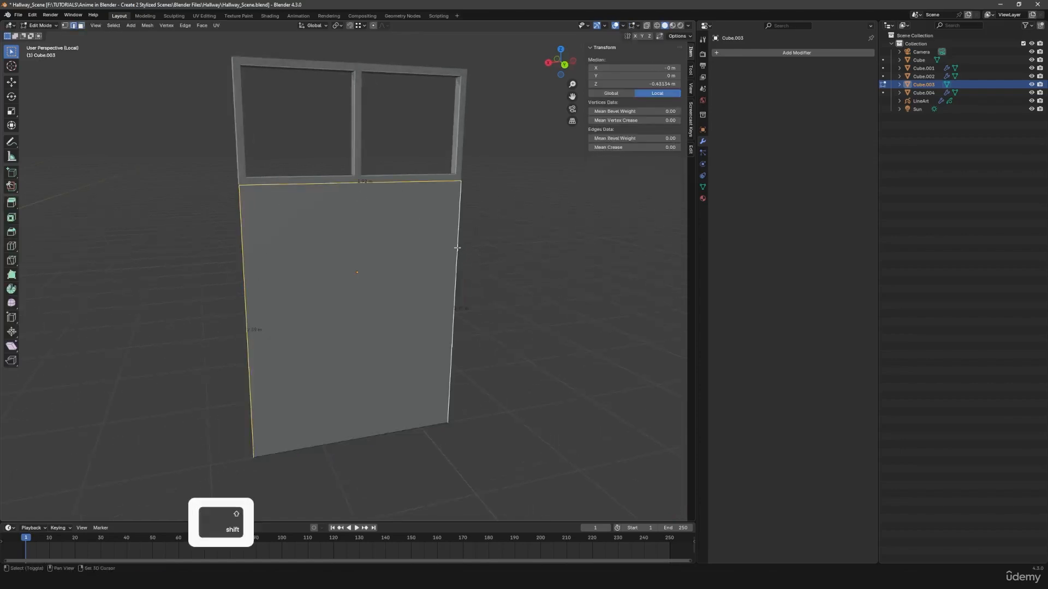
pyautogui.hotkey('shift', 'd')
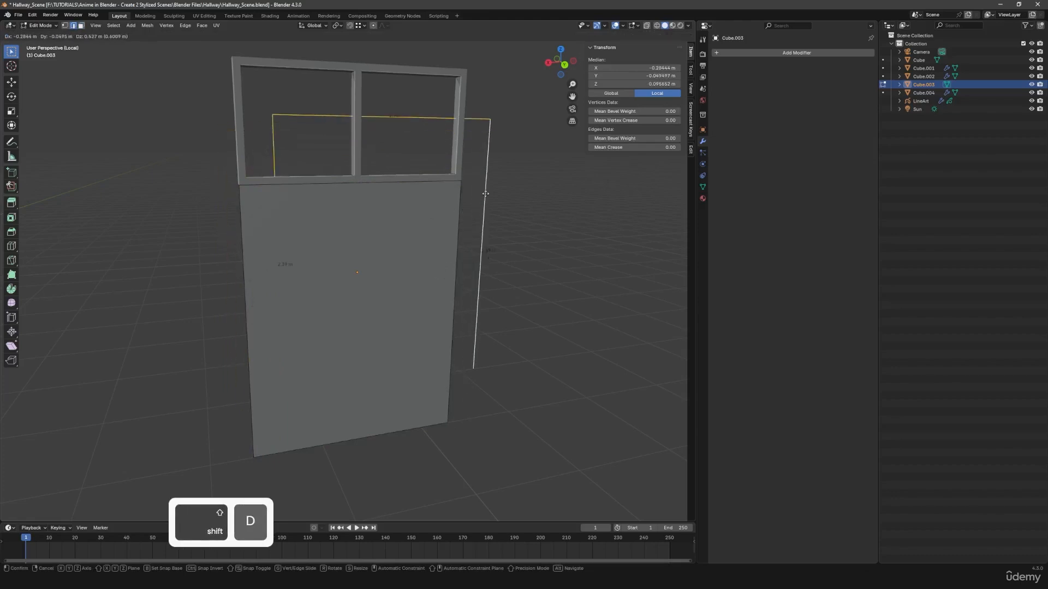
pyautogui.rightClick(487, 190)
pyautogui.press('p')
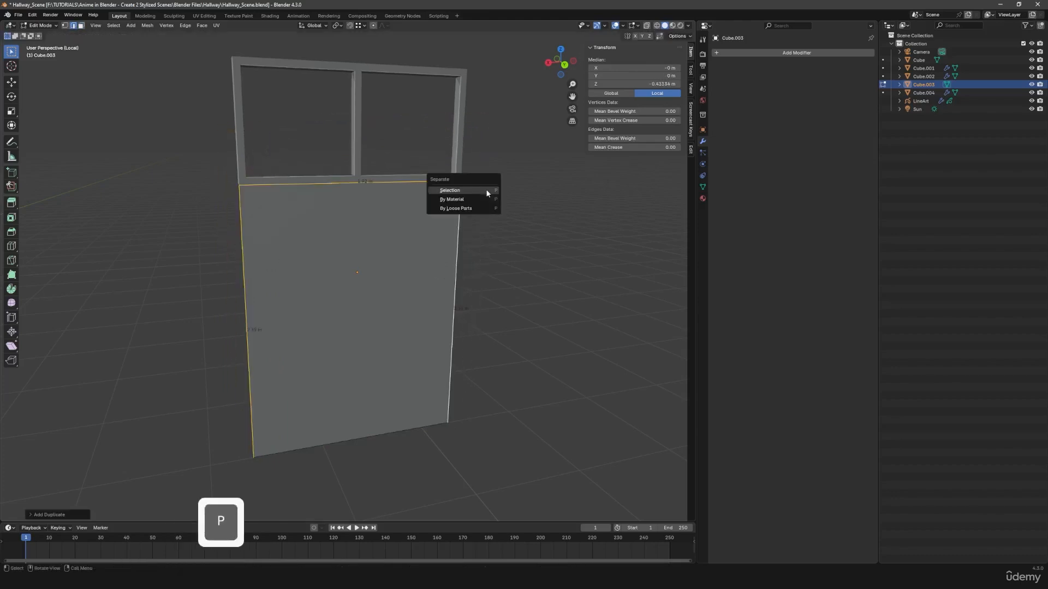
pyautogui.click(486, 190)
pyautogui.press('Tab')
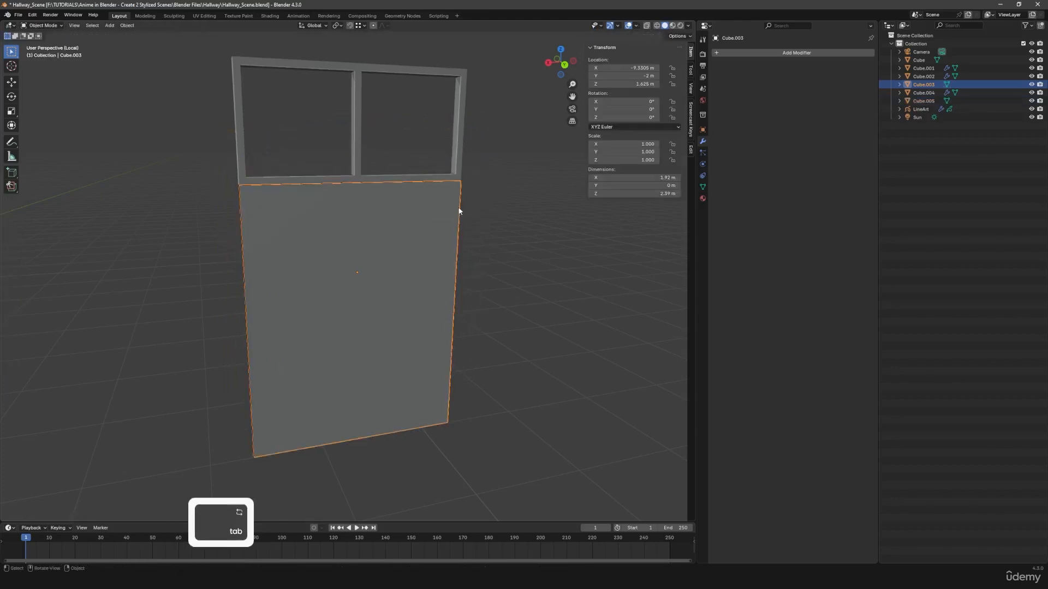
# - Extrude all edges of the separated door outline about 0.08 m along negative Y and return to Object Mode
pyautogui.click(458, 211)
pyautogui.press('Tab')
pyautogui.moveTo(430, 249); pyautogui.dragTo(480, 293, button='middle')
pyautogui.press('a')
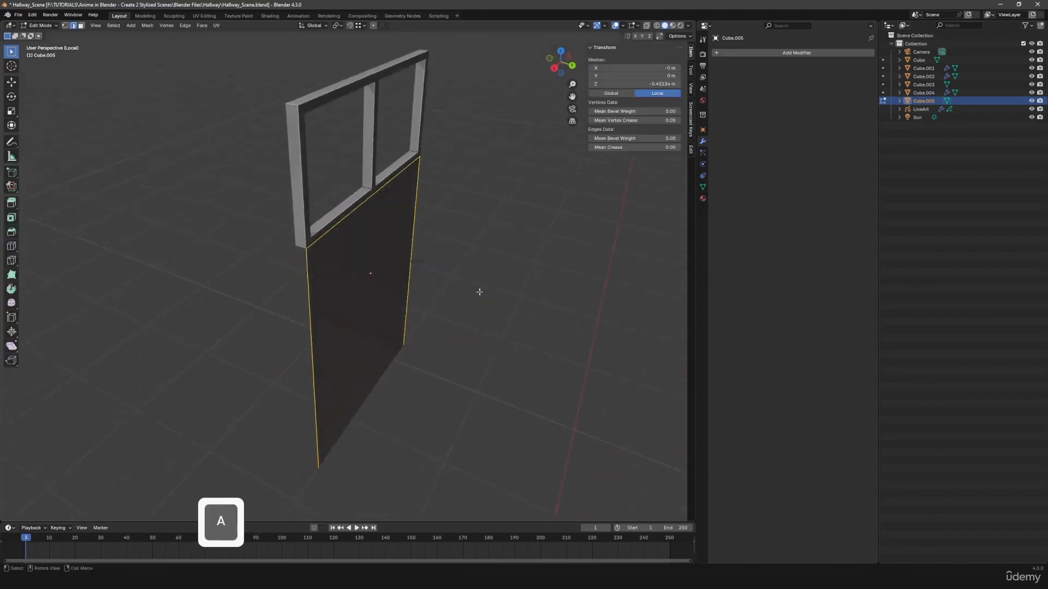
pyautogui.press('e')
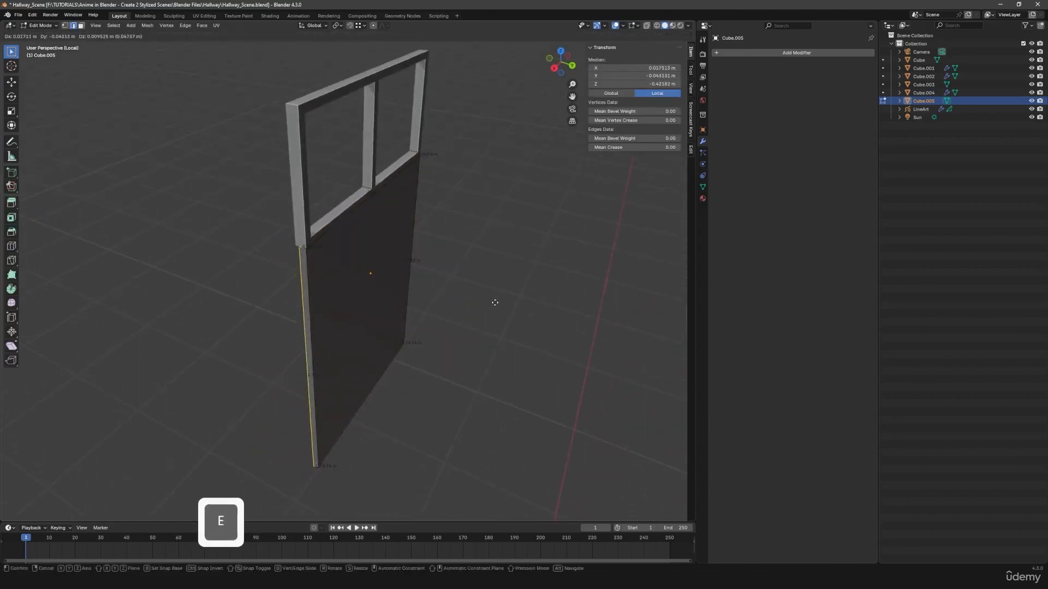
pyautogui.press('y')
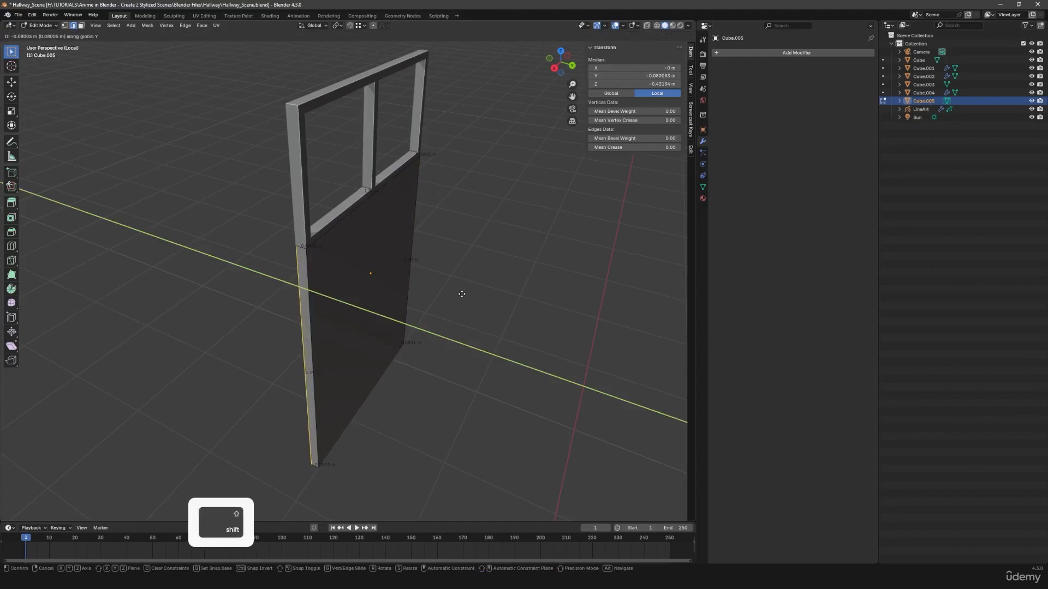
pyautogui.click(461, 294)
pyautogui.press('Tab')
# - Move the door panel about 0.13 m along negative Y and deselect everything
pyautogui.moveTo(464, 297); pyautogui.dragTo(441, 300, button='middle')
pyautogui.click(368, 283)
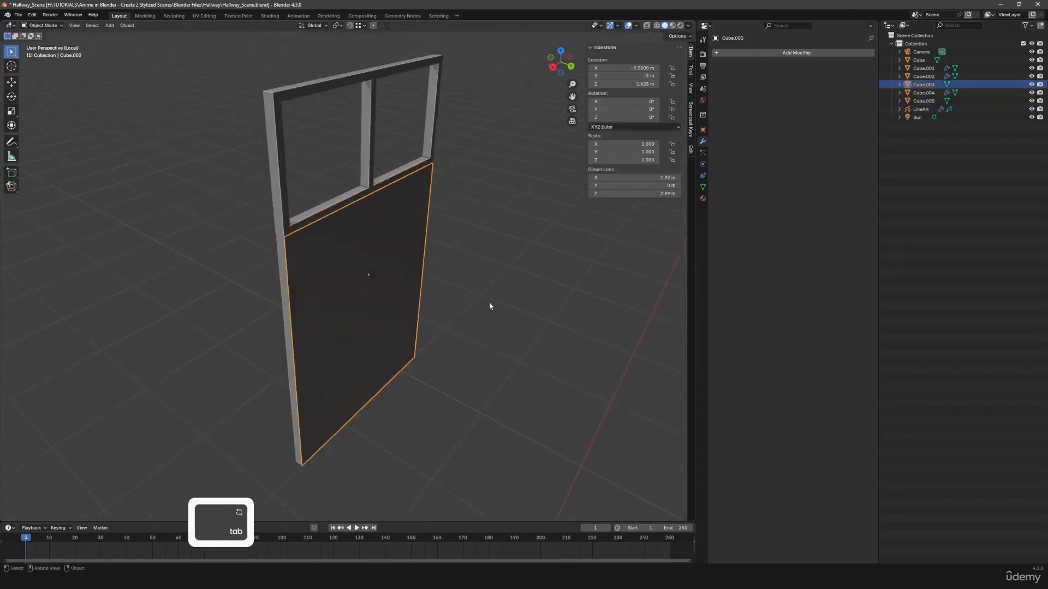
pyautogui.press('g')
pyautogui.press('x')
pyautogui.rightClick(489, 304)
pyautogui.press('g')
pyautogui.press('y')
pyautogui.click(382, 245)
pyautogui.press('a')
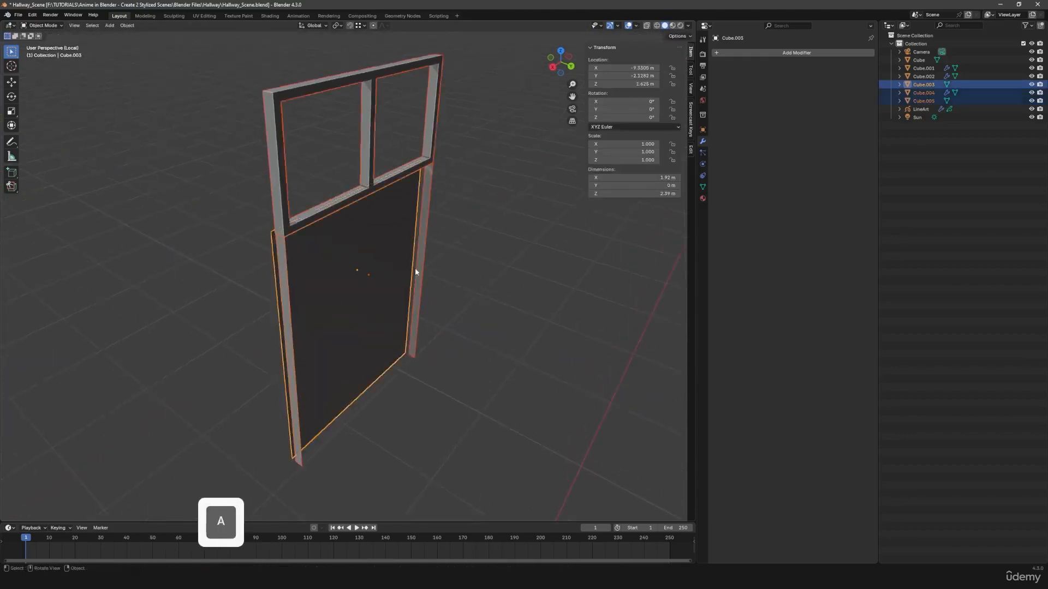
pyautogui.press('a')
# - Add a Solidify modifier to the door frame outline, apply the object's scale and set the thickness to about 0.066 m
pyautogui.moveTo(425, 283); pyautogui.dragTo(394, 269, button='middle')
pyautogui.click(454, 215)
pyautogui.click(760, 53)
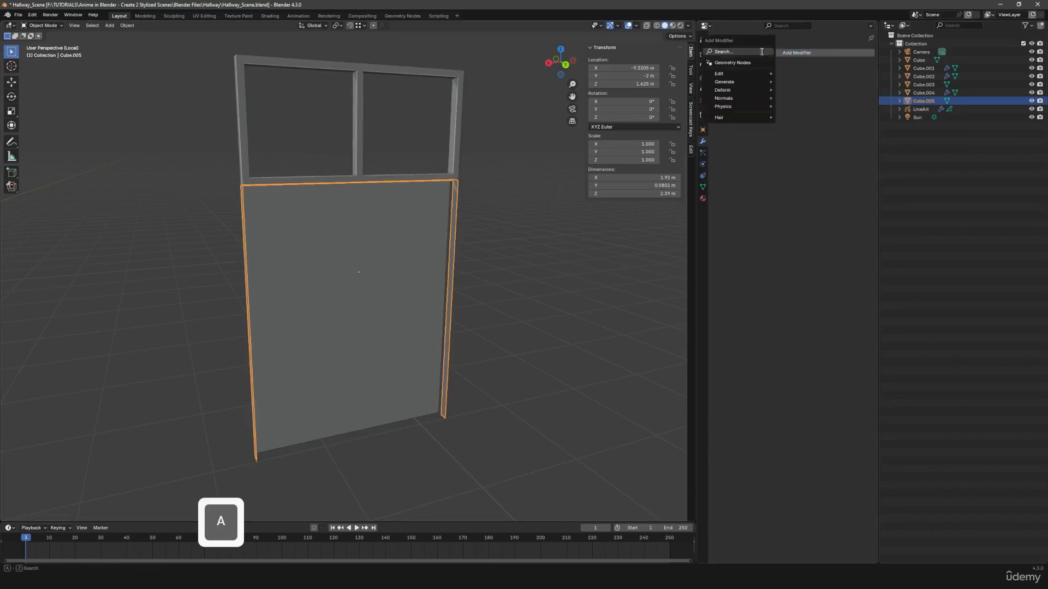
pyautogui.press('Return')
pyautogui.hotkey('ctrl', 'a')
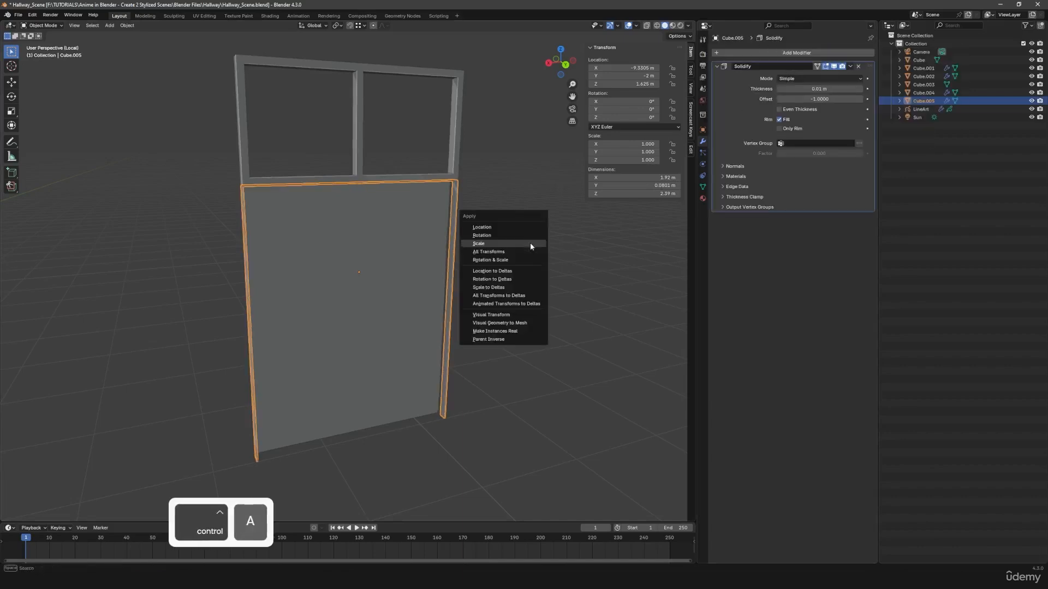
pyautogui.click(529, 243)
pyautogui.keyDown('shift'); pyautogui.moveTo(820, 89); pyautogui.dragTo(850, 89); pyautogui.keyUp('shift')
pyautogui.press('a')
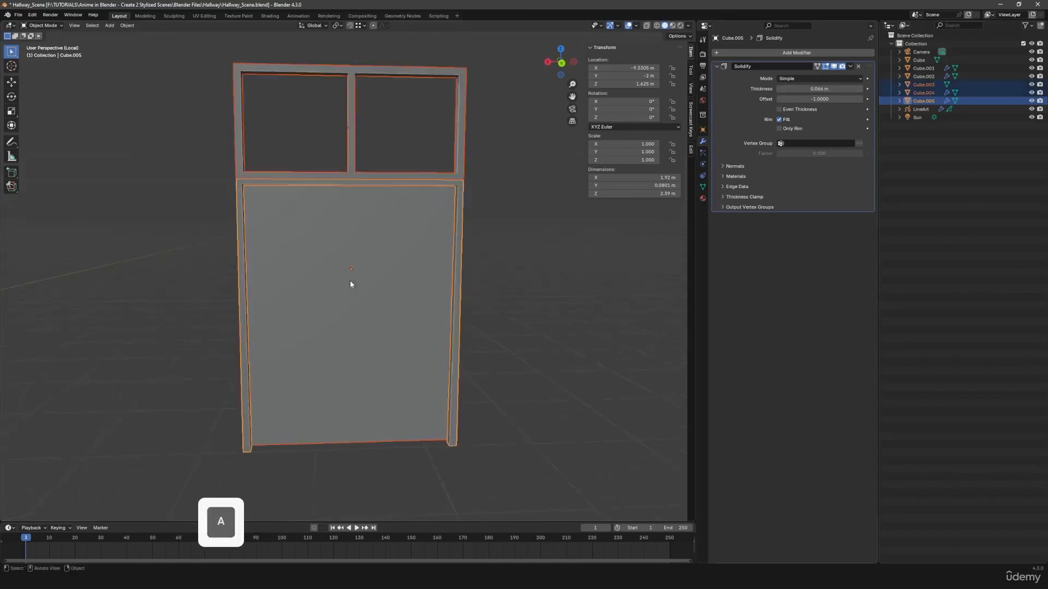
# - Deselect everything, switch the door frame's Solidify modifier to Complex mode and set its thickness to about 0.061 m
pyautogui.press('a')
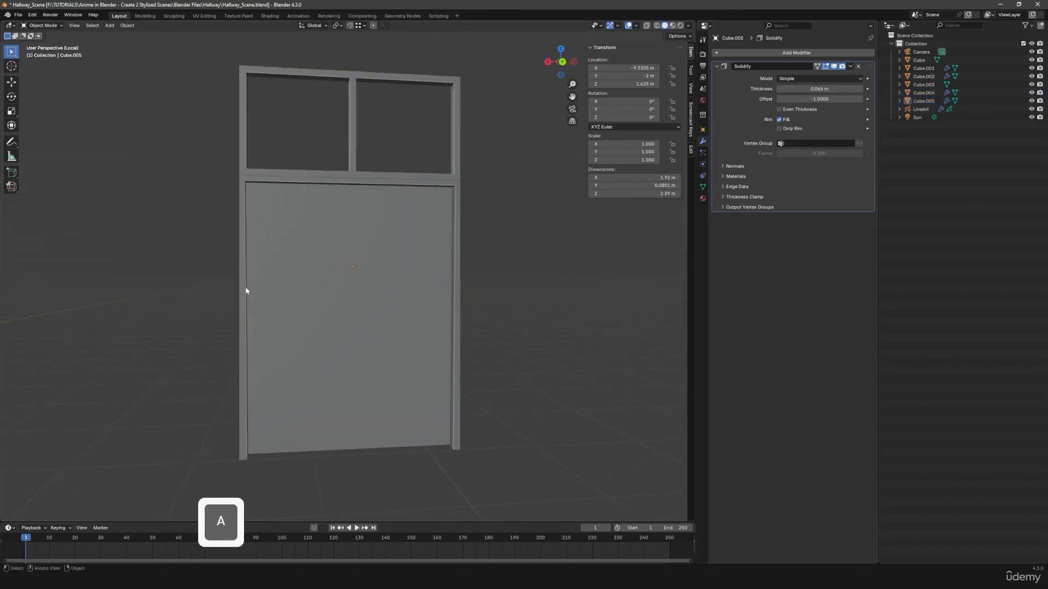
pyautogui.moveTo(248, 182); pyautogui.dragTo(452, 192, button='middle')
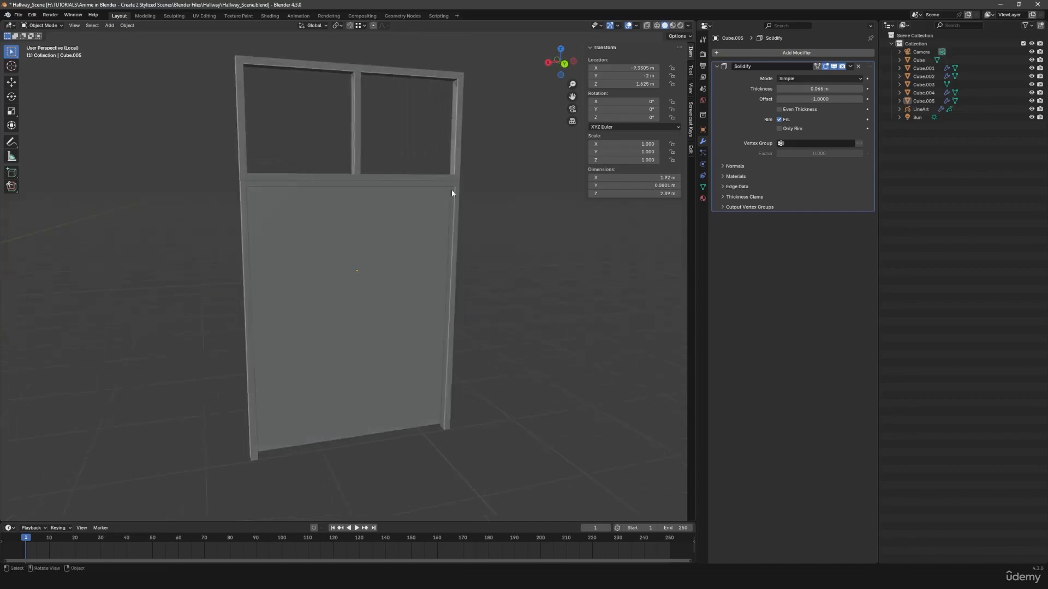
pyautogui.click(801, 78)
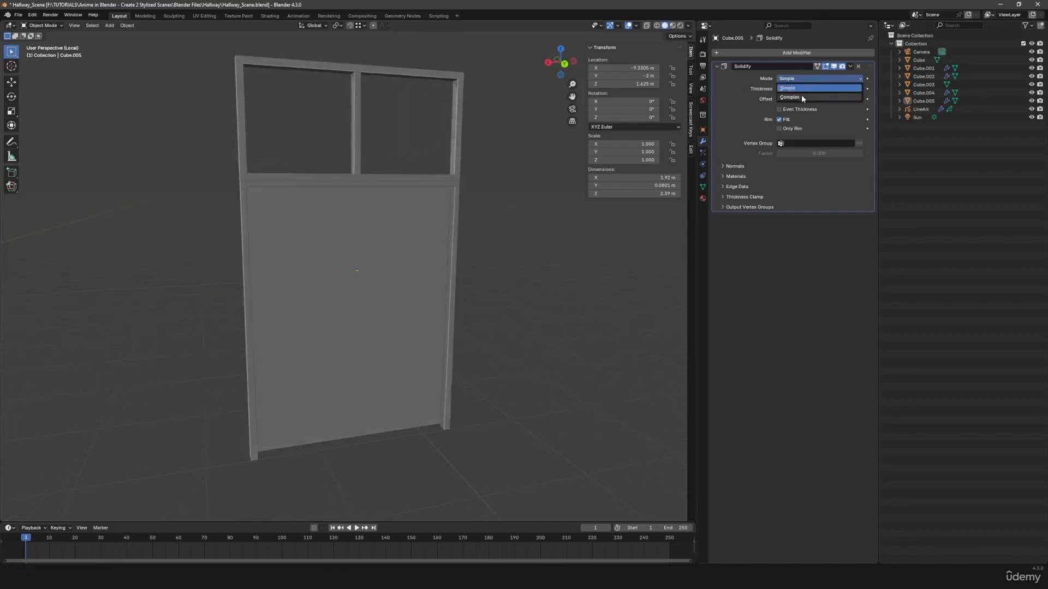
pyautogui.click(801, 94)
pyautogui.moveTo(469, 240); pyautogui.dragTo(485, 257, button='middle')
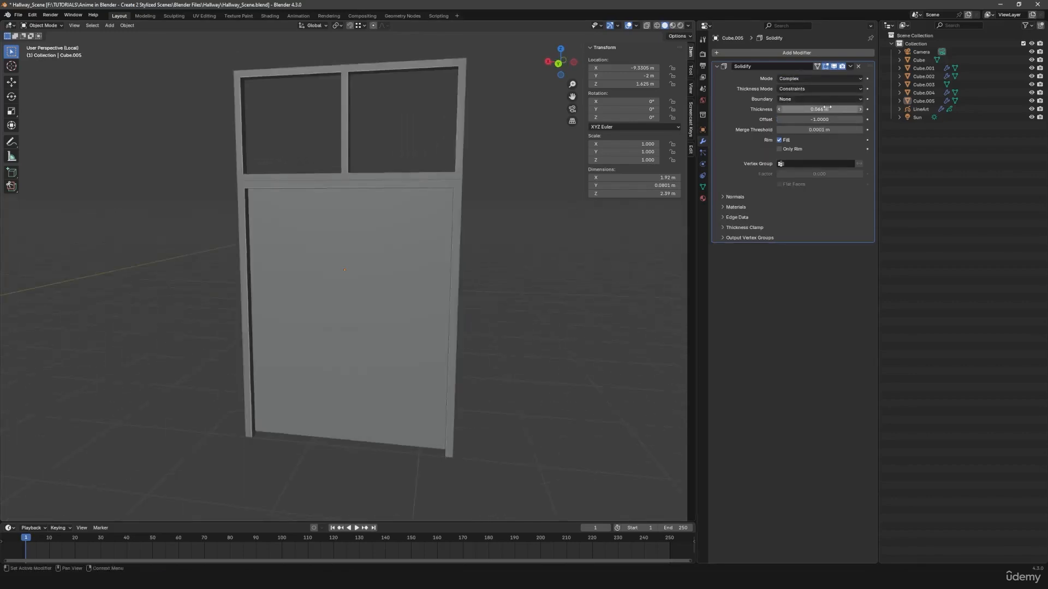
pyautogui.moveTo(825, 108); pyautogui.dragTo(804, 109)
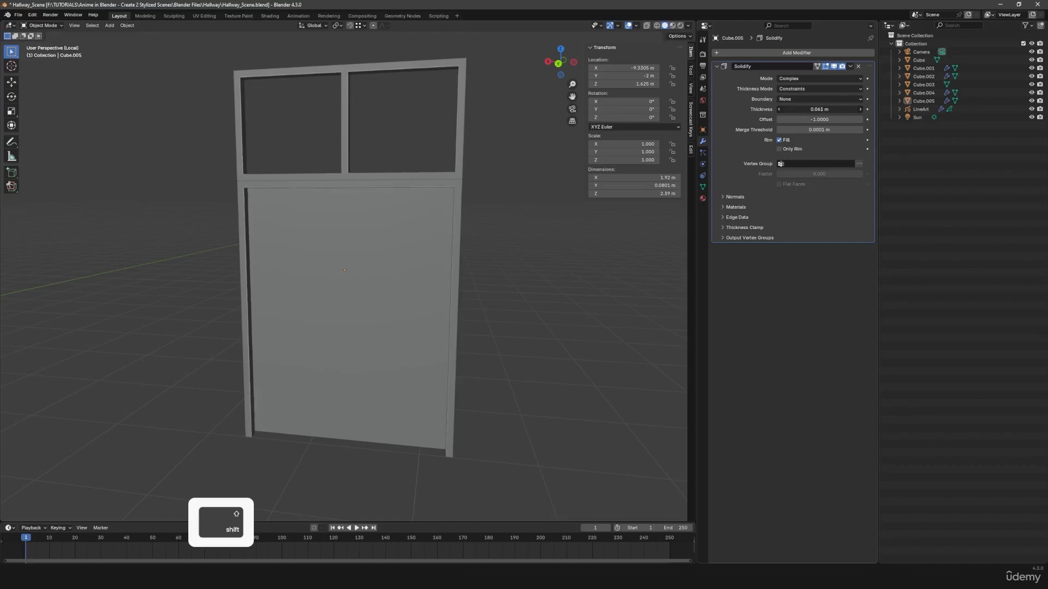
pyautogui.press('a')
pyautogui.press('a')
pyautogui.moveTo(281, 249); pyautogui.dragTo(358, 250, button='middle')
pyautogui.scroll(-3, 362, 248)
pyautogui.press('a')
pyautogui.press('a')
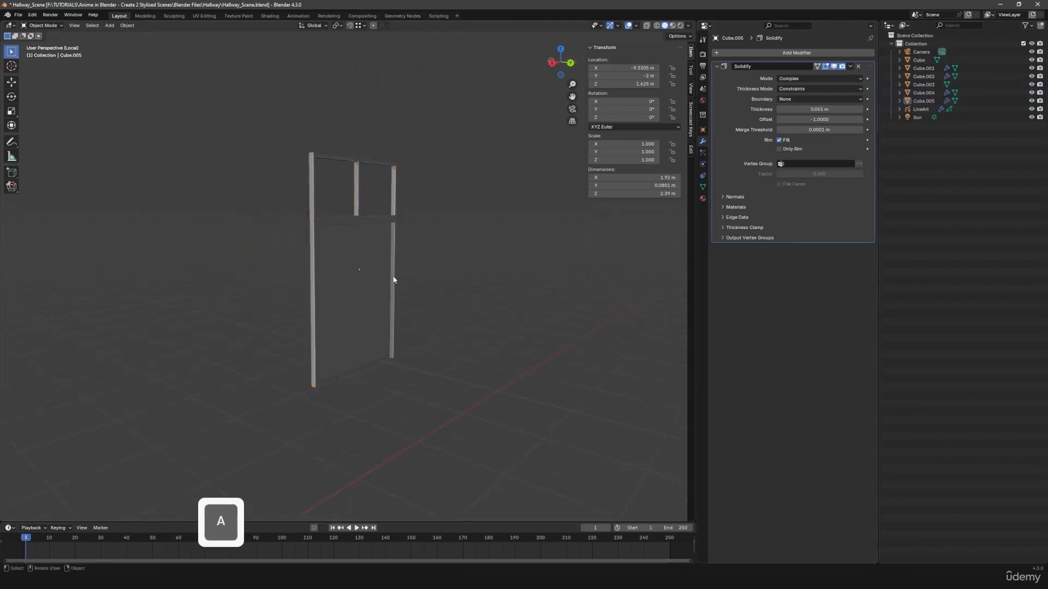
# - Add a Bevel modifier to the door frame, apply the object's scale and set the bevel amount to about 0.003 m
pyautogui.moveTo(394, 280); pyautogui.dragTo(378, 274, button='middle')
pyautogui.click(399, 224)
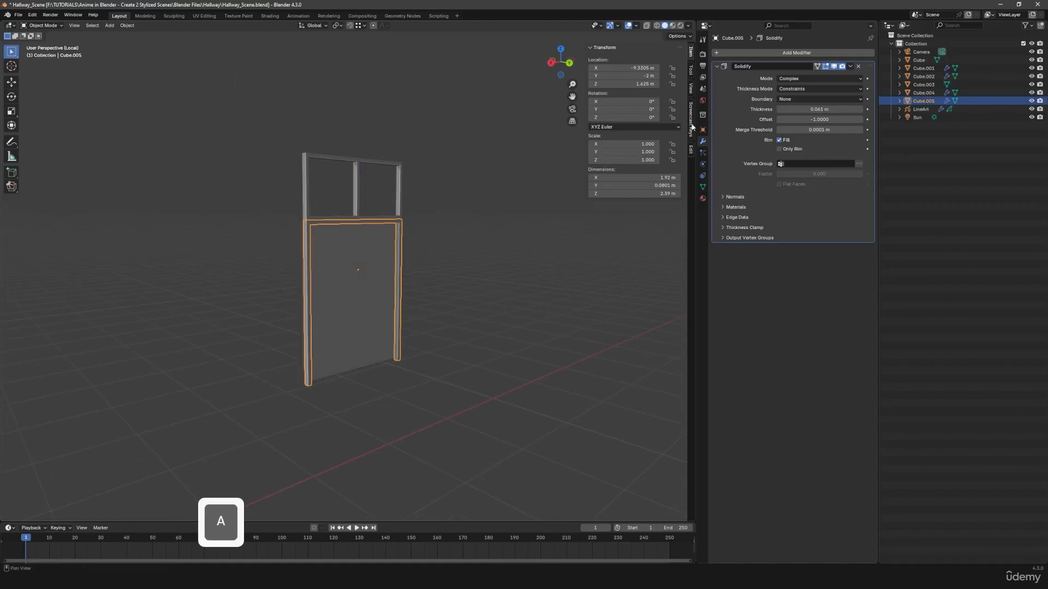
pyautogui.click(771, 52)
pyautogui.click(830, 74)
pyautogui.scroll(2, 413, 243)
pyautogui.hotkey('ctrl', 'a')
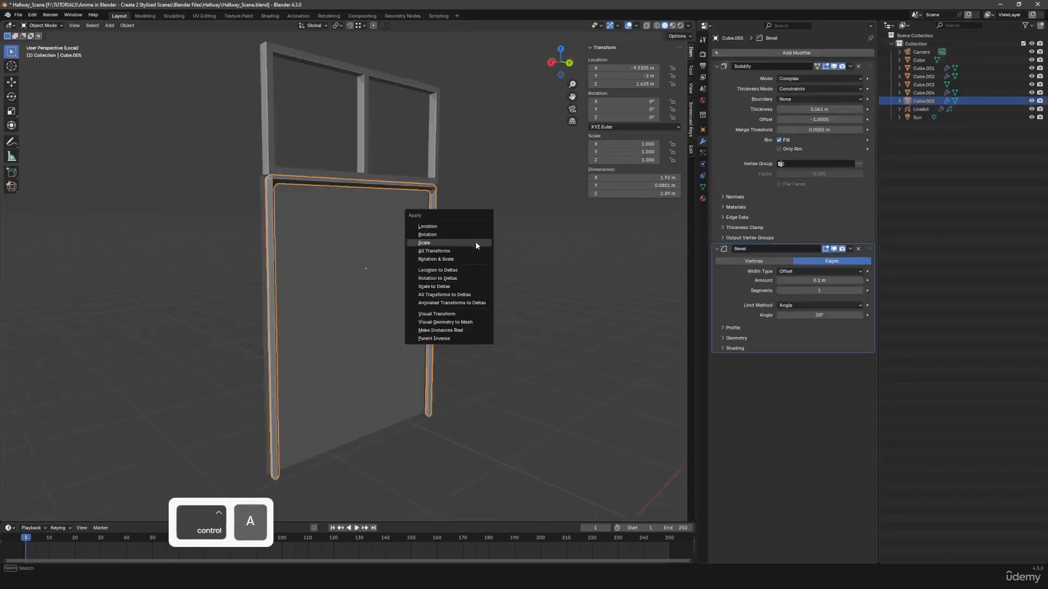
pyautogui.click(476, 242)
pyautogui.keyDown('shift'); pyautogui.moveTo(819, 281); pyautogui.dragTo(781, 281); pyautogui.keyUp('shift')
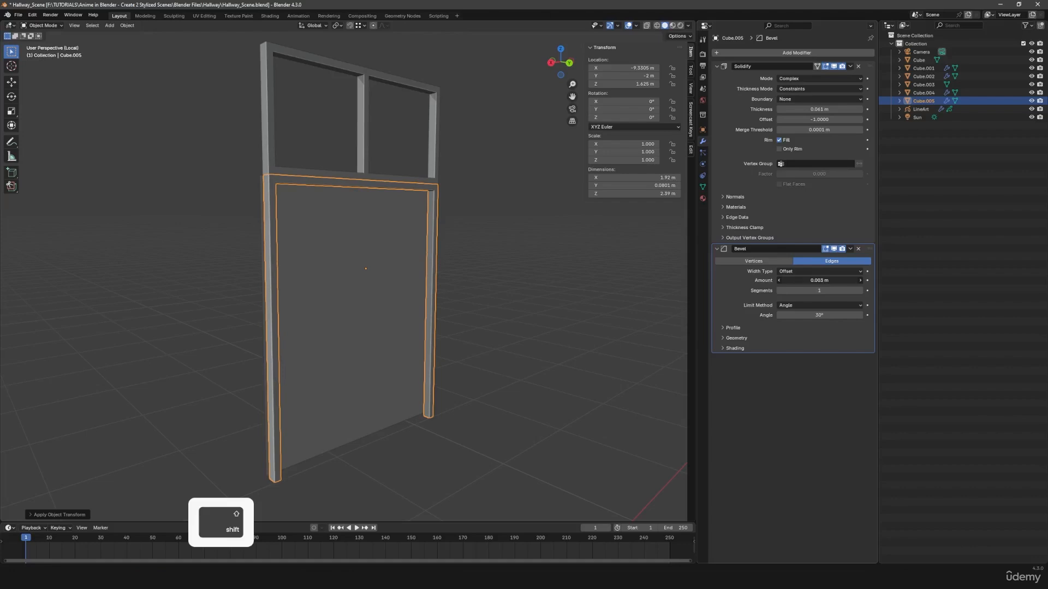
pyautogui.click(819, 349)
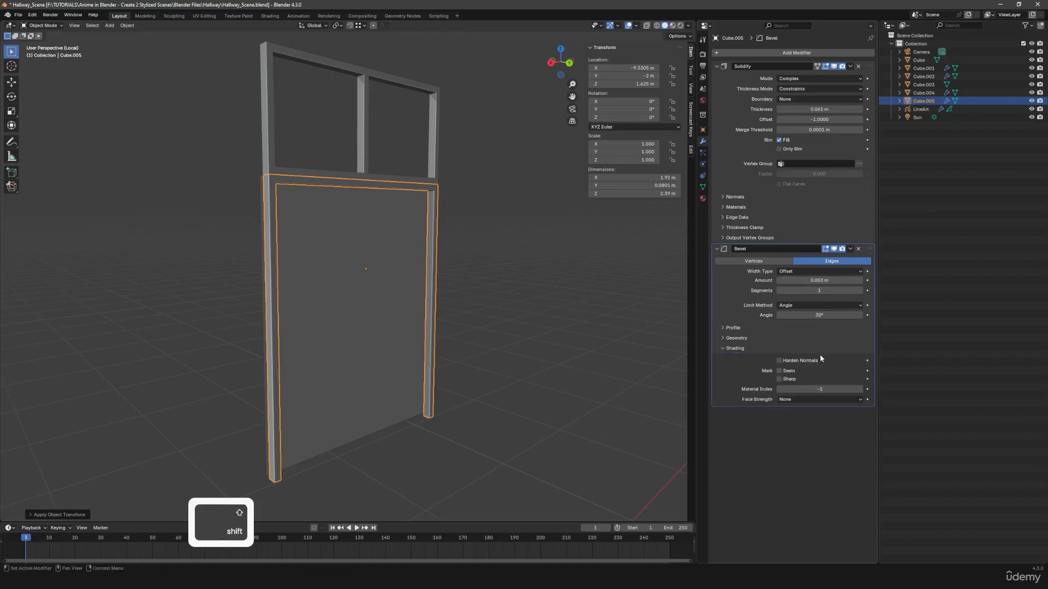
# - Add a Bevel modifier to the transom window frame, apply its scale, set the amount to about 0.004 m and deselect everything
pyautogui.click(276, 174)
pyautogui.click(782, 54)
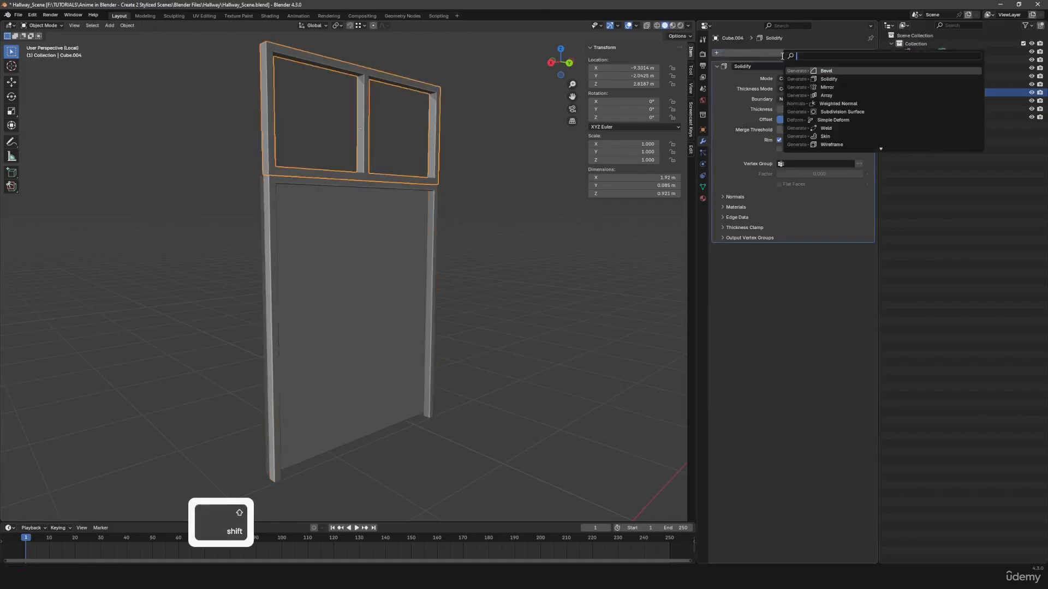
pyautogui.click(825, 72)
pyautogui.hotkey('ctrl', 'a')
pyautogui.click(469, 202)
pyautogui.moveTo(818, 281)
pyautogui.keyDown('shift'); pyautogui.mouseDown()
pyautogui.moveTo(786, 280)
pyautogui.moveTo(821, 280)
pyautogui.mouseUp(); pyautogui.keyUp('shift')
pyautogui.press('a')
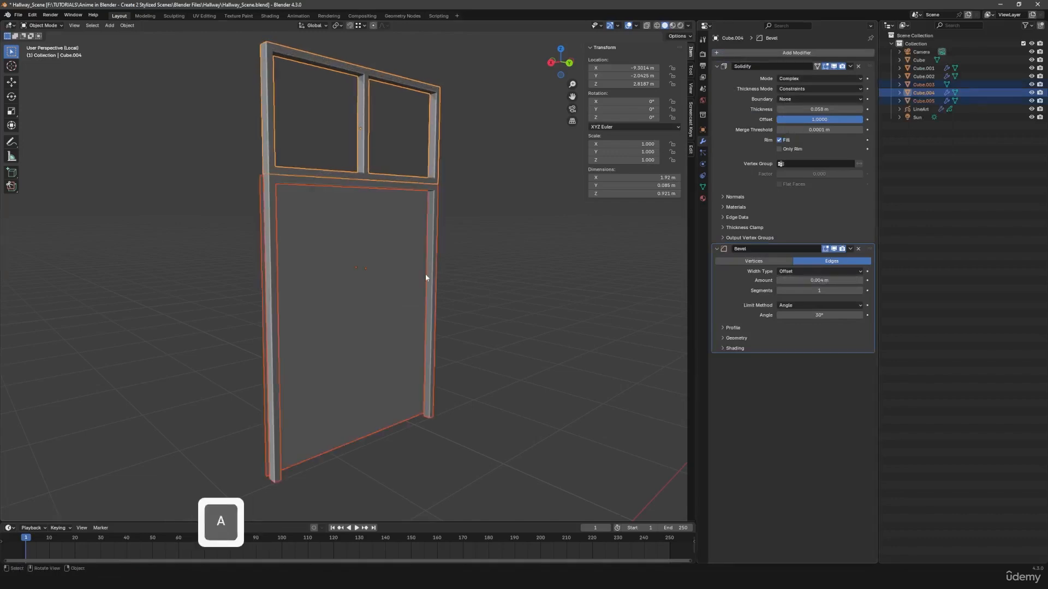
pyautogui.press('a')
# - Move the door panel about 0.097 m along positive Y and deselect everything
pyautogui.moveTo(425, 274); pyautogui.dragTo(384, 283, button='middle')
pyautogui.scroll(-6, 365, 282)
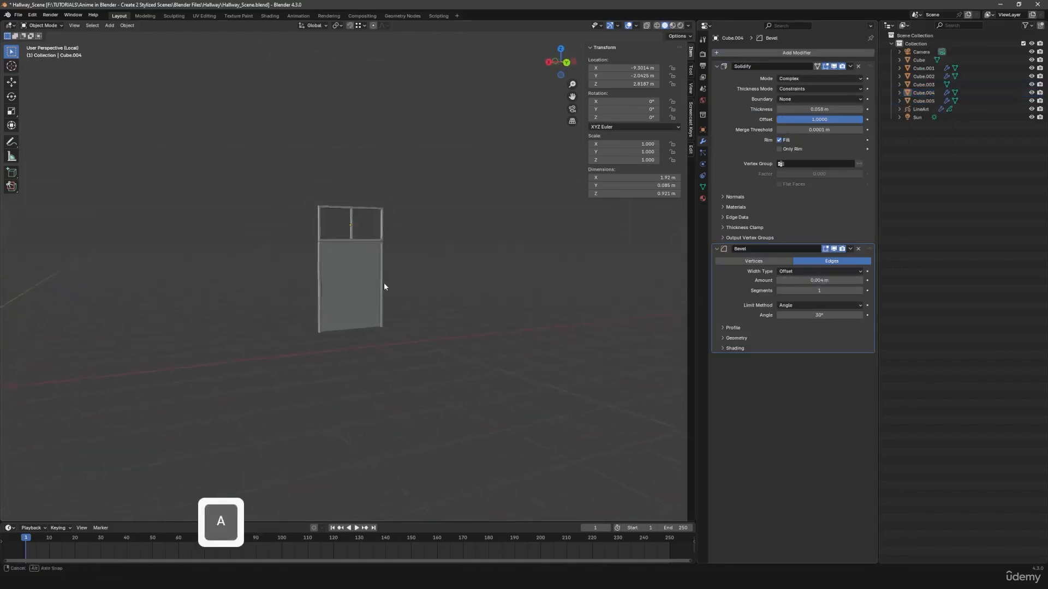
pyautogui.scroll(3, 384, 282)
pyautogui.click(407, 301)
pyautogui.scroll(2, 413, 293)
pyautogui.press('g')
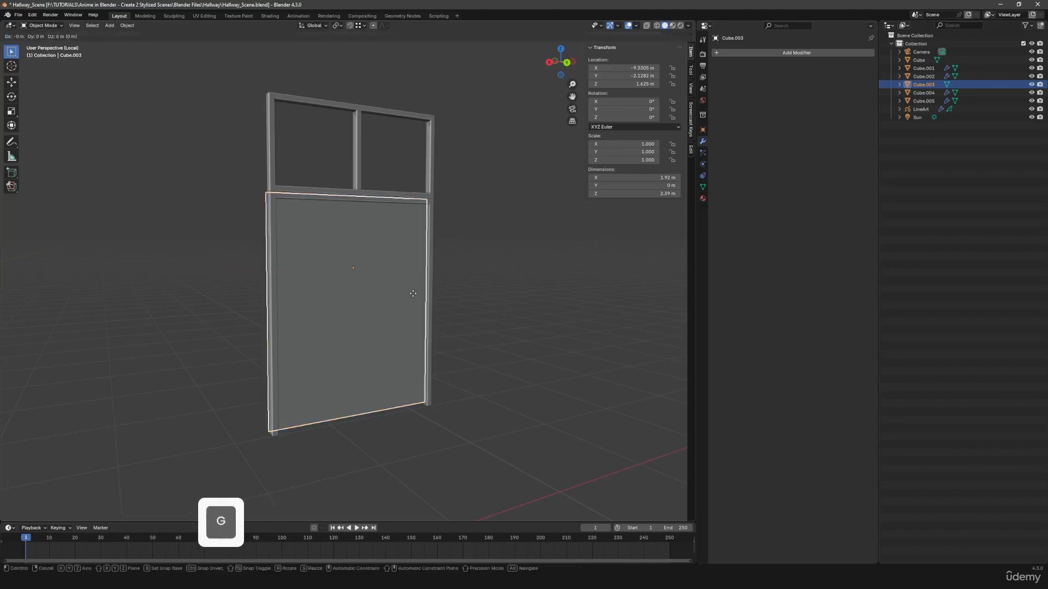
pyautogui.press('y')
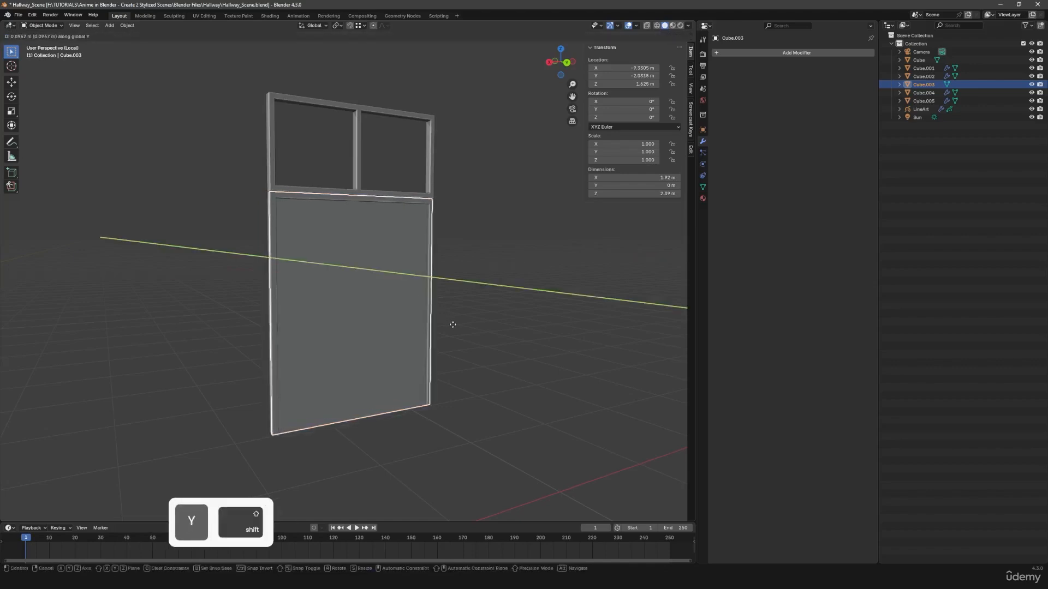
pyautogui.click(453, 325)
pyautogui.press('a')
pyautogui.press('a')
pyautogui.moveTo(453, 324); pyautogui.dragTo(401, 316, button='middle')
pyautogui.scroll(-4, 401, 315)
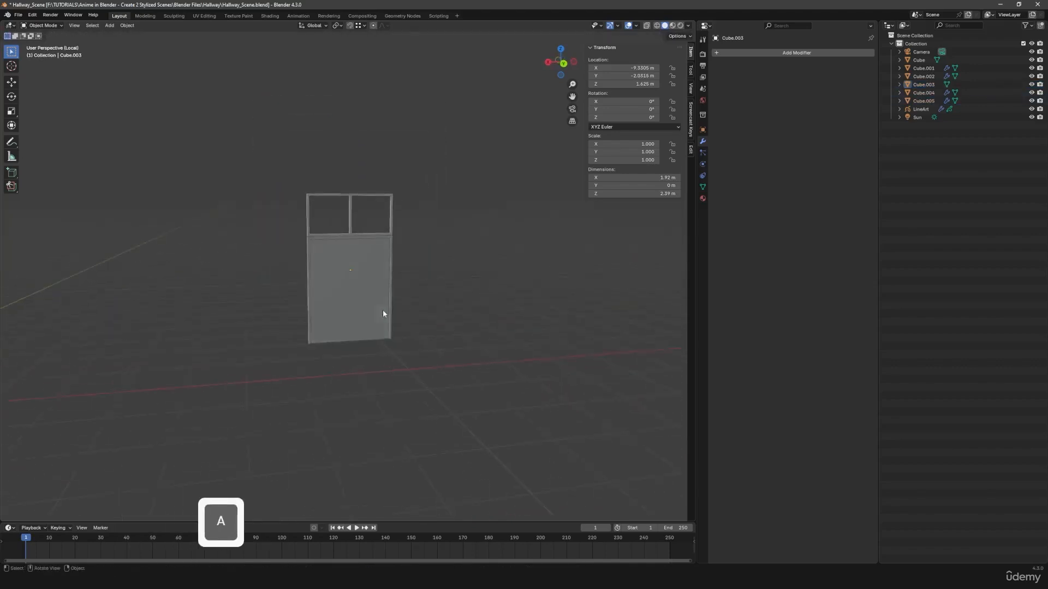
pyautogui.scroll(5, 416, 335)
# - Put the door panel into vertex editing with X-ray display on and check the snap target options
pyautogui.press('Tab')
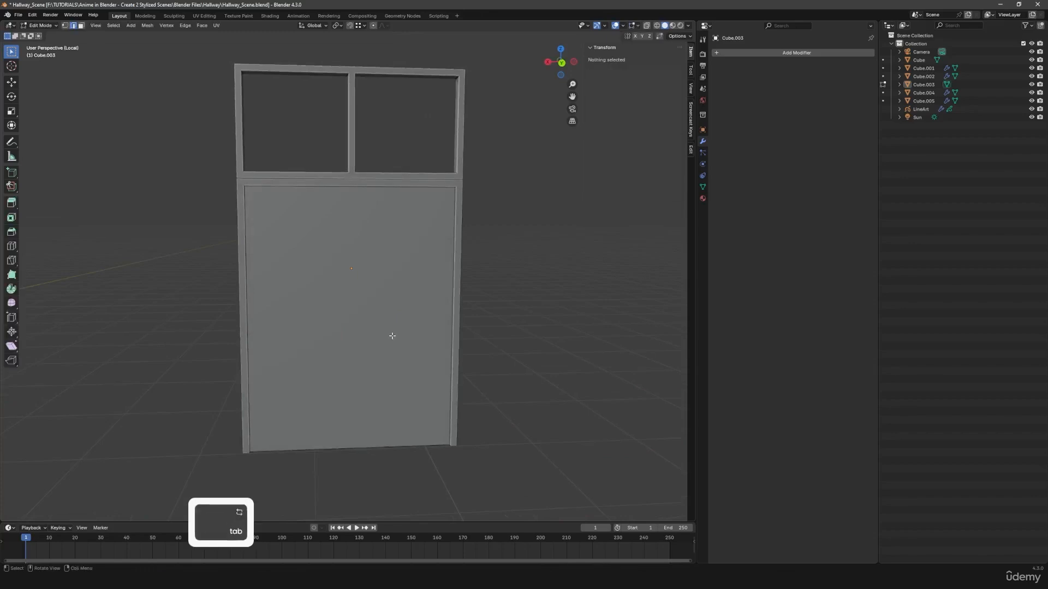
pyautogui.press('Tab')
pyautogui.click(380, 296)
pyautogui.press('Tab')
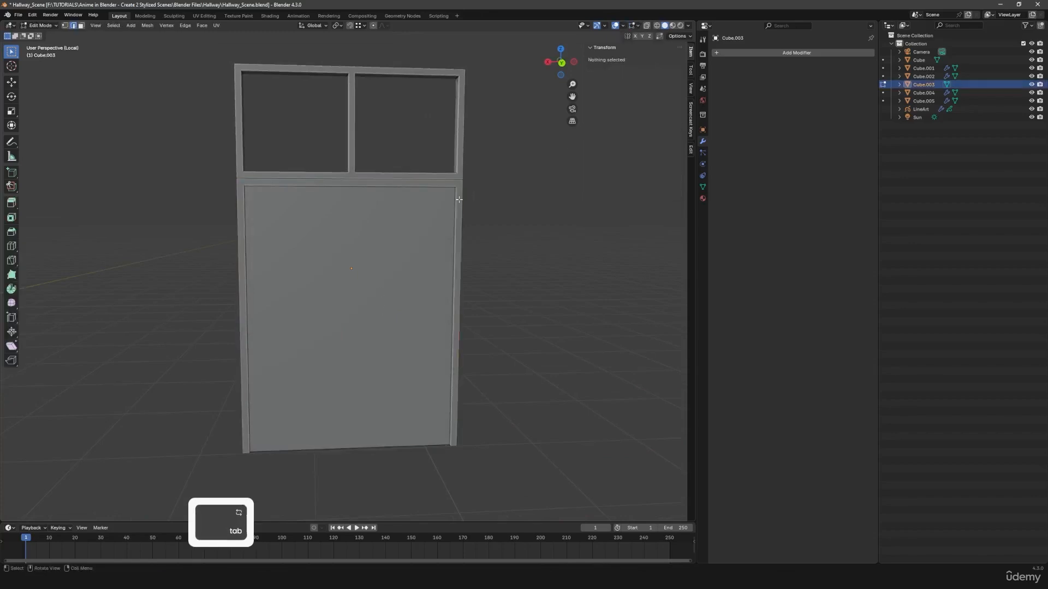
pyautogui.press('1')
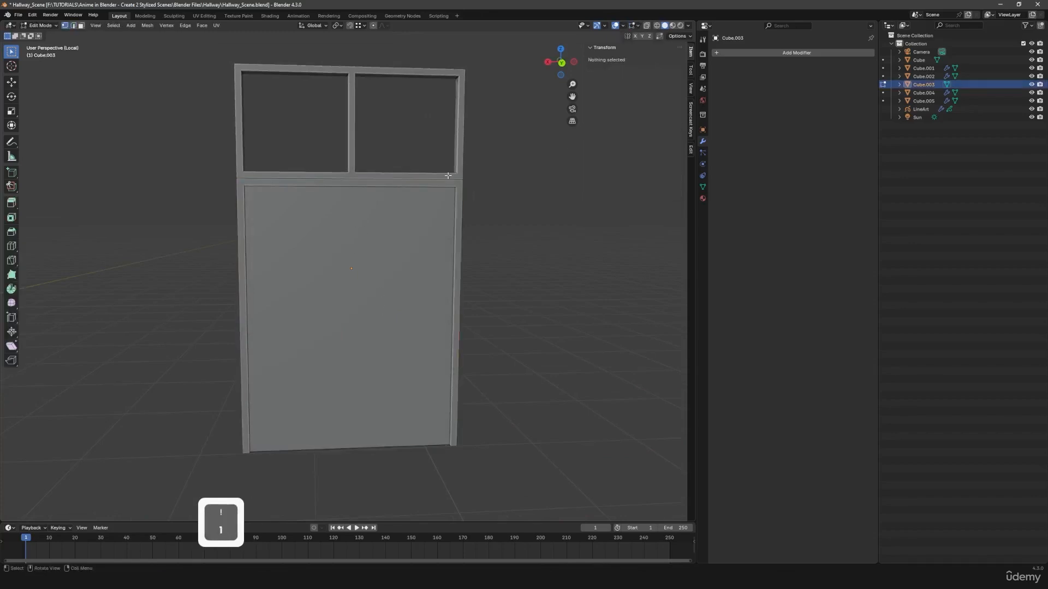
pyautogui.click(648, 27)
pyautogui.click(359, 26)
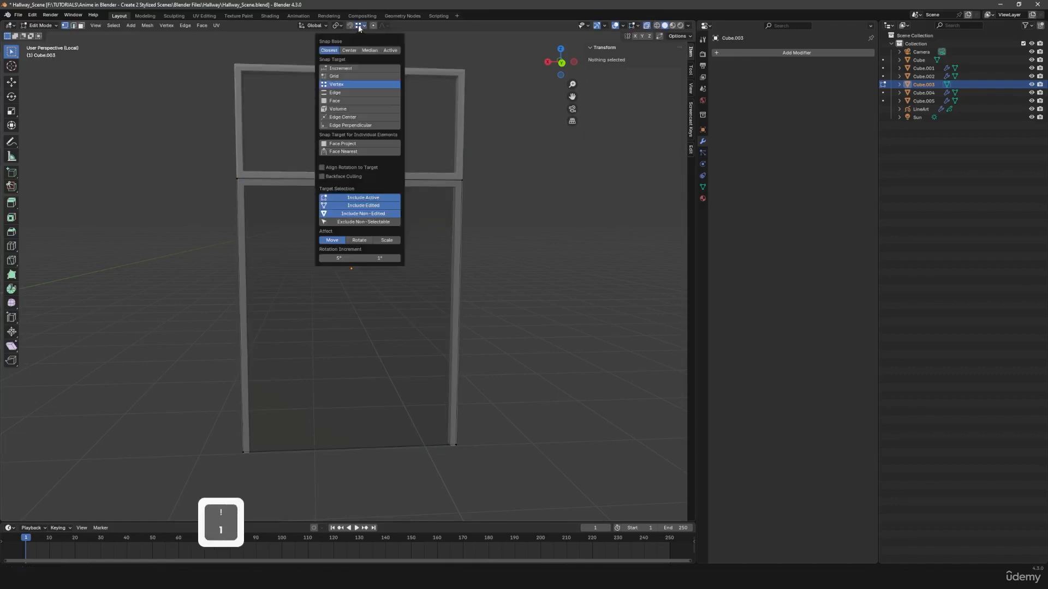
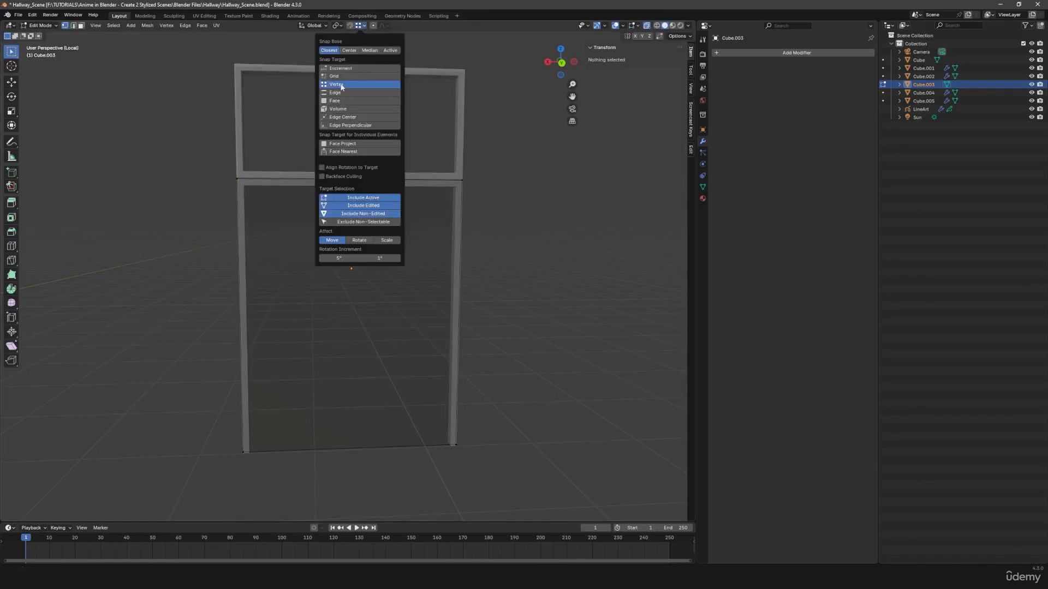
# - Move the door panel's positive-X vertical edge inward about 0.061 m along X, snapping it to the frame's inner corner
pyautogui.moveTo(211, 150); pyautogui.dragTo(271, 477)
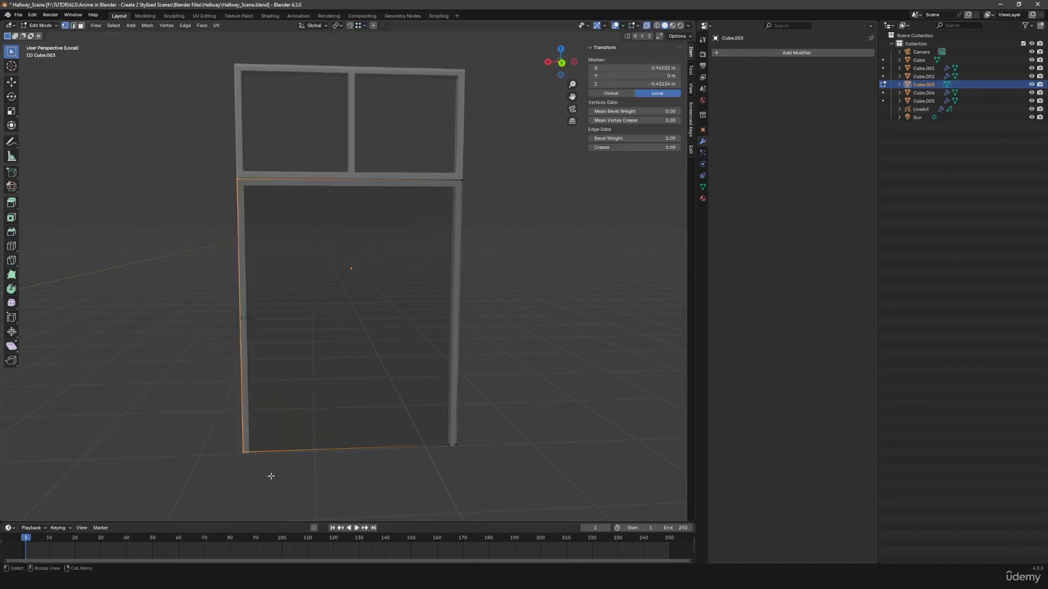
pyautogui.moveTo(217, 163); pyautogui.dragTo(268, 493)
pyautogui.press('g')
pyautogui.press('x')
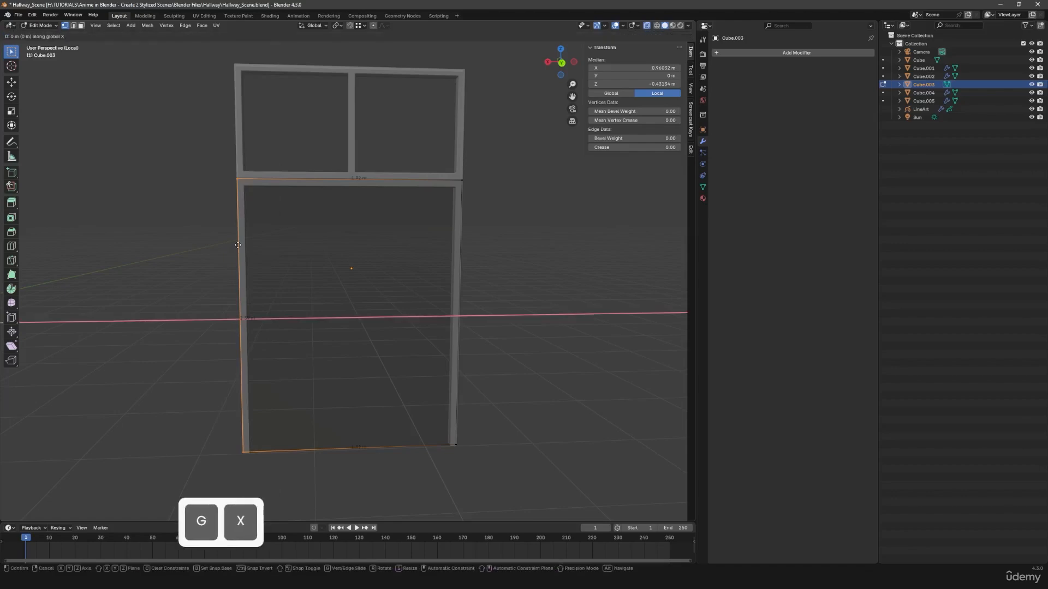
pyautogui.press('ctrl')
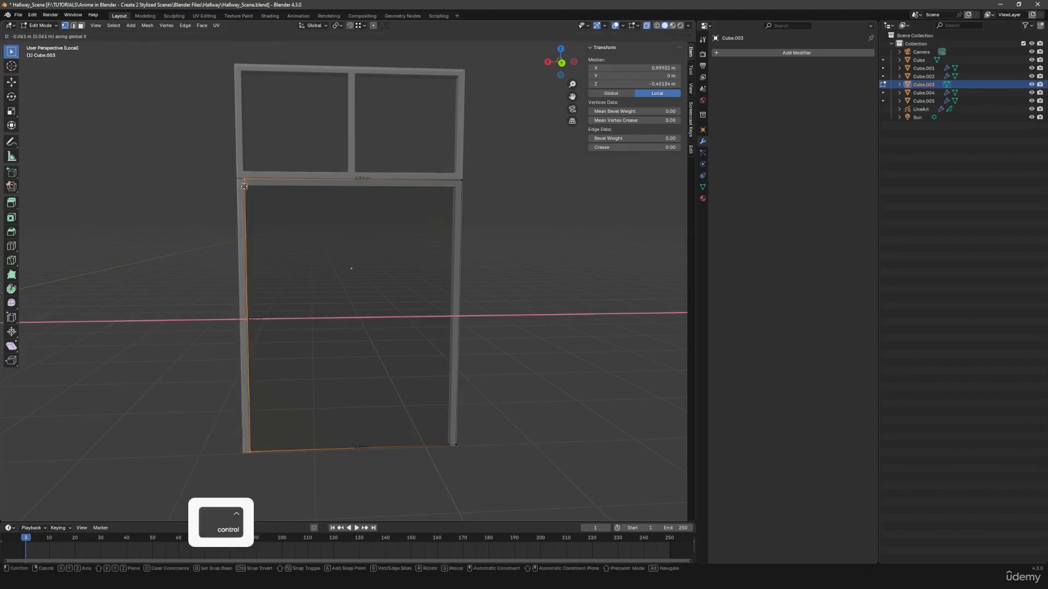
pyautogui.click(244, 186)
# - Move the door panel's negative-X vertical edge inward along X, snapping it to the frame's inner corner
pyautogui.moveTo(433, 150); pyautogui.dragTo(499, 490)
pyautogui.press('g')
pyautogui.press('x')
pyautogui.press('ctrl')
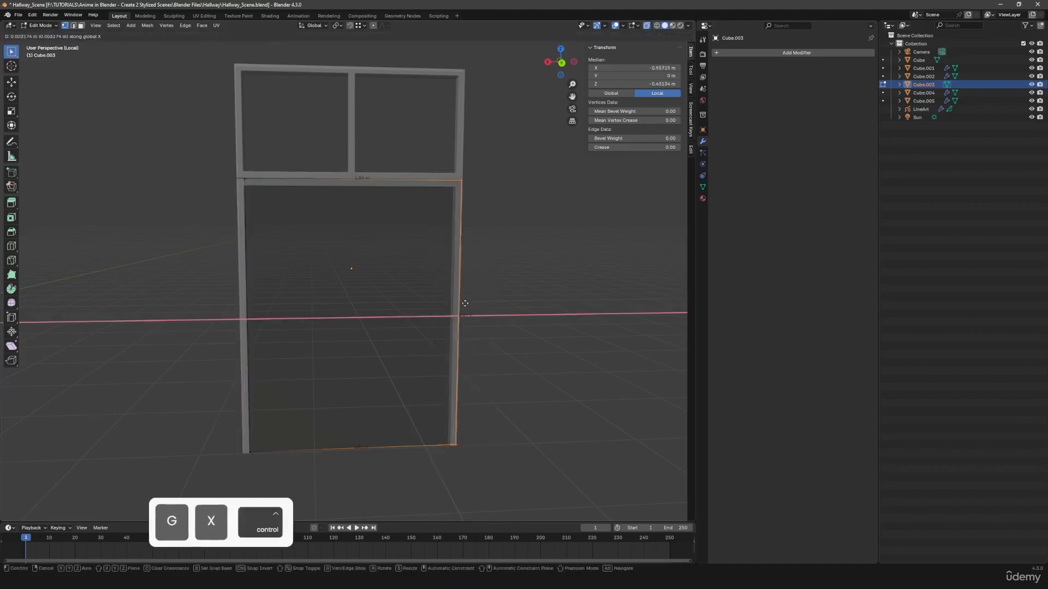
pyautogui.click(454, 192)
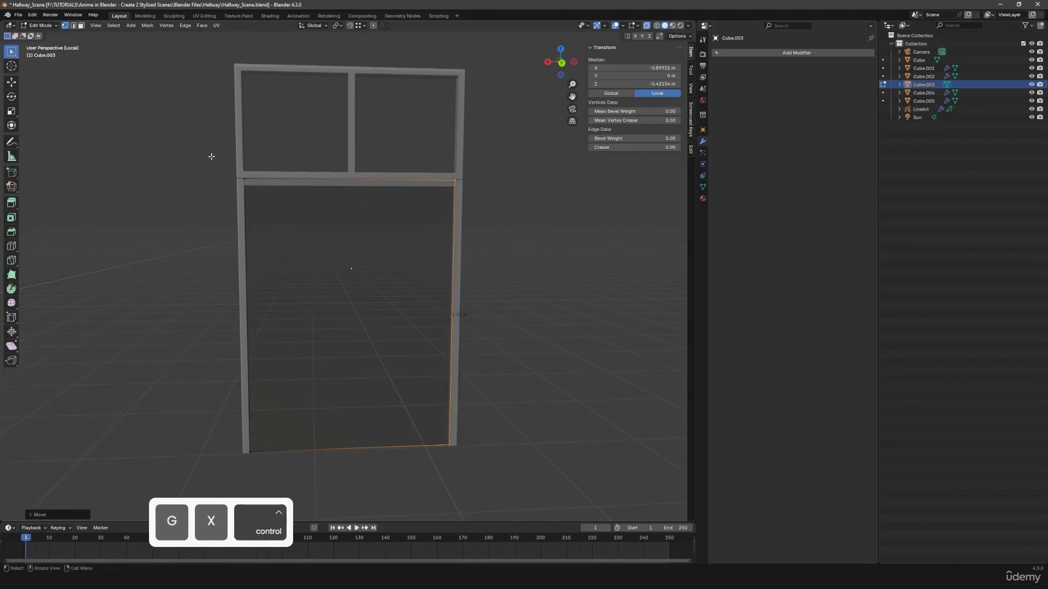
# - Lower the door panel's top edge along Z, snapping it to the frame's inner top corner, and return to Object Mode
pyautogui.moveTo(211, 156); pyautogui.dragTo(561, 222)
pyautogui.press('g')
pyautogui.press('z')
pyautogui.press('ctrl')
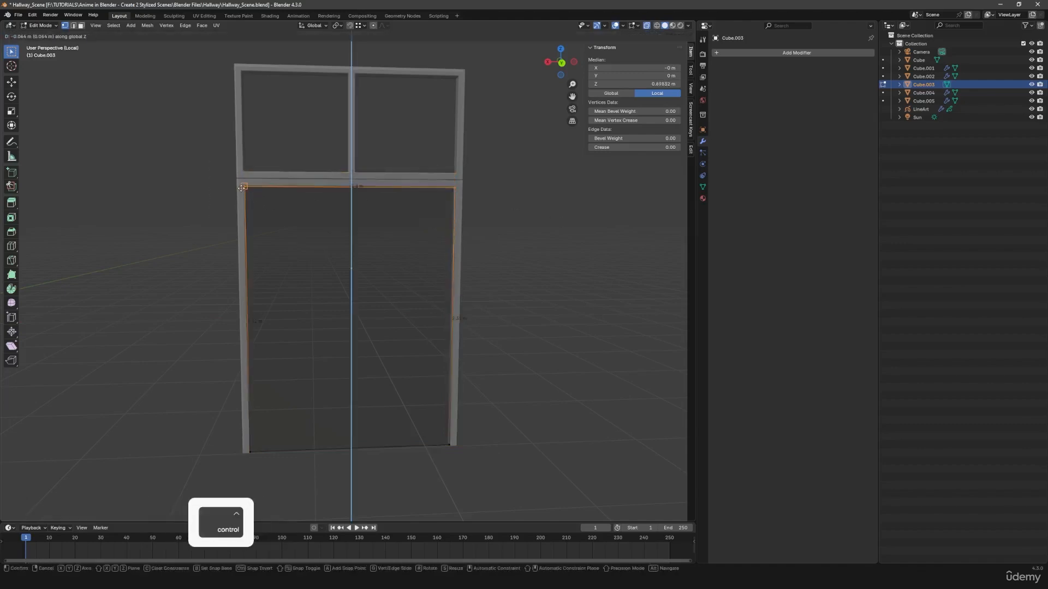
pyautogui.click(289, 227)
pyautogui.press('Tab')
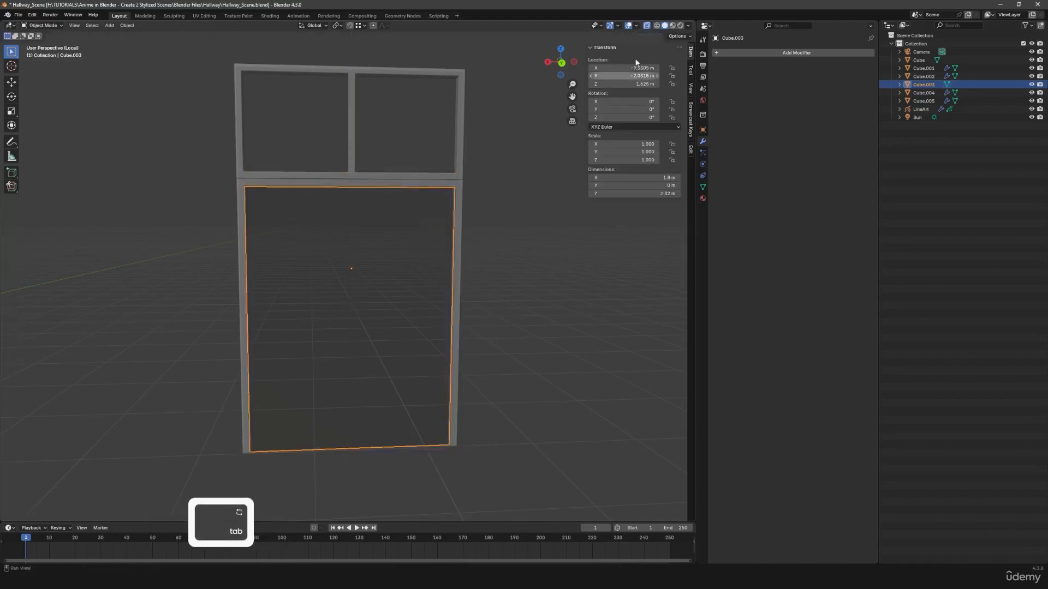
# - Turn off X-ray display and set the door panel's origin to its geometry
pyautogui.click(645, 27)
pyautogui.press('a')
pyautogui.press('a')
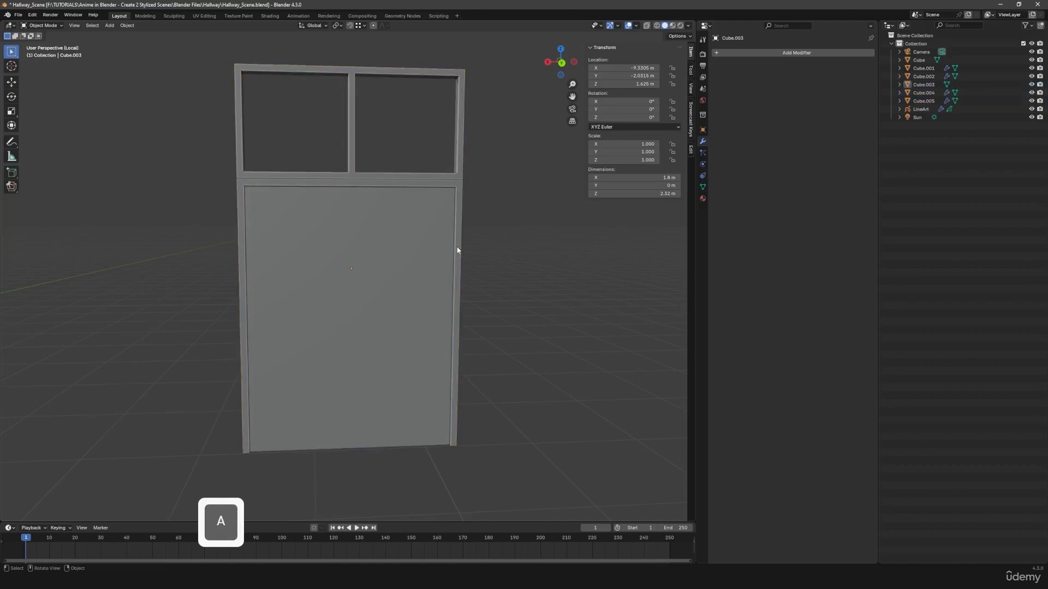
pyautogui.click(332, 257)
pyautogui.moveTo(356, 262)
pyautogui.mouseDown(button='middle')
pyautogui.moveTo(368, 278)
pyautogui.moveTo(359, 273)
pyautogui.mouseUp(button='middle')
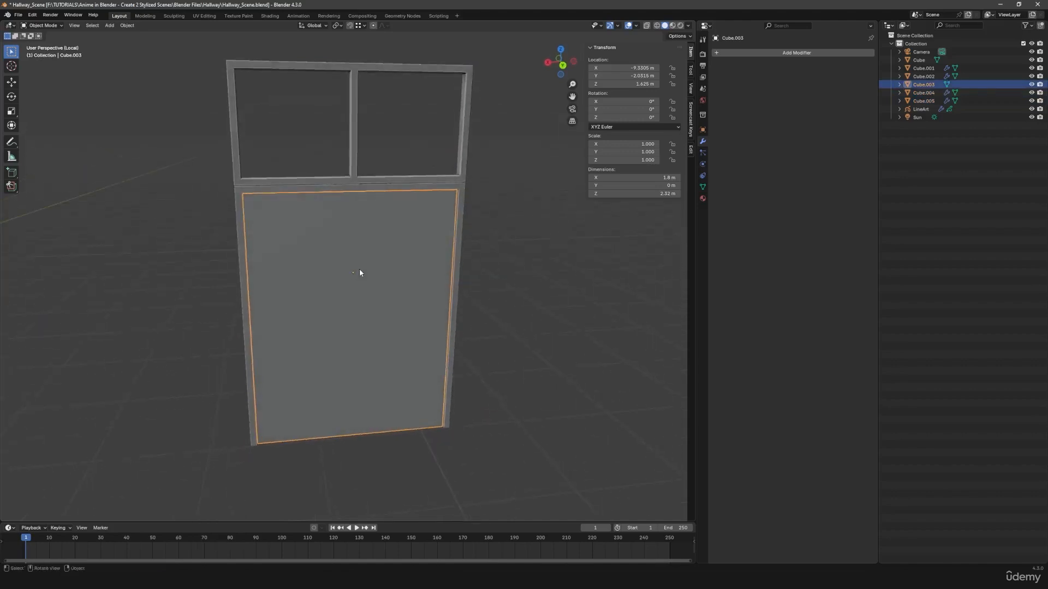
pyautogui.click(129, 25)
pyautogui.moveTo(164, 43)
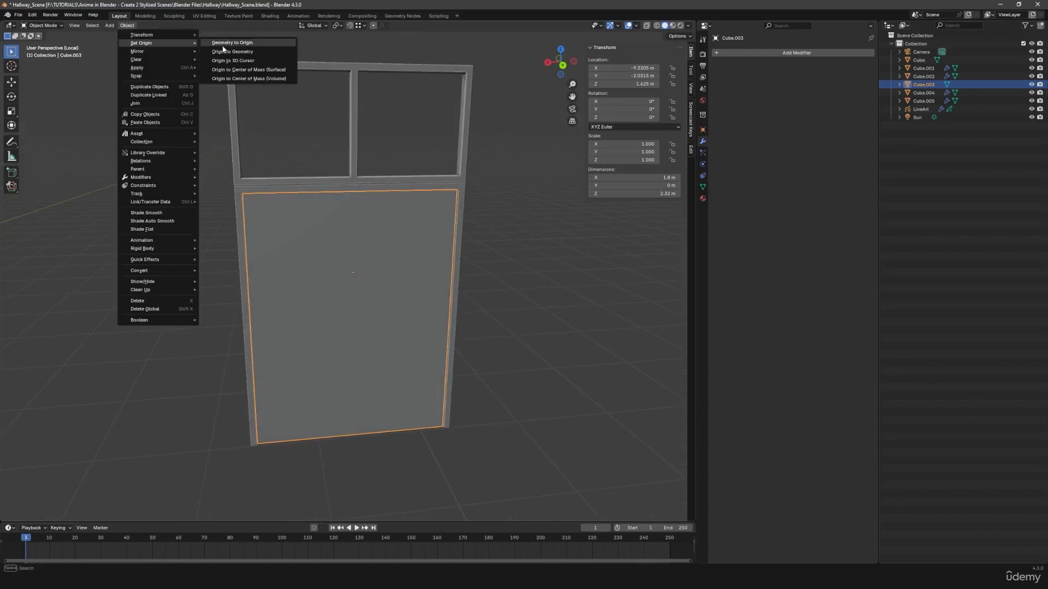
pyautogui.click(228, 52)
# - Add a centred vertical loop cut to the door panel in Edit Mode, splitting it into two halves
pyautogui.moveTo(349, 295); pyautogui.dragTo(339, 290, button='middle')
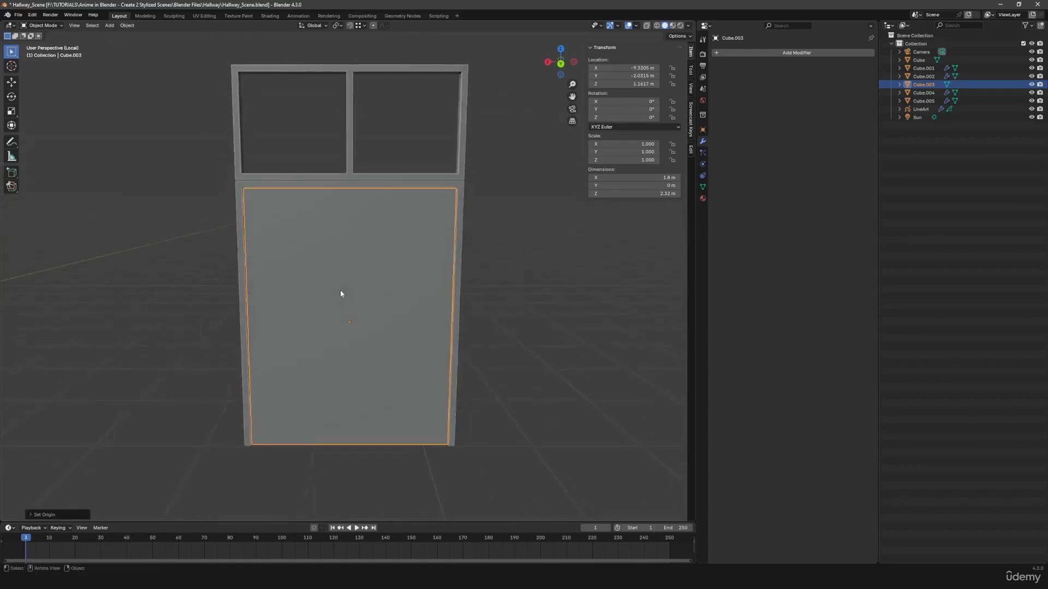
pyautogui.press('Tab')
pyautogui.hotkey('ctrl', 'r')
pyautogui.click(361, 224)
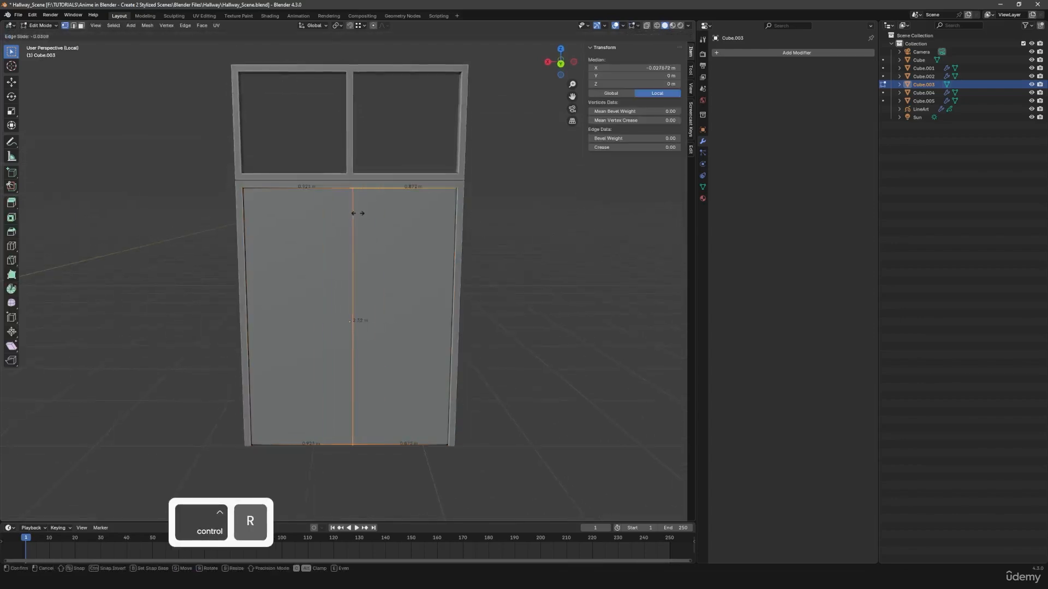
pyautogui.rightClick(402, 232)
# - Delete the vertices of the door panel's negative-X half and return to Object Mode
pyautogui.moveTo(332, 298); pyautogui.dragTo(407, 294, button='middle')
pyautogui.click(393, 299)
pyautogui.moveTo(417, 149); pyautogui.dragTo(504, 452)
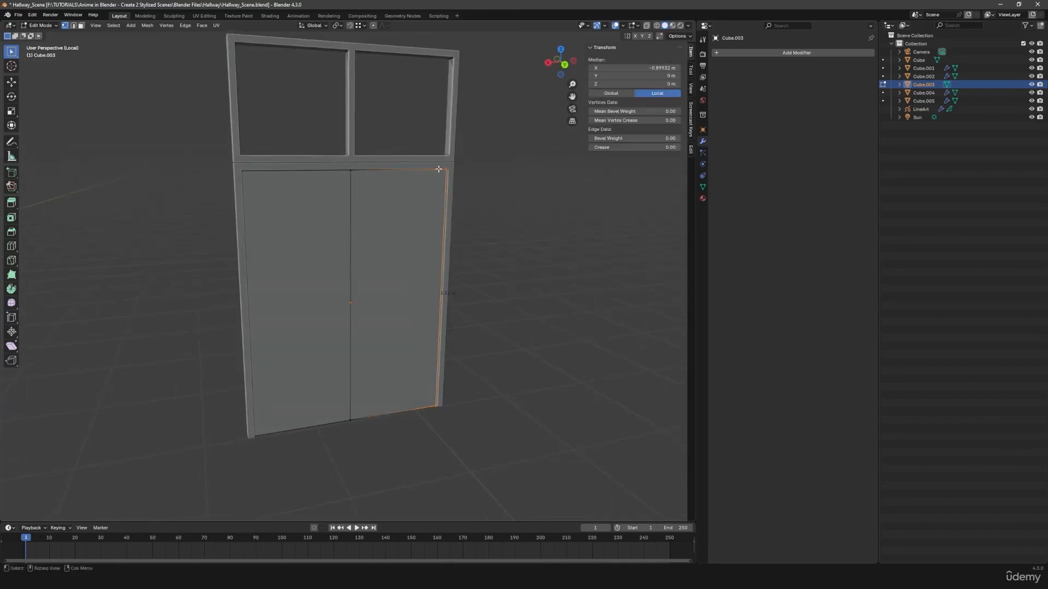
pyautogui.press('x')
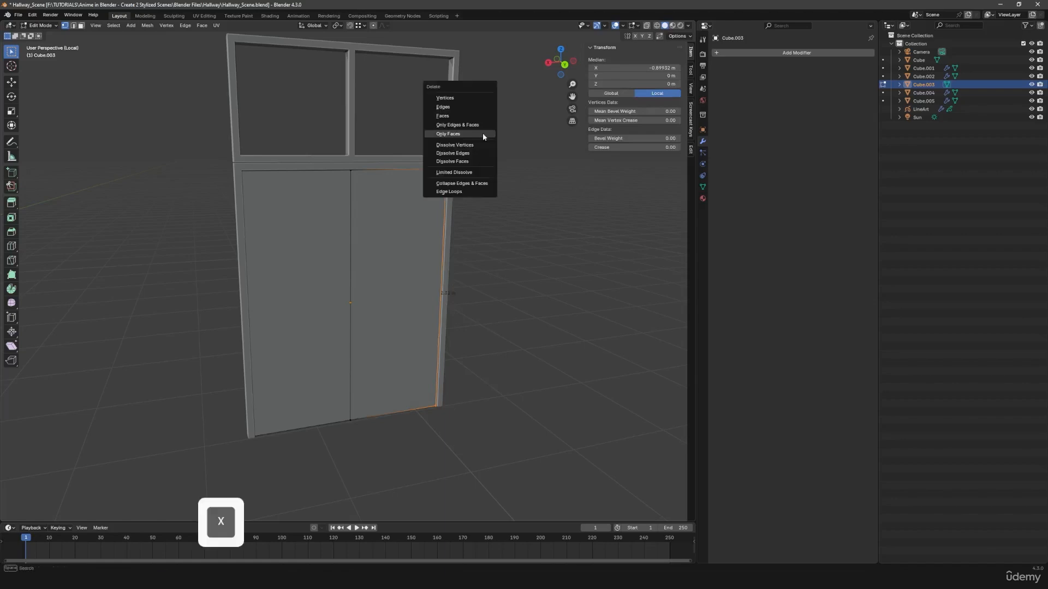
pyautogui.click(464, 97)
pyautogui.press('Tab')
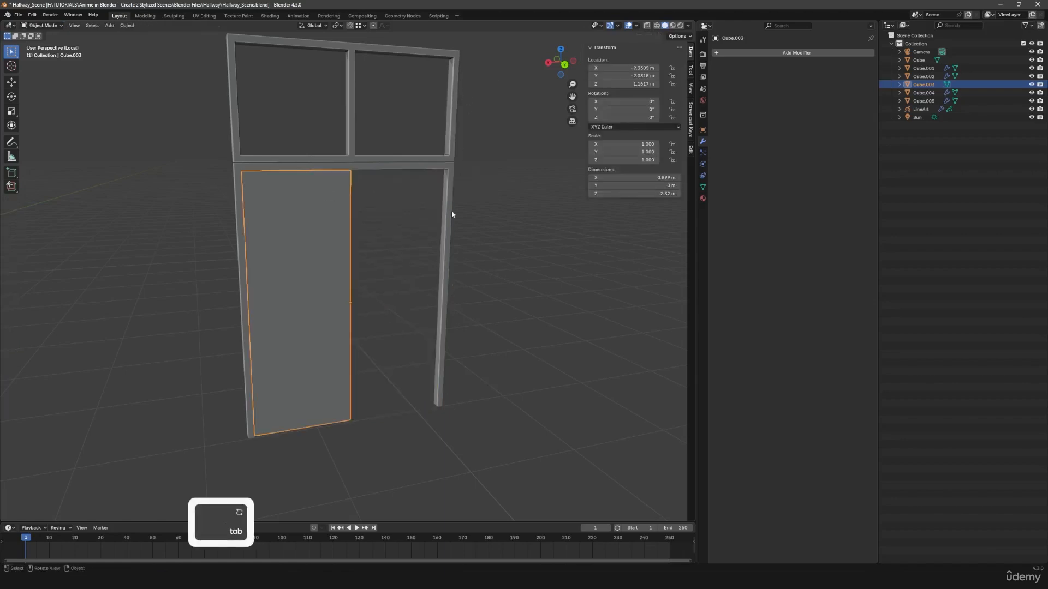
# - Add a Mirror modifier on the X axis to the remaining door panel half
pyautogui.moveTo(452, 212); pyautogui.dragTo(431, 248, button='middle')
pyautogui.click(774, 53)
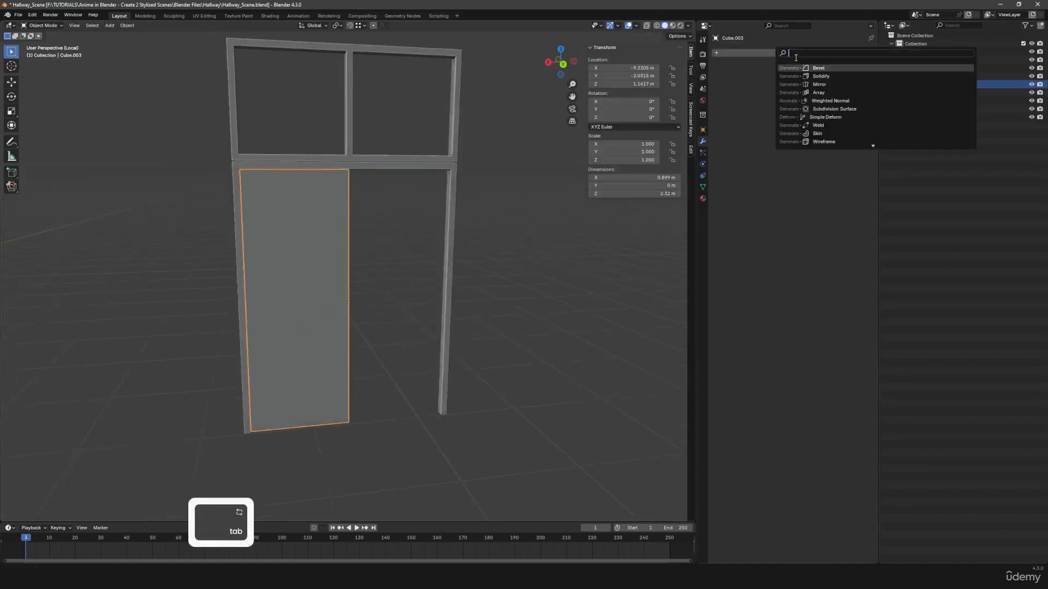
pyautogui.click(819, 84)
pyautogui.moveTo(481, 273); pyautogui.dragTo(440, 292, button='middle')
pyautogui.press('Tab')
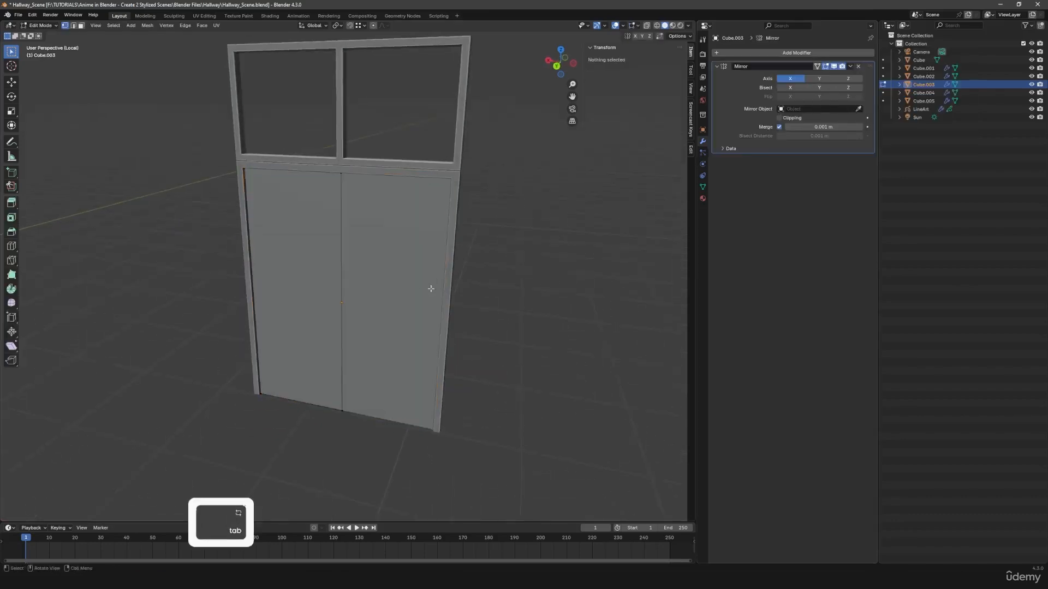
# - Add a Solidify modifier to the door panel with a thickness of 0.048 m
pyautogui.scroll(3, 388, 294)
pyautogui.click(784, 55)
pyautogui.click(784, 55)
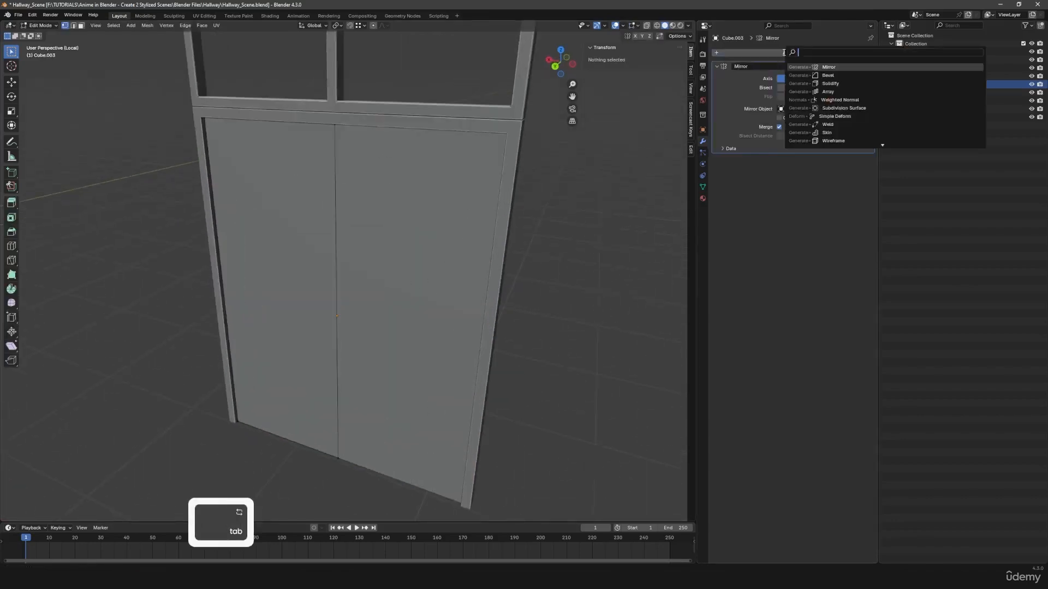
pyautogui.click(834, 85)
pyautogui.press('Tab')
pyautogui.moveTo(431, 246); pyautogui.dragTo(397, 249, button='middle')
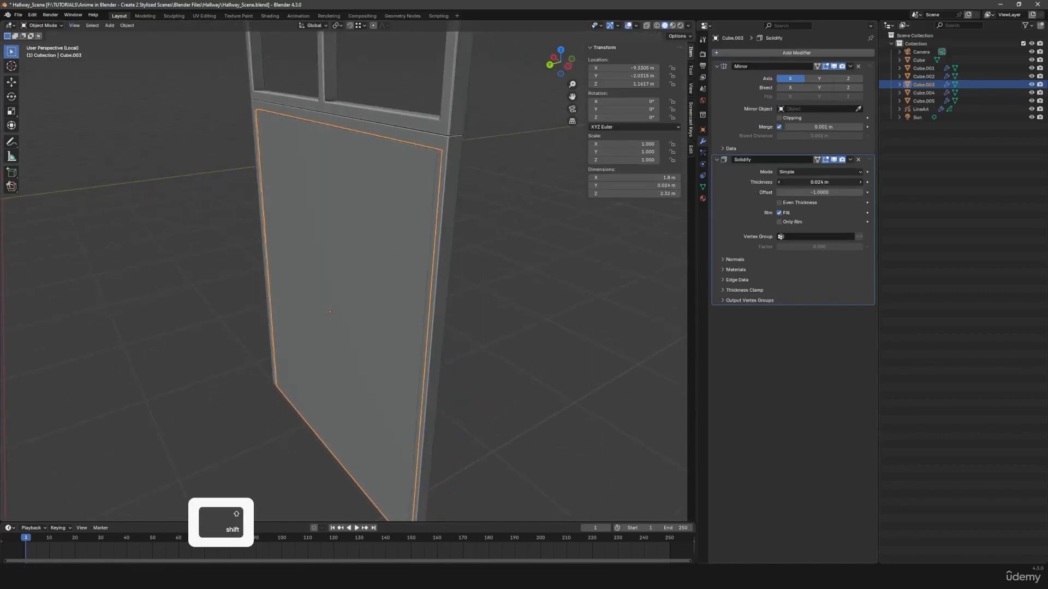
pyautogui.moveTo(818, 182)
pyautogui.keyDown('shift'); pyautogui.mouseDown()
pyautogui.moveTo(769, 182)
pyautogui.moveTo(827, 182)
pyautogui.mouseUp(); pyautogui.keyUp('shift')
# - Select the door panel's face and set its Solidify thickness to -0.062 m
pyautogui.press('Tab')
pyautogui.moveTo(356, 243); pyautogui.dragTo(417, 248, button='middle')
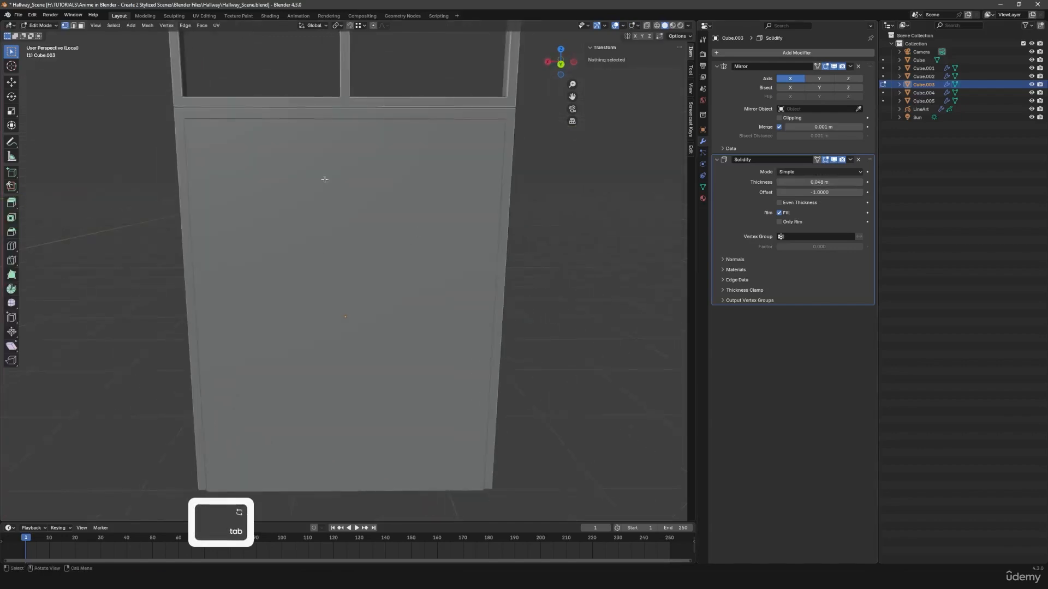
pyautogui.moveTo(424, 308); pyautogui.dragTo(262, 204, button='middle')
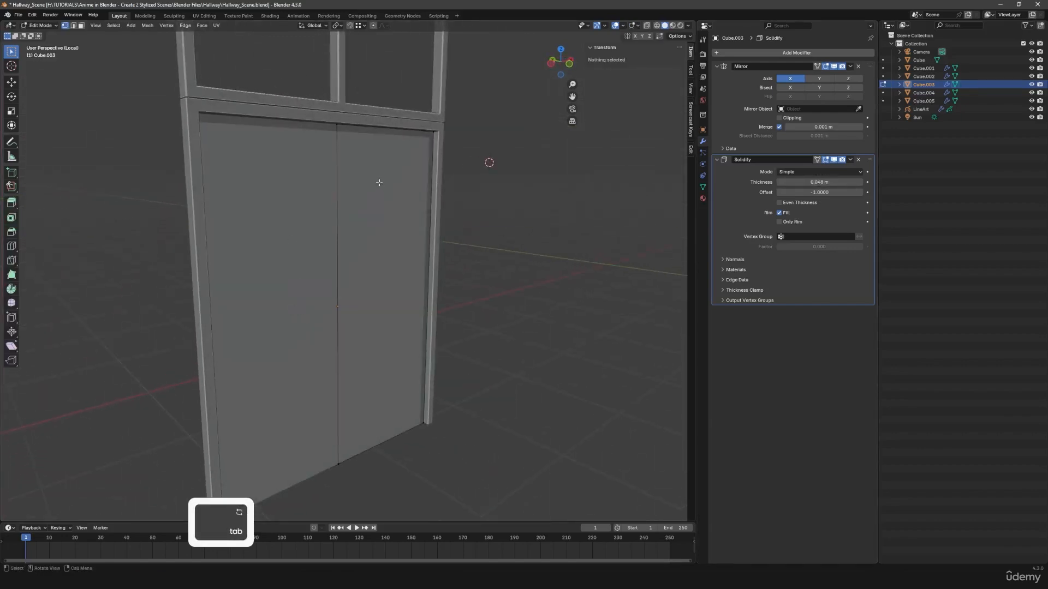
pyautogui.press('3')
pyautogui.click(379, 183)
pyautogui.moveTo(280, 259); pyautogui.dragTo(394, 271, button='middle')
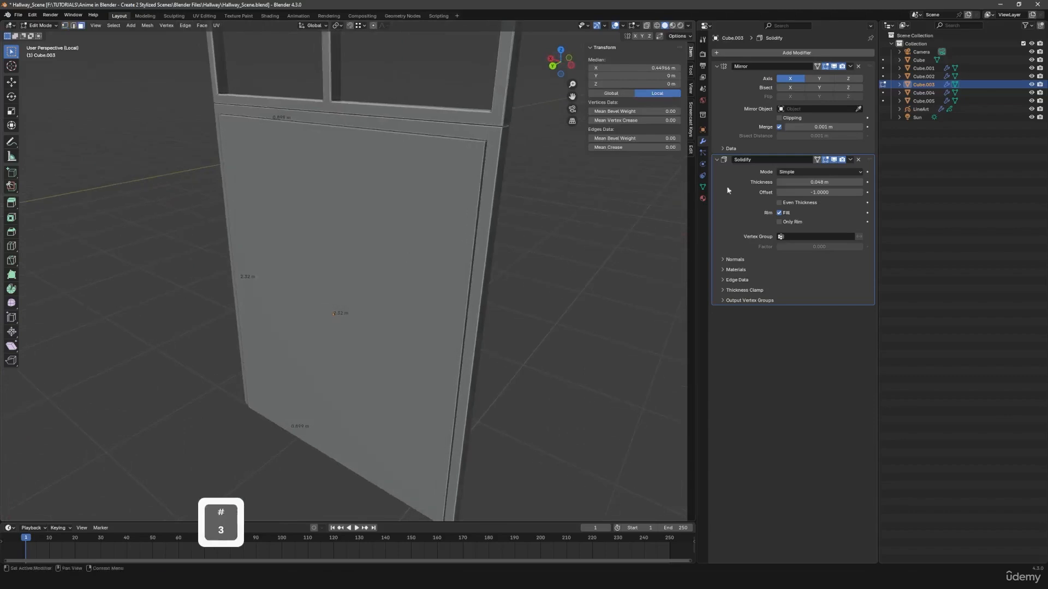
pyautogui.keyDown('shift'); pyautogui.moveTo(819, 182); pyautogui.dragTo(794, 182); pyautogui.keyUp('shift')
pyautogui.press('Tab')
pyautogui.press('Tab')
pyautogui.moveTo(289, 232); pyautogui.dragTo(360, 277, button='middle')
# - Move the door panel slightly along Y in Object Mode, to a Y location of about -2.024 m
pyautogui.press('Tab')
pyautogui.press('g')
pyautogui.press('x')
pyautogui.rightClick(358, 278)
pyautogui.press('g')
pyautogui.press('y')
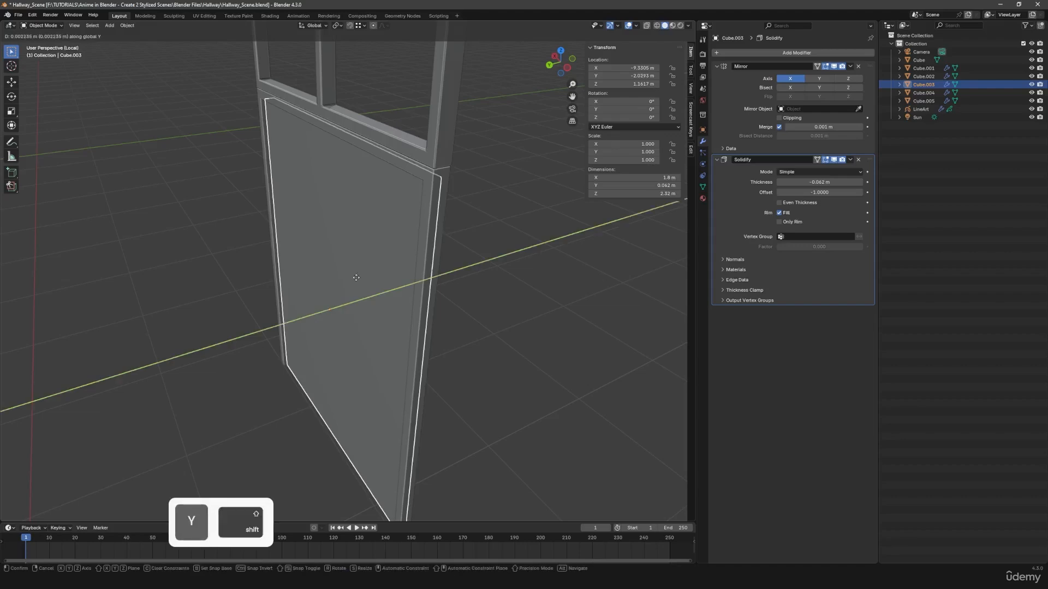
pyautogui.click(349, 277)
# - Deselect everything and exit local view to bring back the full hallway scene
pyautogui.press('a')
pyautogui.press('a')
pyautogui.scroll(-2, 348, 277)
pyautogui.moveTo(349, 277); pyautogui.dragTo(355, 276, button='middle')
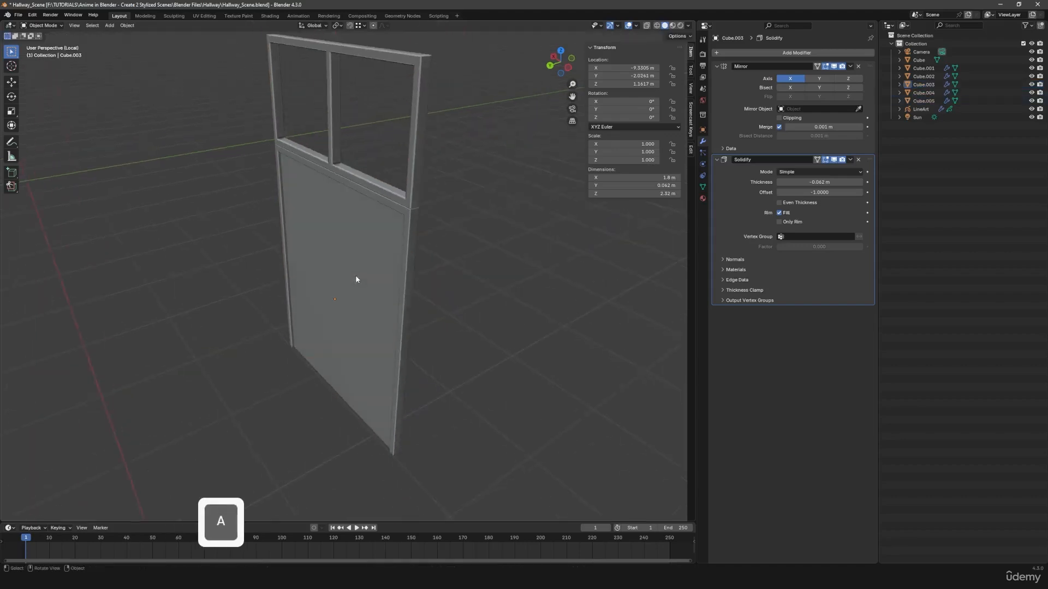
pyautogui.press('/')
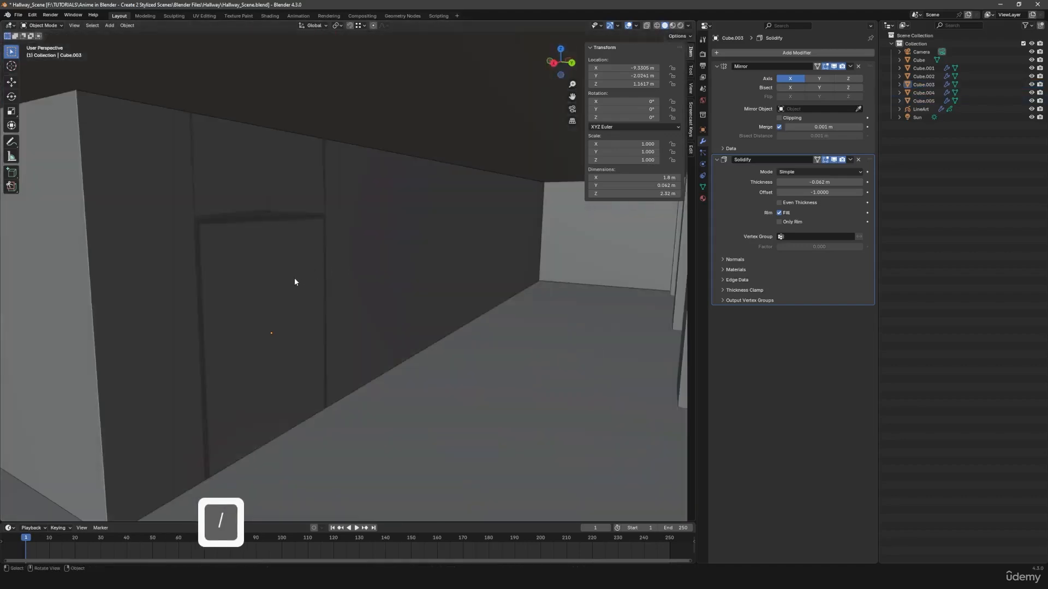
pyautogui.moveTo(292, 277); pyautogui.dragTo(531, 277, button='middle')
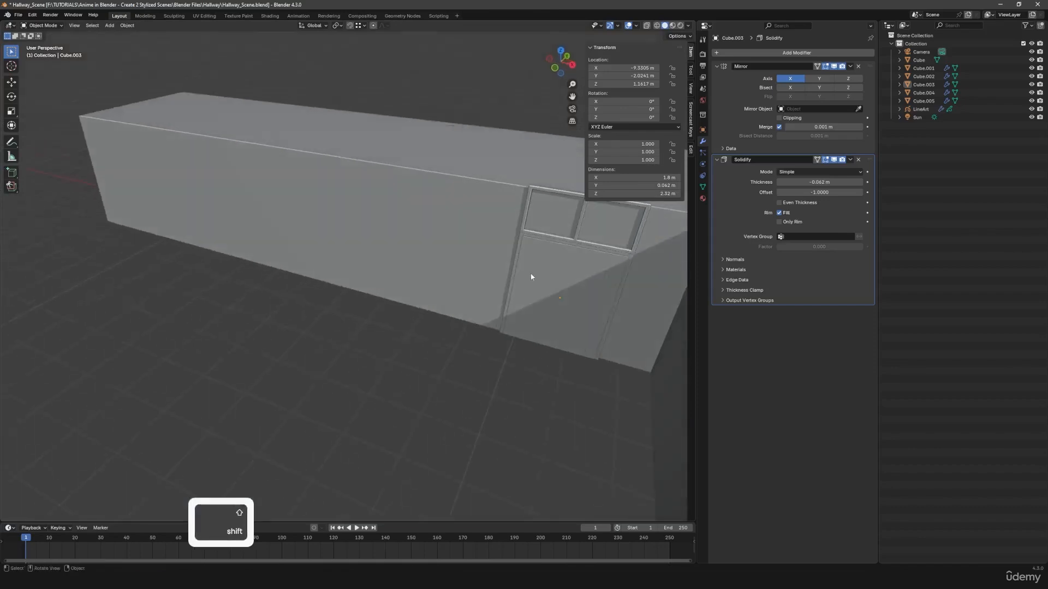
# - Rotate the door panel, door frame and transom window together 180° about Z
pyautogui.keyDown('shift'); pyautogui.click(531, 277); pyautogui.keyUp('shift')
pyautogui.keyDown('shift'); pyautogui.click(524, 237); pyautogui.keyUp('shift')
pyautogui.keyDown('shift'); pyautogui.click(541, 248); pyautogui.keyUp('shift')
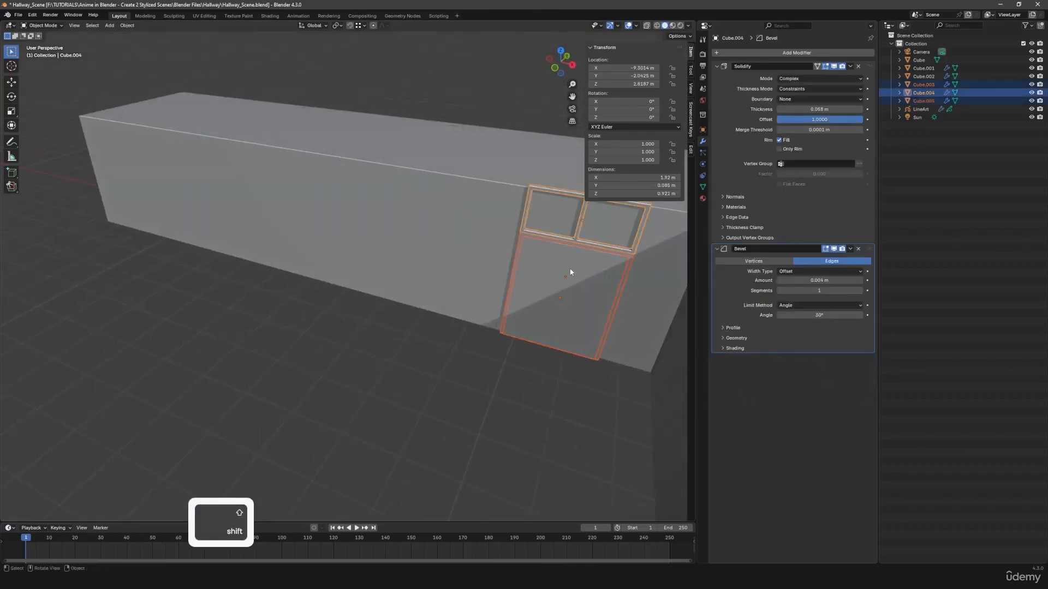
pyautogui.write('rz')
pyautogui.write('1')
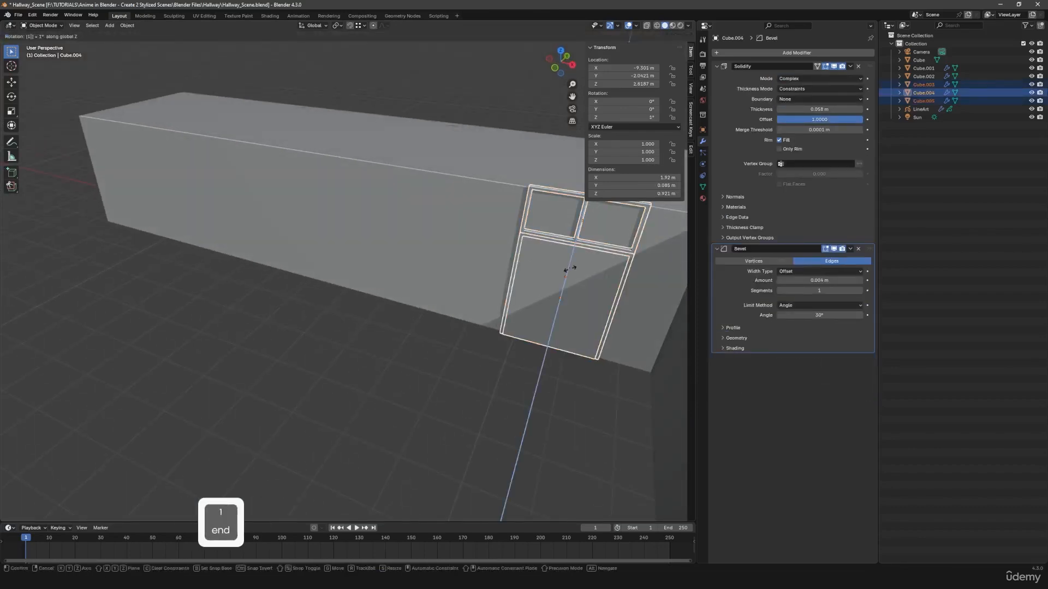
pyautogui.write('80')
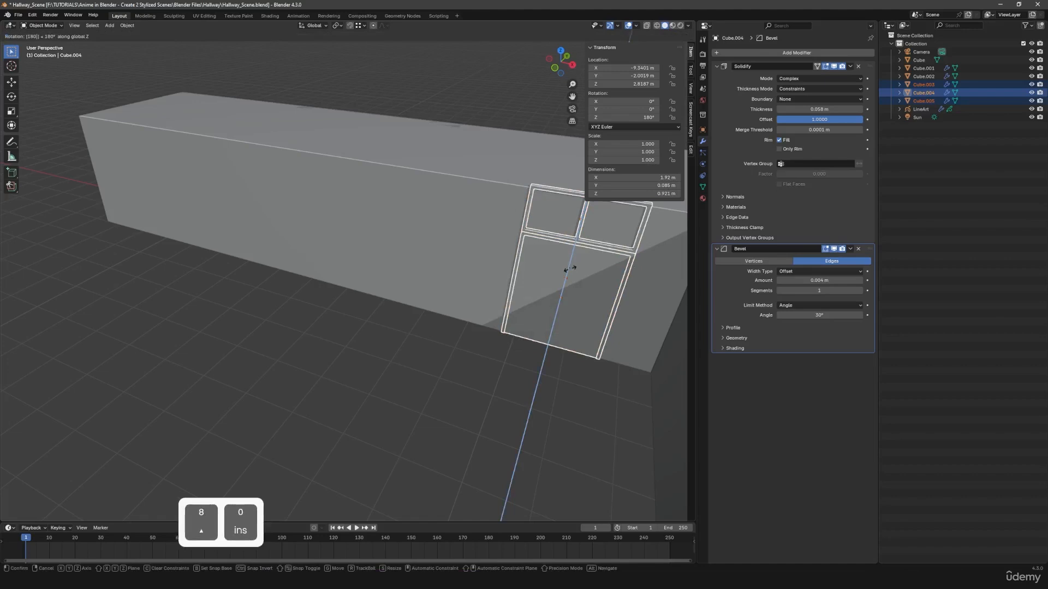
pyautogui.press('Return')
pyautogui.click(571, 271)
pyautogui.moveTo(570, 272); pyautogui.dragTo(372, 307, button='middle')
pyautogui.hotkey('ctrl', 'z')
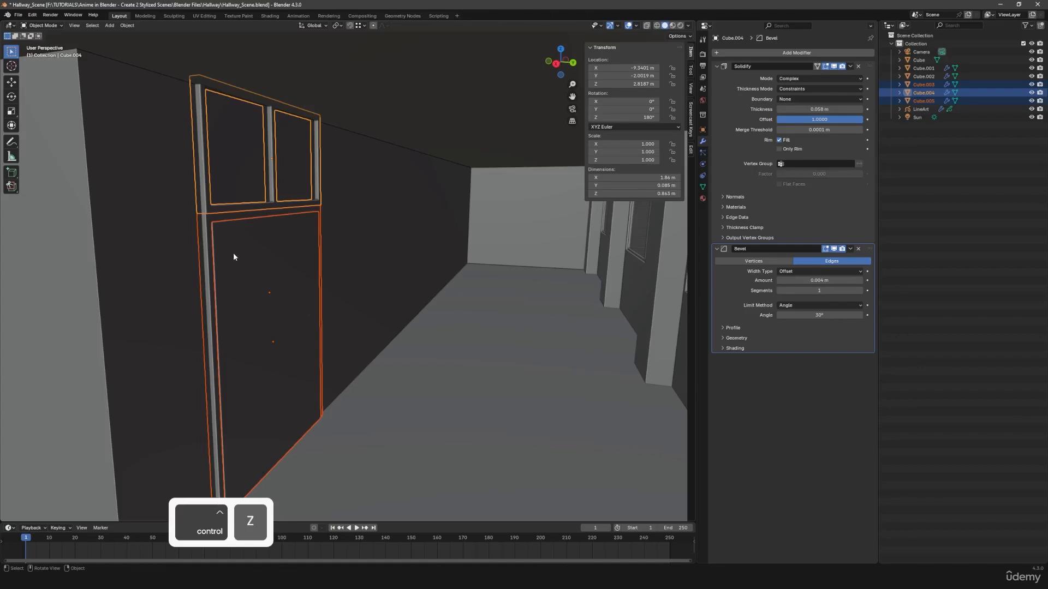
# - Select the hallway walls along with the door parts and examine how the rotated door and transom sit in the wall
pyautogui.keyDown('shift'); pyautogui.click(167, 250); pyautogui.keyUp('shift')
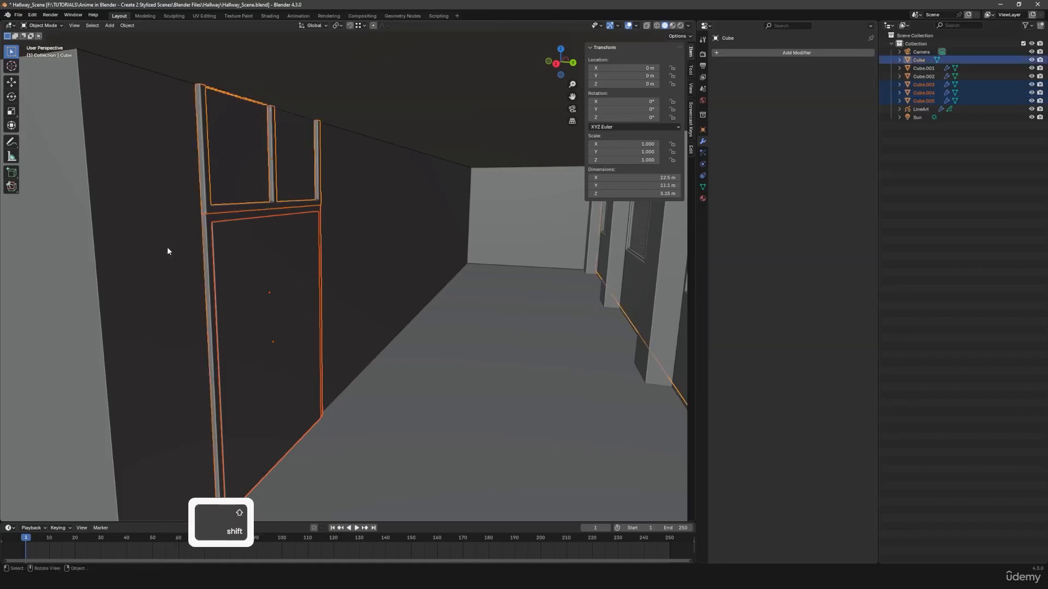
pyautogui.press('/')
pyautogui.moveTo(287, 300); pyautogui.dragTo(243, 289, button='middle')
pyautogui.scroll(7, 311, 337)
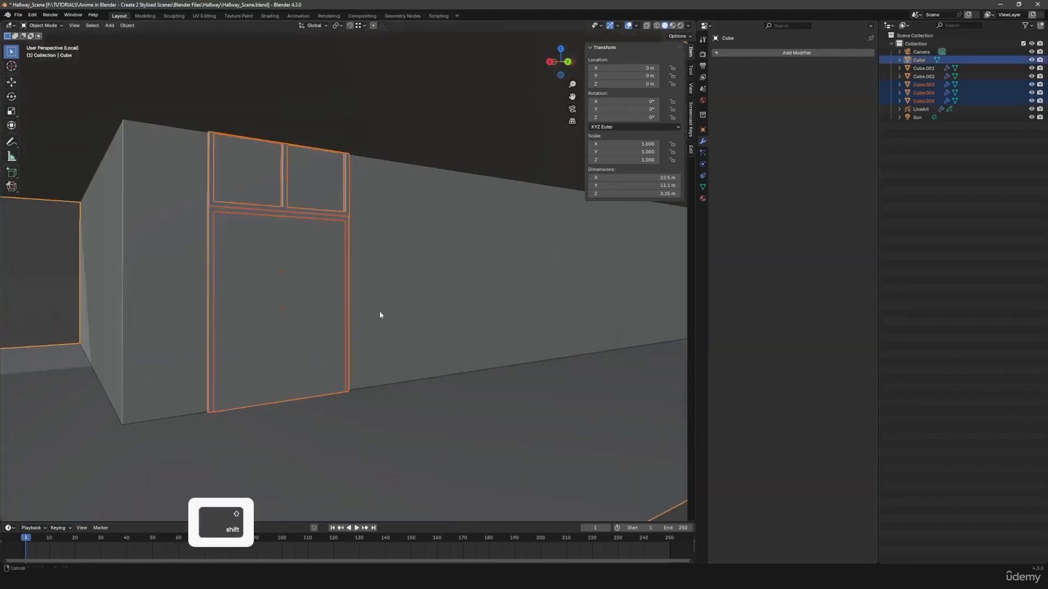
pyautogui.keyDown('shift'); pyautogui.moveTo(380, 315); pyautogui.dragTo(402, 343, button='middle'); pyautogui.keyUp('shift')
pyautogui.moveTo(402, 343); pyautogui.dragTo(422, 326, button='middle')
pyautogui.scroll(3, 371, 347)
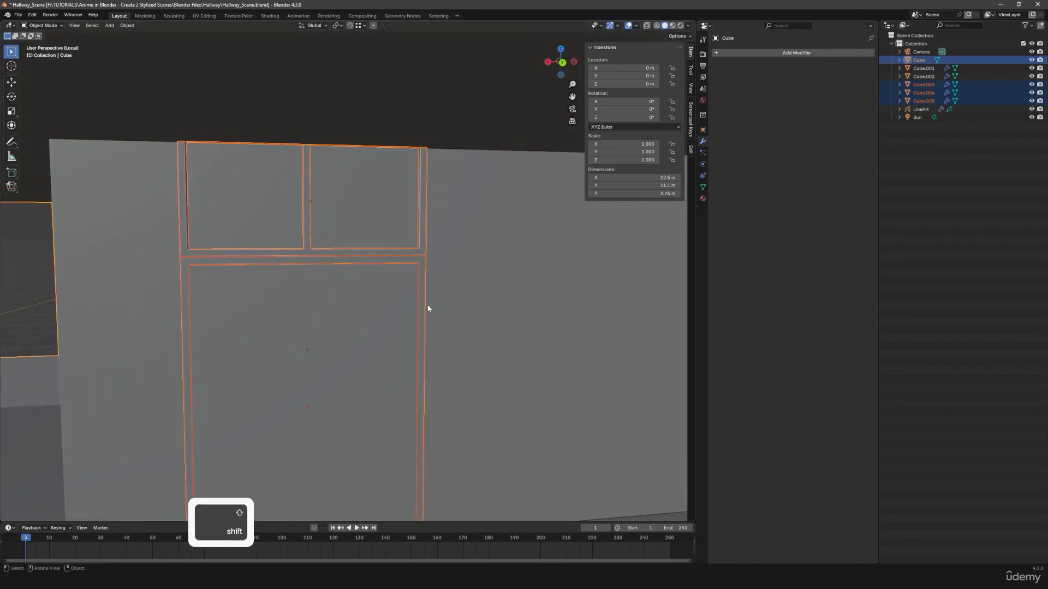
# - Scale the transom window down along Z and lower it to a Z location of about 2.796 m
pyautogui.scroll(-2, 407, 241)
pyautogui.click(408, 240)
pyautogui.press('s')
pyautogui.press('z')
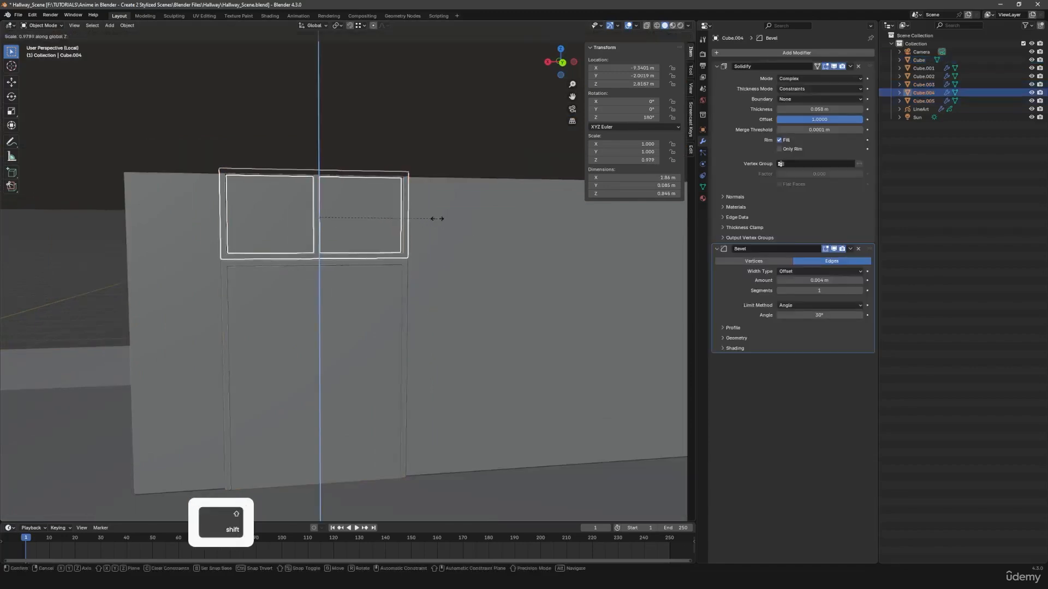
pyautogui.click(386, 215)
pyautogui.press('g')
pyautogui.press('z')
pyautogui.click(456, 245)
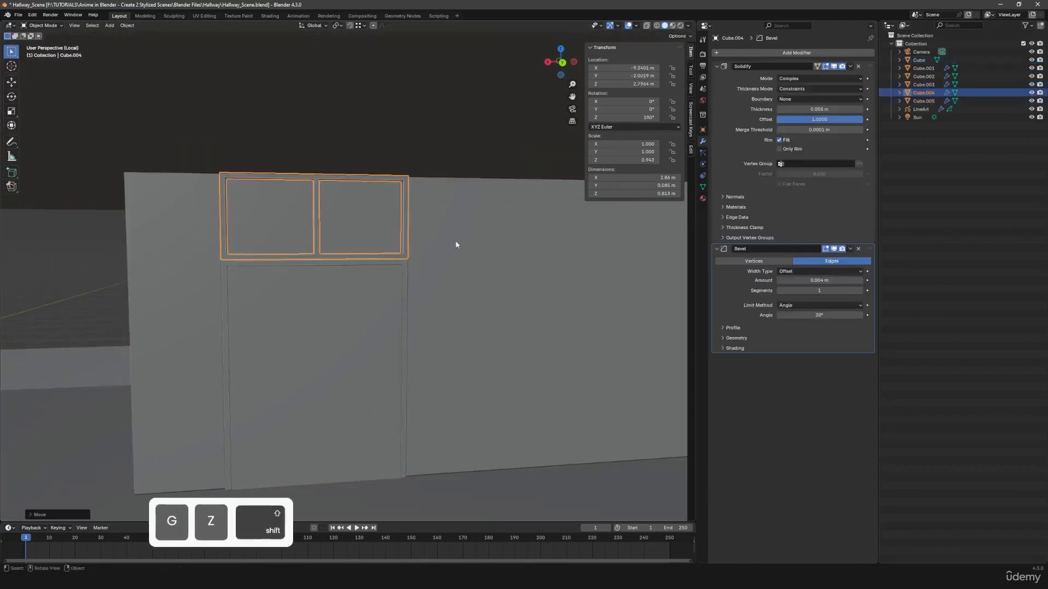
# - Refine the transom window's height to a Z scale of about 0.925 and its Z location to about 2.789 m
pyautogui.press('s')
pyautogui.press('z')
pyautogui.click(414, 237)
pyautogui.press('g')
pyautogui.press('z')
pyautogui.click(412, 243)
pyautogui.press('s')
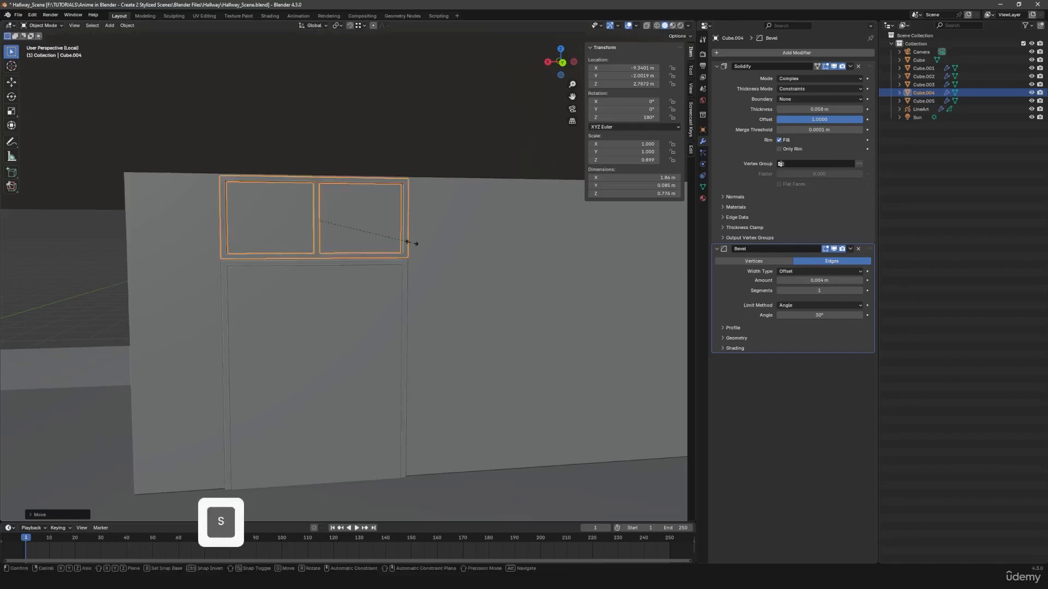
pyautogui.press('z')
pyautogui.click(421, 244)
pyautogui.press('g')
pyautogui.press('z')
pyautogui.click(424, 245)
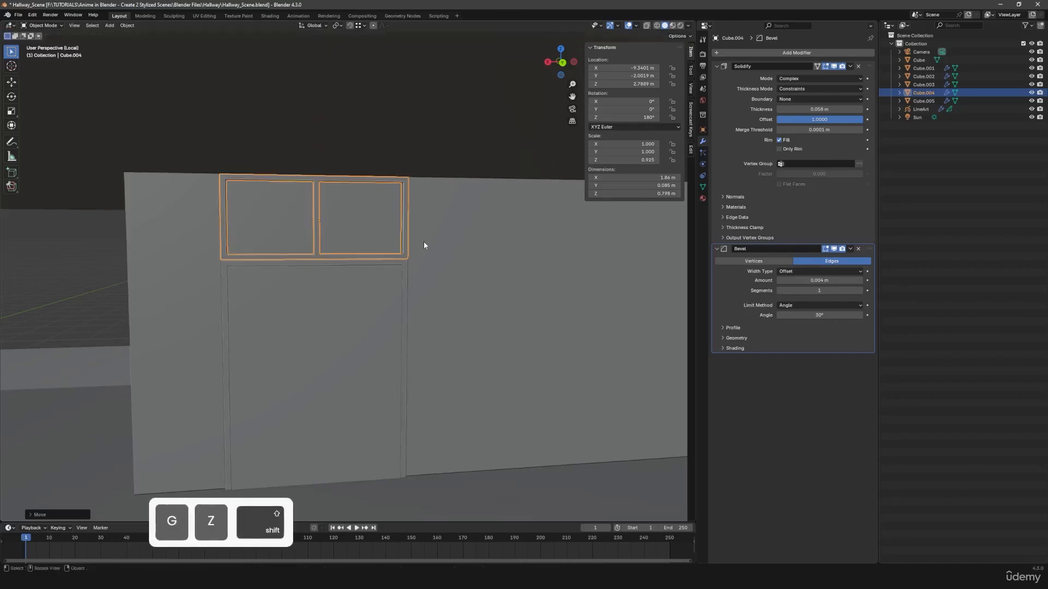
# - Scale the door panel and its frame together to about 0.971 along Z and lower them about 0.04 m
pyautogui.press('a')
pyautogui.press('a')
pyautogui.scroll(-3, 430, 271)
pyautogui.moveTo(403, 316); pyautogui.dragTo(424, 342, button='middle')
pyautogui.scroll(-3, 407, 316)
pyautogui.click(404, 299)
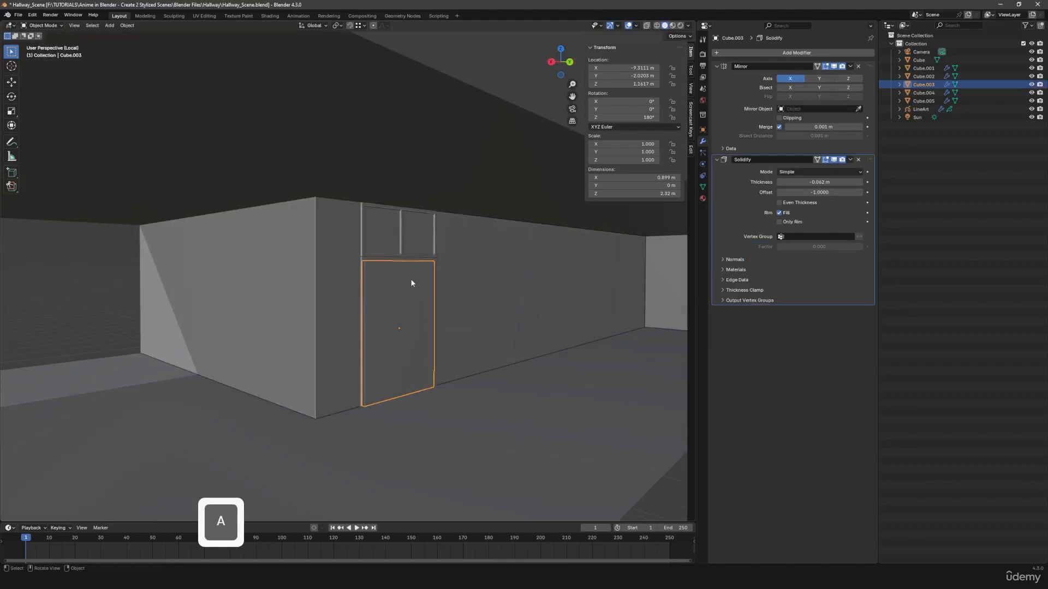
pyautogui.keyDown('shift'); pyautogui.click(360, 275); pyautogui.keyUp('shift')
pyautogui.hotkey('ctrl', 'z')
pyautogui.keyDown('shift'); pyautogui.click(364, 277); pyautogui.keyUp('shift')
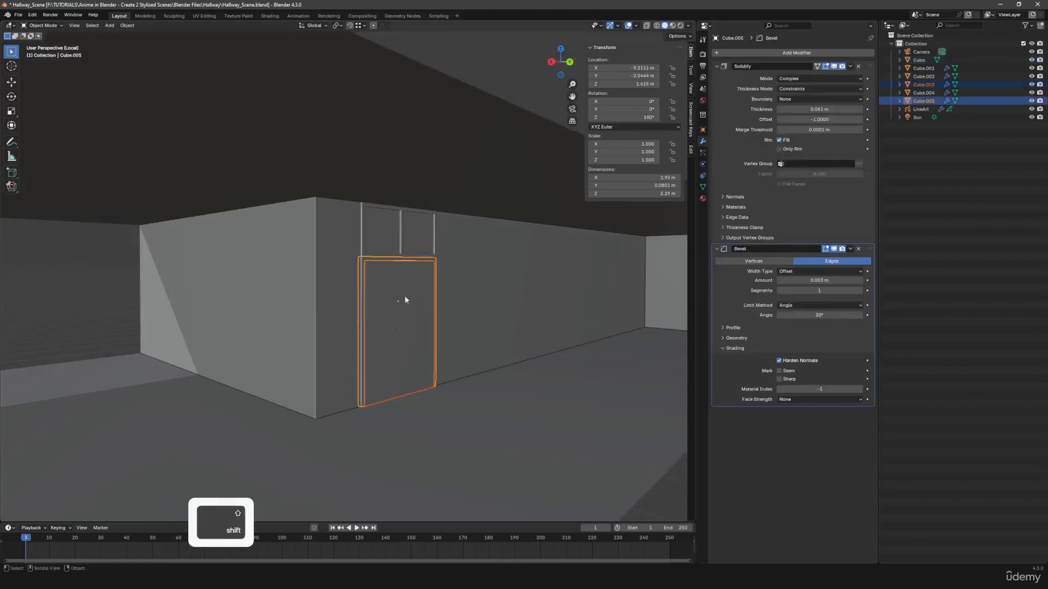
pyautogui.scroll(3, 405, 303)
pyautogui.press('s')
pyautogui.press('z')
pyautogui.click(466, 308)
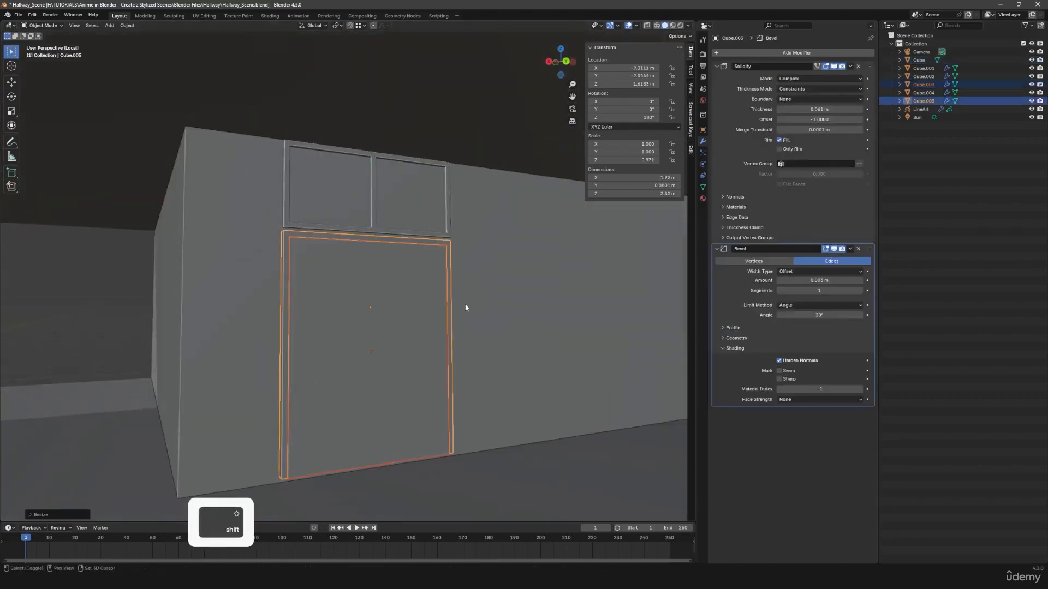
pyautogui.press('g')
pyautogui.press('z')
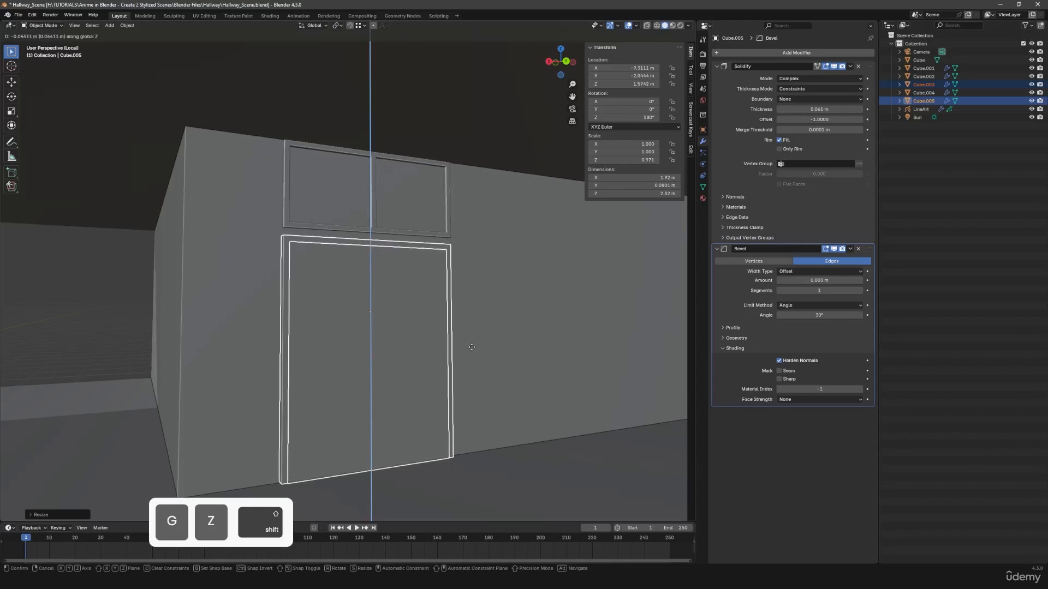
pyautogui.keyDown('shift'); pyautogui.click(472, 349); pyautogui.keyUp('shift')
# - Enlarge the door panel and frame to a Z scale of about 0.982 and raise them about 0.012 m
pyautogui.press('s')
pyautogui.press('z')
pyautogui.keyDown('shift'); pyautogui.click(483, 324); pyautogui.keyUp('shift')
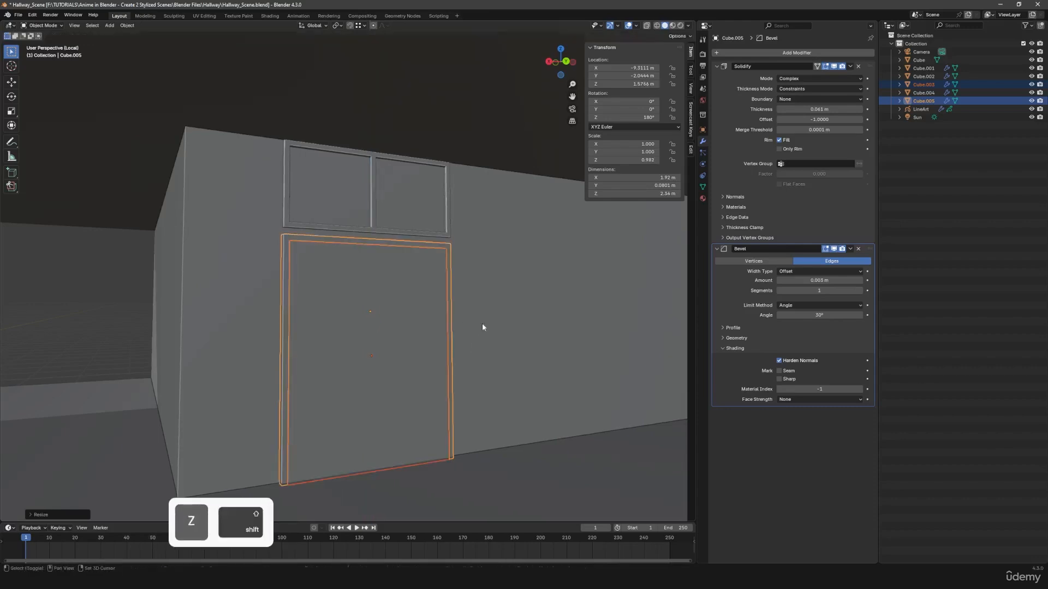
pyautogui.press('g')
pyautogui.press('z')
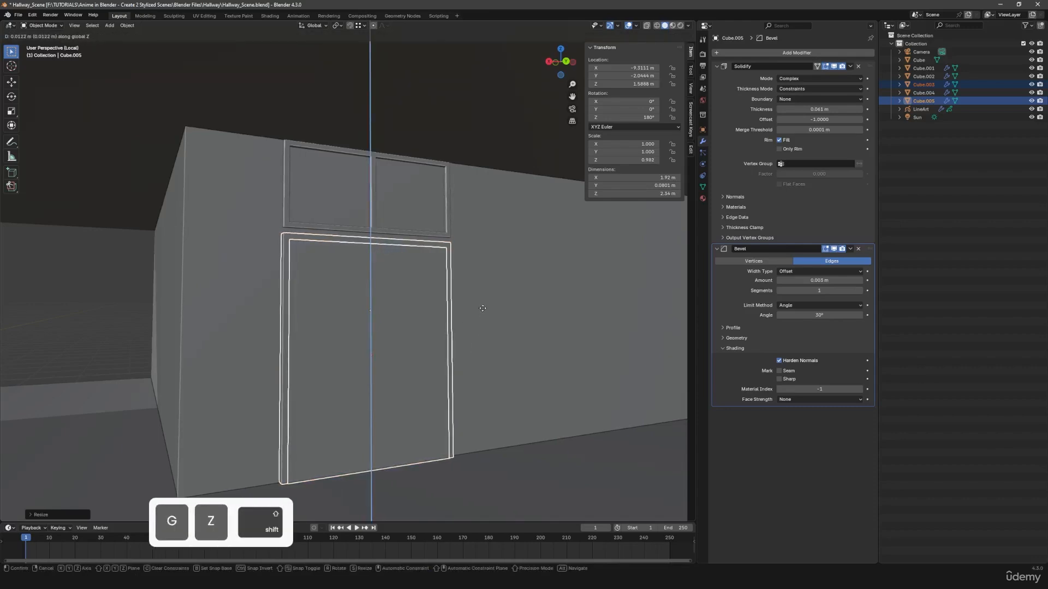
pyautogui.keyDown('shift'); pyautogui.click(482, 309); pyautogui.keyUp('shift')
# - Scale the transom window to about 0.946 along Z and lower it to a Z location of about 2.778 m
pyautogui.moveTo(484, 306); pyautogui.dragTo(435, 234, button='middle')
pyautogui.click(435, 235)
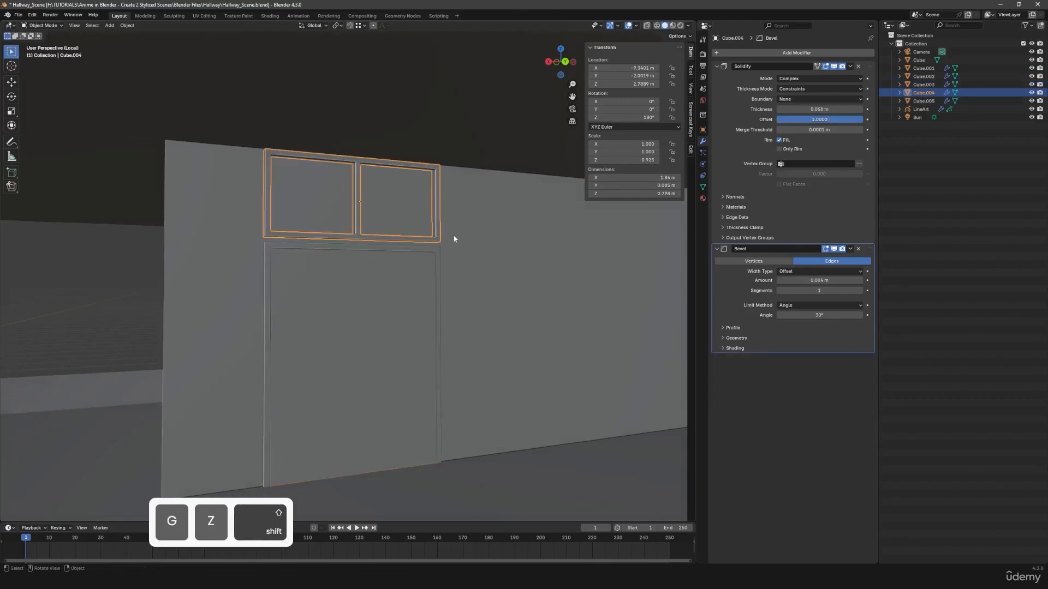
pyautogui.press('s')
pyautogui.press('z')
pyautogui.keyDown('shift'); pyautogui.click(425, 243); pyautogui.keyUp('shift')
pyautogui.press('g')
pyautogui.press('z')
pyautogui.keyDown('shift'); pyautogui.click(492, 256); pyautogui.keyUp('shift')
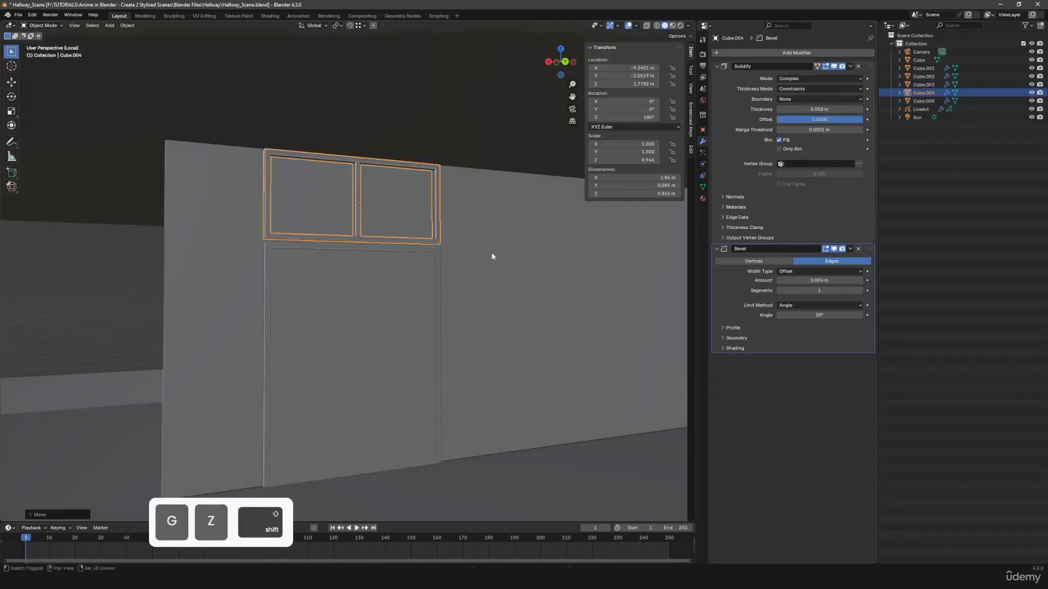
# - Enlarge the transom window to a Z scale of about 0.994 and lower it to a Z location of about 2.767 m
pyautogui.press('z')
pyautogui.press('s')
pyautogui.press('z')
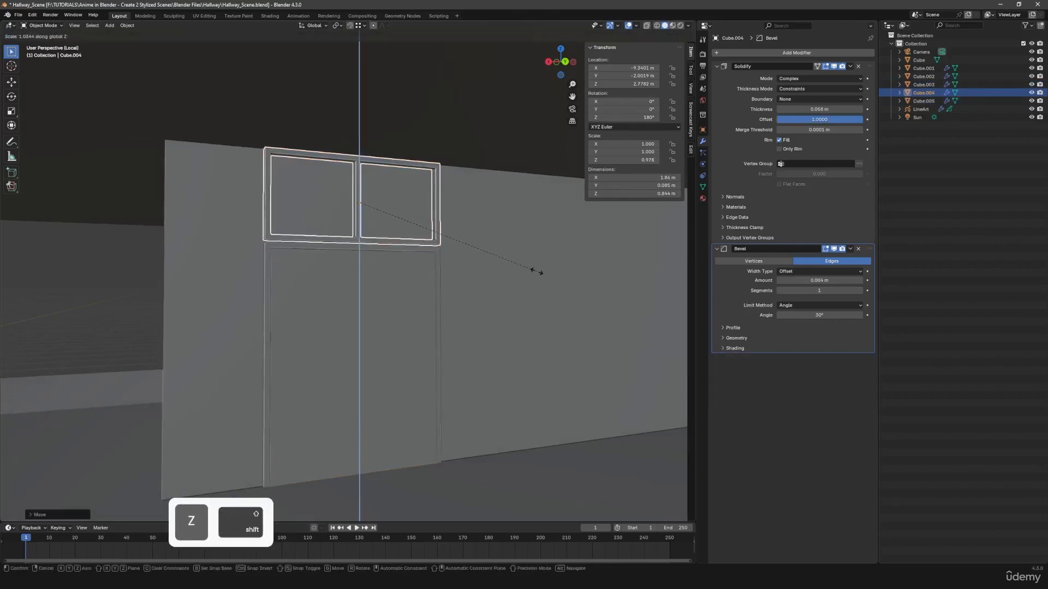
pyautogui.keyDown('shift'); pyautogui.click(538, 276); pyautogui.keyUp('shift')
pyautogui.press('s')
pyautogui.press('z')
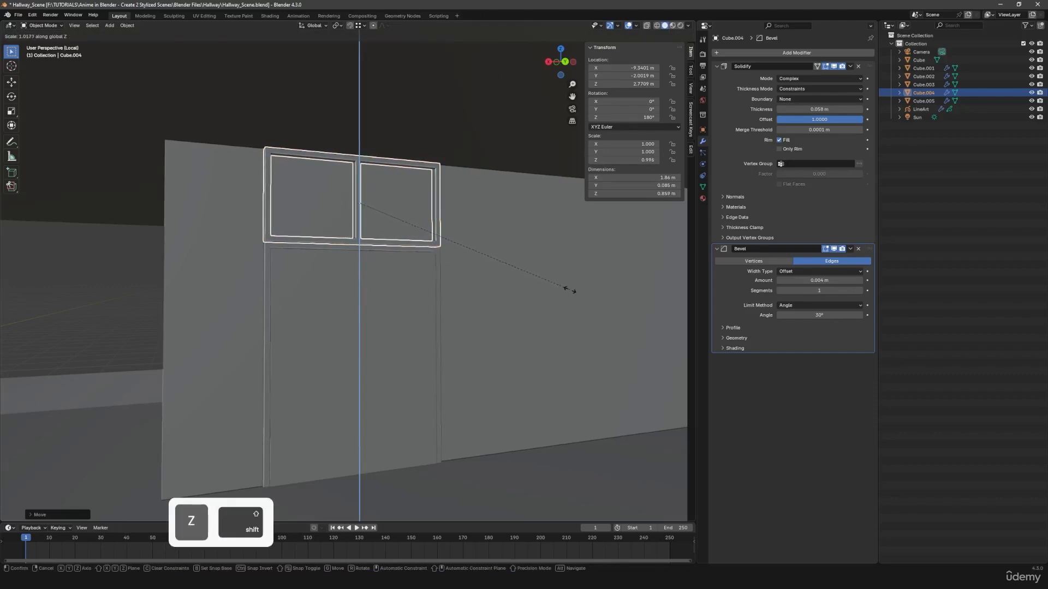
pyautogui.keyDown('shift'); pyautogui.click(567, 289); pyautogui.keyUp('shift')
pyautogui.press('g')
pyautogui.press('z')
pyautogui.keyDown('shift'); pyautogui.click(563, 294); pyautogui.keyUp('shift')
pyautogui.press('a')
pyautogui.press('a')
# - Move the transom window, door panel and door frame together about 0.025 m along negative Y
pyautogui.moveTo(463, 298); pyautogui.dragTo(392, 274, button='middle')
pyautogui.scroll(3, 433, 308)
pyautogui.scroll(-4, 341, 297)
pyautogui.click(391, 274)
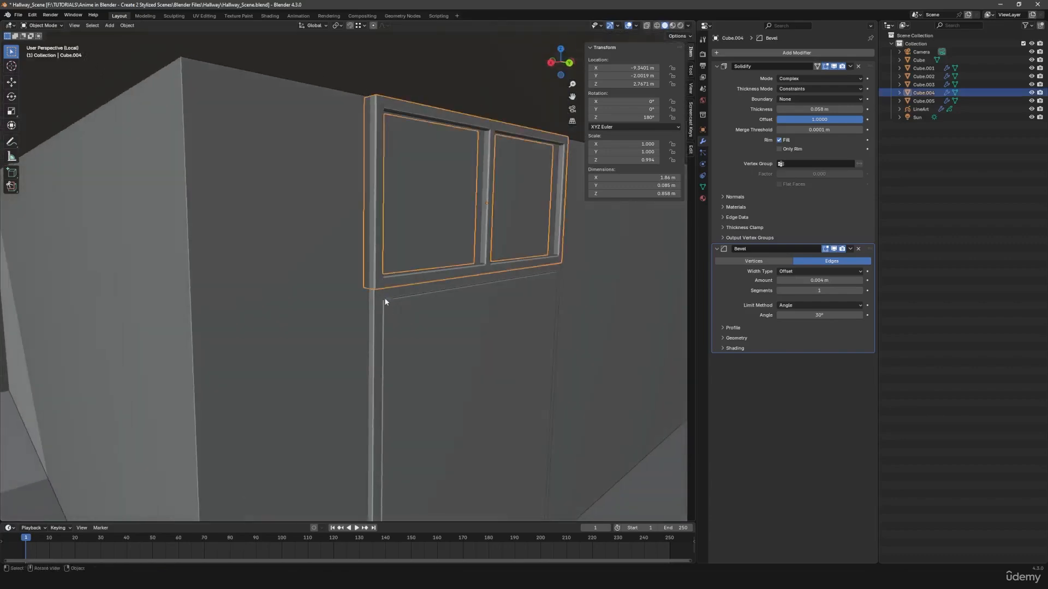
pyautogui.keyDown('shift'); pyautogui.click(386, 303); pyautogui.keyUp('shift')
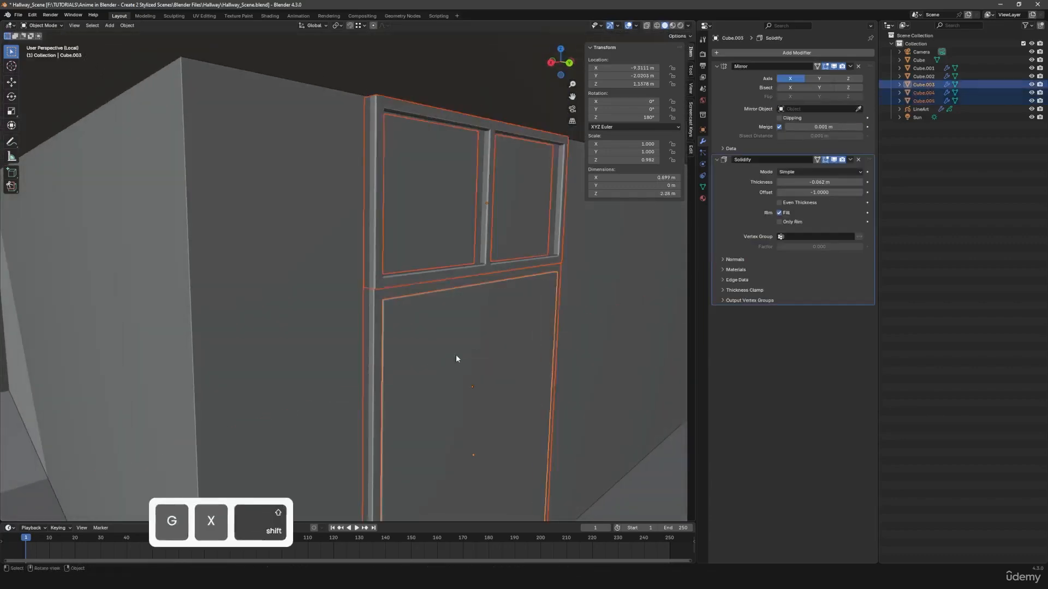
pyautogui.press('g')
pyautogui.press('y')
pyautogui.click(427, 335)
pyautogui.press('a')
pyautogui.press('a')
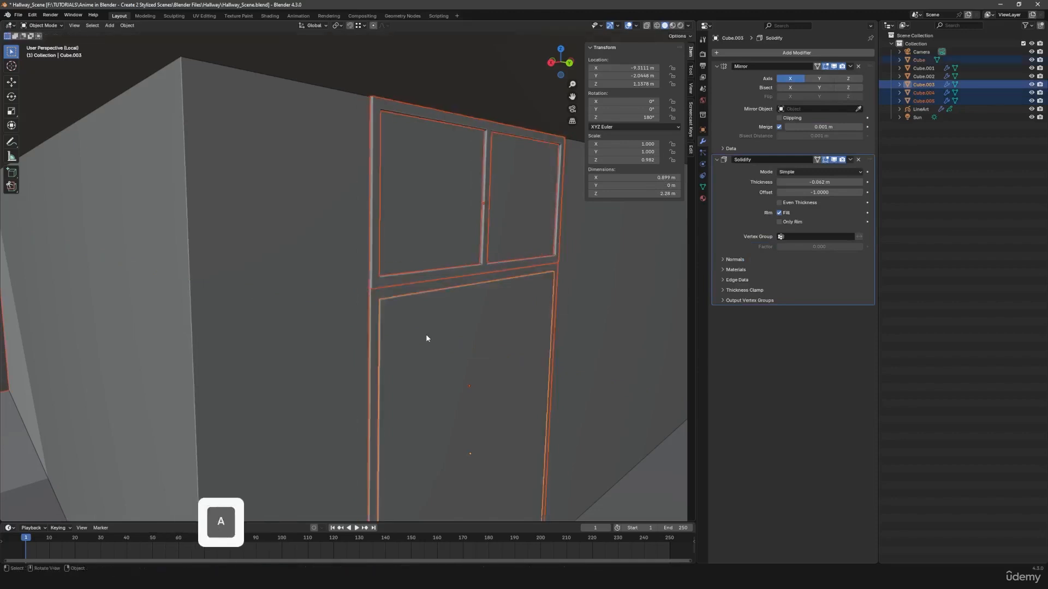
# - Nudge only the door frame slightly along positive Y relative to the wall
pyautogui.click(376, 298)
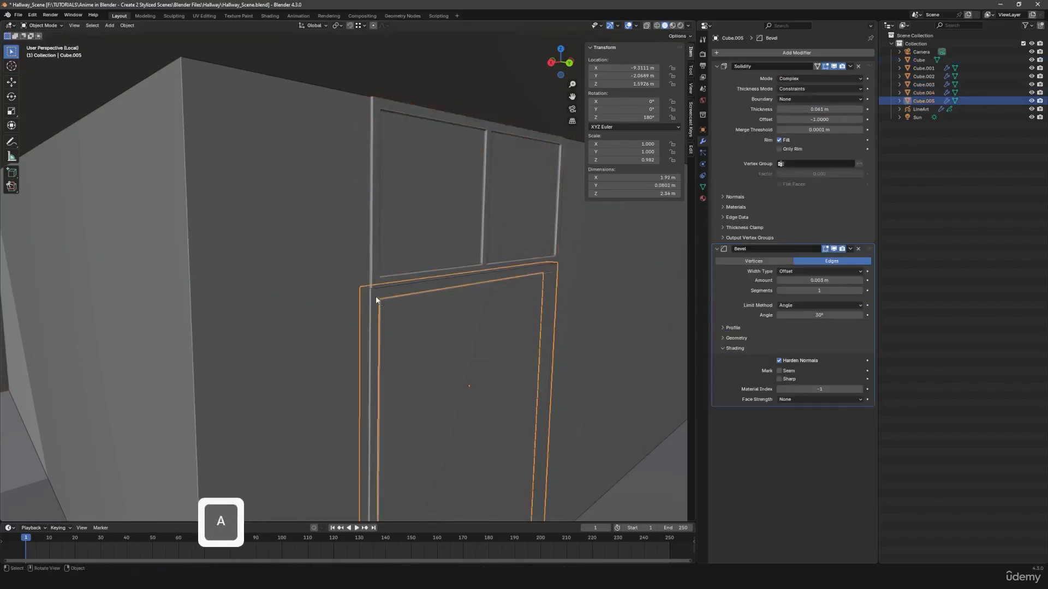
pyautogui.press('g')
pyautogui.press('x')
pyautogui.press('Escape')
pyautogui.press('g')
pyautogui.press('y')
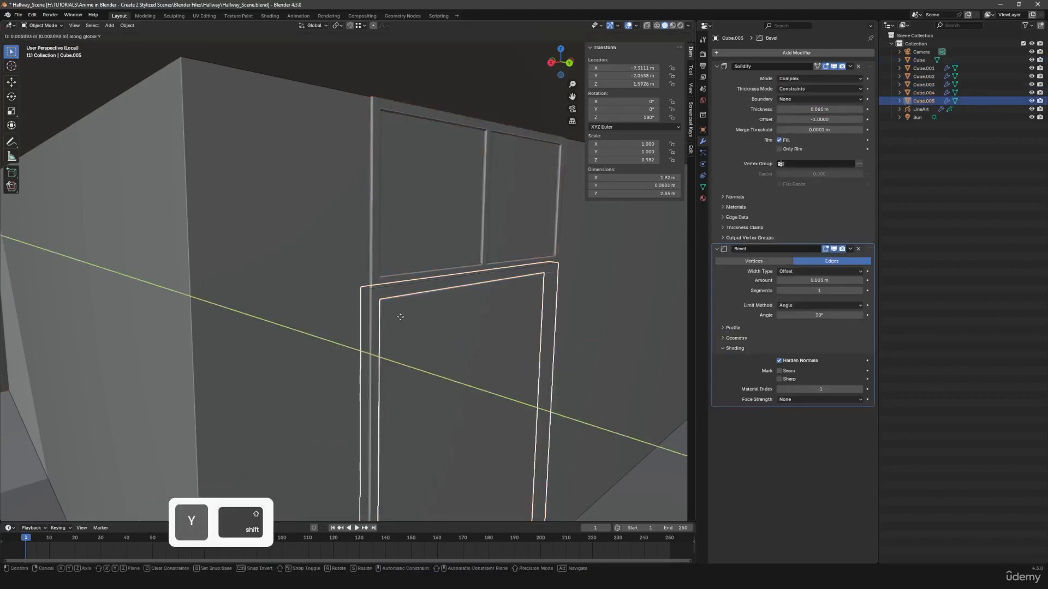
pyautogui.click(401, 317)
pyautogui.press('a')
pyautogui.press('a')
pyautogui.moveTo(426, 339); pyautogui.dragTo(414, 338, button='middle')
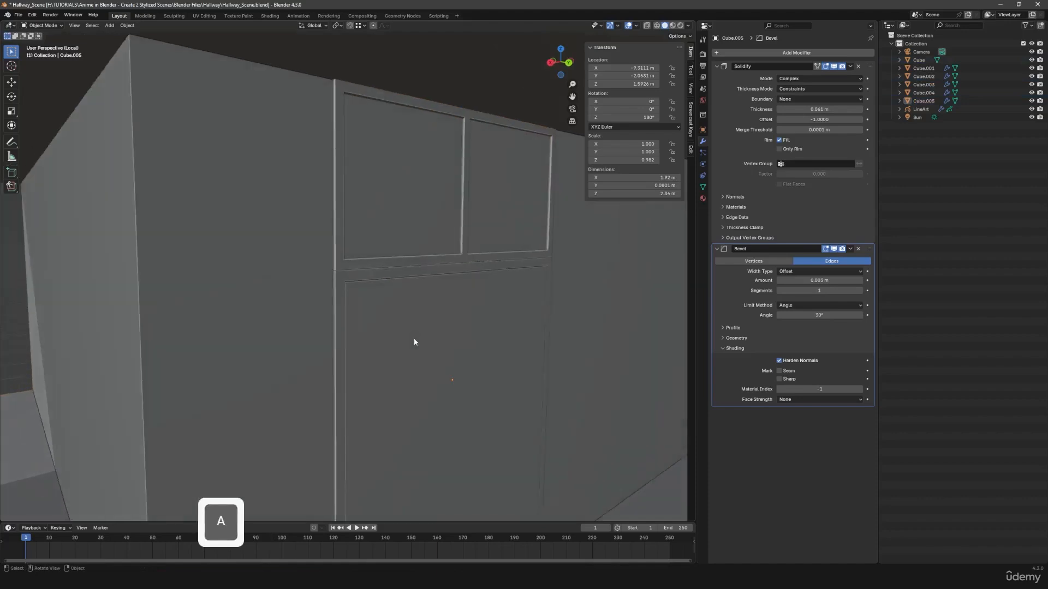
# - Nudge the door panel slightly along Y within its frame
pyautogui.click(469, 388)
pyautogui.press('g')
pyautogui.press('y')
pyautogui.click(465, 386)
pyautogui.press('a')
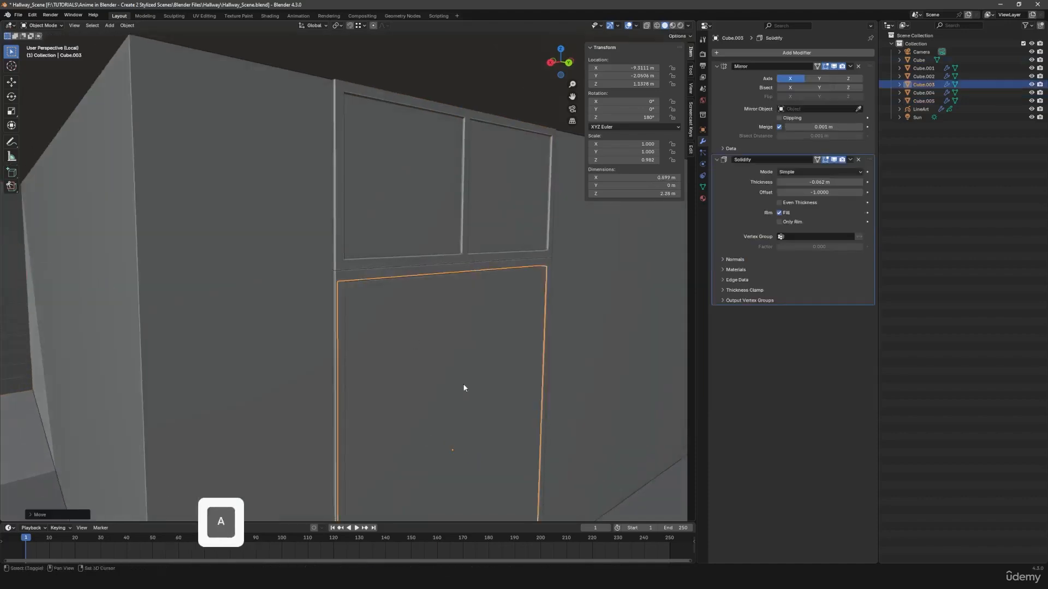
pyautogui.press('a')
pyautogui.scroll(-4, 473, 392)
pyautogui.moveTo(472, 393); pyautogui.dragTo(353, 322, button='middle')
pyautogui.scroll(-5, 404, 367)
pyautogui.scroll(7, 388, 371)
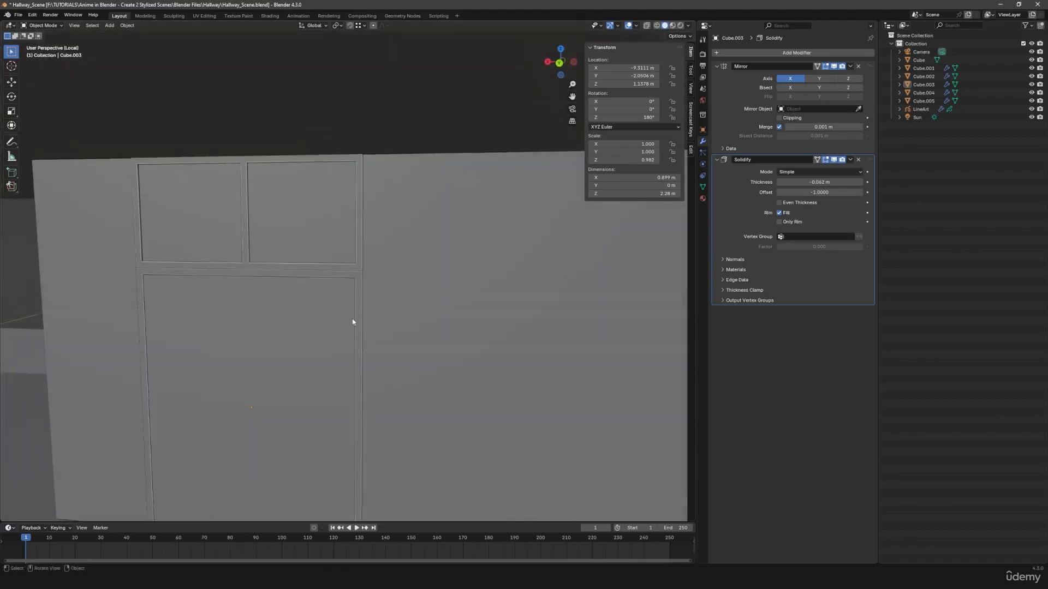
# - Refine the transom window to a Z scale of about 0.992 and a Z location of about 2.766 m
pyautogui.click(358, 209)
pyautogui.press('s')
pyautogui.press('z')
pyautogui.click(441, 225)
pyautogui.press('g')
pyautogui.press('z')
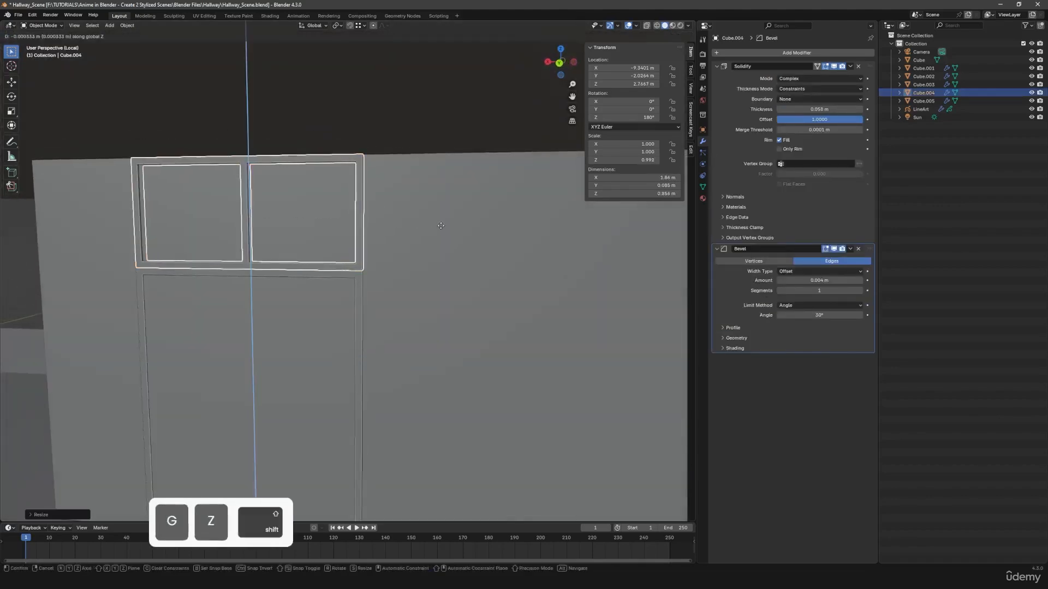
pyautogui.click(441, 226)
pyautogui.press('a')
pyautogui.press('a')
# - Set the door panel's Solidify thickness to about 0.176 m
pyautogui.moveTo(360, 321); pyautogui.dragTo(357, 374, button='middle')
pyautogui.scroll(-5, 377, 329)
pyautogui.scroll(-3, 389, 352)
pyautogui.scroll(6, 357, 375)
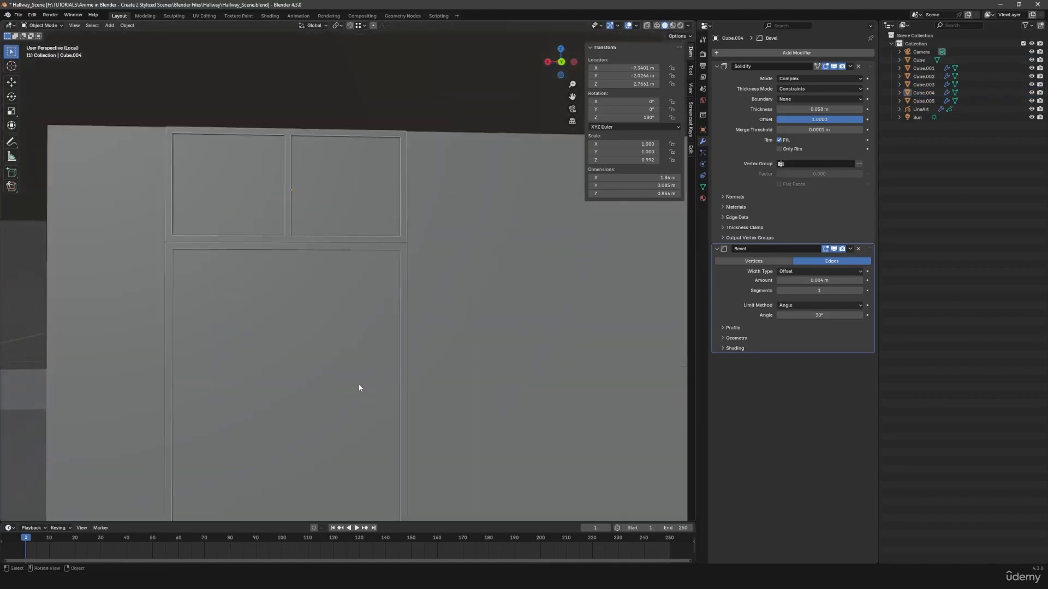
pyautogui.click(289, 223)
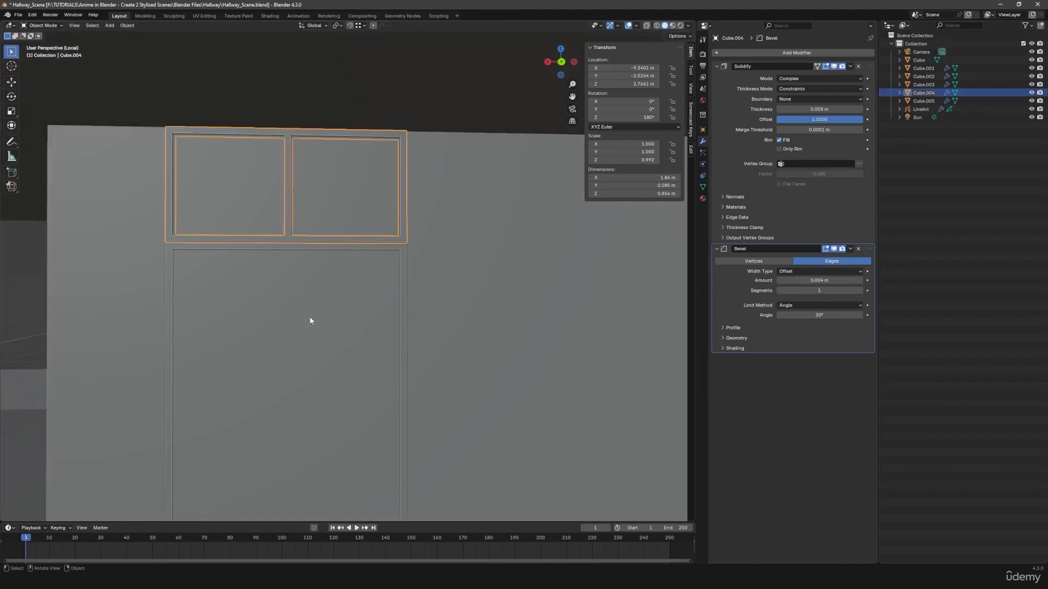
pyautogui.click(300, 313)
pyautogui.keyDown('shift'); pyautogui.moveTo(318, 395); pyautogui.dragTo(297, 312, button='middle'); pyautogui.keyUp('shift')
pyautogui.press('Tab')
pyautogui.press('Tab')
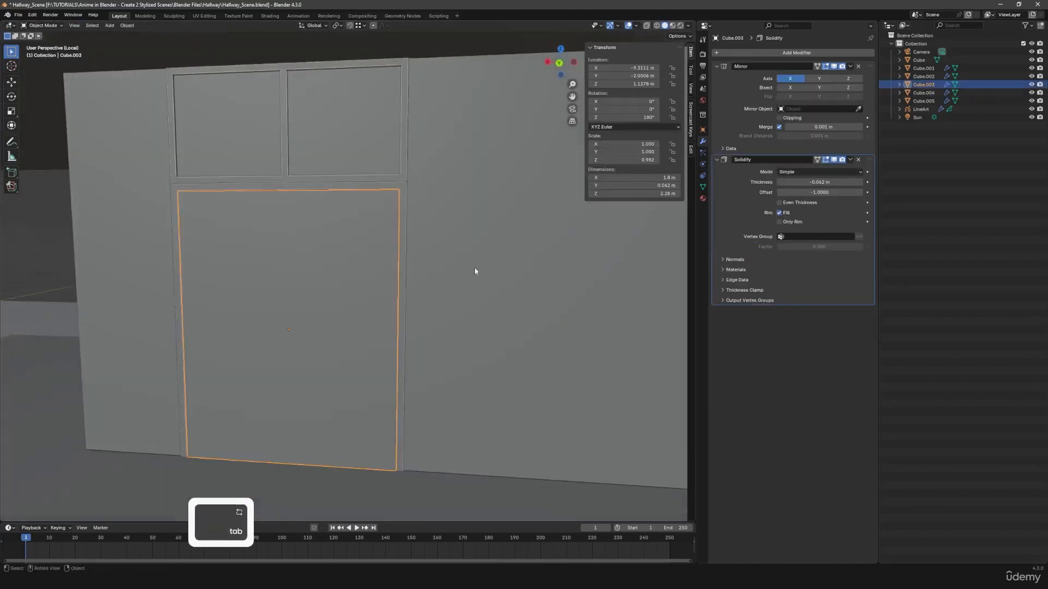
pyautogui.keyDown('shift'); pyautogui.moveTo(820, 183); pyautogui.dragTo(867, 183); pyautogui.keyUp('shift')
pyautogui.press('Tab')
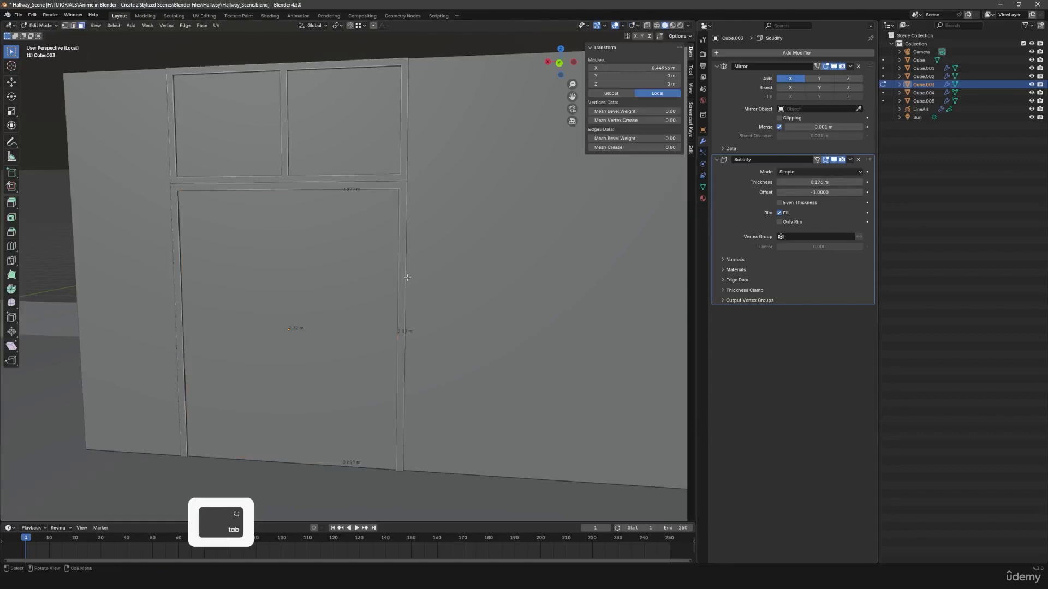
pyautogui.press('Tab')
pyautogui.press('Tab')
pyautogui.hotkey('ctrl', 'z')
pyautogui.hotkey('ctrl', 'z')
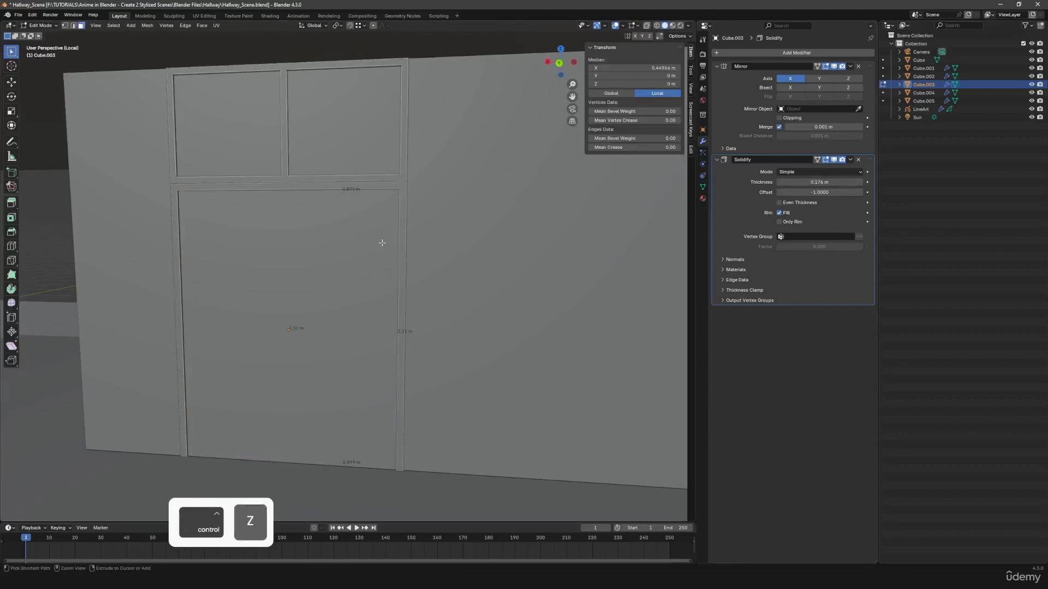
pyautogui.hotkey('ctrl', 'z')
# - Move the thickened door panel along Y to a location of about -2.002 m
pyautogui.moveTo(399, 216); pyautogui.dragTo(329, 294, button='middle')
pyautogui.press('g')
pyautogui.press('x')
pyautogui.rightClick(331, 290)
pyautogui.press('g')
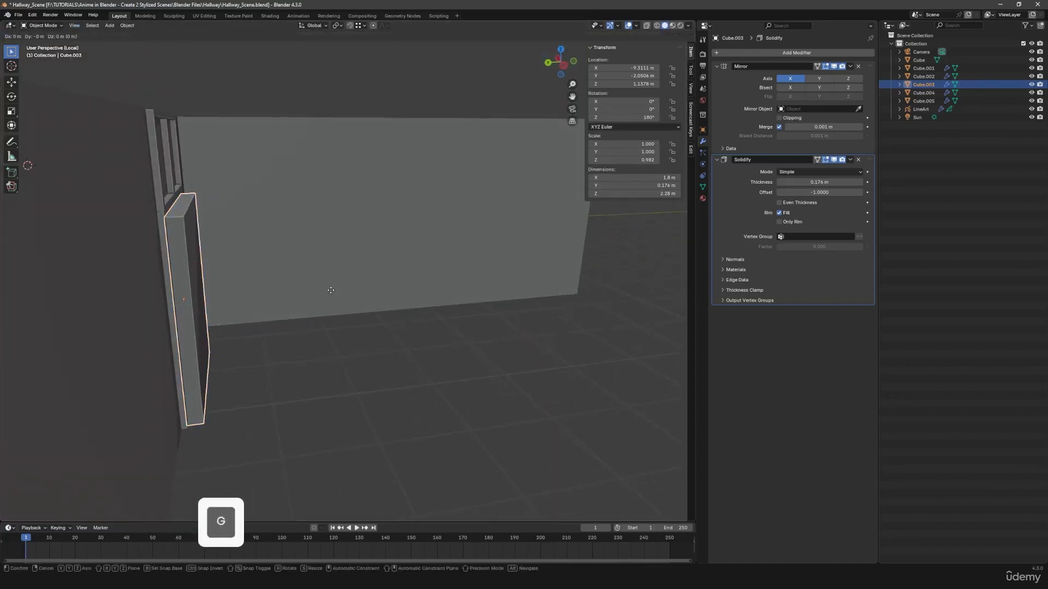
pyautogui.press('y')
pyautogui.click(252, 298)
pyautogui.moveTo(250, 299); pyautogui.dragTo(325, 312, button='middle')
pyautogui.press('Tab')
pyautogui.press('Tab')
pyautogui.press('Tab')
pyautogui.press('Tab')
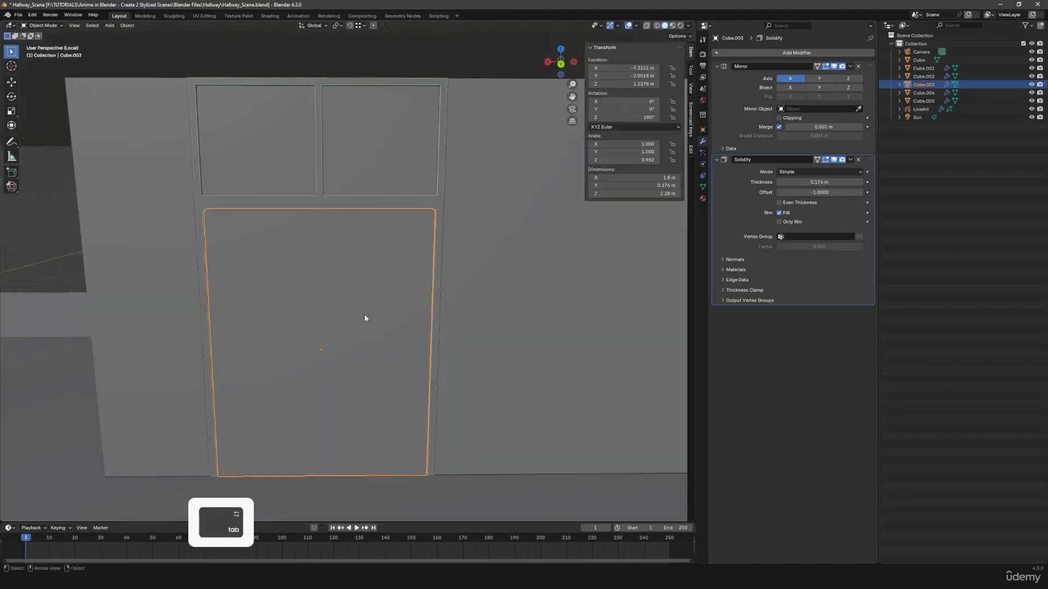
# - Add a Bevel modifier to the door panel and apply the panel's scale
pyautogui.click(758, 53)
pyautogui.click(758, 52)
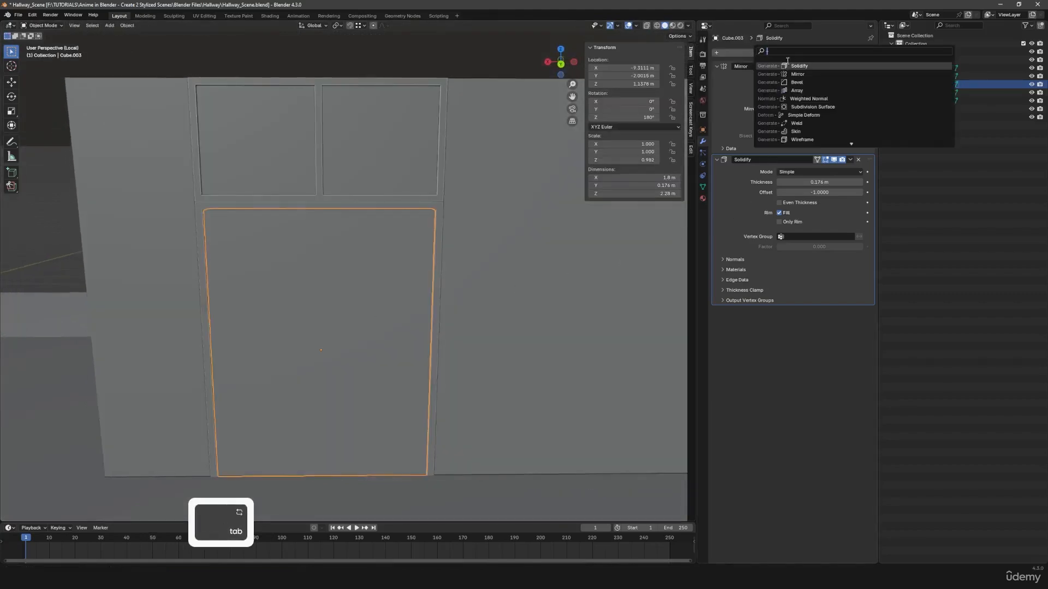
pyautogui.click(772, 83)
pyautogui.hotkey('ctrl', 'a')
pyautogui.click(537, 245)
pyautogui.press('Tab')
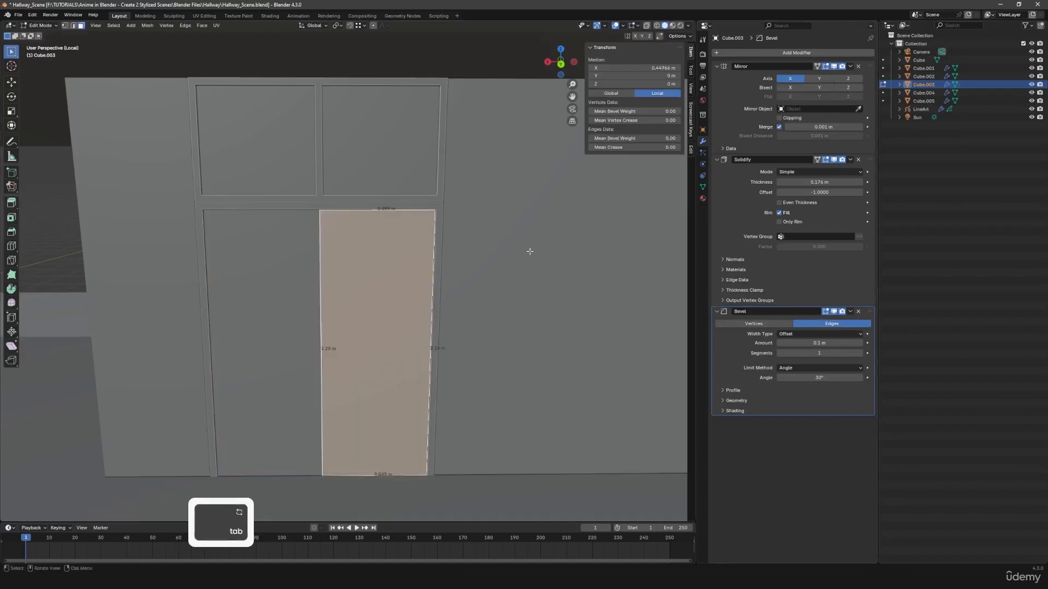
pyautogui.press('Tab')
# - Move the door panel along Y to about -1.96 m and set its Bevel amount to 0.005 m
pyautogui.press('g')
pyautogui.press('x')
pyautogui.press('g')
pyautogui.press('y')
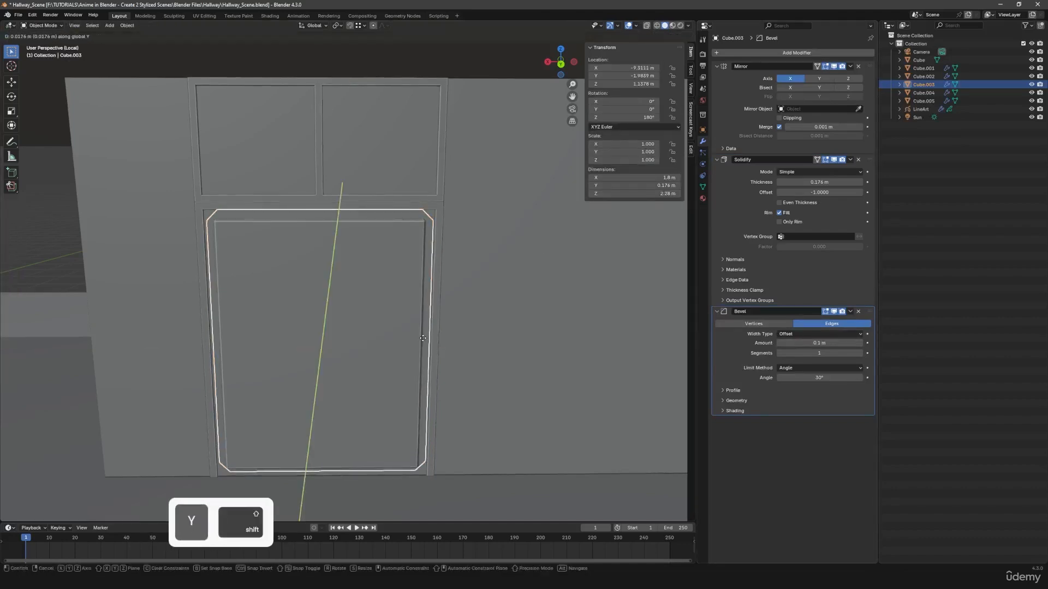
pyautogui.click(428, 340)
pyautogui.keyDown('shift'); pyautogui.moveTo(820, 344); pyautogui.dragTo(777, 343); pyautogui.keyUp('shift')
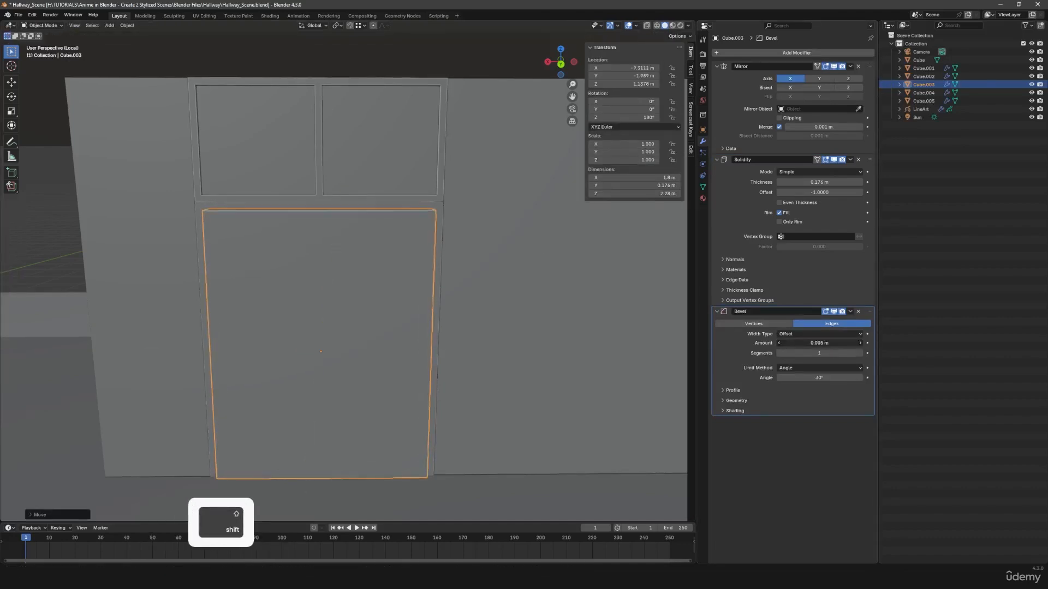
pyautogui.press('a')
pyautogui.press('a')
# - Select the door half's vertical centre edge through the mesh and shift it along X to a local X of about -0.001 m
pyautogui.moveTo(376, 330); pyautogui.dragTo(401, 331, button='middle')
pyautogui.press('Tab')
pyautogui.click(647, 25)
pyautogui.press('1')
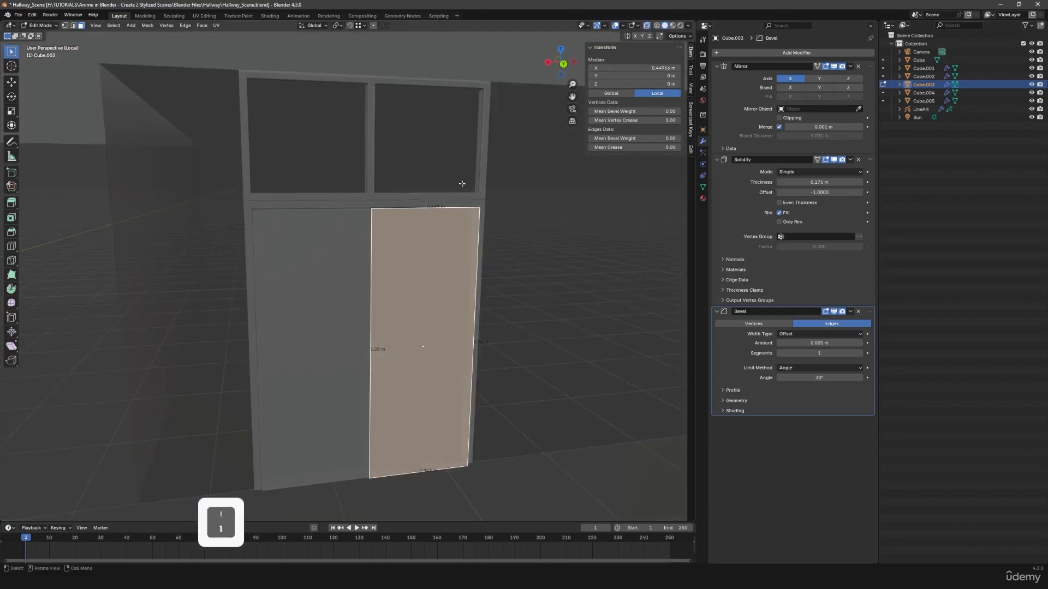
pyautogui.moveTo(362, 160); pyautogui.dragTo(396, 475)
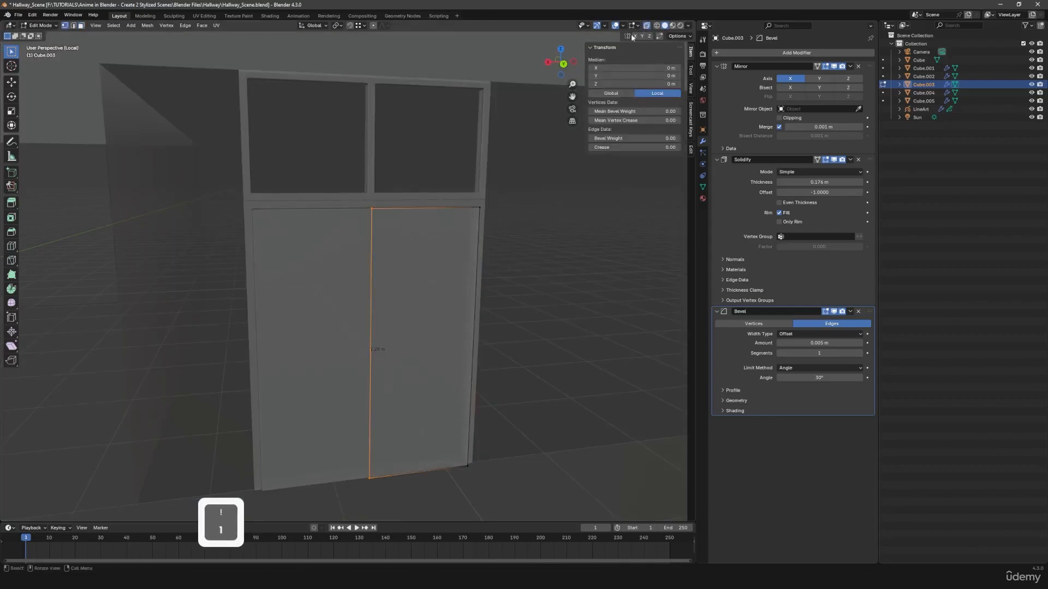
pyautogui.click(647, 26)
pyautogui.press('g')
pyautogui.press('x')
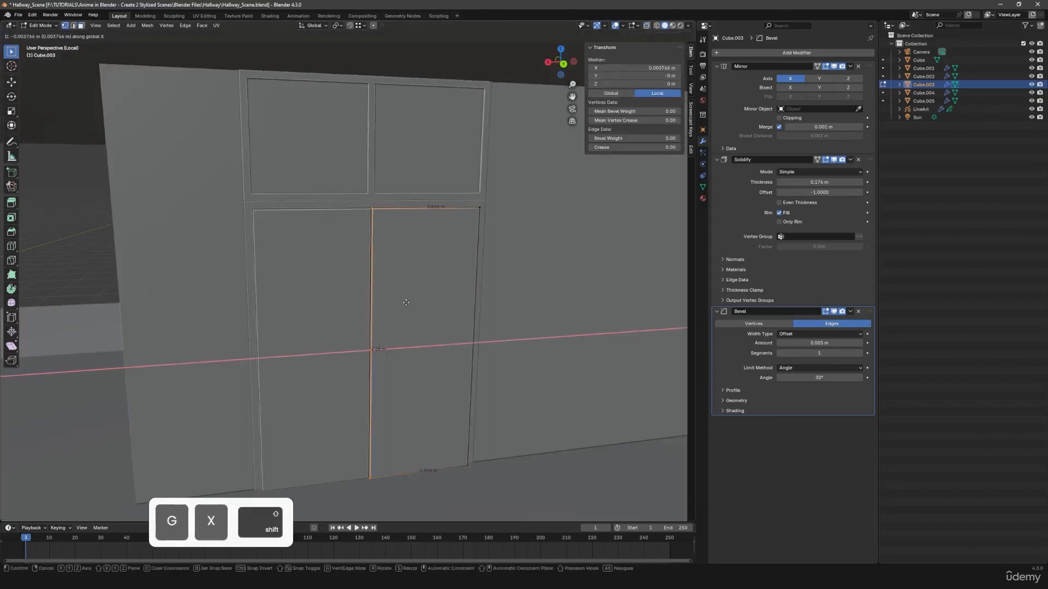
pyautogui.click(401, 302)
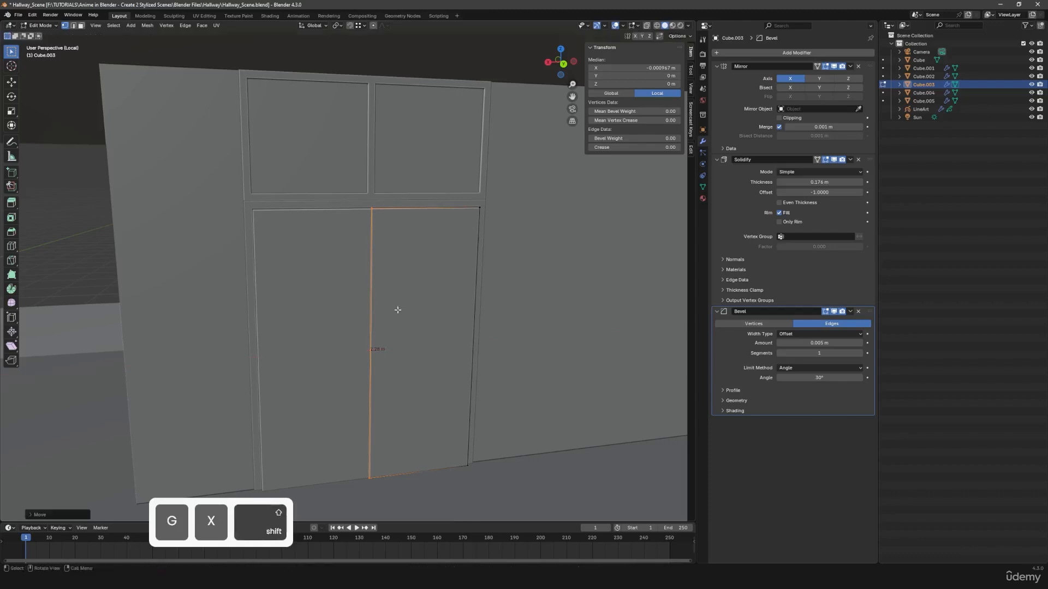
pyautogui.press('Tab')
pyautogui.moveTo(398, 309); pyautogui.dragTo(381, 315, button='middle')
pyautogui.press('a')
pyautogui.press('a')
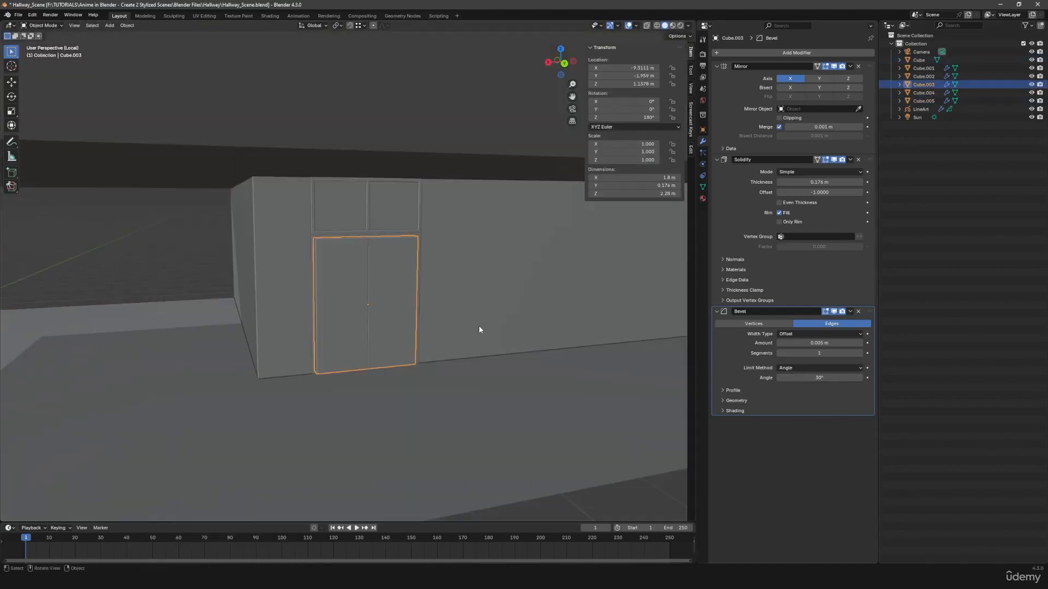
# - Add a horizontal loop cut across the door half and slide it upward to a factor of about -0.283
pyautogui.scroll(3, 479, 327)
pyautogui.moveTo(479, 327); pyautogui.dragTo(436, 311, button='middle')
pyautogui.scroll(3, 430, 326)
pyautogui.press('a')
pyautogui.press('a')
pyautogui.press('Tab')
pyautogui.keyDown('shift'); pyautogui.moveTo(436, 311); pyautogui.dragTo(430, 308, button='middle'); pyautogui.keyUp('shift')
pyautogui.scroll(-2, 421, 313)
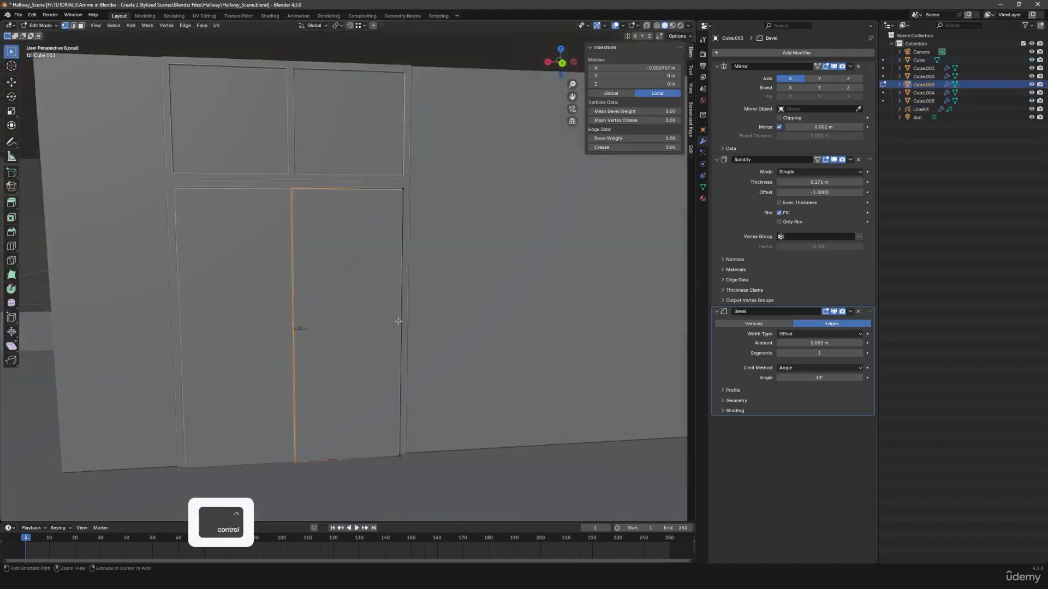
pyautogui.hotkey('ctrl', 'r')
pyautogui.click(399, 321)
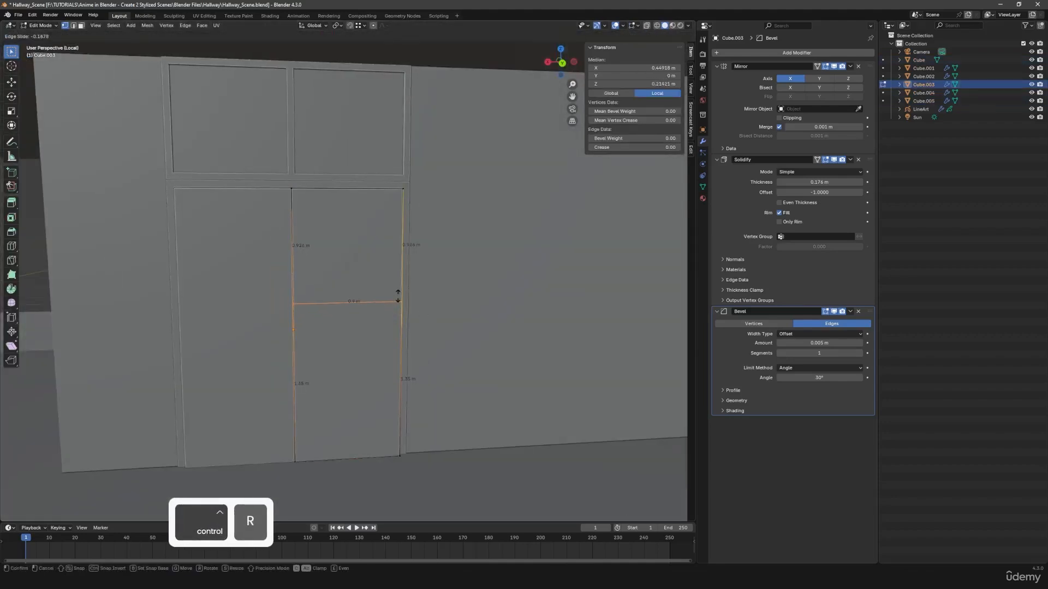
pyautogui.press('shift')
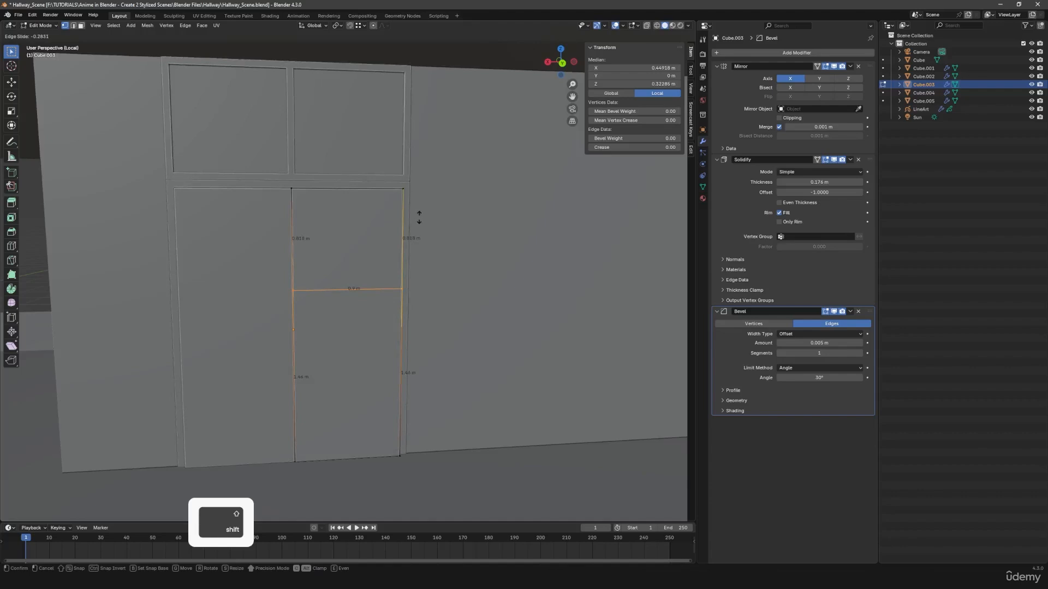
pyautogui.click(419, 216)
# - Inset the upper face of the door half by about 0.046 m
pyautogui.moveTo(419, 217); pyautogui.dragTo(404, 273, button='middle')
pyautogui.press('3')
pyautogui.click(389, 238)
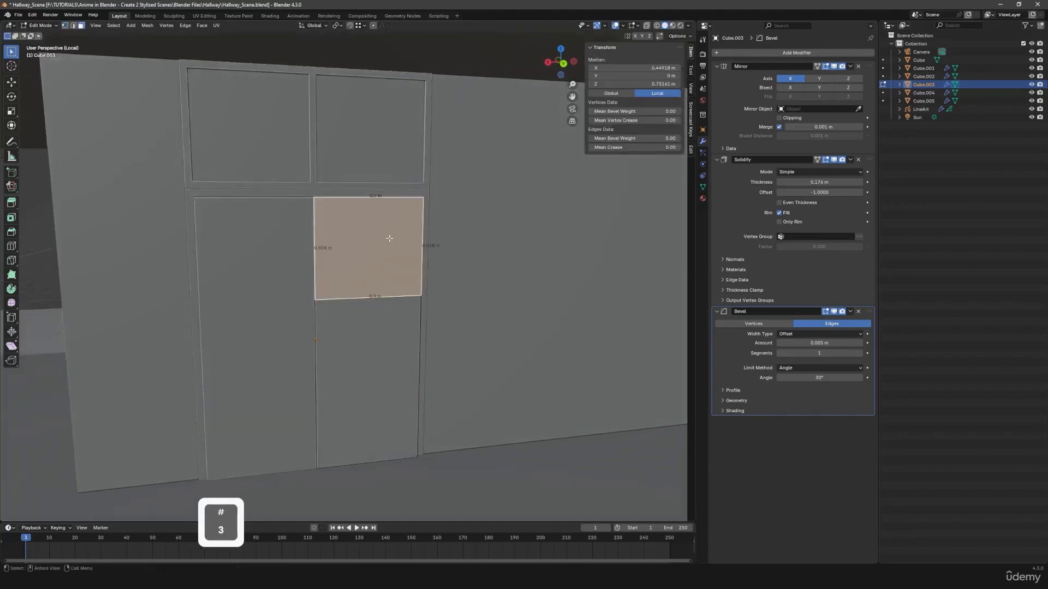
pyautogui.press('i')
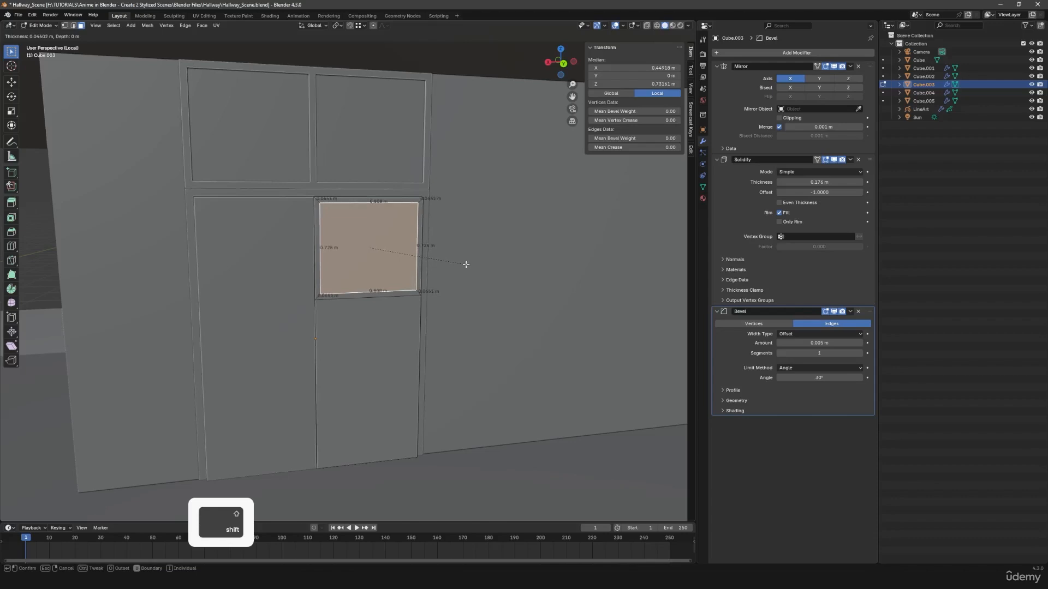
pyautogui.click(465, 264)
# - Delete the inset face to open a window in the upper part of both mirrored door leaves
pyautogui.press('x')
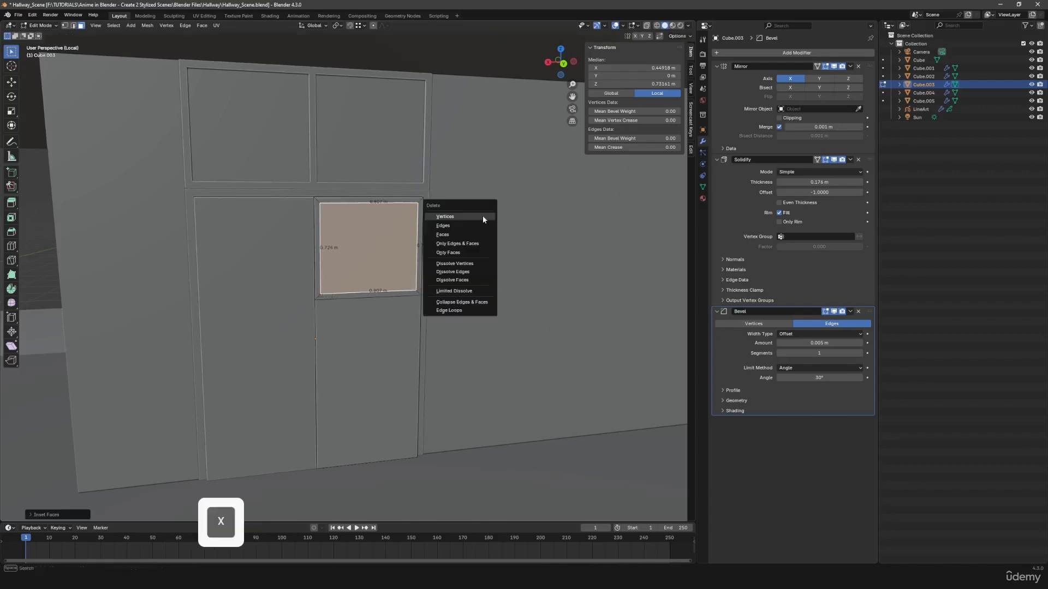
pyautogui.click(479, 231)
pyautogui.press('Tab')
pyautogui.press('a')
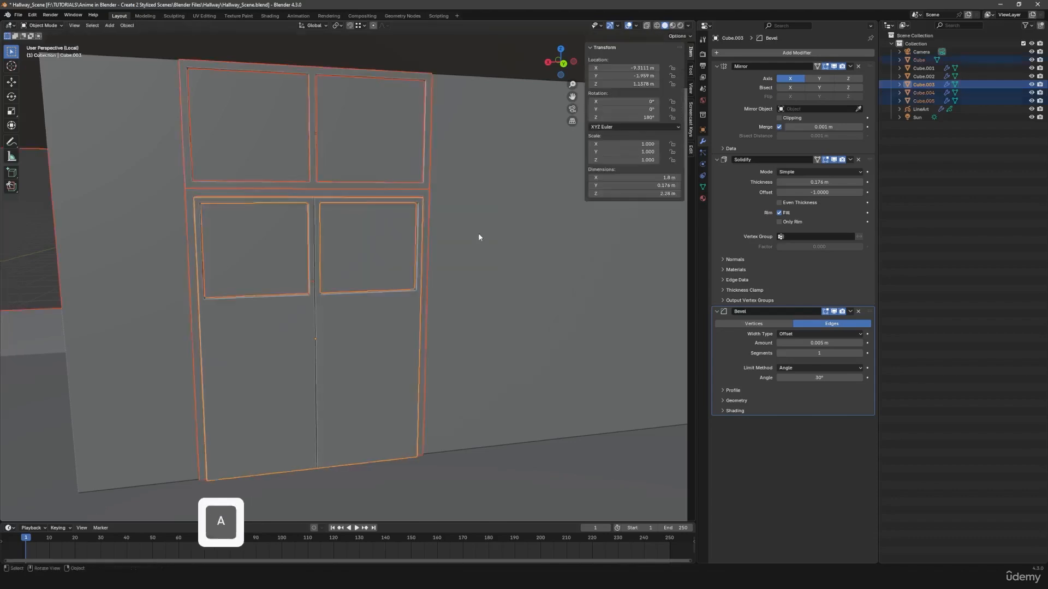
pyautogui.press('a')
pyautogui.scroll(-4, 479, 233)
pyautogui.moveTo(379, 309); pyautogui.dragTo(398, 303, button='middle')
pyautogui.scroll(-3, 392, 307)
pyautogui.scroll(5, 397, 302)
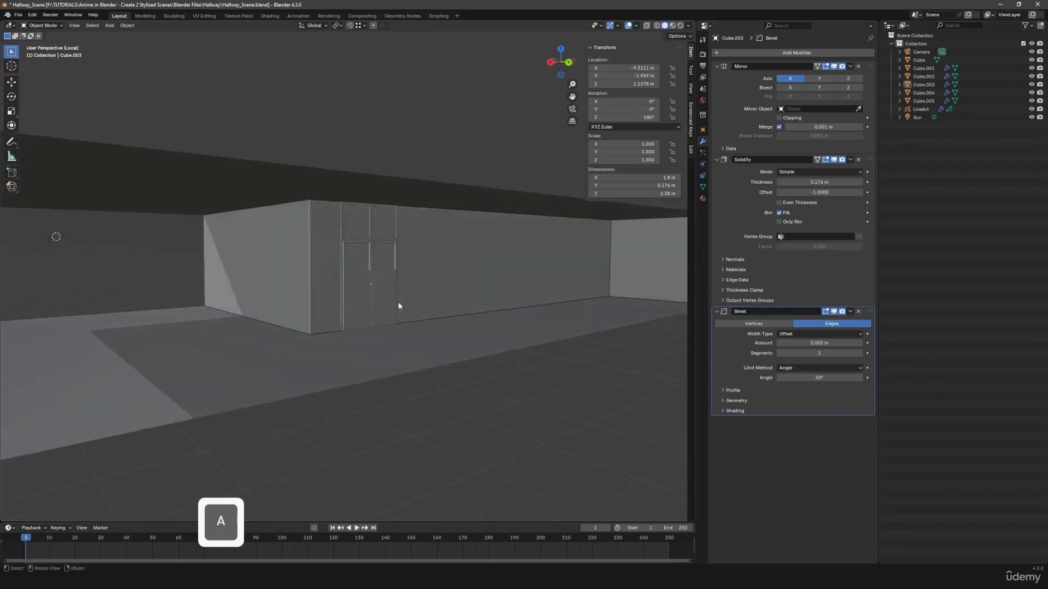
# - Undo the window cut-out and its inset on the door half, back to the plain upper face
pyautogui.scroll(3, 396, 321)
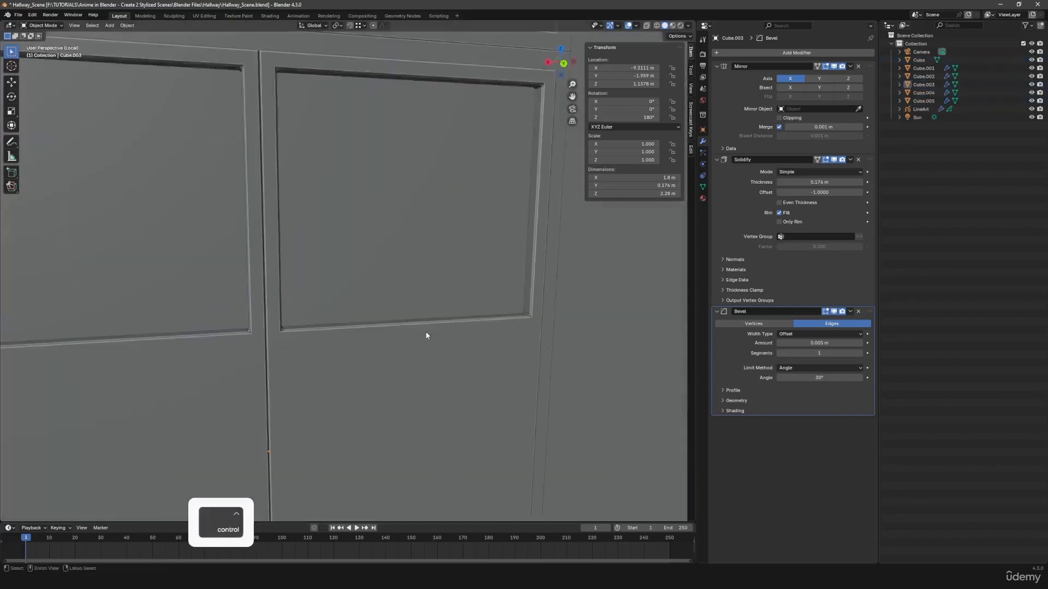
pyautogui.hotkey('ctrl', 'z')
pyautogui.hotkey('ctrl', 'z')
pyautogui.hotkey('ctrl', 'z')
pyautogui.hotkey('ctrl', 'z')
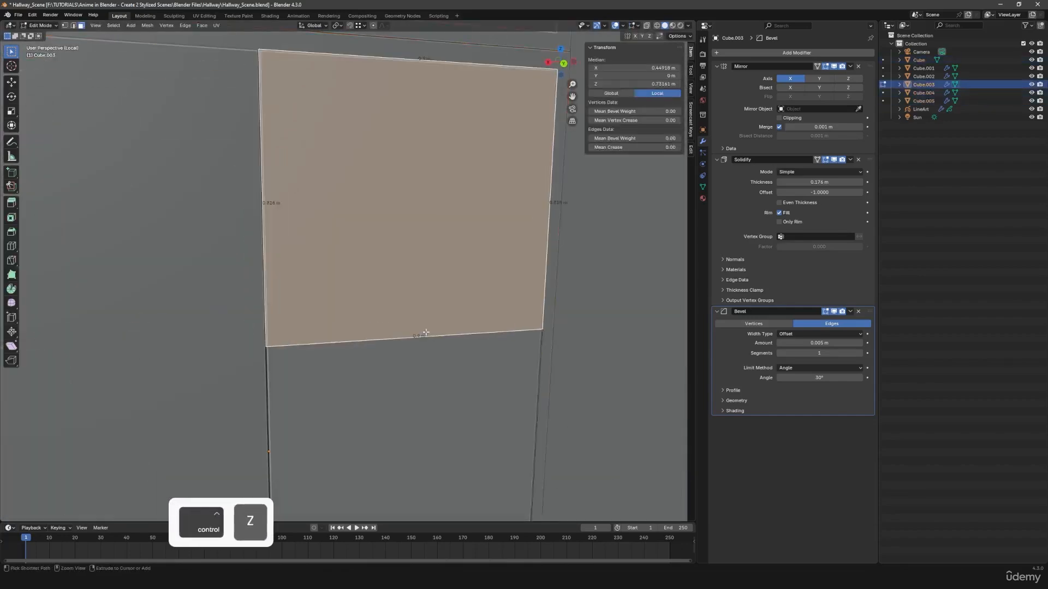
pyautogui.hotkey('ctrl', 'shift', 'z')
pyautogui.hotkey('ctrl', 'z')
# - Inset the door half's upper face again and delete the inner face to reopen the windows in both leaves
pyautogui.press('i')
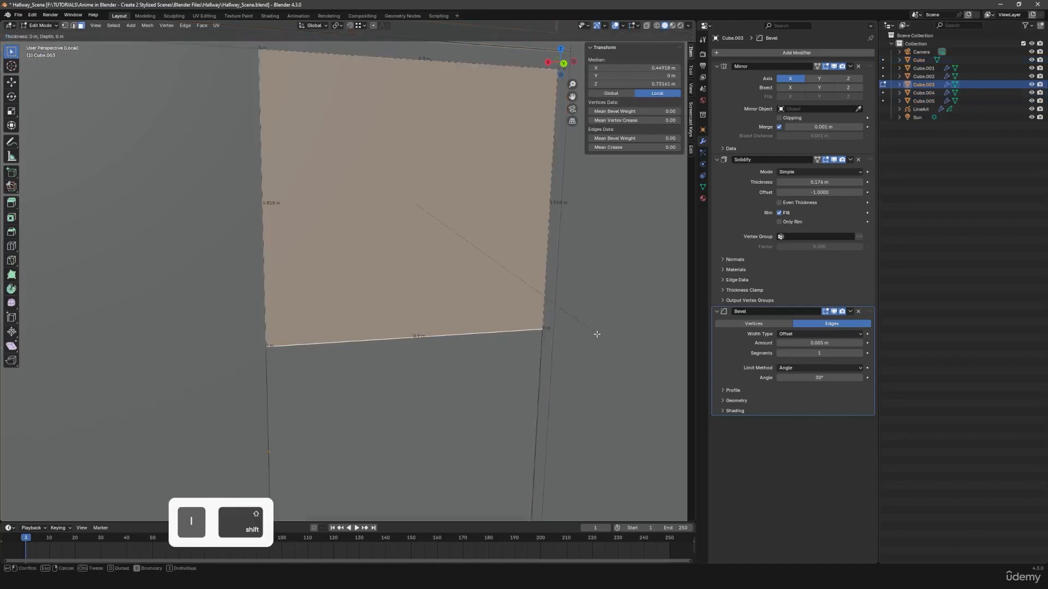
pyautogui.click(476, 229)
pyautogui.press('x')
pyautogui.click(499, 218)
pyautogui.press('Tab')
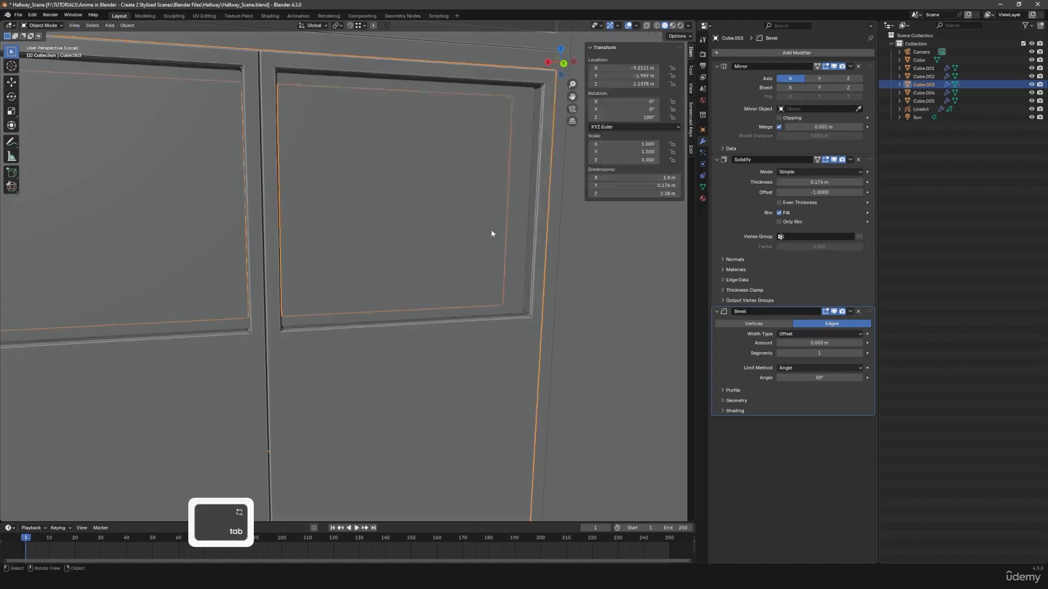
# - Enable Harden Normals in the shading options of the double door's Bevel modifier
pyautogui.press('a')
pyautogui.scroll(-5, 381, 259)
pyautogui.click(734, 411)
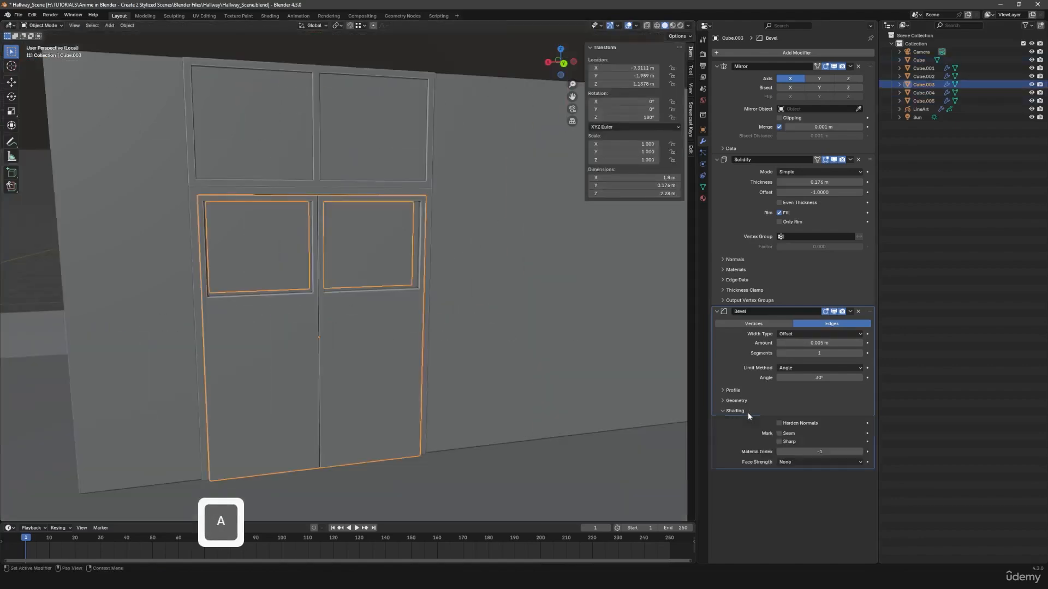
pyautogui.click(794, 423)
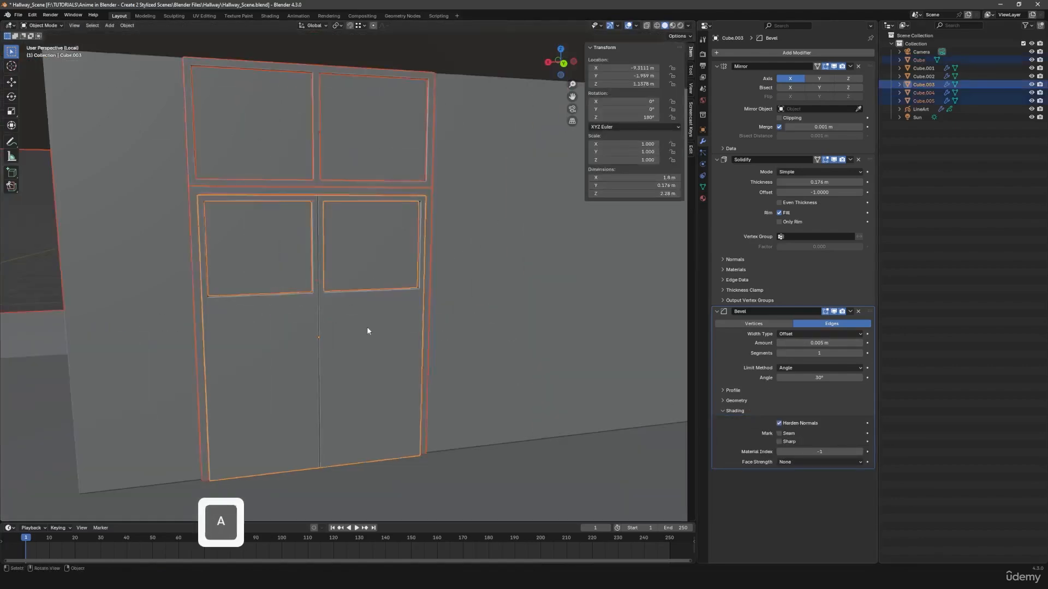
pyautogui.moveTo(367, 327); pyautogui.dragTo(374, 319, button='middle')
# - Enable Harden Normals on the transom frame's Bevel modifier and apply its Solidify modifier
pyautogui.moveTo(373, 222); pyautogui.dragTo(410, 293, button='middle')
pyautogui.click(355, 176)
pyautogui.scroll(2, 411, 278)
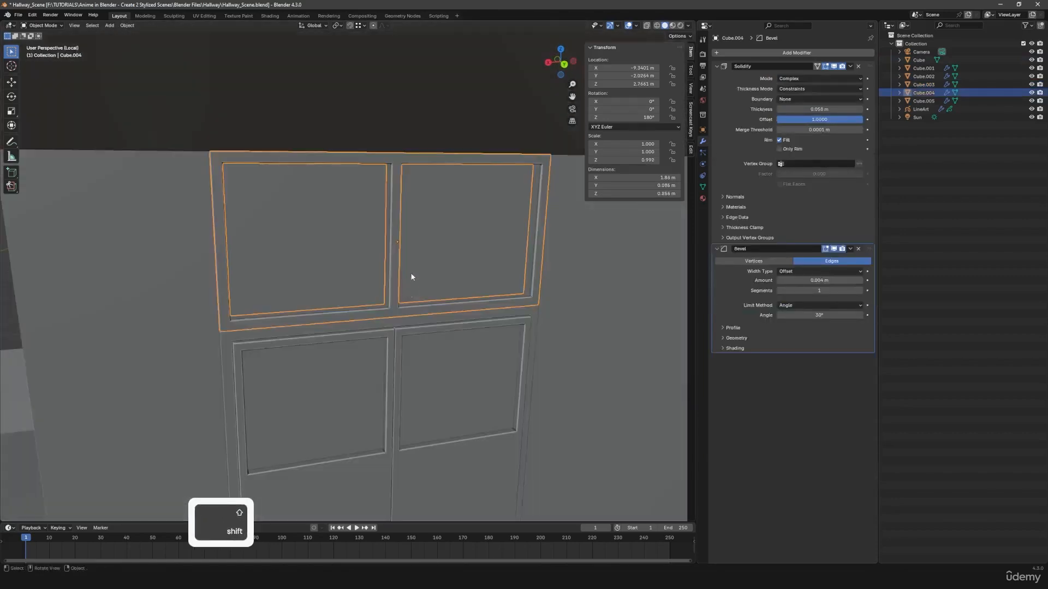
pyautogui.click(735, 348)
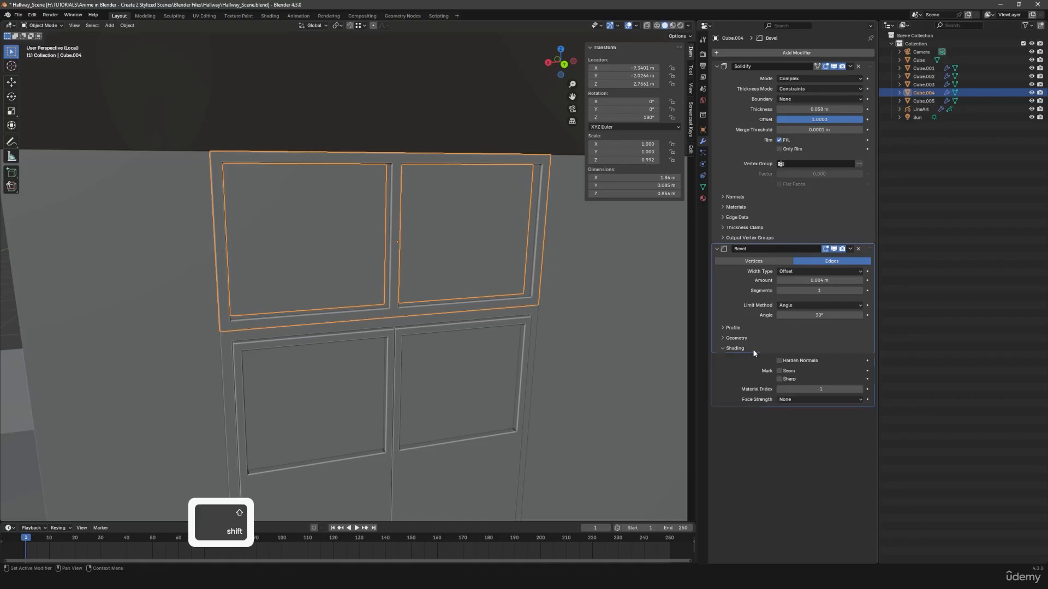
pyautogui.click(851, 66)
pyautogui.click(855, 76)
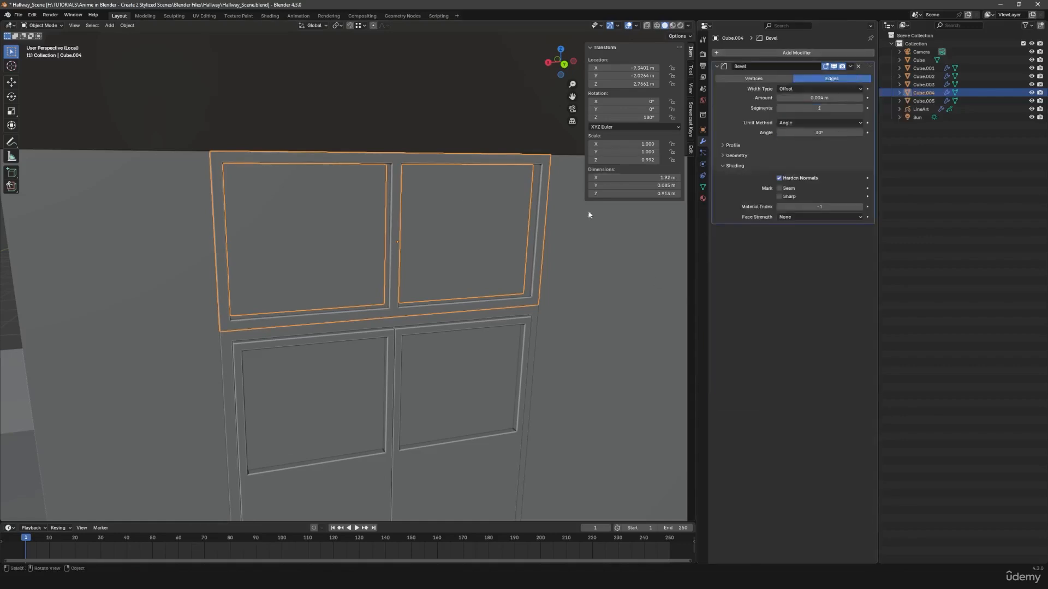
# - Add a centred loop cut around the inner faces of one of the transom frame's window openings
pyautogui.press('Tab')
pyautogui.press('Tab')
pyautogui.scroll(4, 407, 191)
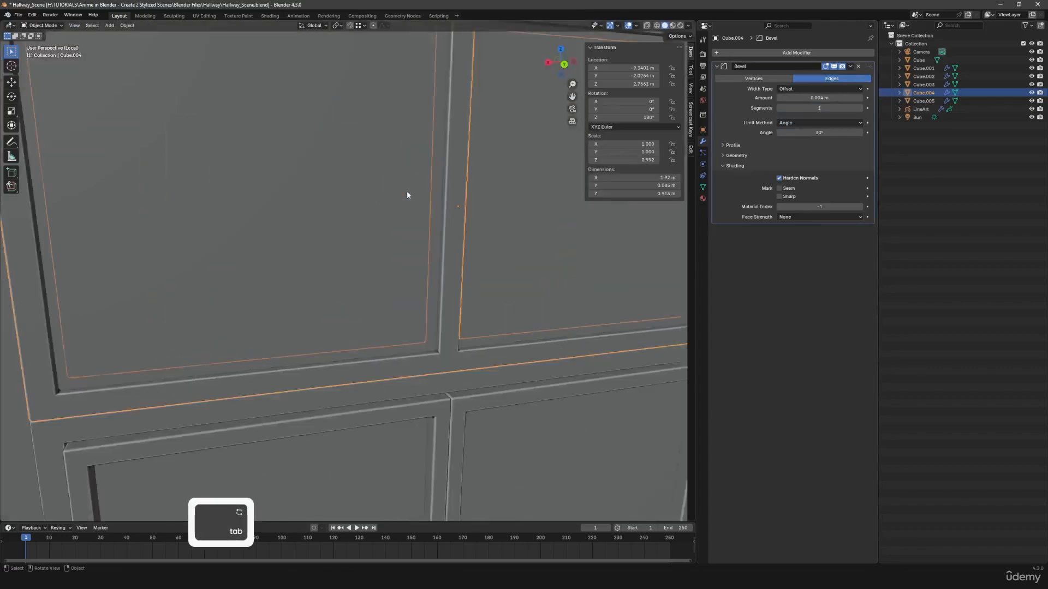
pyautogui.moveTo(407, 191); pyautogui.dragTo(473, 164, button='middle')
pyautogui.scroll(-3, 438, 188)
pyautogui.press('Tab')
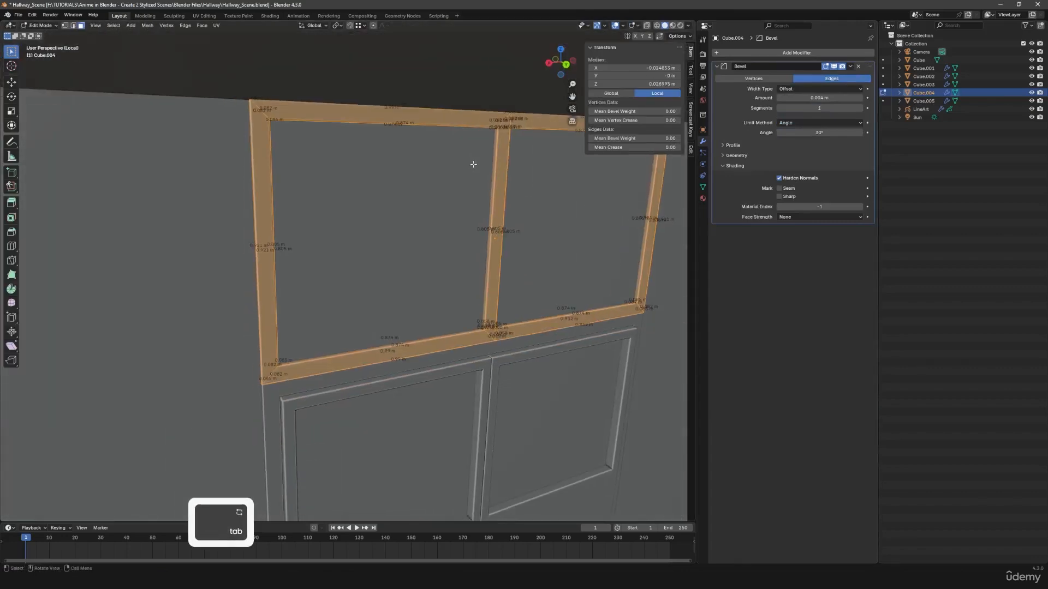
pyautogui.hotkey('alt', 'a')
pyautogui.hotkey('ctrl', 'r')
pyautogui.click(493, 132)
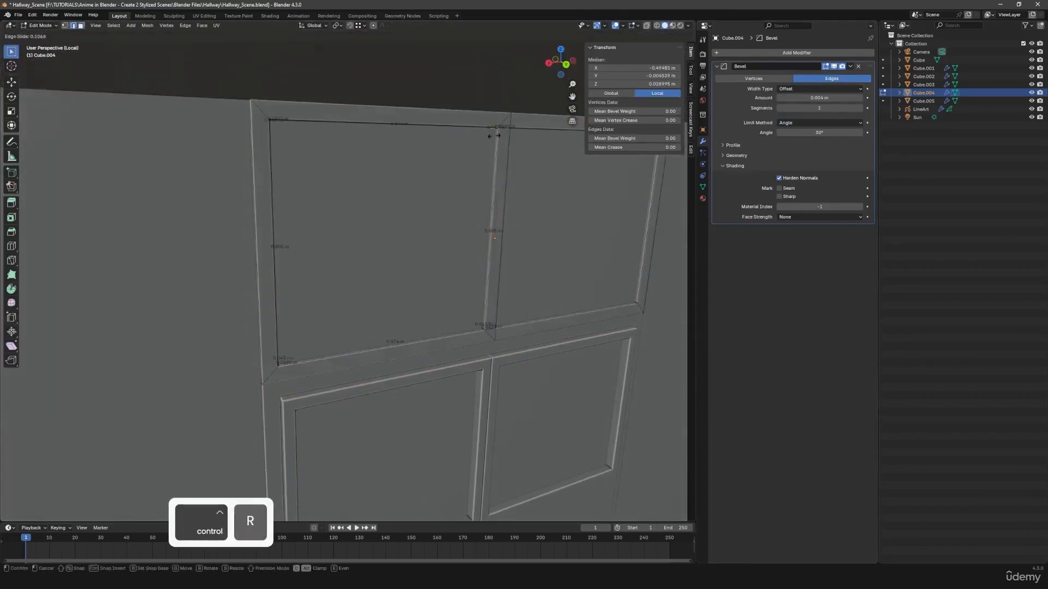
pyautogui.rightClick(493, 136)
# - Isolate the transom frame and add a centred loop cut around the inside of its other window opening
pyautogui.press('/')
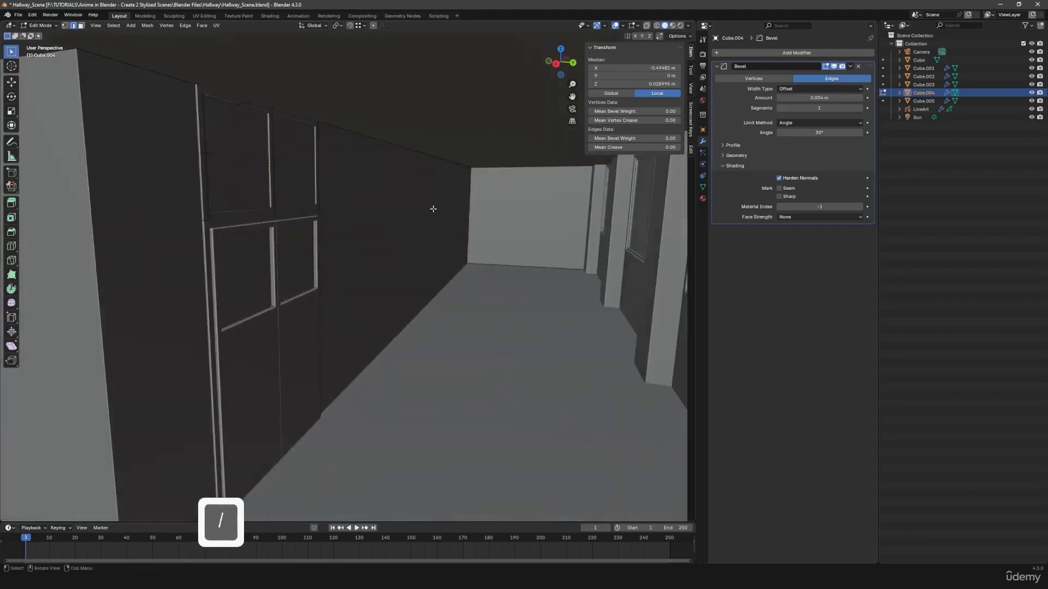
pyautogui.press('/')
pyautogui.moveTo(415, 204); pyautogui.dragTo(269, 244, button='middle')
pyautogui.scroll(3, 233, 180)
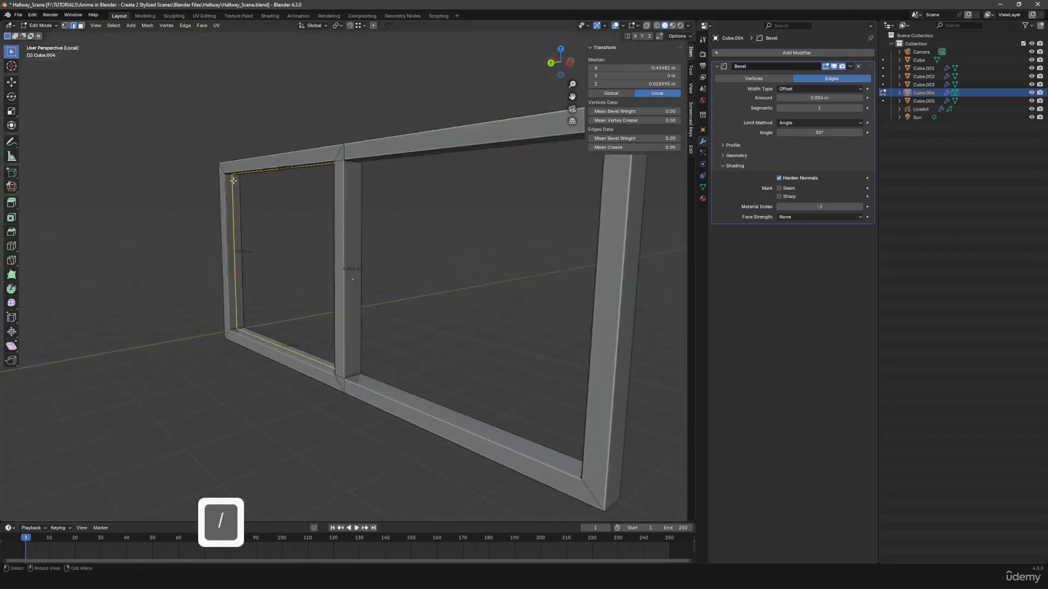
pyautogui.hotkey('ctrl', 'r')
pyautogui.click(352, 172)
pyautogui.rightClick(354, 171)
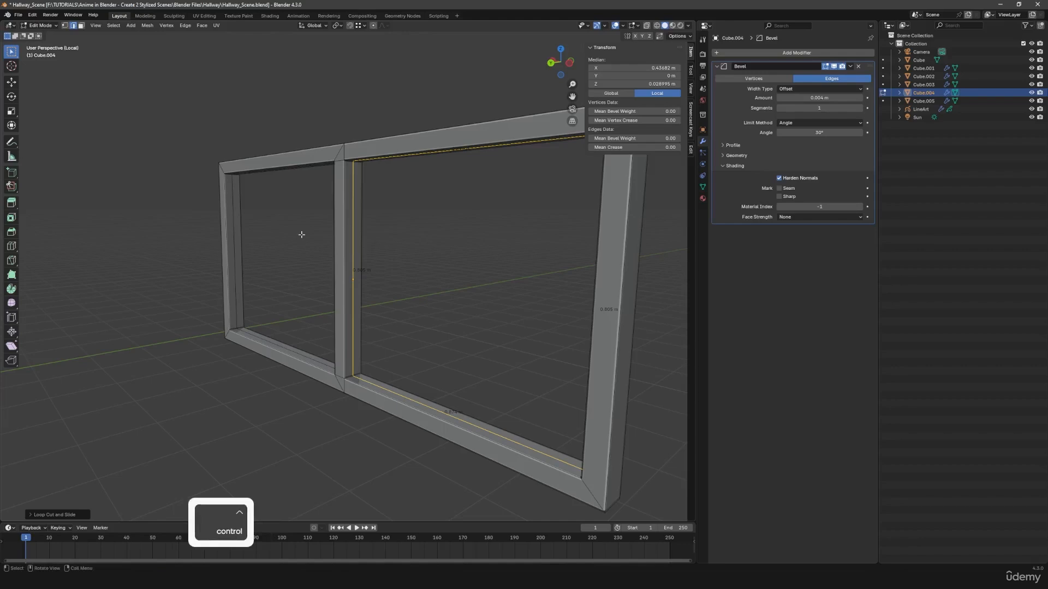
# - Select both inner edge loops of the transom frame, duplicate them in place and separate them into a new object
pyautogui.keyDown('alt'); pyautogui.keyDown('shift'); pyautogui.click(232, 208); pyautogui.keyUp('shift'); pyautogui.keyUp('alt')
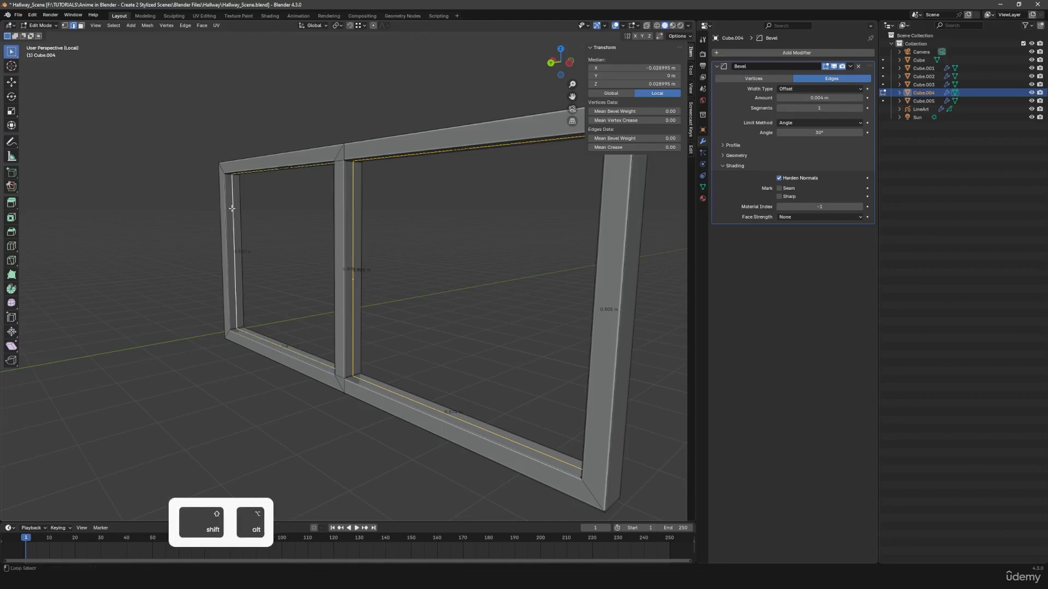
pyautogui.hotkey('ctrl', 'z')
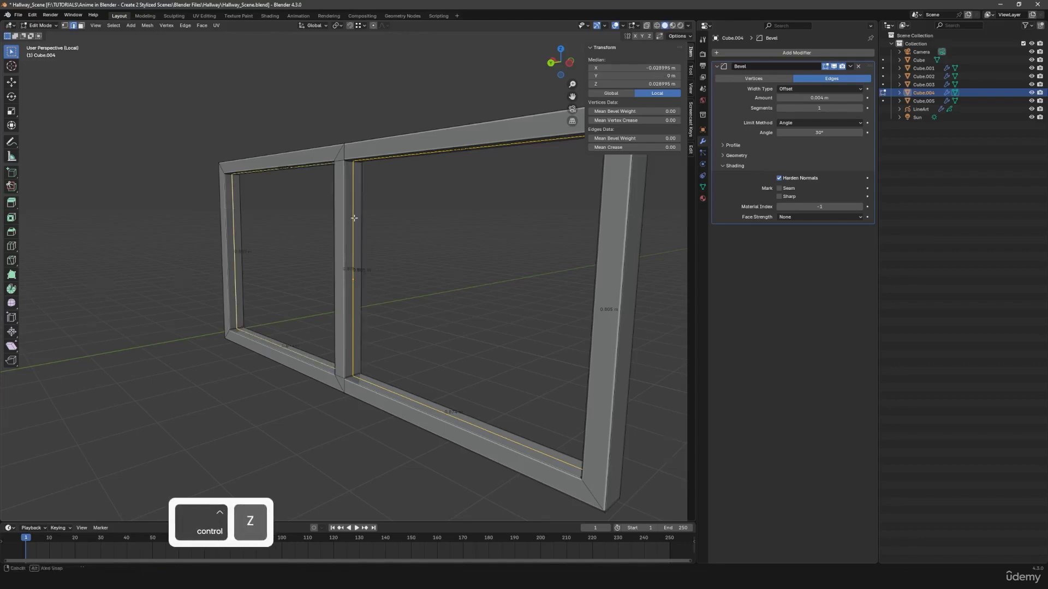
pyautogui.moveTo(358, 208); pyautogui.dragTo(374, 224, button='middle')
pyautogui.hotkey('shift', 'd')
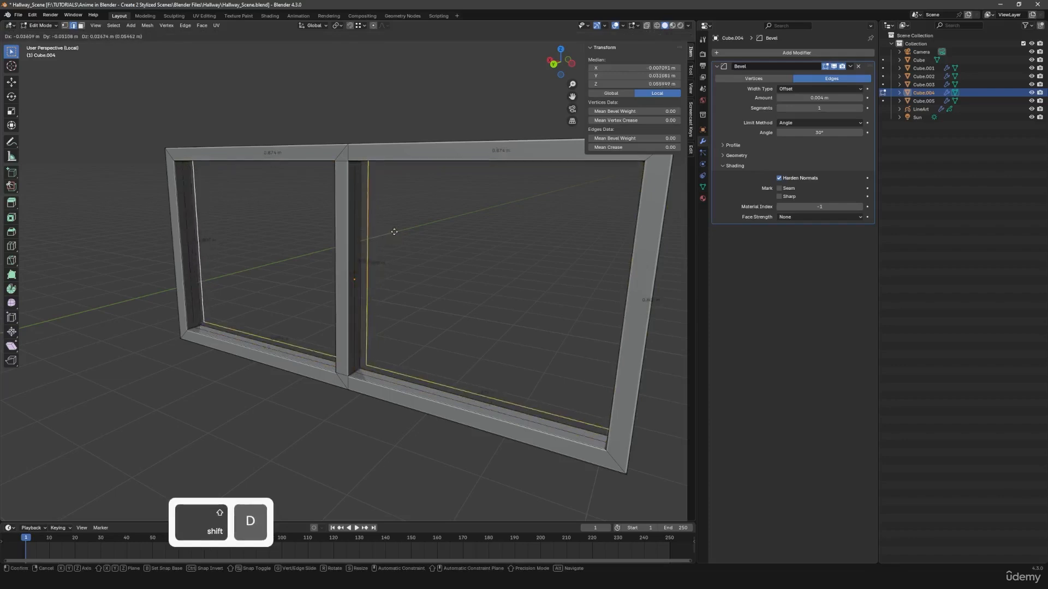
pyautogui.rightClick(396, 229)
pyautogui.press('p')
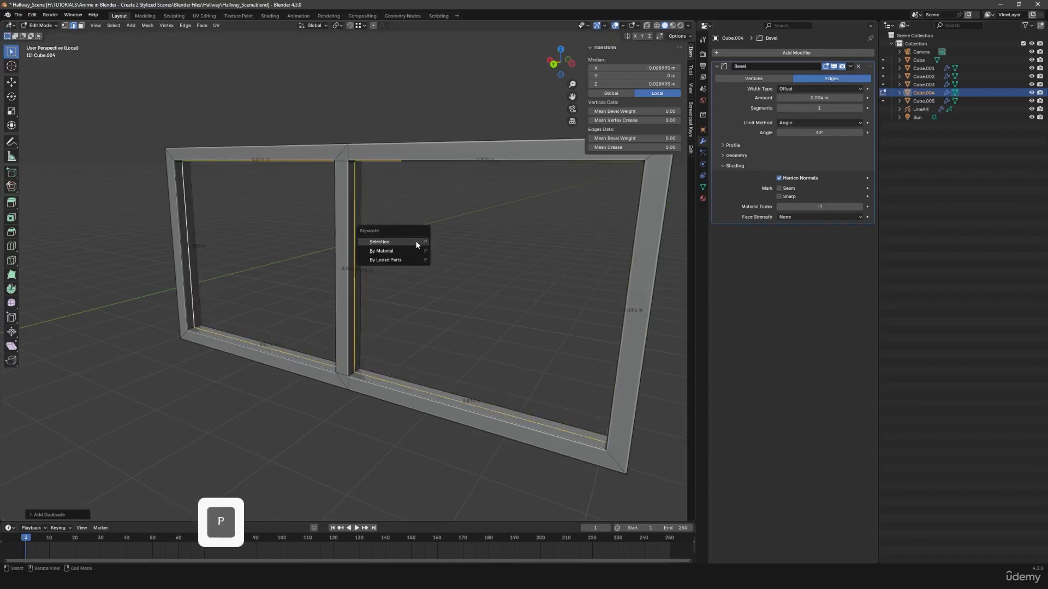
pyautogui.click(416, 244)
pyautogui.press('Tab')
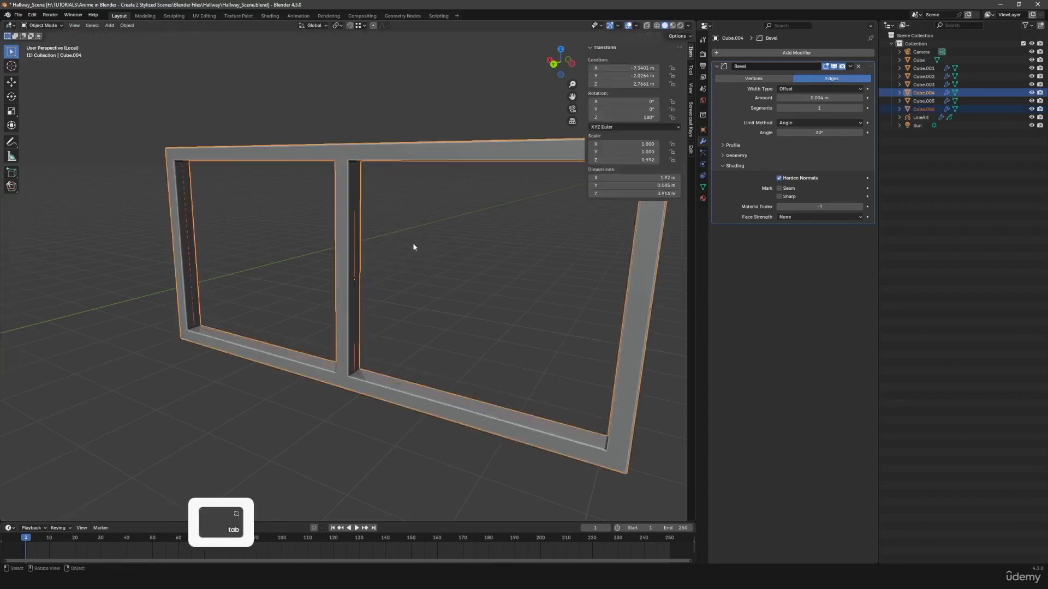
# - Select the separated edge loops and shift them along Y to a location of about -1.998 m
pyautogui.click(355, 258)
pyautogui.moveTo(355, 258); pyautogui.dragTo(378, 266, button='middle')
pyautogui.scroll(-3, 378, 266)
pyautogui.click(399, 327)
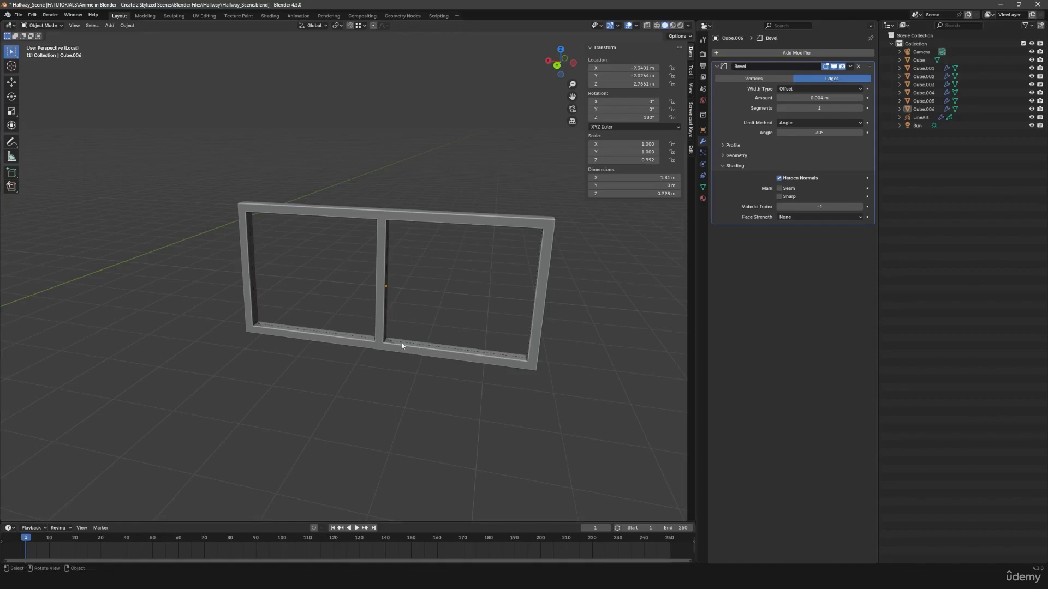
pyautogui.click(402, 344)
pyautogui.click(407, 342)
pyautogui.moveTo(407, 342); pyautogui.dragTo(388, 346, button='middle')
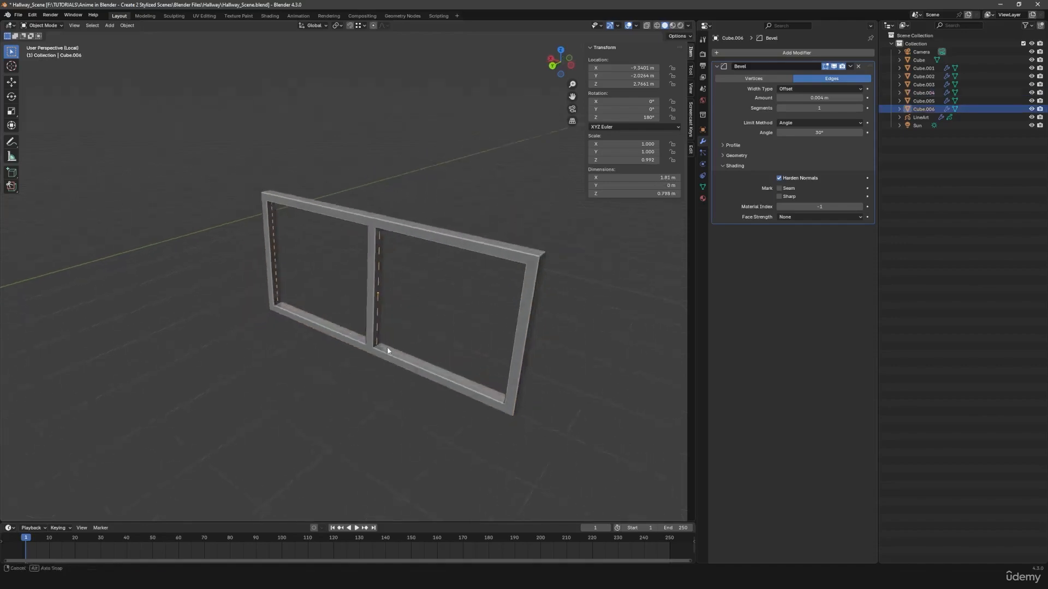
pyautogui.scroll(4, 470, 326)
pyautogui.press('g')
pyautogui.press('x')
pyautogui.press('y')
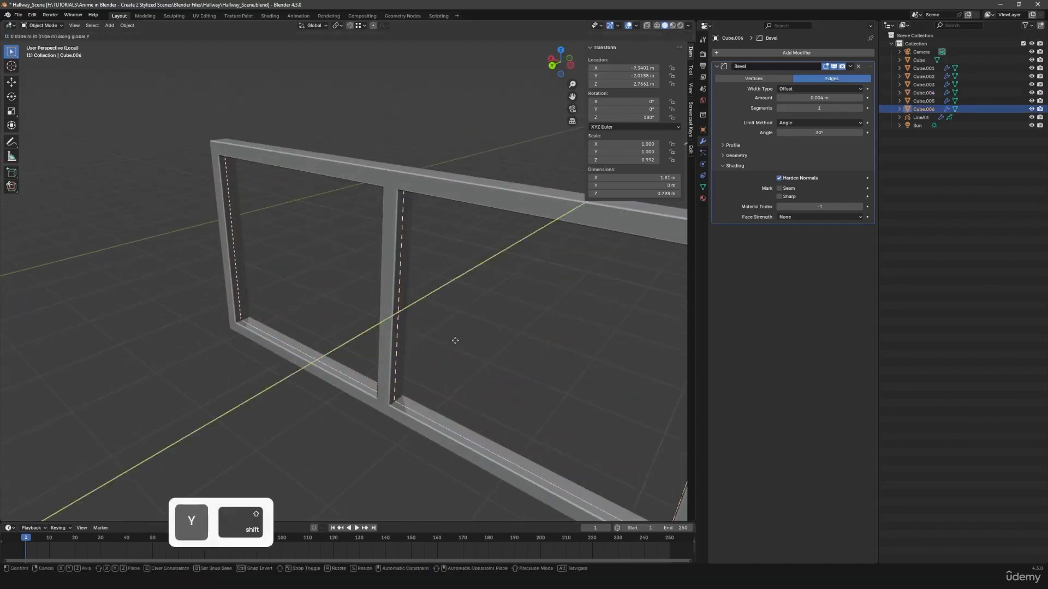
pyautogui.click(427, 362)
# - Extrude all of the separated edge loops along Y by about 0.036 m to form thin strips inside the openings
pyautogui.press('Tab')
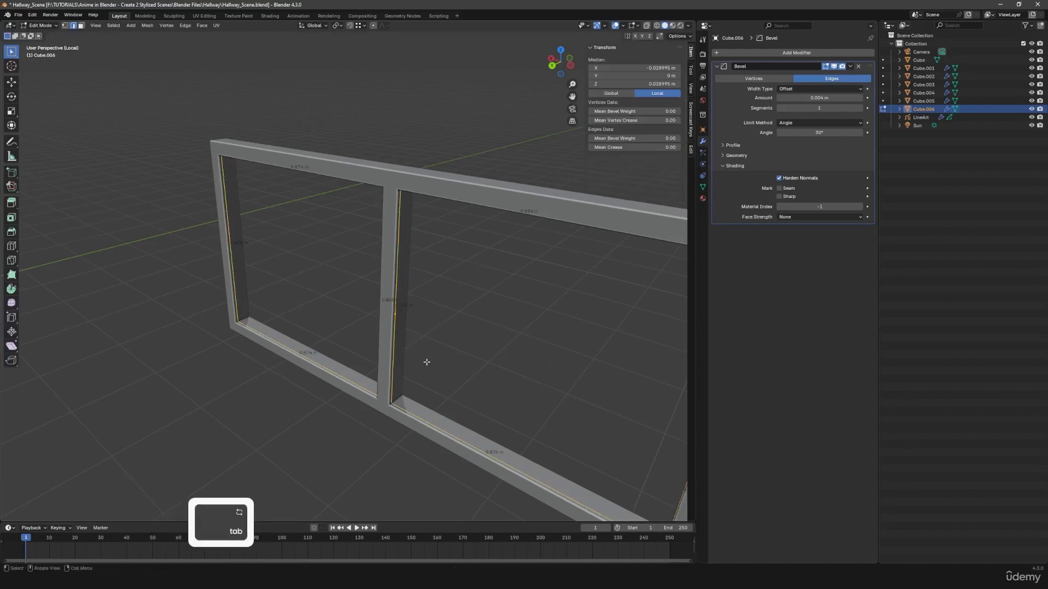
pyautogui.press('a')
pyautogui.press('g')
pyautogui.press('shift')
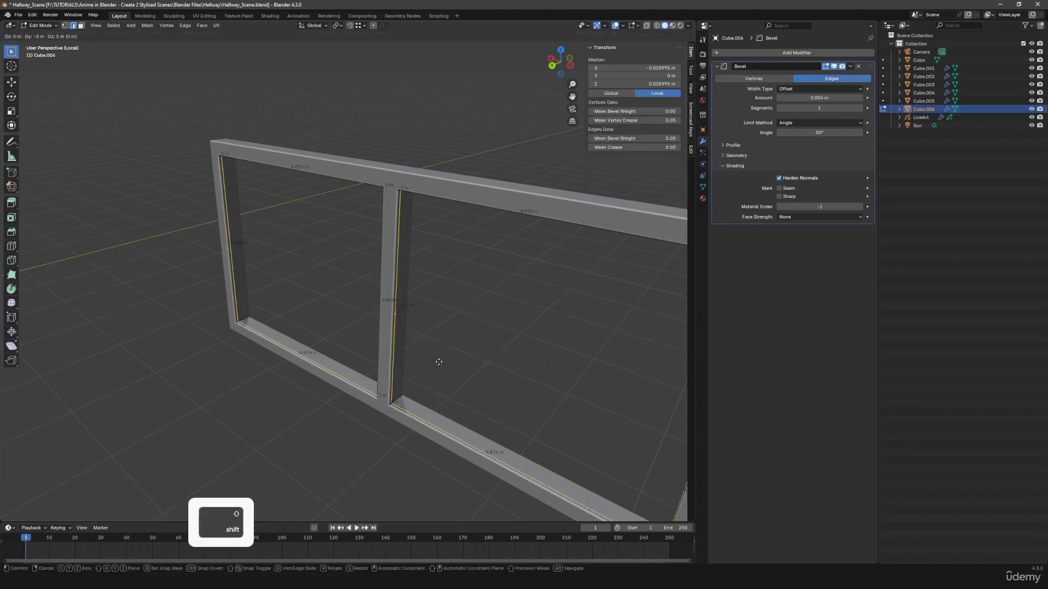
pyautogui.press('y')
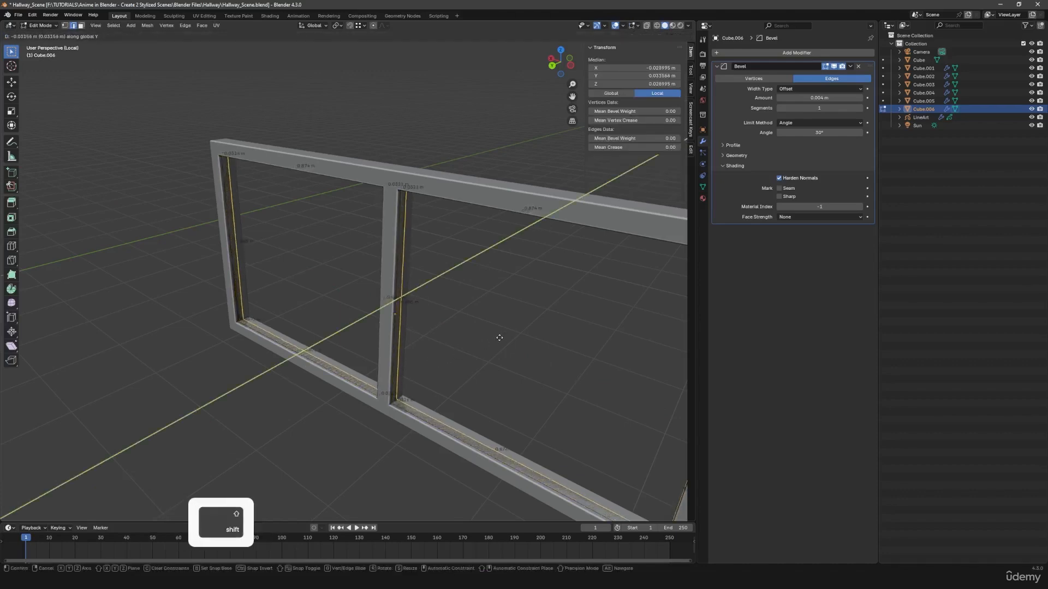
pyautogui.click(506, 335)
pyautogui.press('Tab')
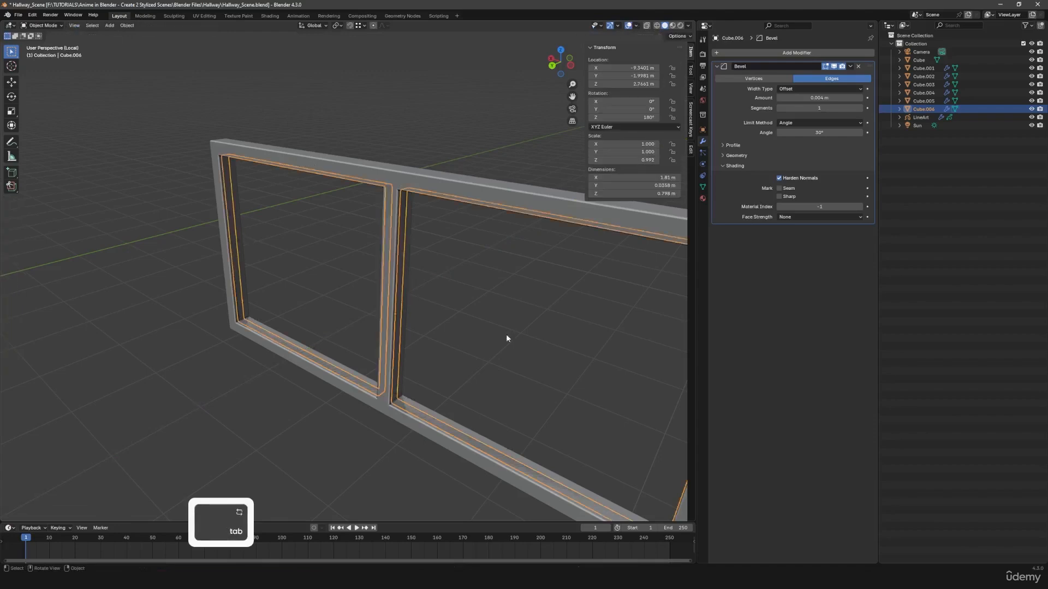
# - Shift the extruded strips along Y to a location of about -2.012 m, inside the transom frame
pyautogui.press('g')
pyautogui.press('y')
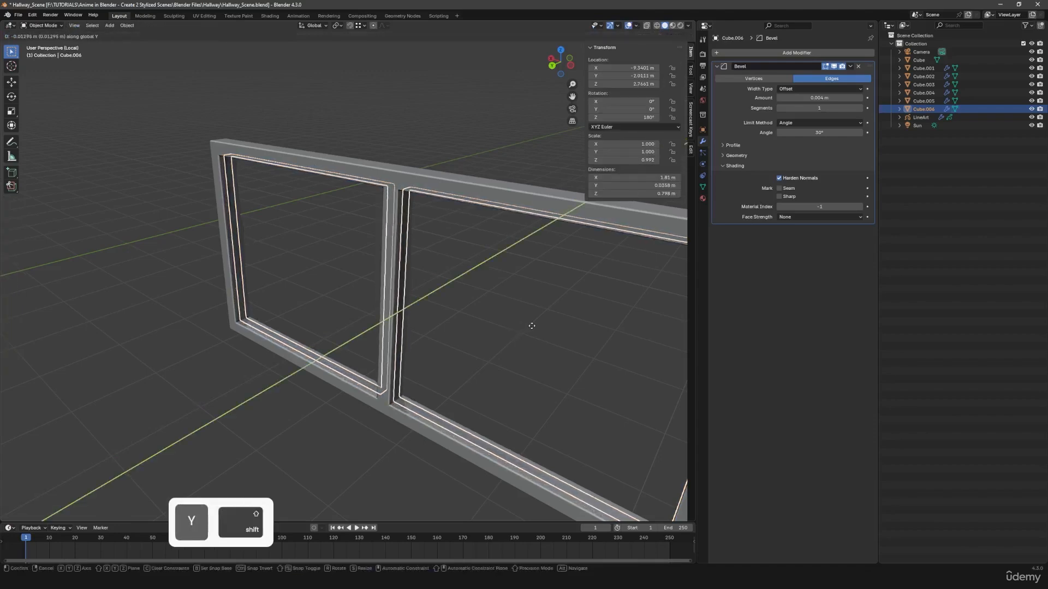
pyautogui.click(532, 325)
pyautogui.press('a')
pyautogui.press('a')
pyautogui.moveTo(434, 356); pyautogui.dragTo(464, 354, button='middle')
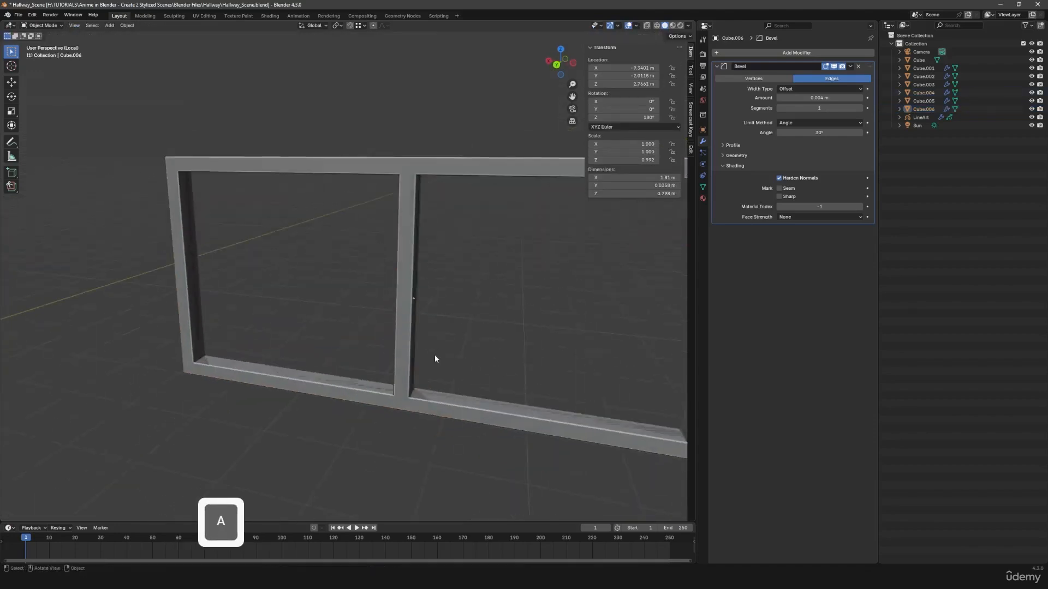
pyautogui.scroll(-3, 434, 354)
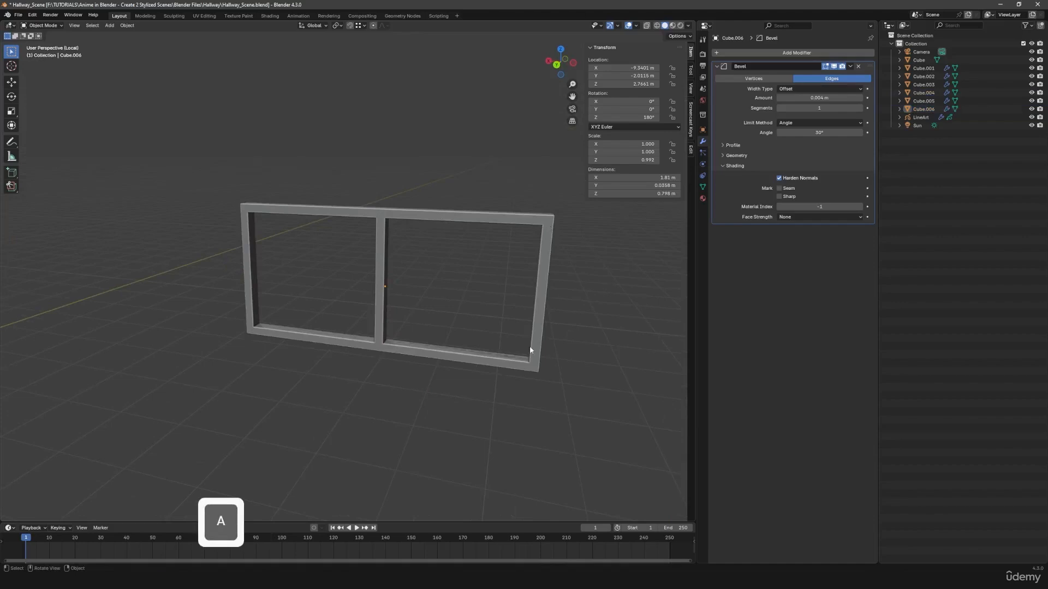
# - Add a Solidify modifier to the strips above the Bevel and set its thickness to -0.05 m
pyautogui.click(739, 55)
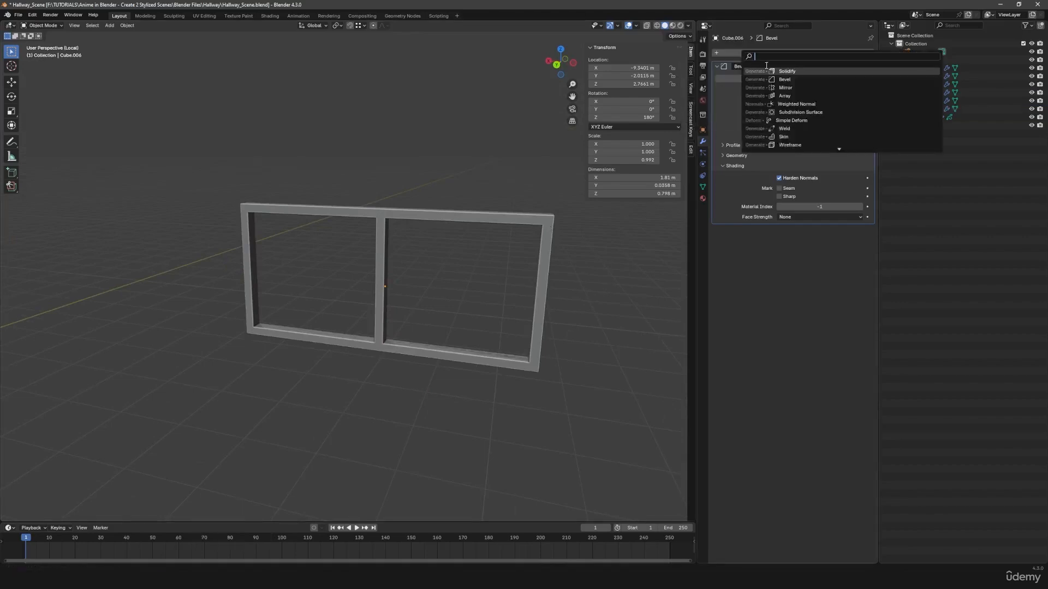
pyautogui.click(780, 71)
pyautogui.moveTo(867, 232); pyautogui.dragTo(846, 48)
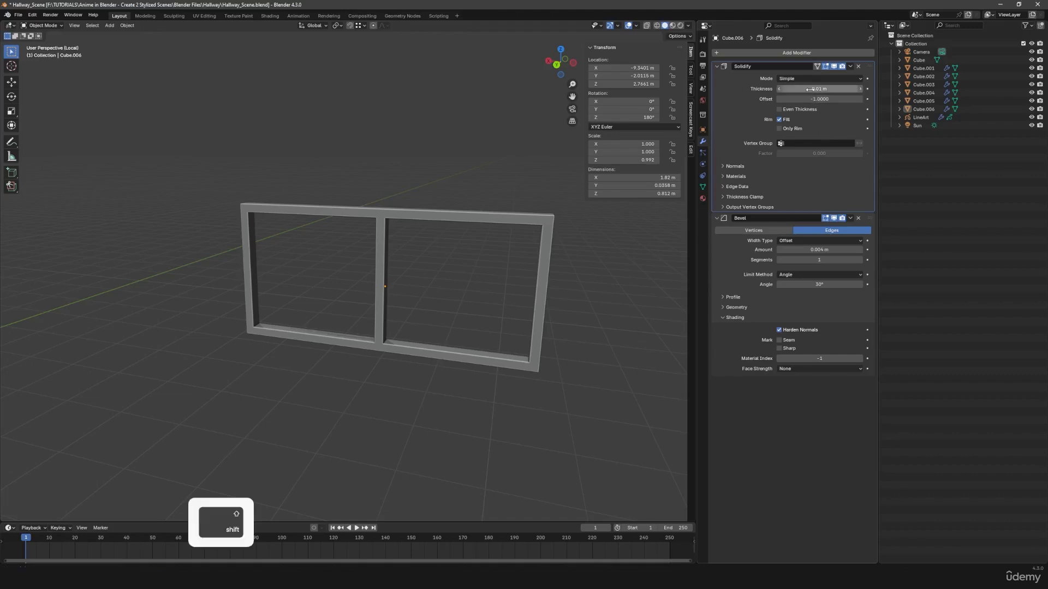
pyautogui.keyDown('shift'); pyautogui.moveTo(819, 88); pyautogui.dragTo(792, 89); pyautogui.keyUp('shift')
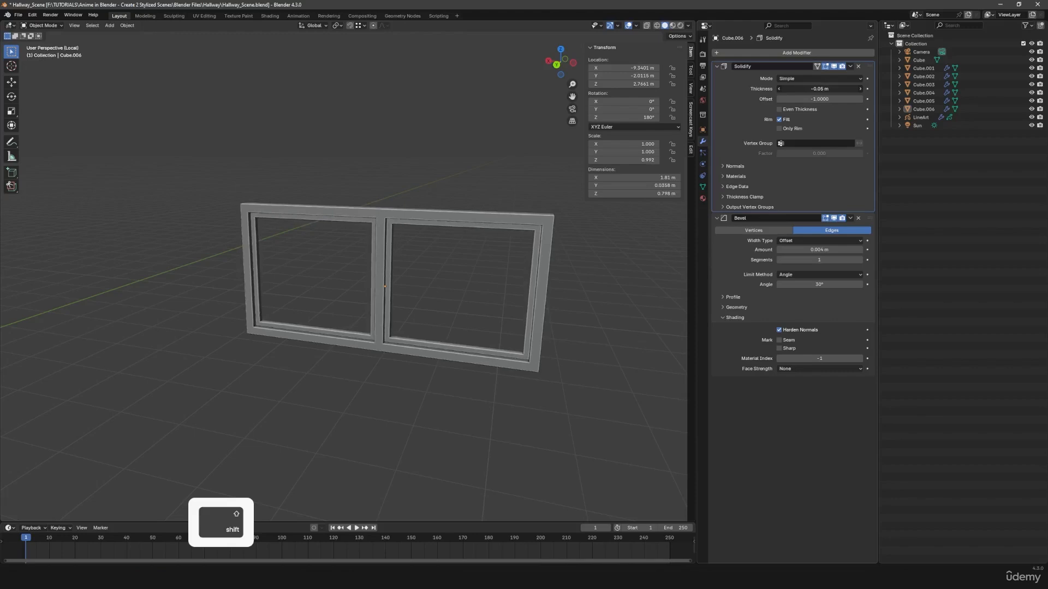
# - Shift the transom's inner strips along Y to a location of about -2.005 m
pyautogui.press('a')
pyautogui.press('a')
pyautogui.moveTo(388, 315)
pyautogui.mouseDown(button='middle')
pyautogui.moveTo(440, 316)
pyautogui.moveTo(367, 318)
pyautogui.mouseUp(button='middle')
pyautogui.scroll(-4, 431, 315)
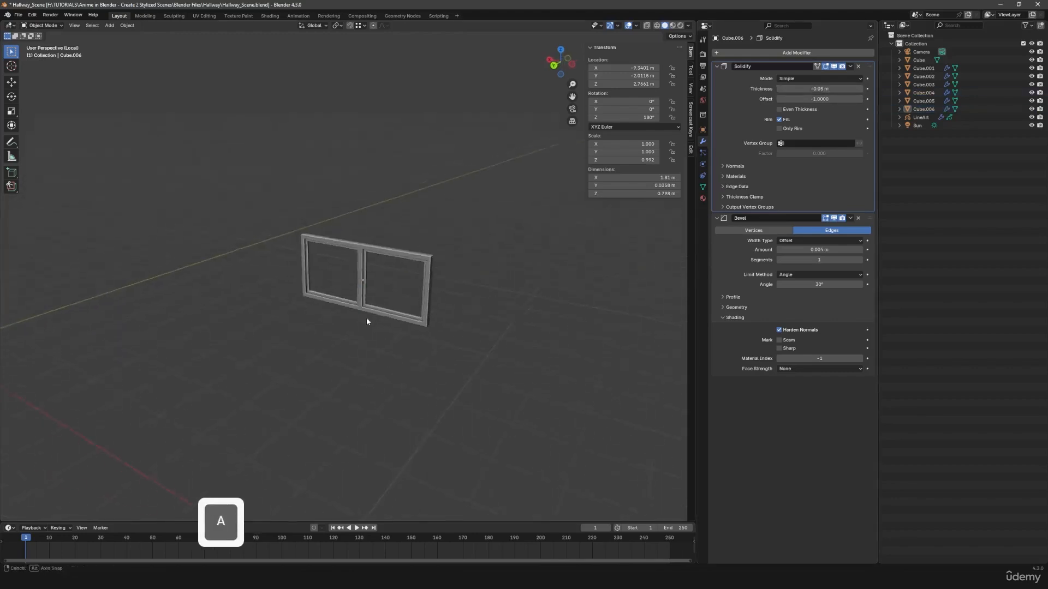
pyautogui.scroll(5, 371, 316)
pyautogui.press('a')
pyautogui.press('g')
pyautogui.press('x')
pyautogui.press('y')
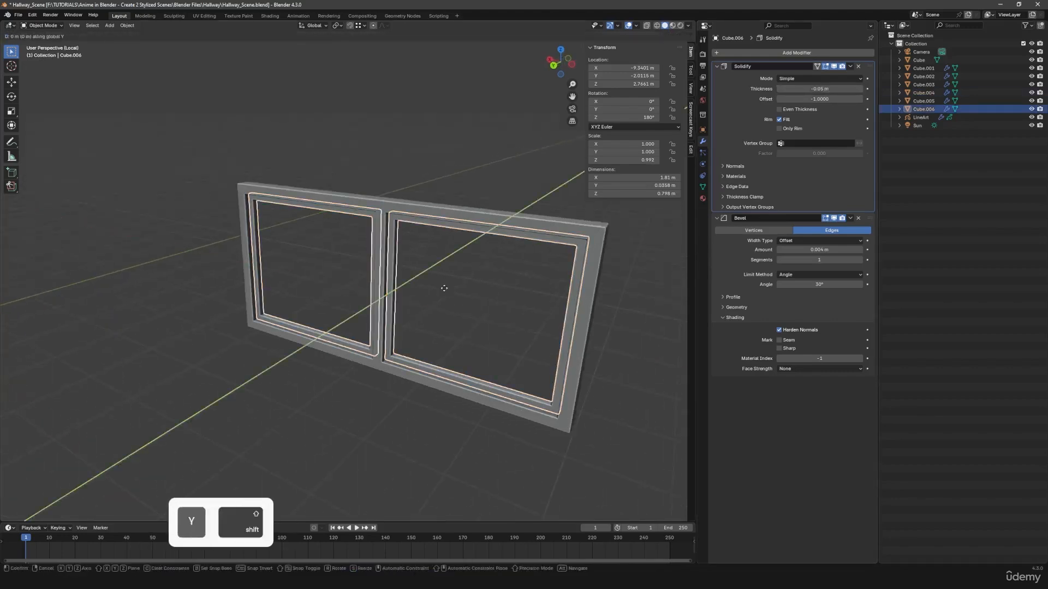
pyautogui.click(440, 294)
pyautogui.press('a')
pyautogui.press('a')
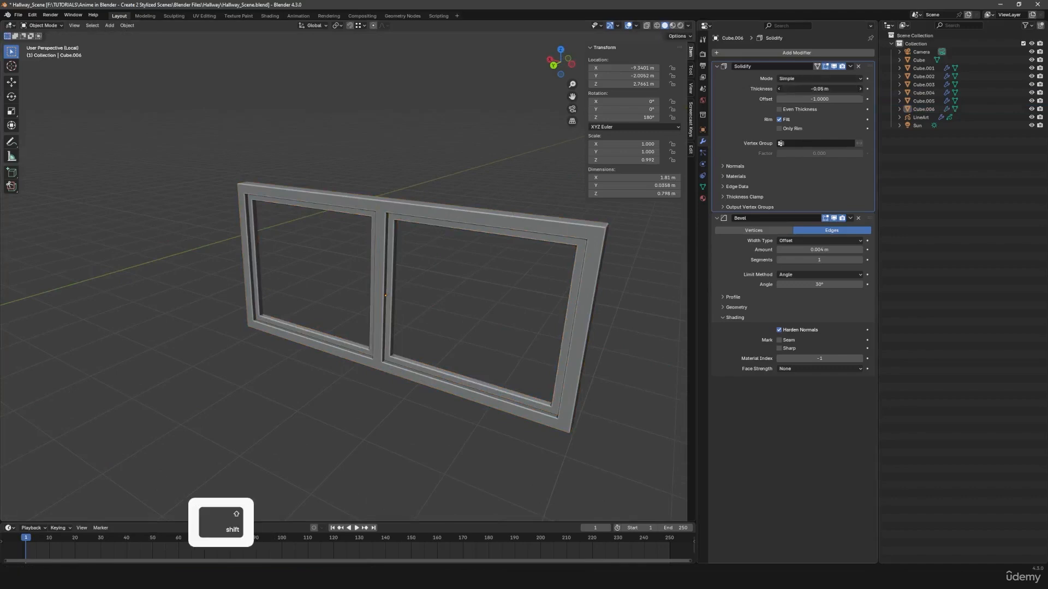
# - Set the strips' Solidify thickness to -0.053 m, then leave local view to bring back the full scene
pyautogui.keyDown('shift'); pyautogui.moveTo(819, 89); pyautogui.dragTo(816, 88); pyautogui.keyUp('shift')
pyautogui.press('a')
pyautogui.press('a')
pyautogui.moveTo(427, 324); pyautogui.dragTo(387, 290, button='middle')
pyautogui.scroll(-6, 433, 319)
pyautogui.press('/')
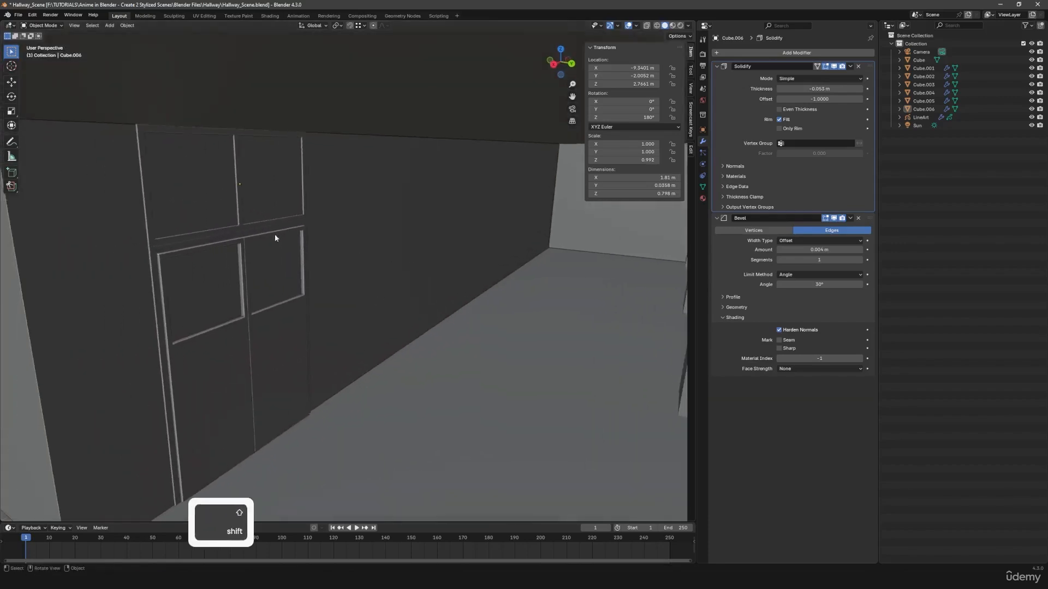
# - Hide the hallway shell, select the door, transom and frame pieces, and shift them about 0.64 m along Y into the hallway
pyautogui.click(377, 242)
pyautogui.press('h')
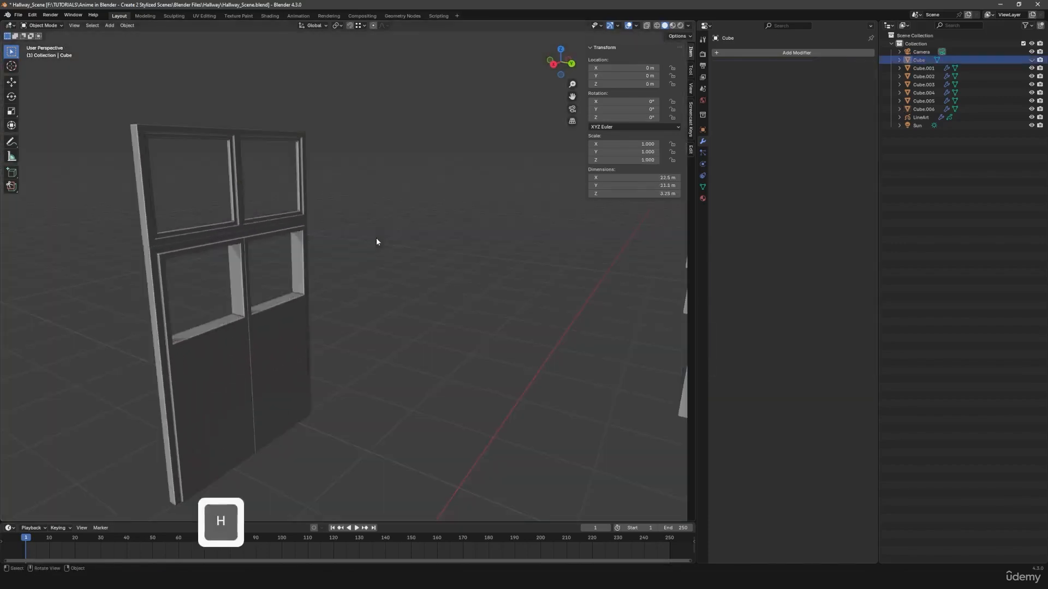
pyautogui.moveTo(109, 96); pyautogui.dragTo(365, 396)
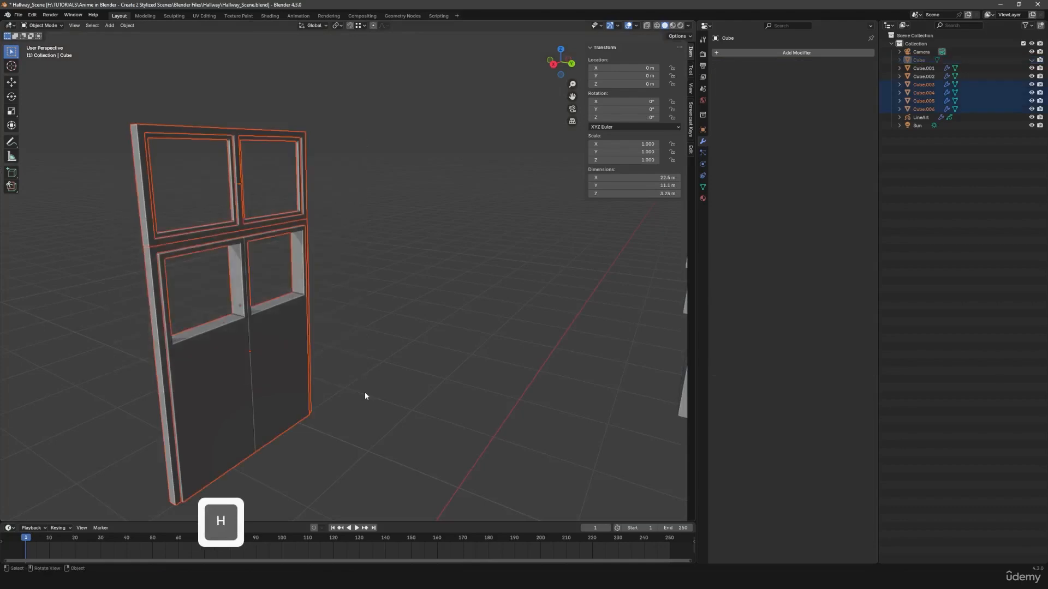
pyautogui.press('g')
pyautogui.press('x')
pyautogui.press('y')
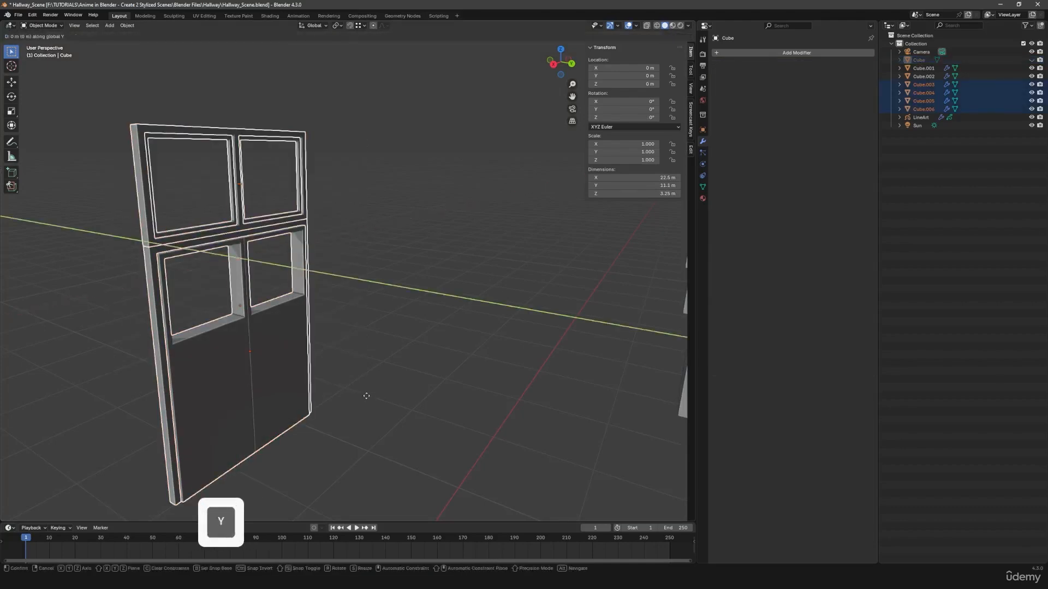
pyautogui.click(416, 414)
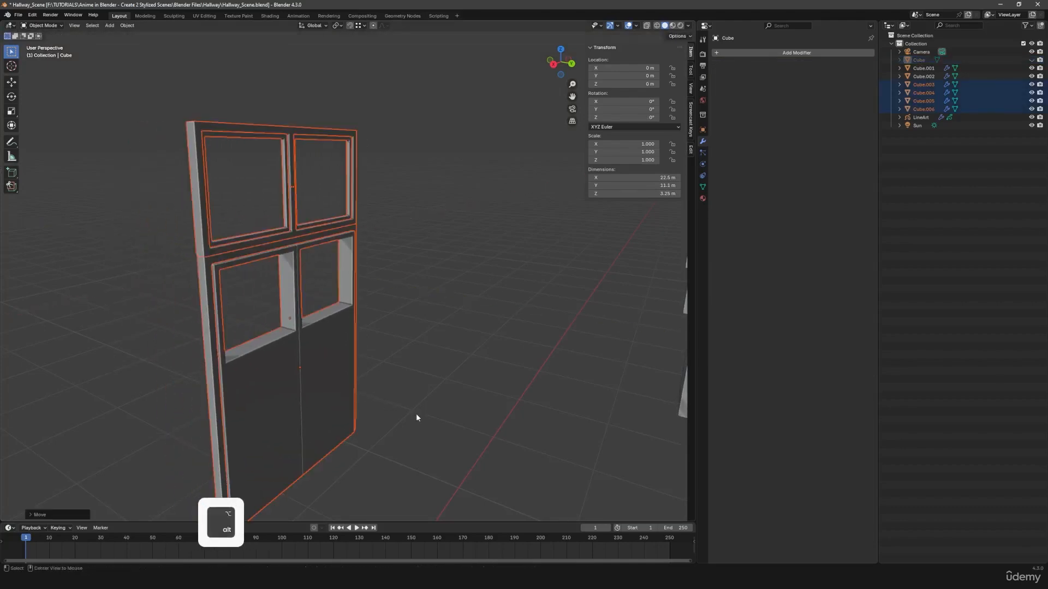
# - Unhide the hallway shell, select all door, transom and frame pieces, and shift them along Y until the outer frame sits at about -2.040 m
pyautogui.click(221, 326)
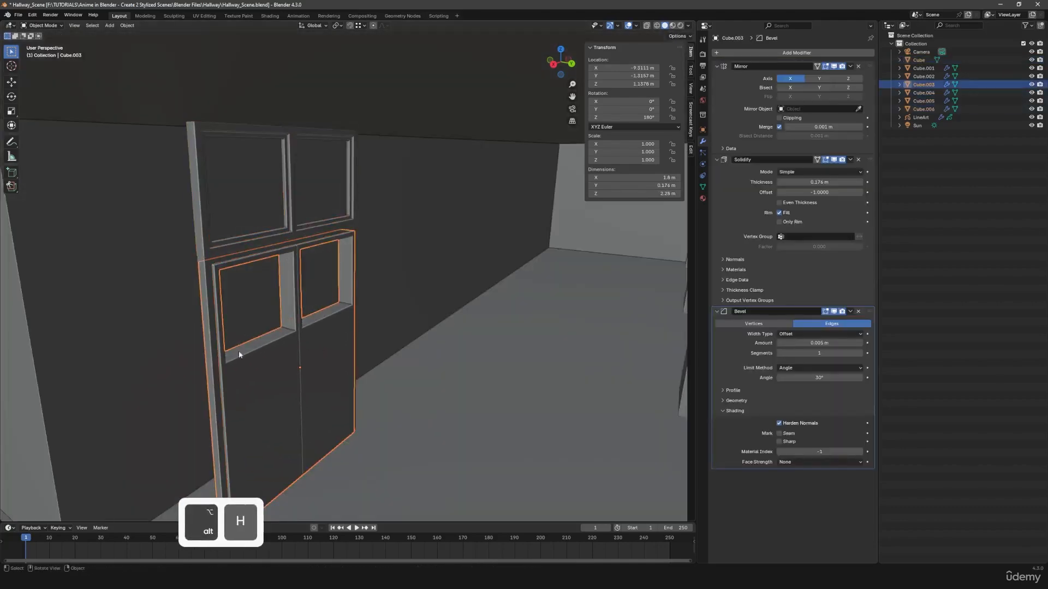
pyautogui.keyDown('shift'); pyautogui.click(204, 251); pyautogui.keyUp('shift')
pyautogui.keyDown('shift'); pyautogui.click(230, 242); pyautogui.keyUp('shift')
pyautogui.press('g')
pyautogui.press('x')
pyautogui.rightClick(305, 277)
pyautogui.press('g')
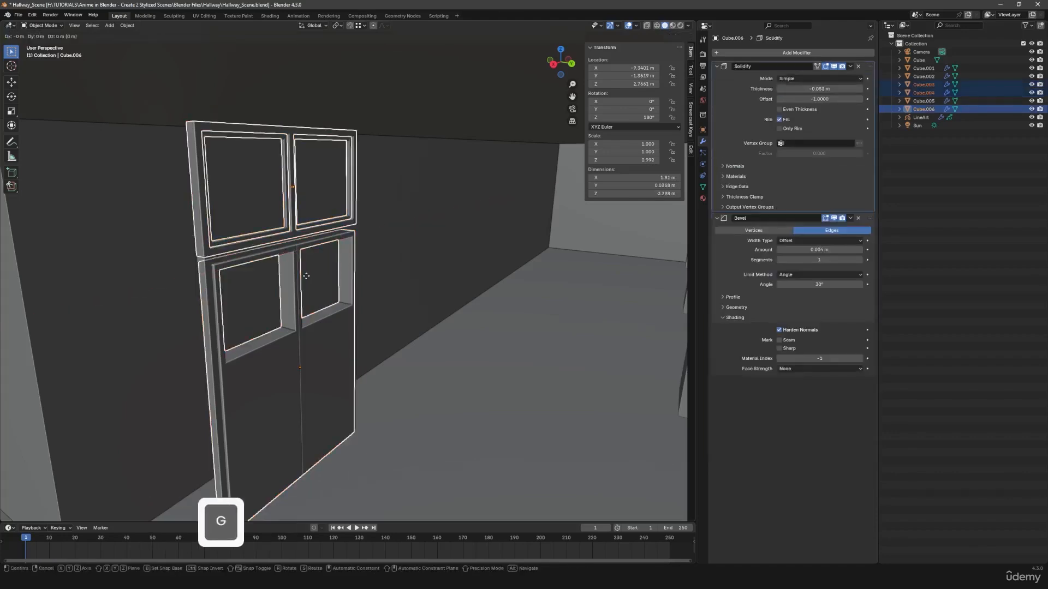
pyautogui.press('y')
pyautogui.rightClick(283, 268)
pyautogui.keyDown('shift'); pyautogui.click(208, 291); pyautogui.keyUp('shift')
pyautogui.press('g')
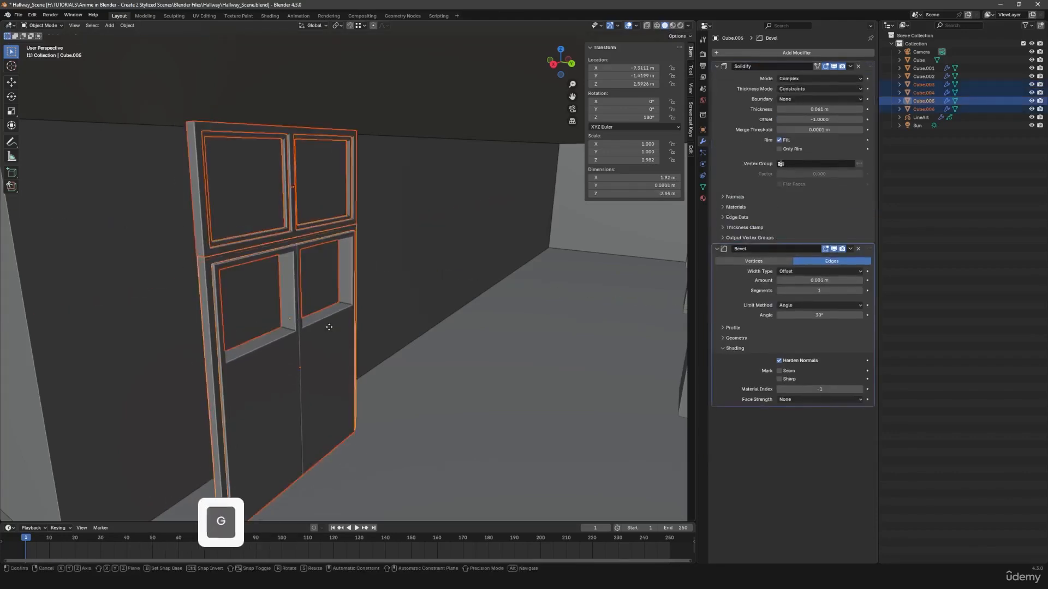
pyautogui.press('y')
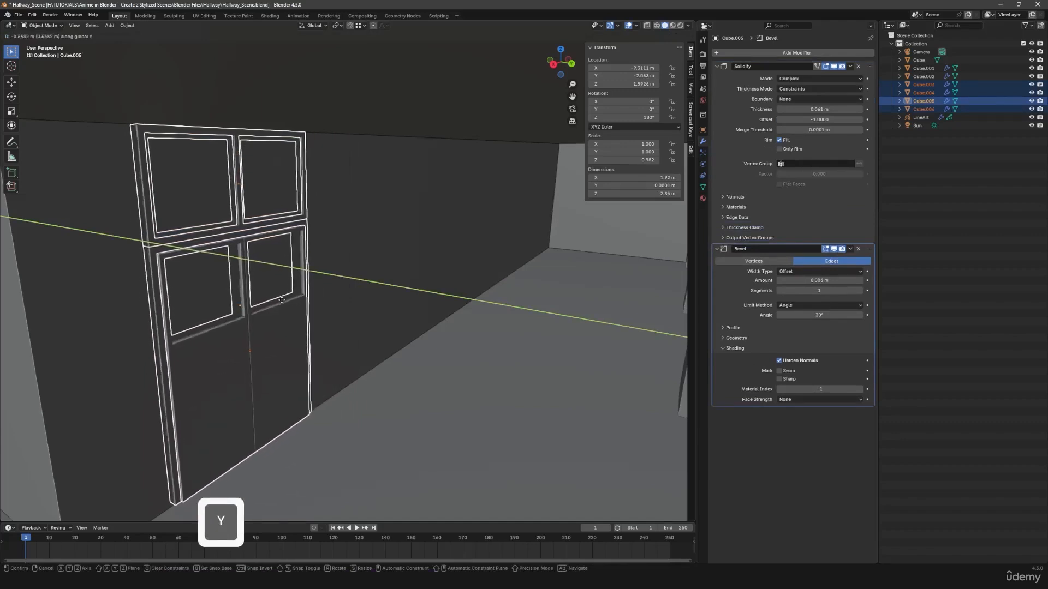
pyautogui.click(283, 300)
pyautogui.press('a')
pyautogui.press('a')
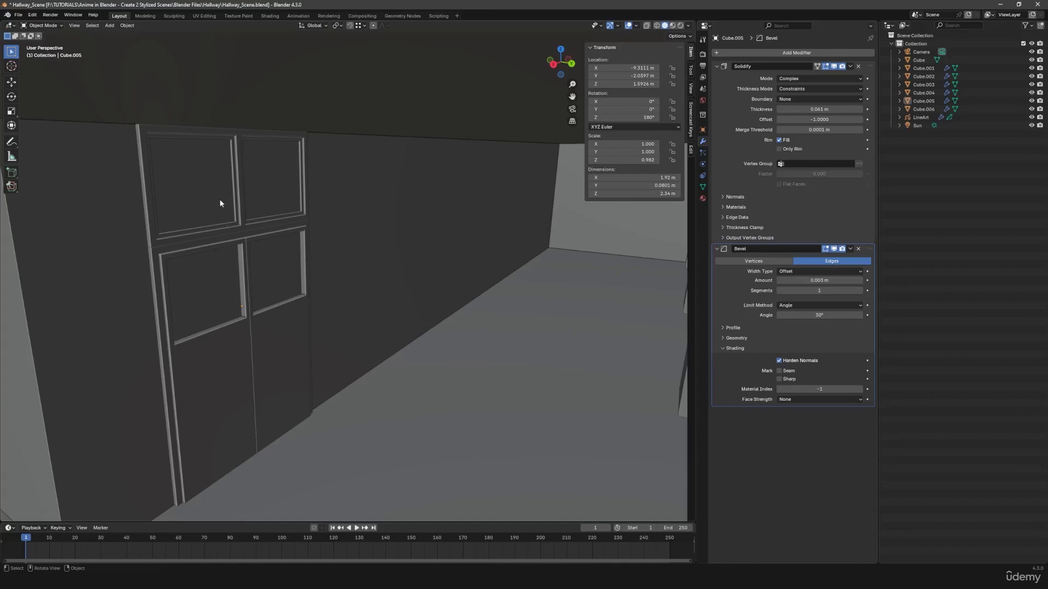
# - From the camera view, select only the double door and shift it along Y to a location of about -1.959 m
pyautogui.moveTo(249, 324); pyautogui.dragTo(301, 313, button='middle')
pyautogui.scroll(-2, 287, 322)
pyautogui.press('KP_0')
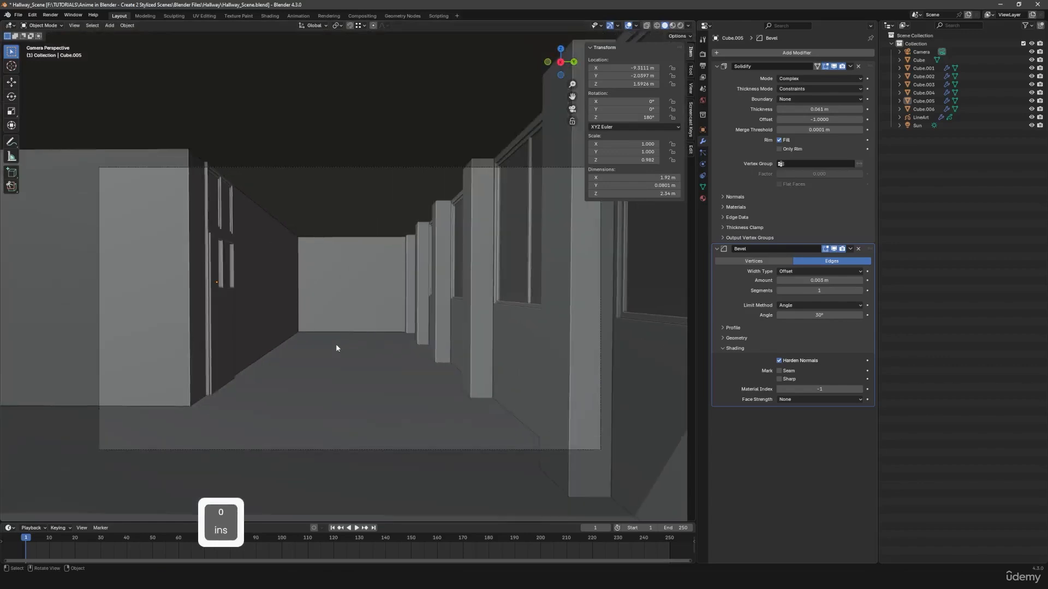
pyautogui.click(228, 322)
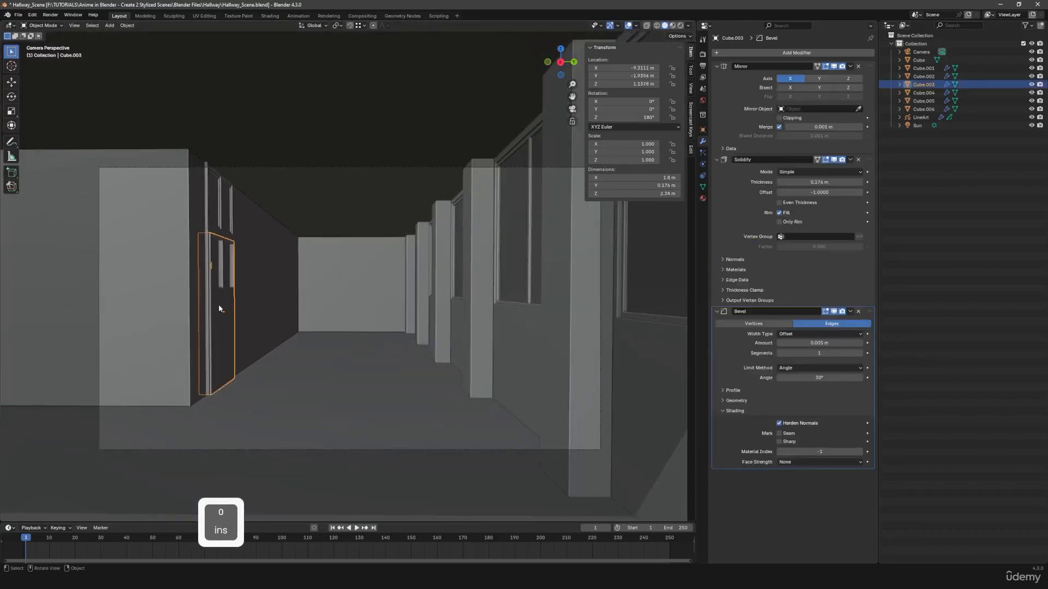
pyautogui.scroll(1, 221, 297)
pyautogui.press('g')
pyautogui.press('y')
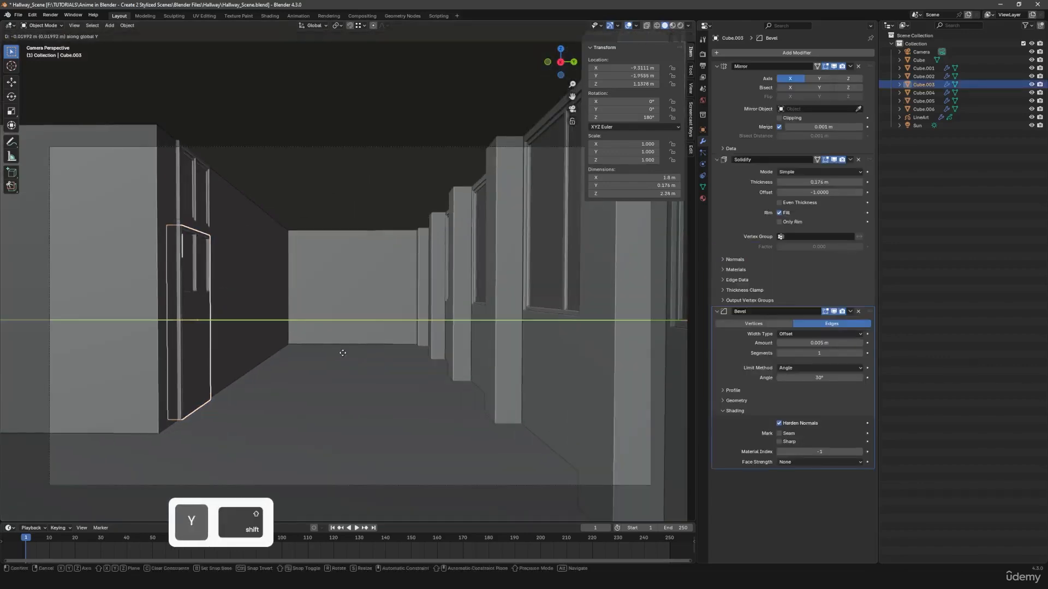
pyautogui.click(340, 351)
pyautogui.press('a')
pyautogui.press('a')
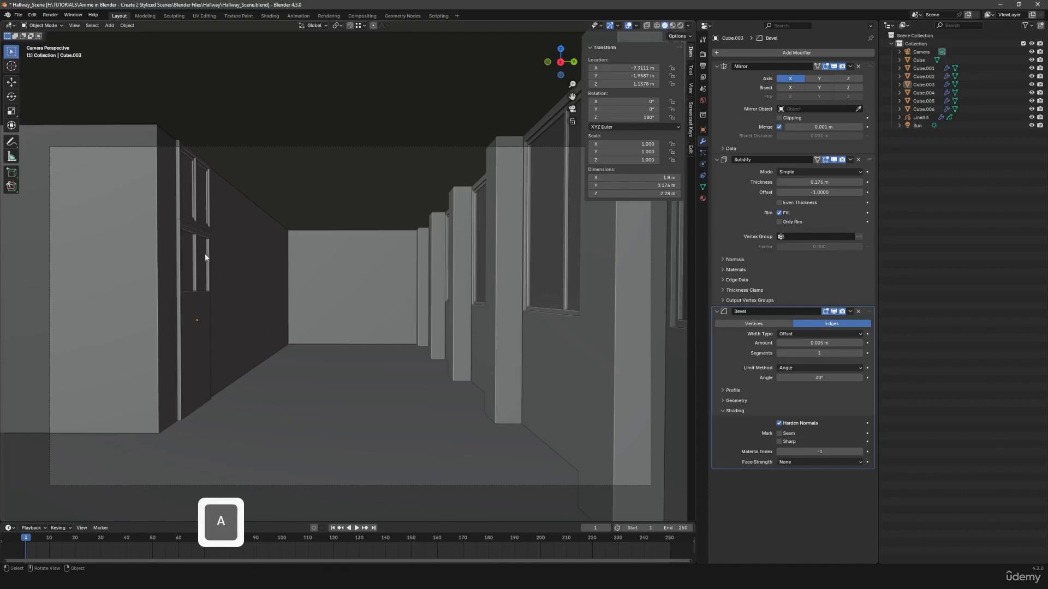
# - Snap the 3D cursor to the origin of the double door
pyautogui.moveTo(339, 358); pyautogui.dragTo(360, 382, button='middle')
pyautogui.scroll(3, 361, 385)
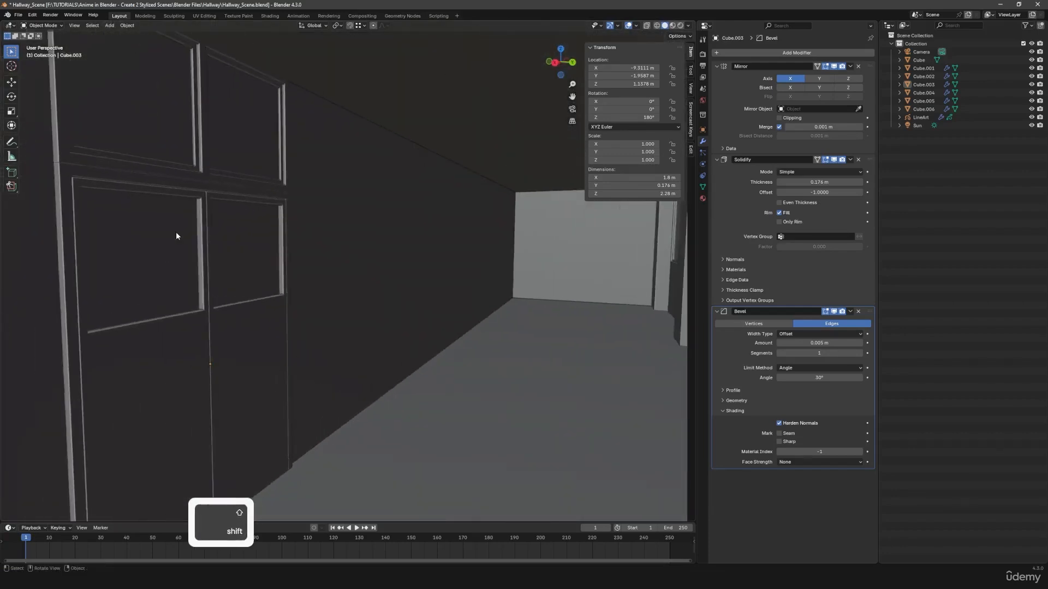
pyautogui.keyDown('shift'); pyautogui.moveTo(202, 301); pyautogui.dragTo(235, 284, button='middle'); pyautogui.keyUp('shift')
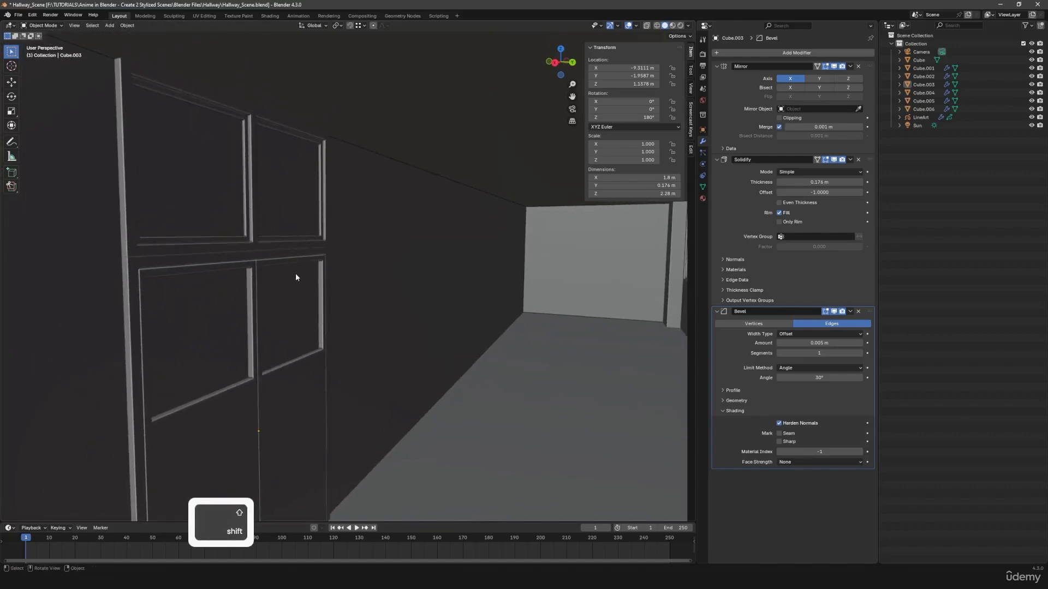
pyautogui.click(267, 423)
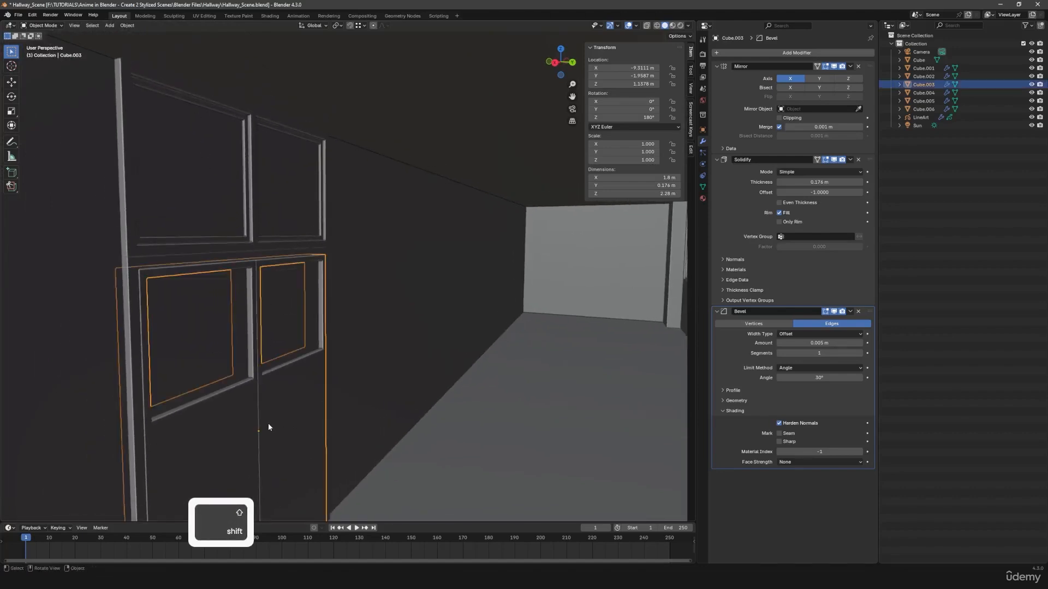
pyautogui.hotkey('shift', 's')
pyautogui.click(343, 418)
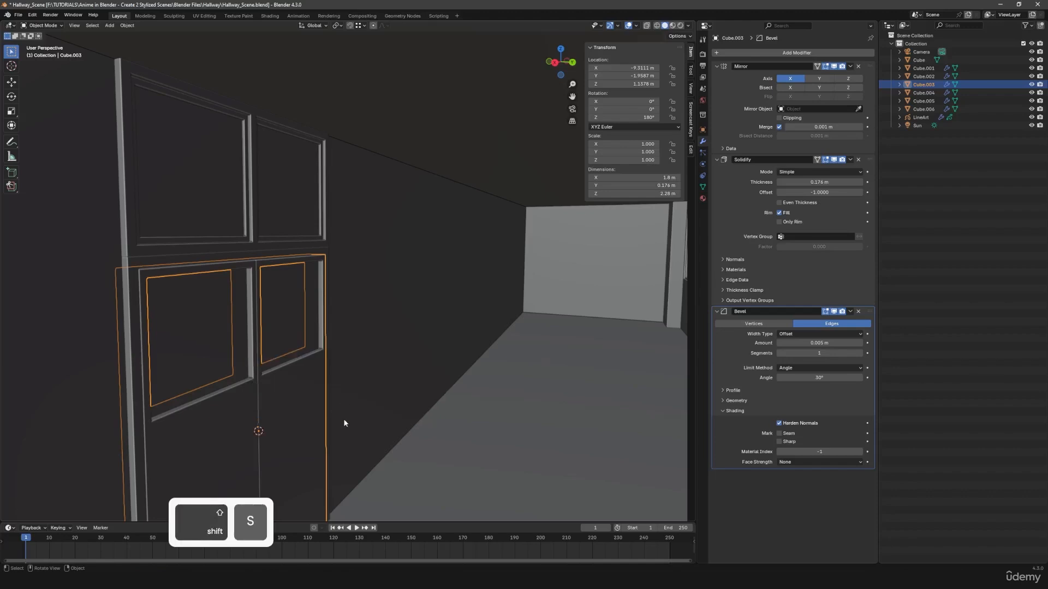
# - Add a plane at the 3D cursor and rotate it 90° about X to stand upright against the door
pyautogui.hotkey('shift', 'a')
pyautogui.moveTo(339, 244)
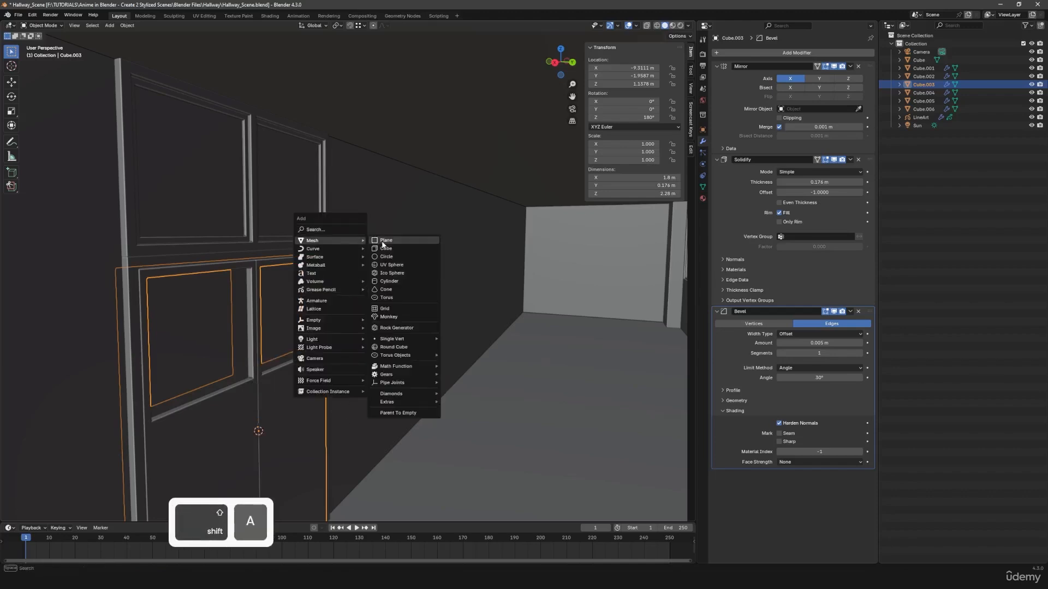
pyautogui.click(382, 241)
pyautogui.press('r')
pyautogui.press('x')
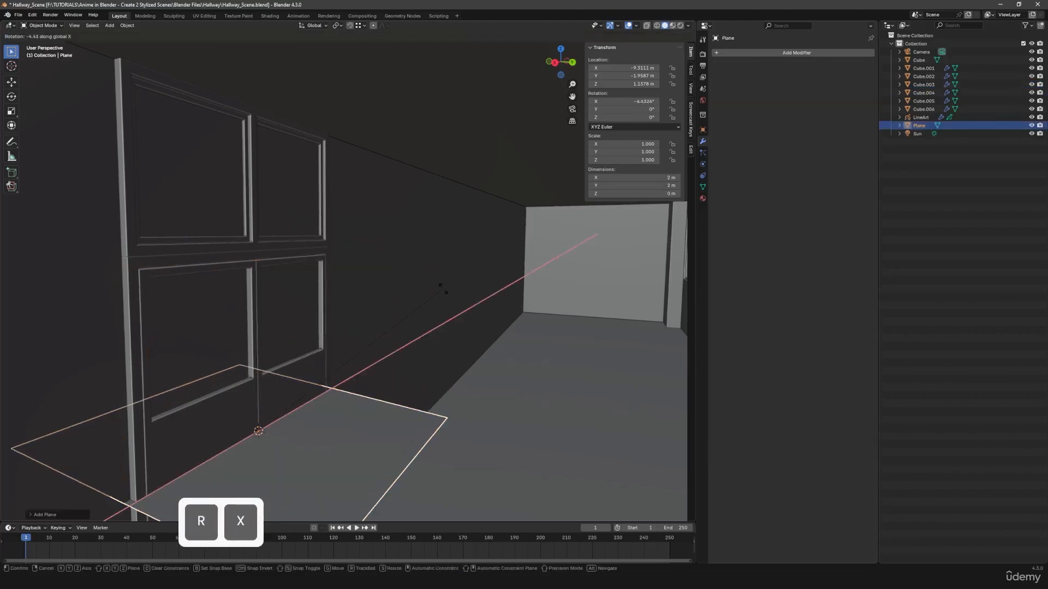
pyautogui.write('90')
pyautogui.click(447, 333)
pyautogui.press('g')
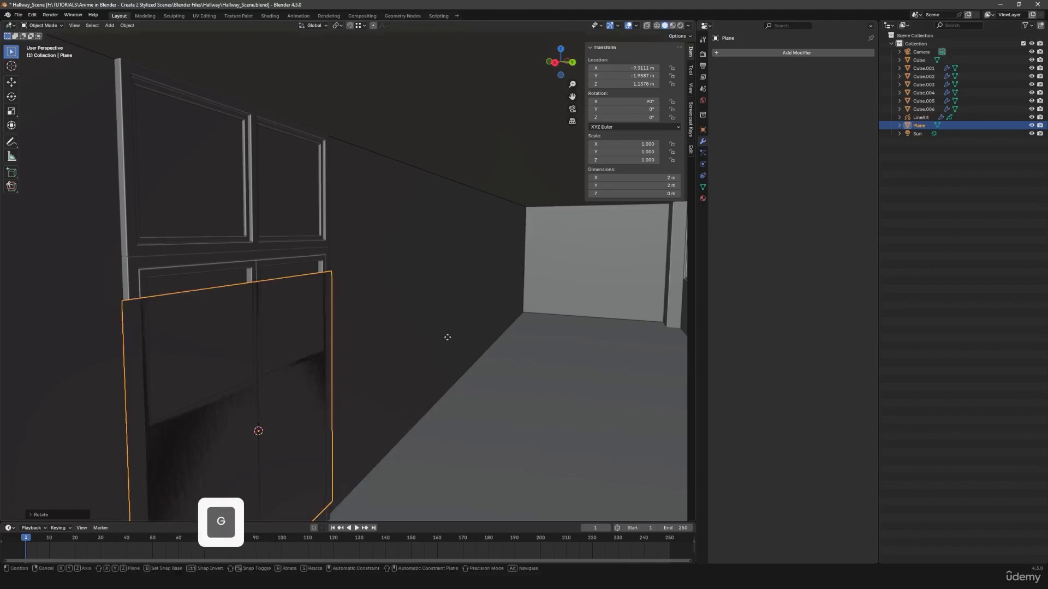
pyautogui.rightClick(449, 341)
# - Scale the plane down to about 0.904 m square and raise it along Z to the door's window openings
pyautogui.press('s')
pyautogui.click(416, 365)
pyautogui.press('g')
pyautogui.press('z')
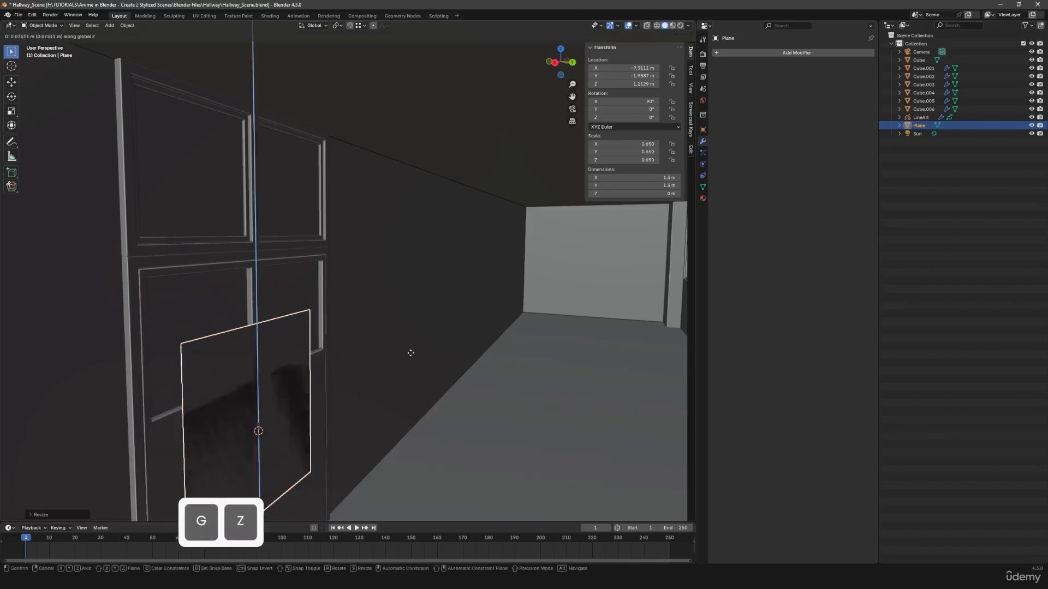
pyautogui.click(401, 281)
pyautogui.press('s')
pyautogui.click(402, 306)
# - Move the plane along Y to about -1.976 m, widen it along X to about 1.76 m, and lower it to Z about 1.809 m
pyautogui.press('g')
pyautogui.press('y')
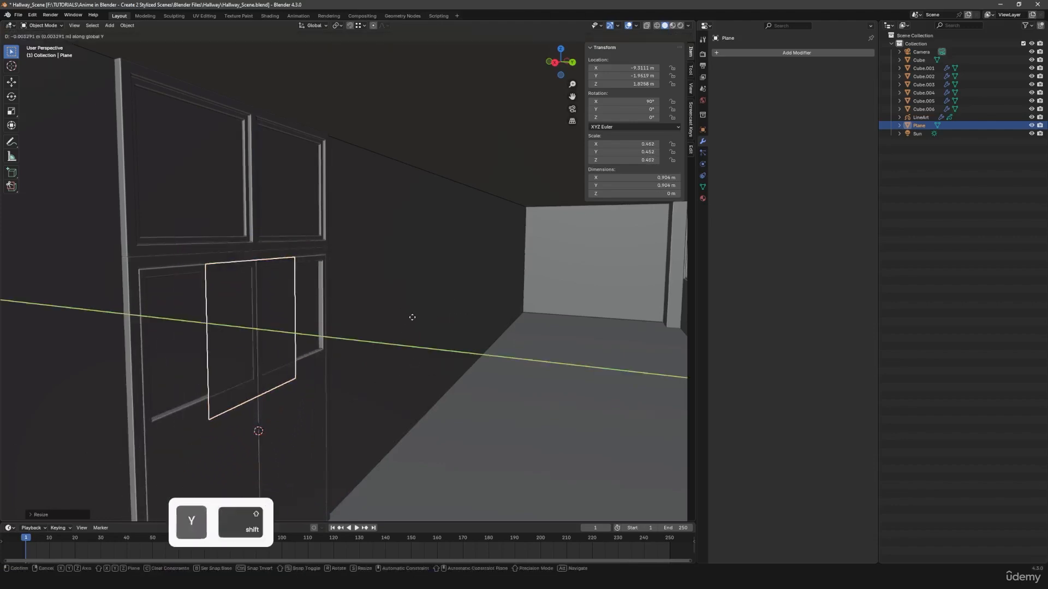
pyautogui.click(395, 311)
pyautogui.press('s')
pyautogui.press('x')
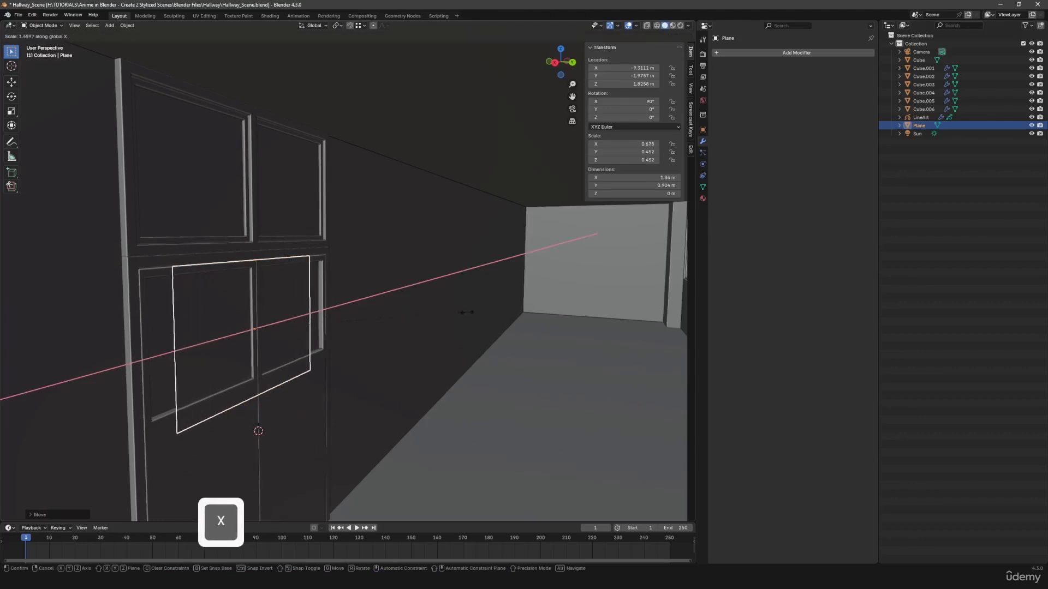
pyautogui.click(531, 328)
pyautogui.moveTo(447, 359); pyautogui.dragTo(477, 398, button='middle')
pyautogui.press('g')
pyautogui.press('z')
pyautogui.click(446, 407)
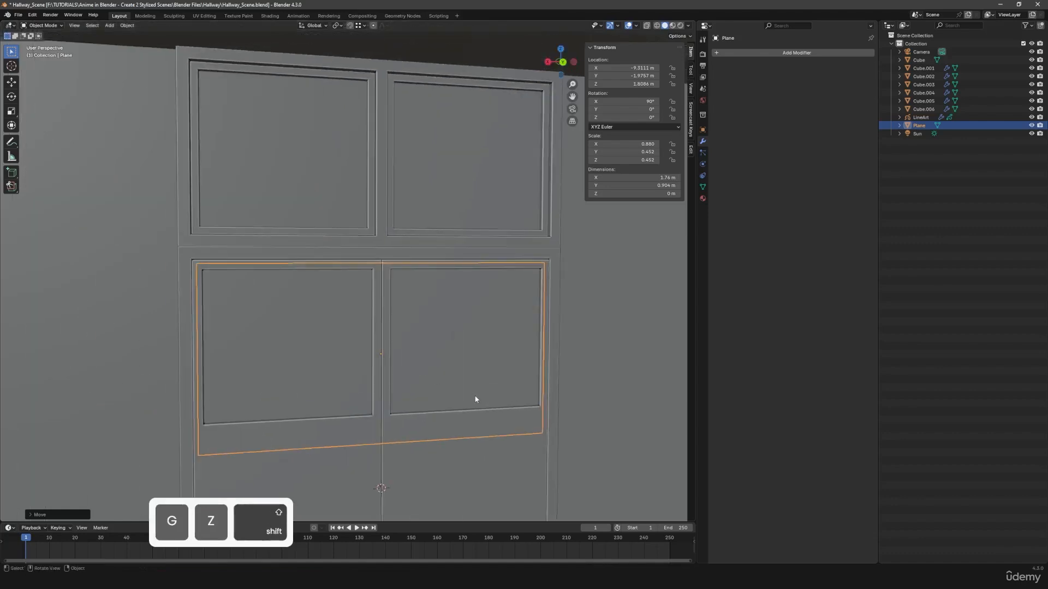
# - Raise the plane's top vertices along Z to just inside the transom's top edge, making the plane about 1.82 m tall
pyautogui.press('Tab')
pyautogui.press('1')
pyautogui.click(646, 25)
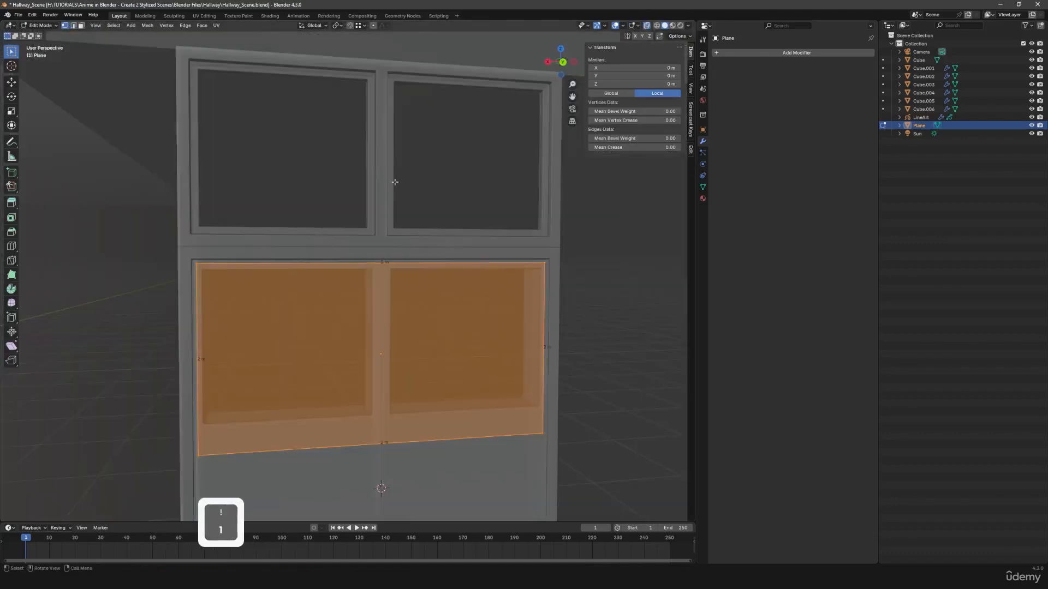
pyautogui.moveTo(177, 228); pyautogui.dragTo(581, 316)
pyautogui.press('g')
pyautogui.press('z')
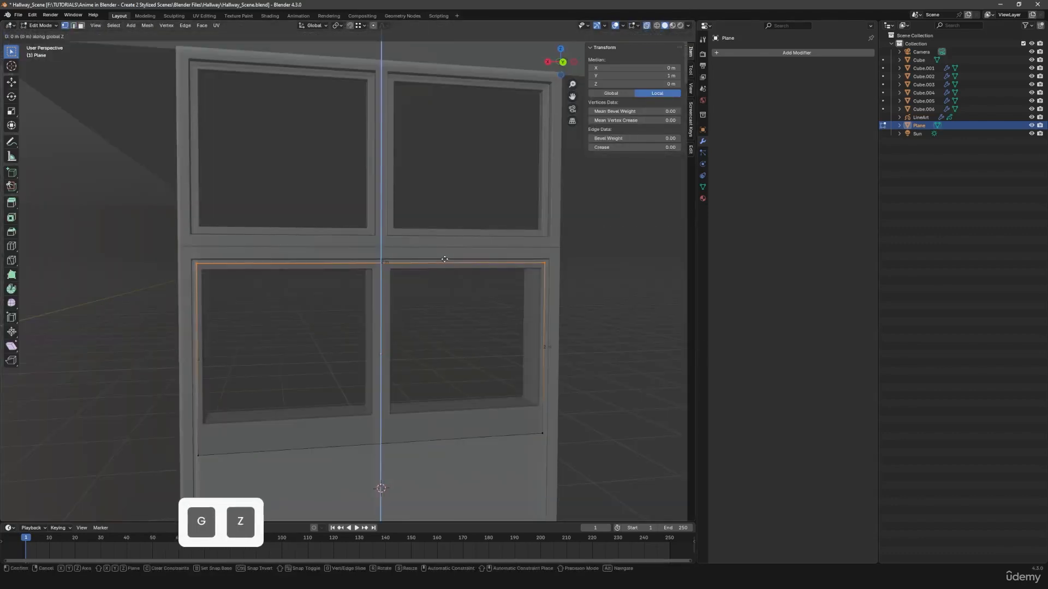
pyautogui.click(434, 68)
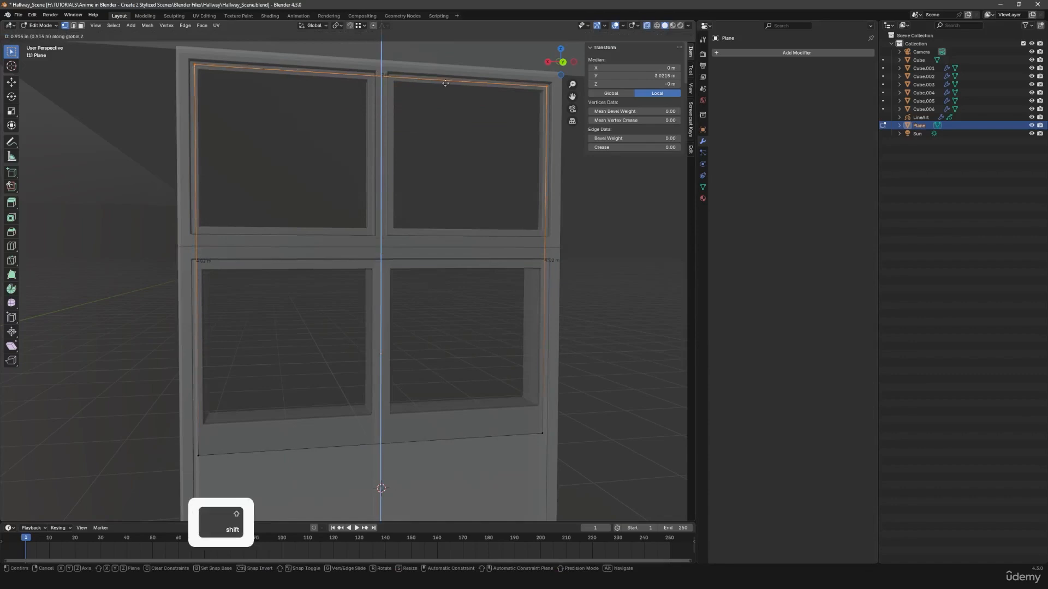
pyautogui.click(647, 25)
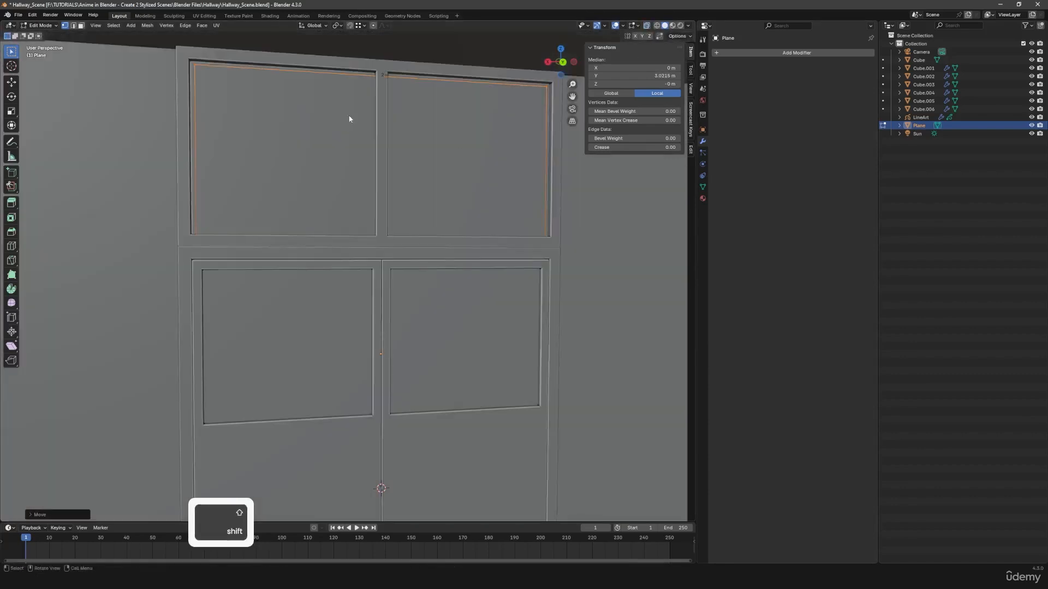
pyautogui.press('Tab')
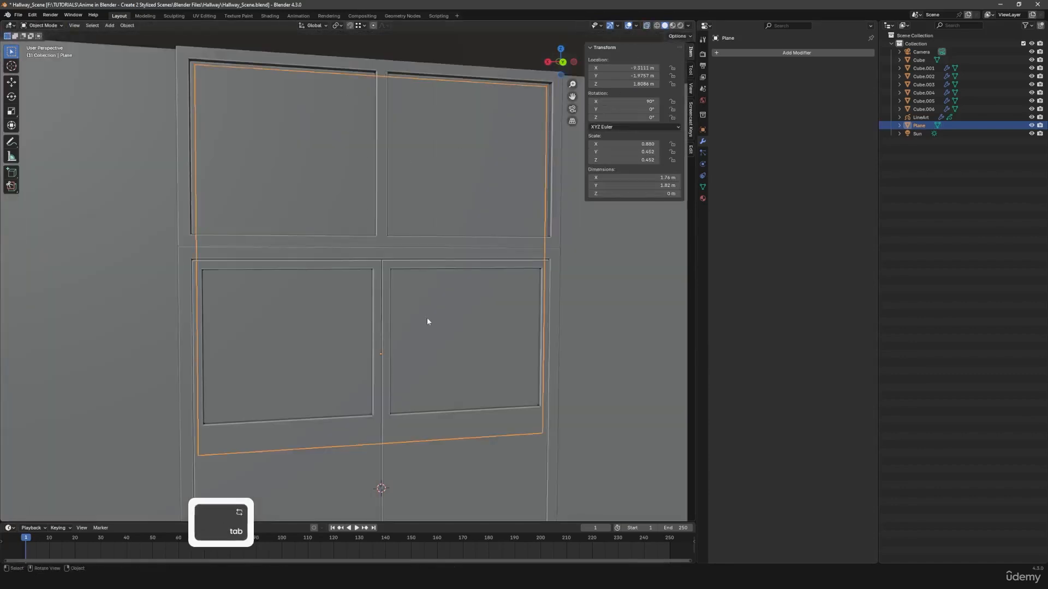
# - Move the glass plane along Y to about -1.988 m, behind the inner frames of the window openings
pyautogui.moveTo(427, 318); pyautogui.dragTo(401, 329, button='middle')
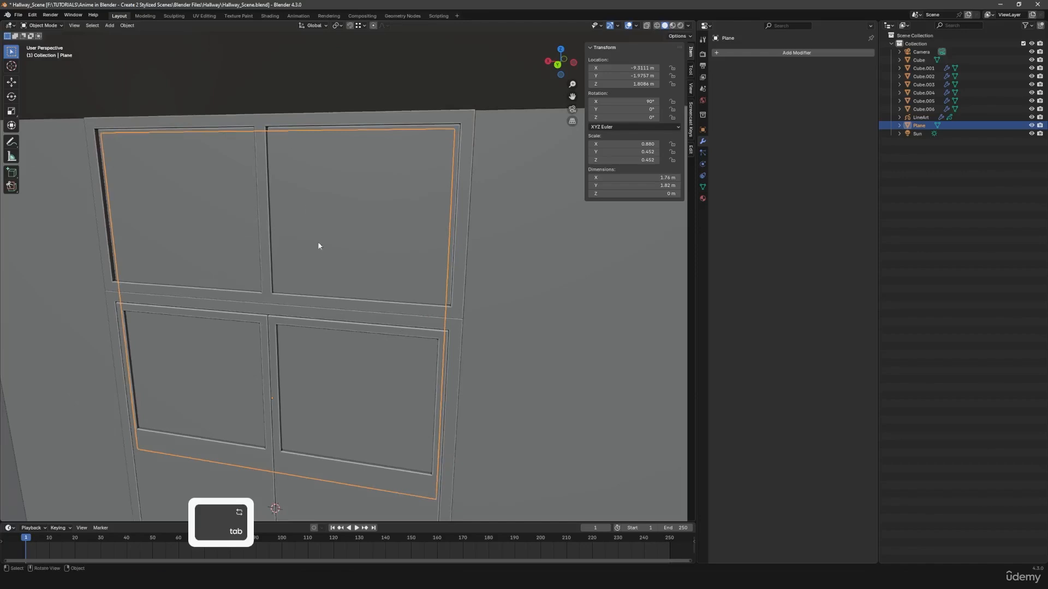
pyautogui.press('g')
pyautogui.press('x')
pyautogui.press('y')
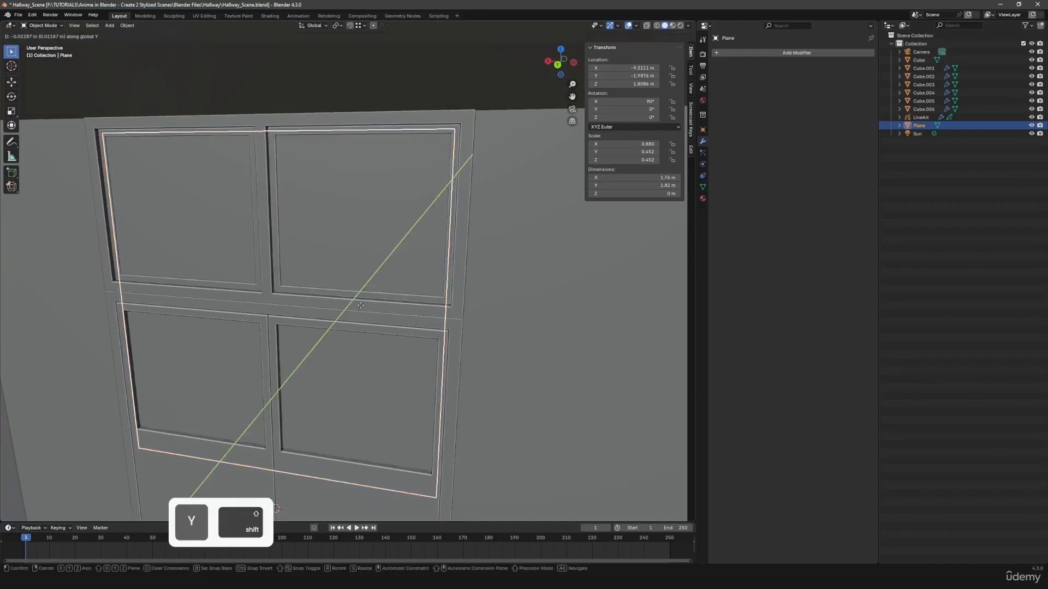
pyautogui.click(360, 306)
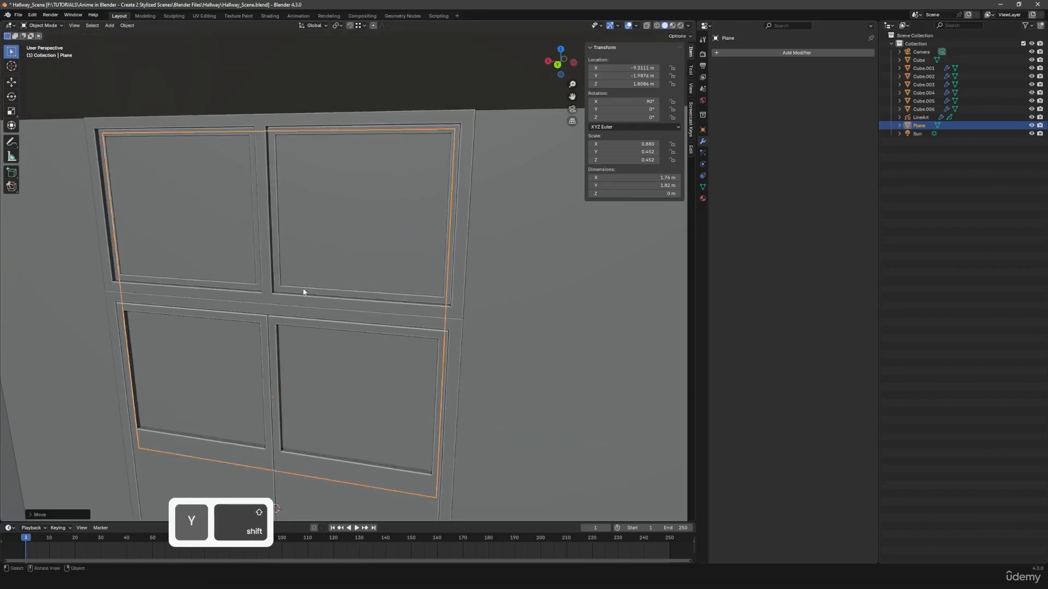
# - Select the transom's inner frames and move them along Y to about -1.975 m
pyautogui.click(283, 285)
pyautogui.keyDown('shift'); pyautogui.click(281, 296); pyautogui.keyUp('shift')
pyautogui.keyDown('shift'); pyautogui.click(283, 296); pyautogui.keyUp('shift')
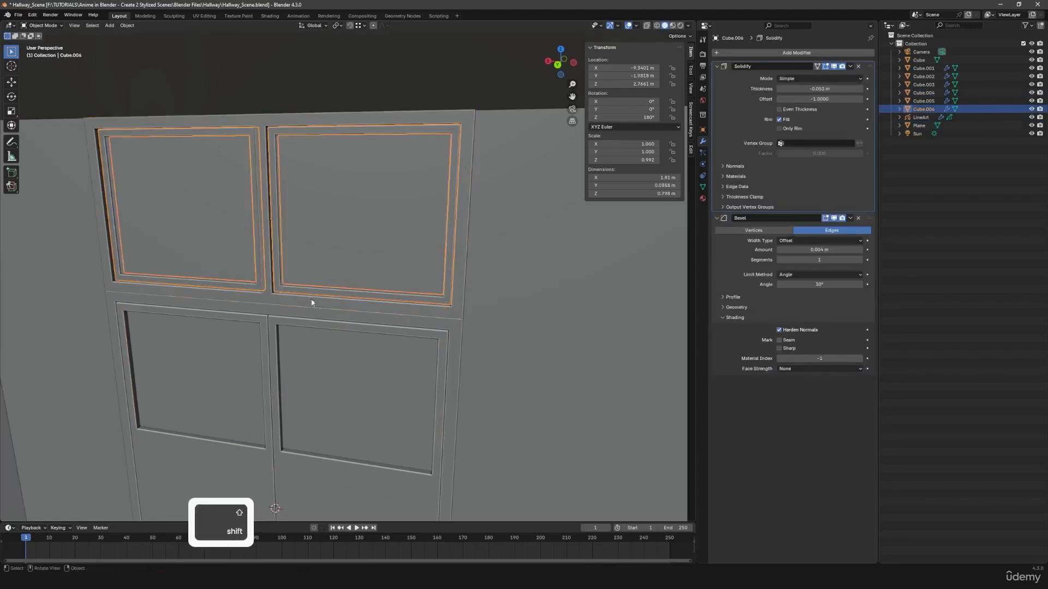
pyautogui.press('g')
pyautogui.press('x')
pyautogui.press('y')
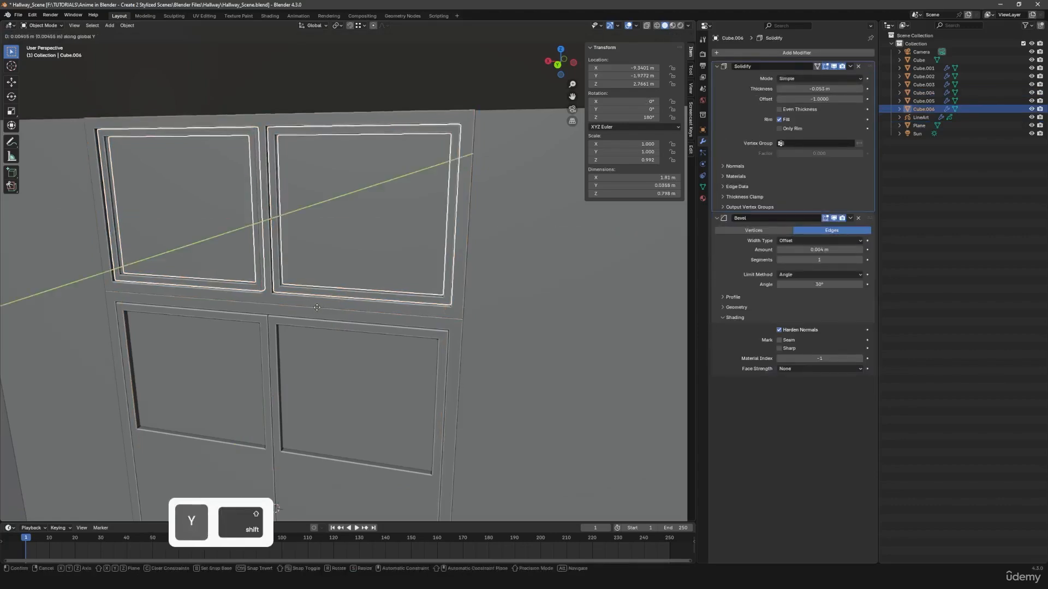
pyautogui.click(317, 307)
# - Deselect everything, check the door from the hallway side, and save the scene file
pyautogui.press('a')
pyautogui.moveTo(291, 360); pyautogui.dragTo(436, 390, button='middle')
pyautogui.scroll(-4, 320, 365)
pyautogui.hotkey('ctrl', 's')
pyautogui.scroll(-1, 398, 368)
pyautogui.scroll(1, 397, 368)
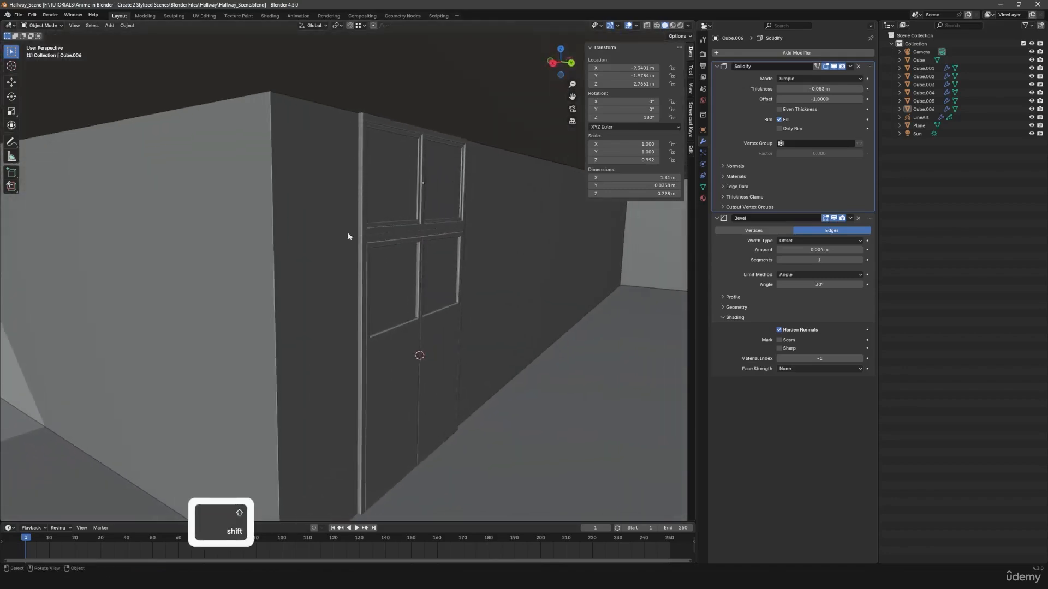
pyautogui.keyDown('shift'); pyautogui.moveTo(533, 346); pyautogui.dragTo(546, 306, button='middle'); pyautogui.keyUp('shift')
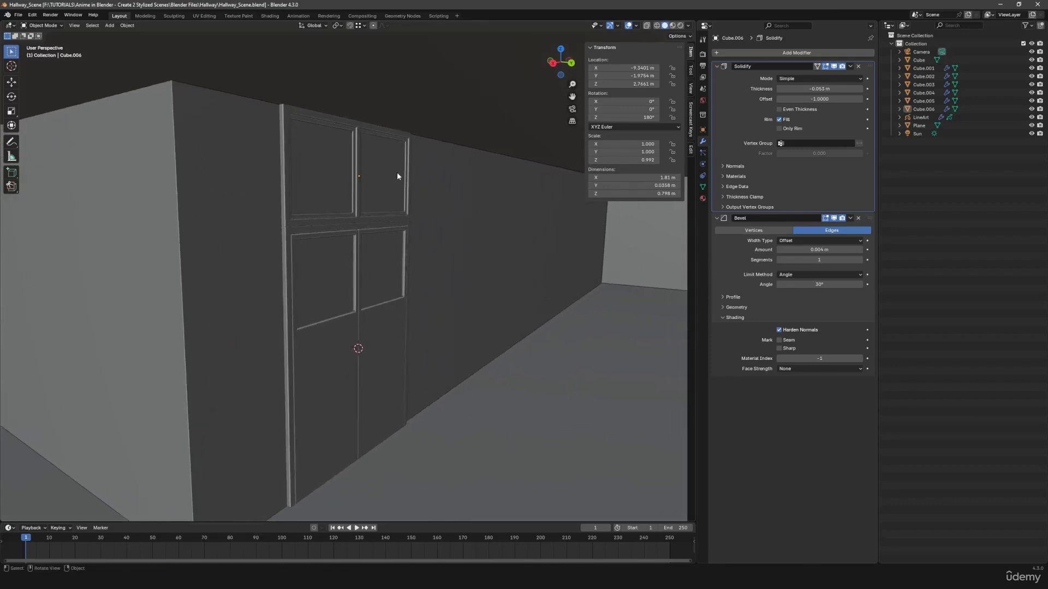
pyautogui.keyDown('shift'); pyautogui.moveTo(582, 276); pyautogui.dragTo(585, 248, button='middle'); pyautogui.keyUp('shift')
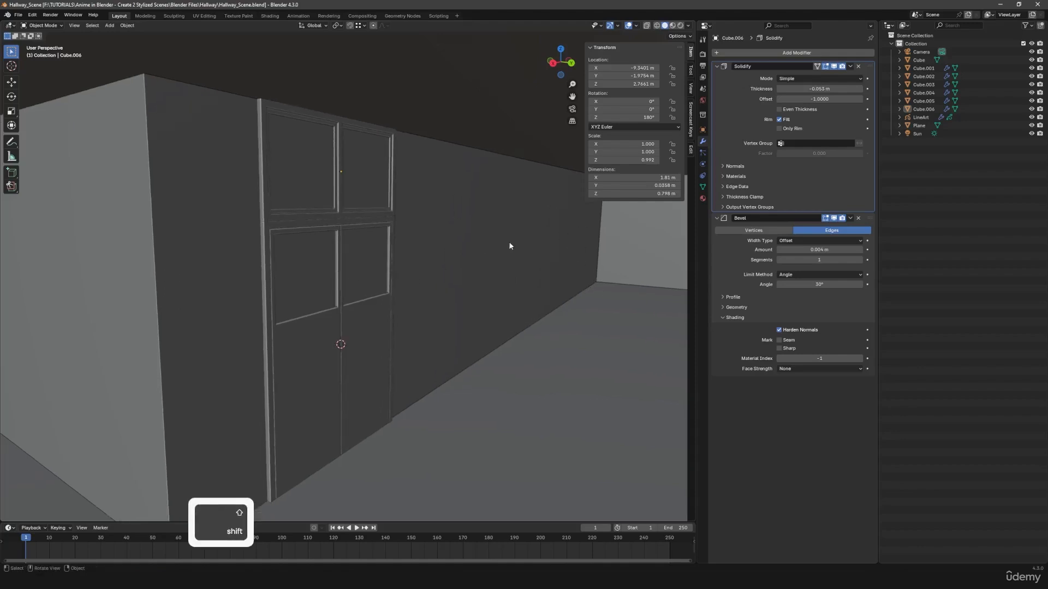
pyautogui.moveTo(509, 306); pyautogui.dragTo(501, 334, button='middle')
pyautogui.press('a')
pyautogui.press('a')
pyautogui.hotkey('ctrl', 's')
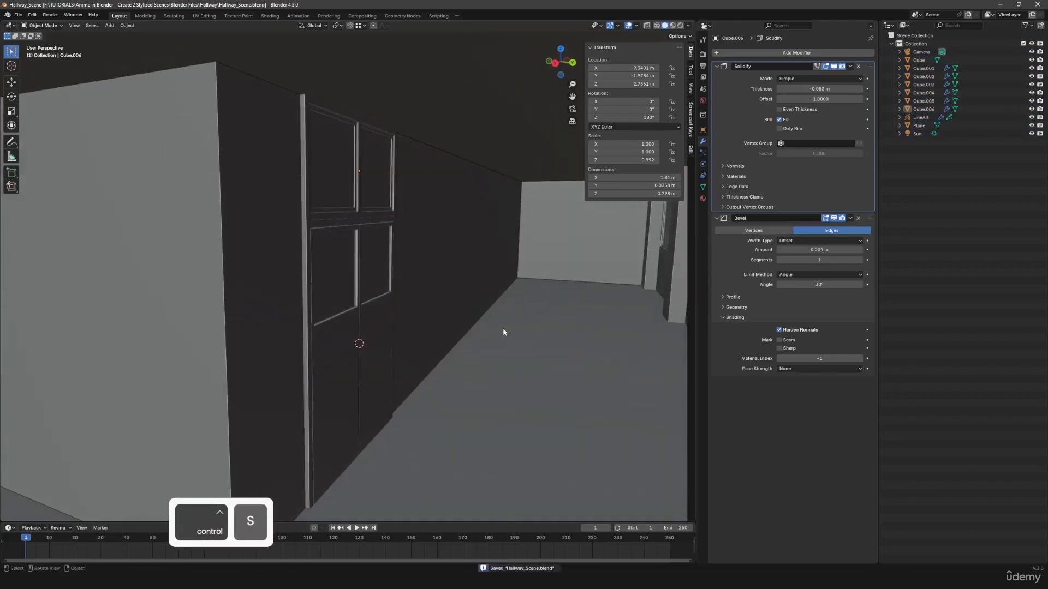
# - Render the hallway from the camera view into render Slot 1
pyautogui.press('KP_0')
pyautogui.press('F11')
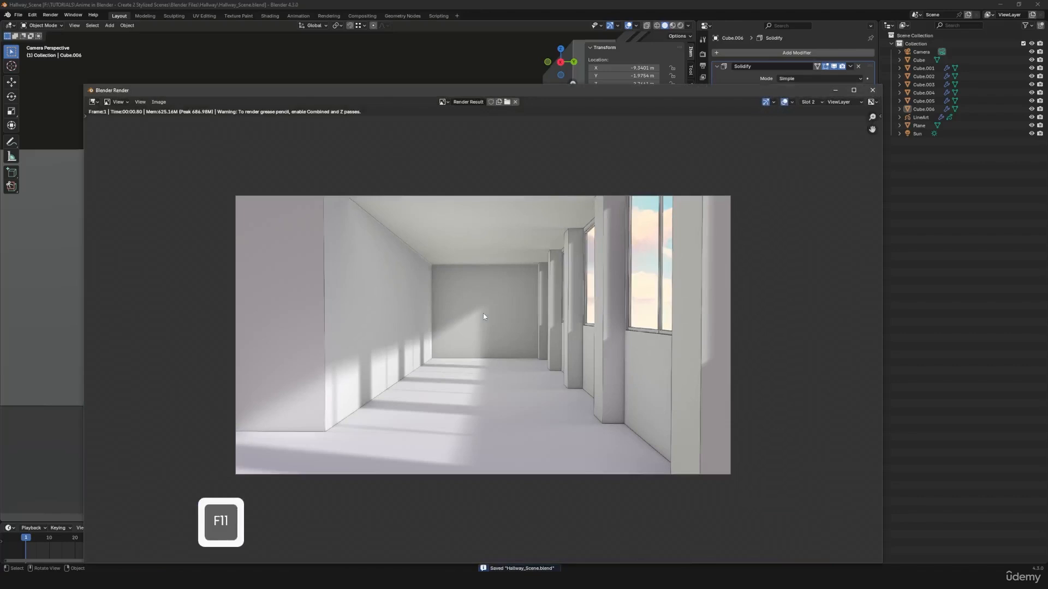
pyautogui.press('j')
pyautogui.press('F12')
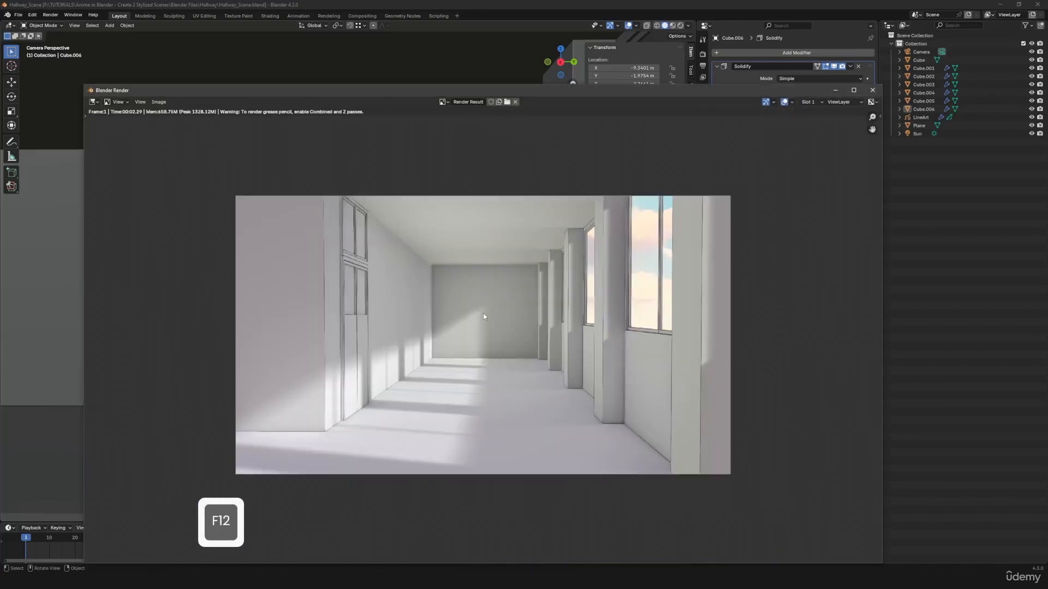
# - Compare the new render with the earlier one in Slot 2 and examine the door's line work up close
pyautogui.scroll(-2, 505, 327)
pyautogui.scroll(1, 581, 388)
pyautogui.press('j')
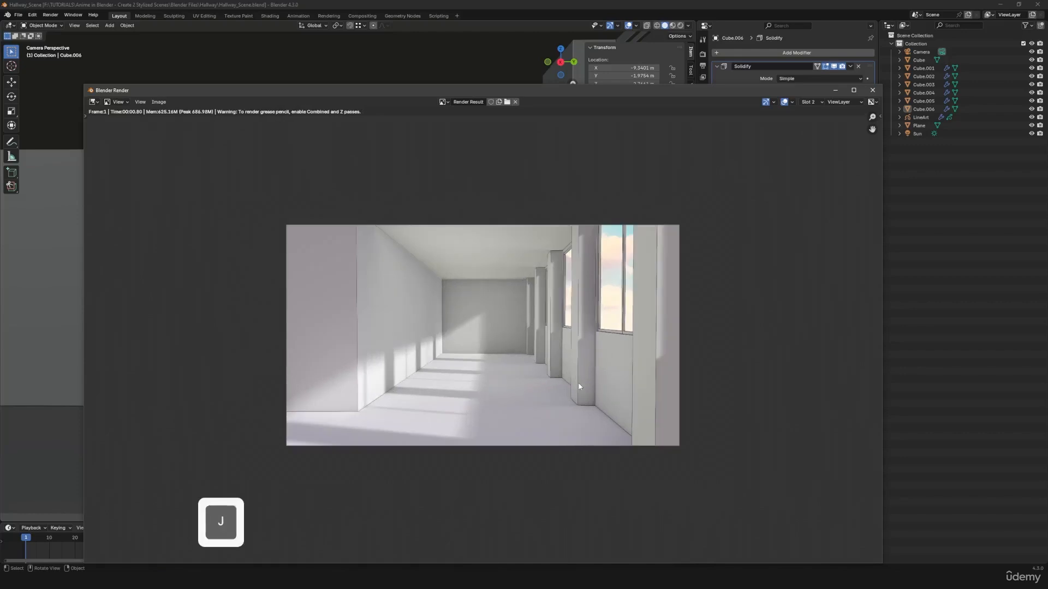
pyautogui.press('j')
pyautogui.scroll(2, 580, 388)
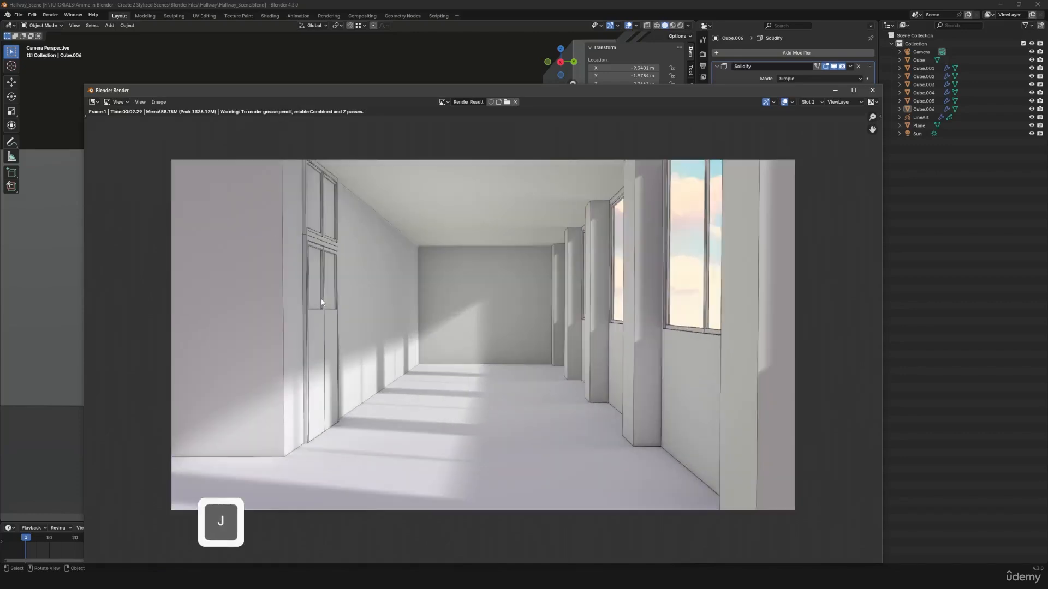
pyautogui.scroll(1, 324, 311)
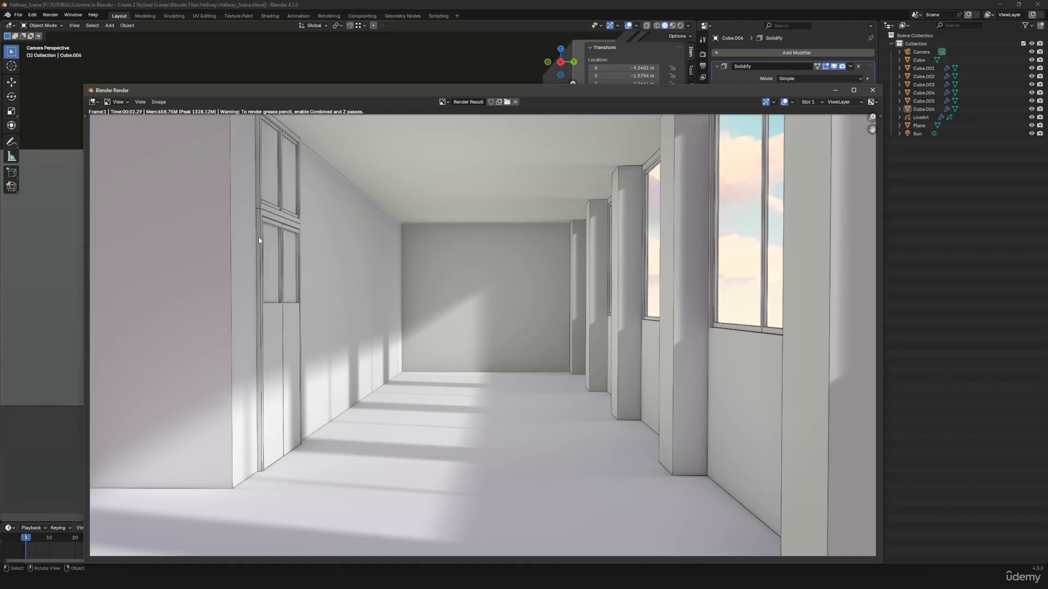
pyautogui.press('F11')
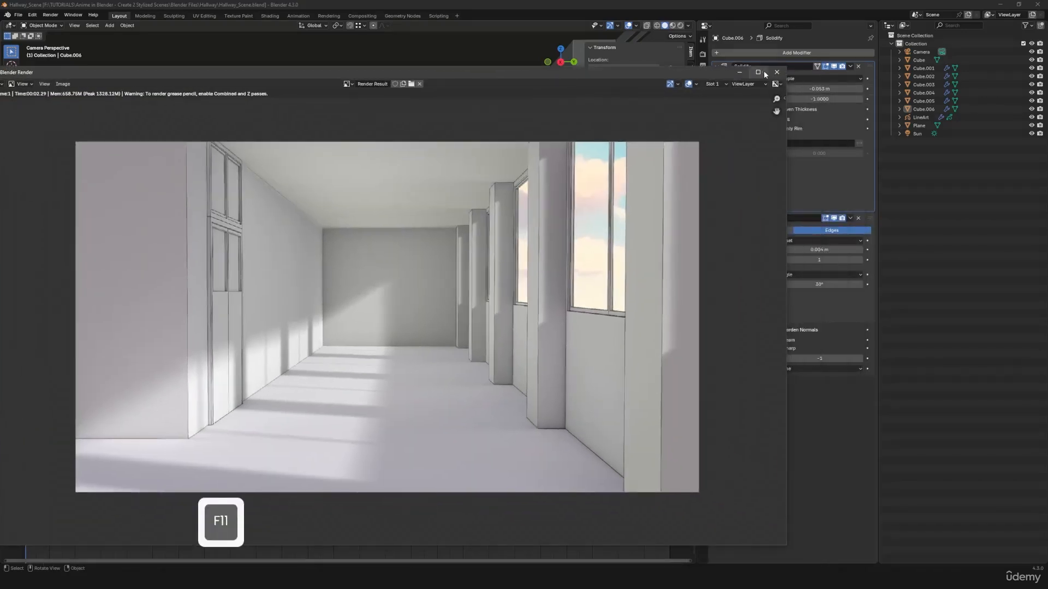